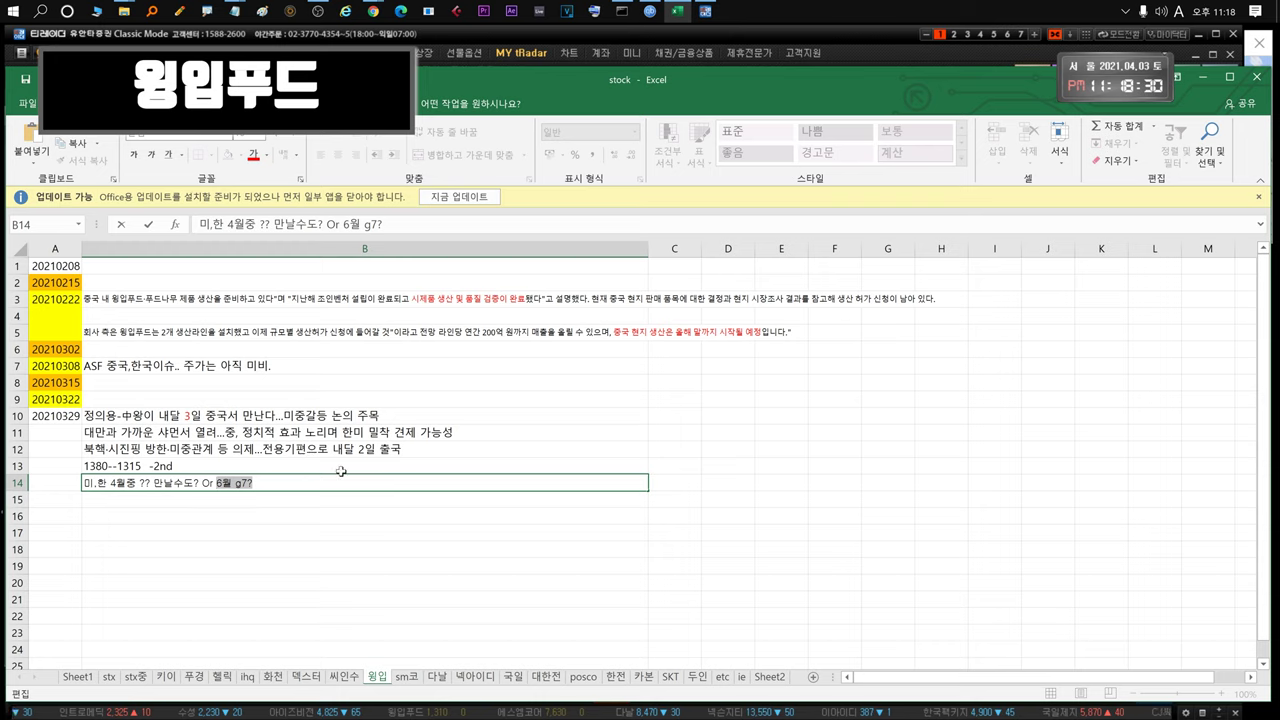
Review the price note in cell B13 of the 윙입 sheet, highlighting its whole text
click(147, 466)
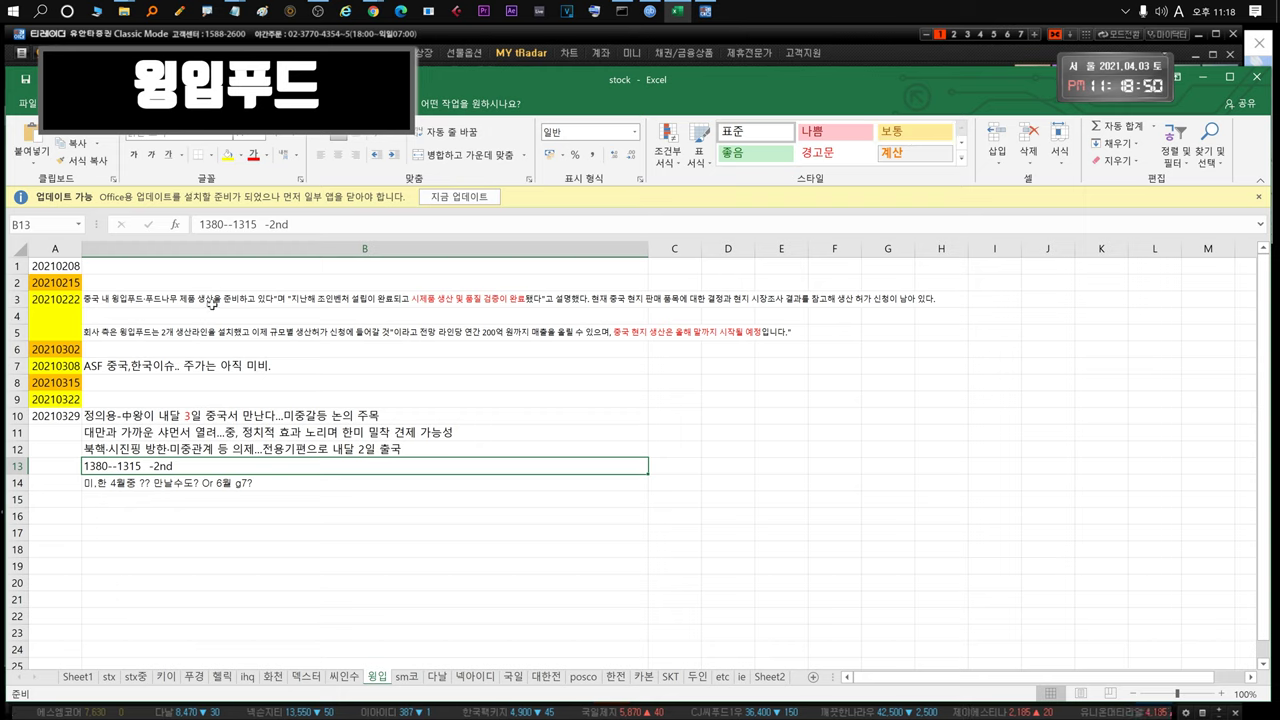
double_click(143, 467)
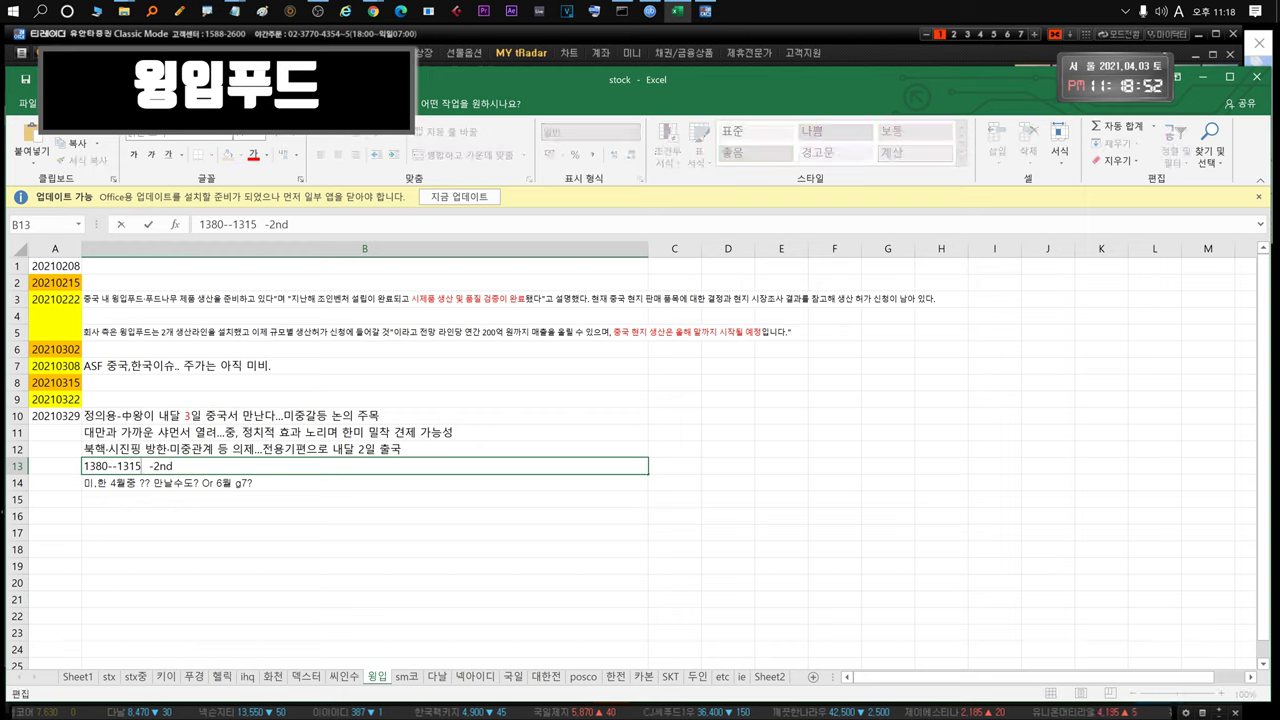
drag(175, 466, 82, 466)
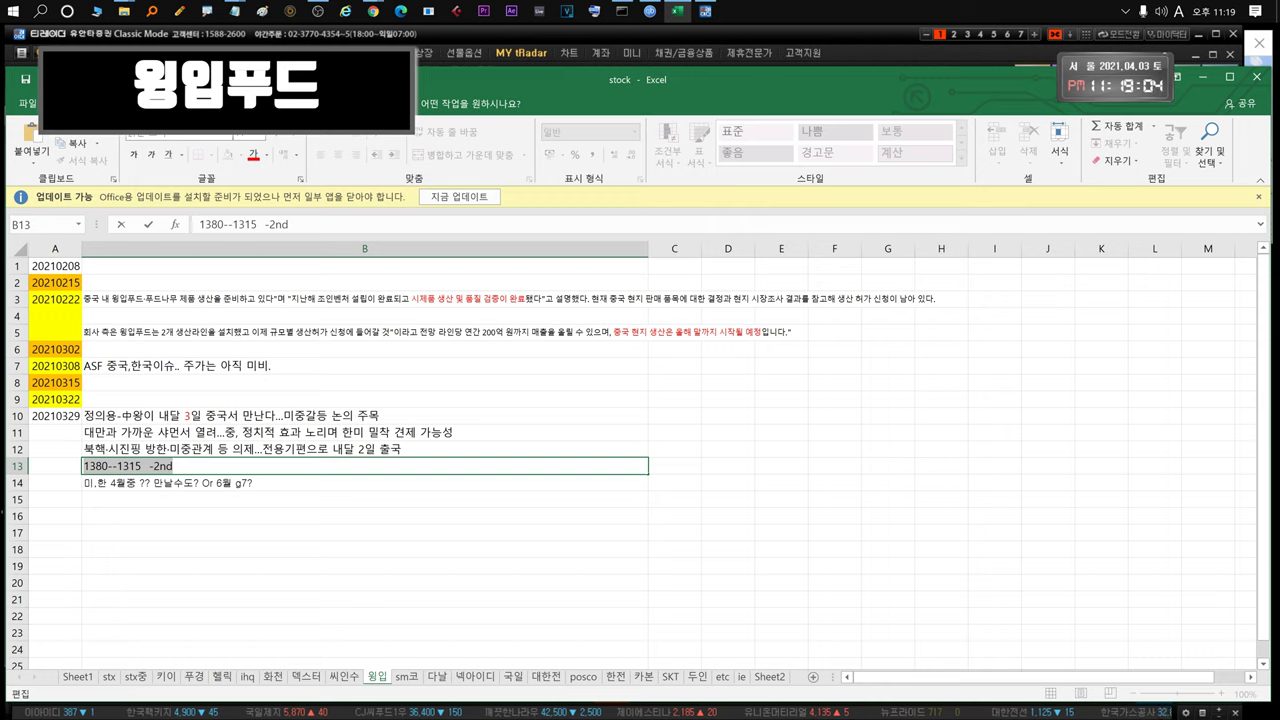
drag(174, 466, 83, 466)
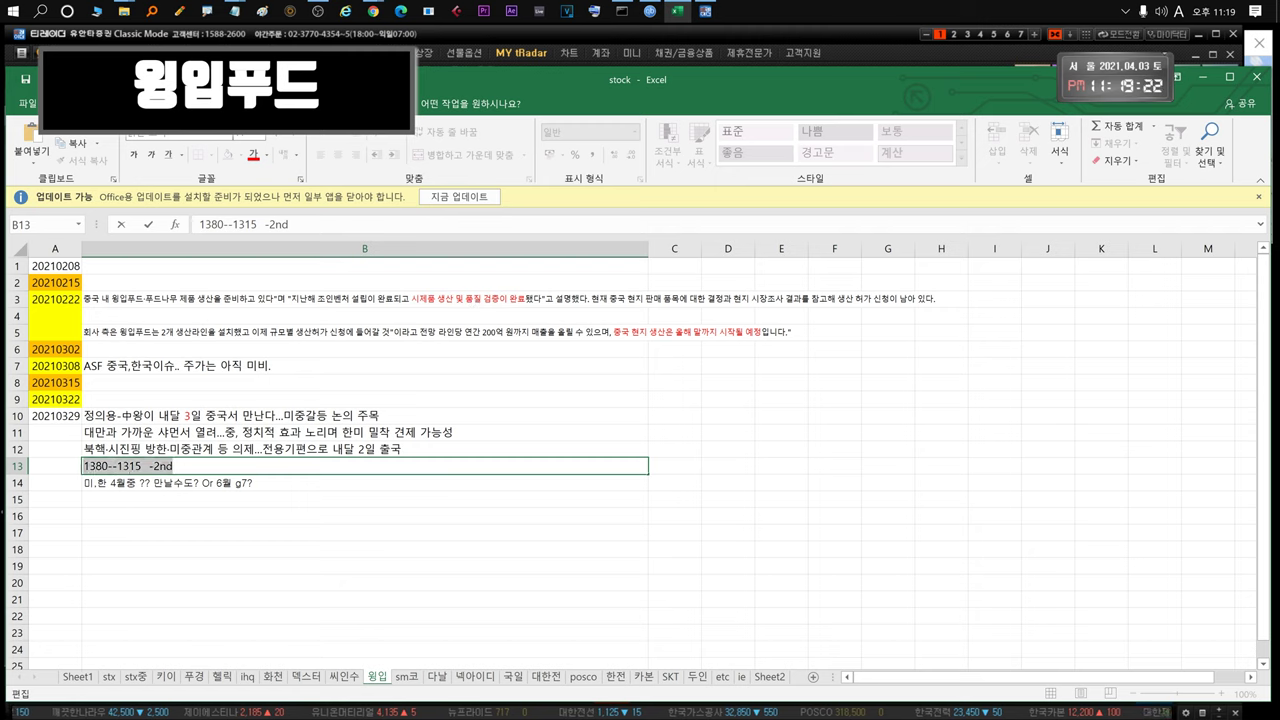
Switch to the 티레이다 trading program, open the daily chart of 윙입푸드 from the watchlist and examine its latest candles
click(369, 37)
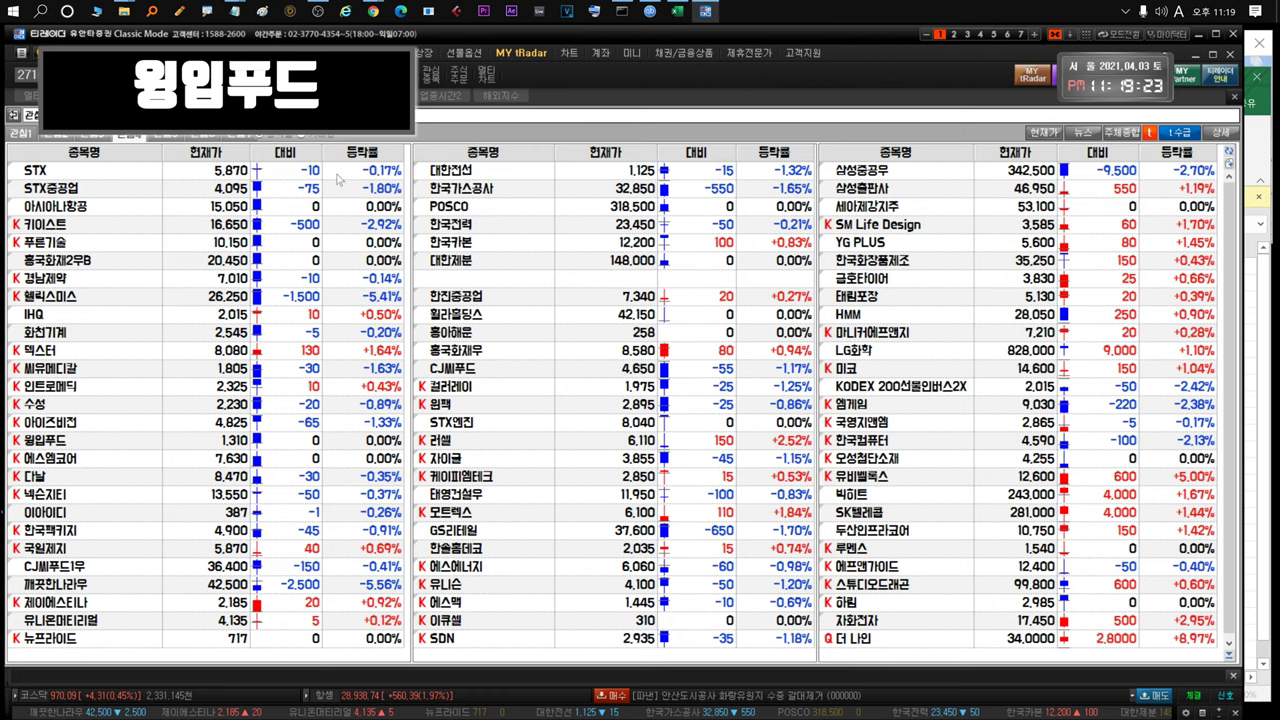
click(73, 446)
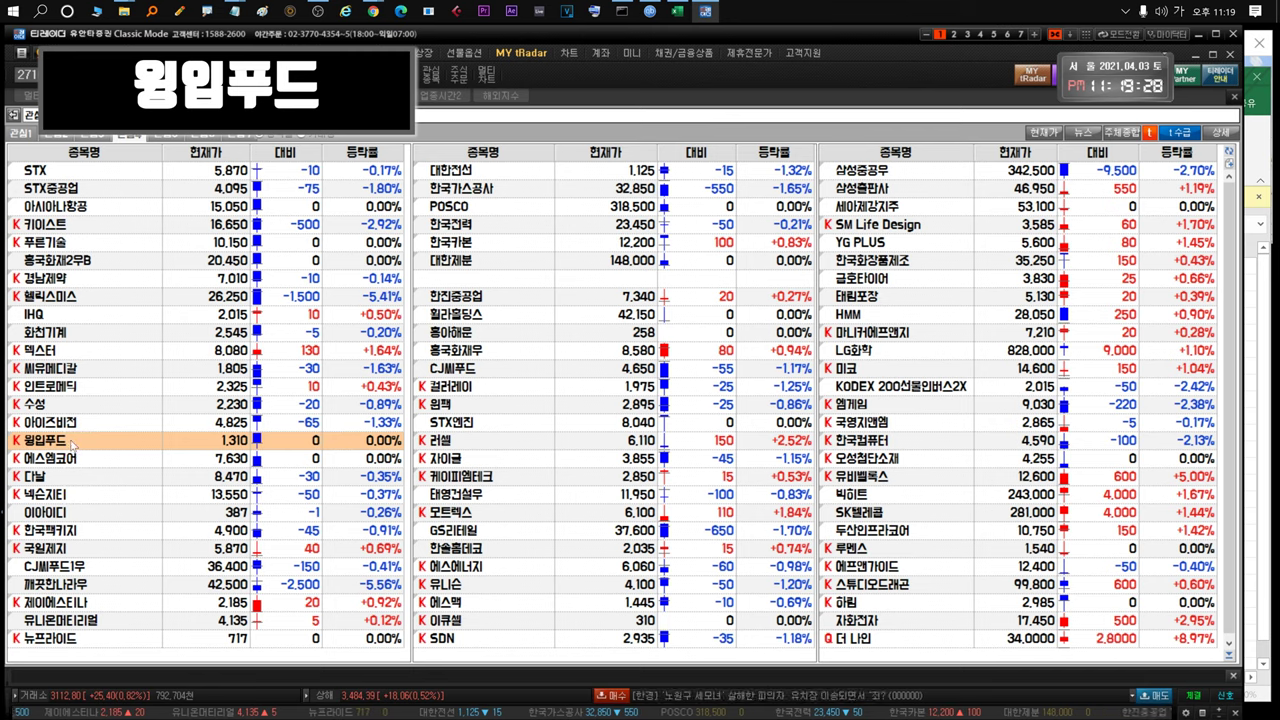
click(72, 446)
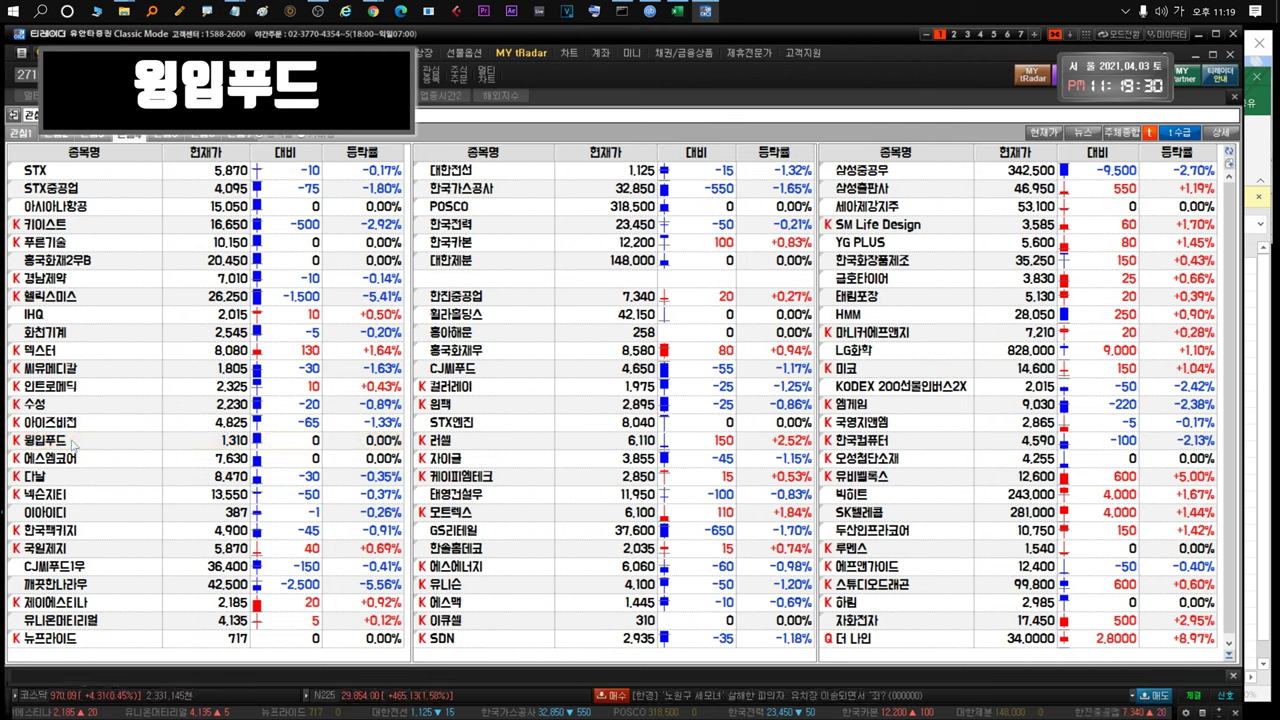
click(73, 446)
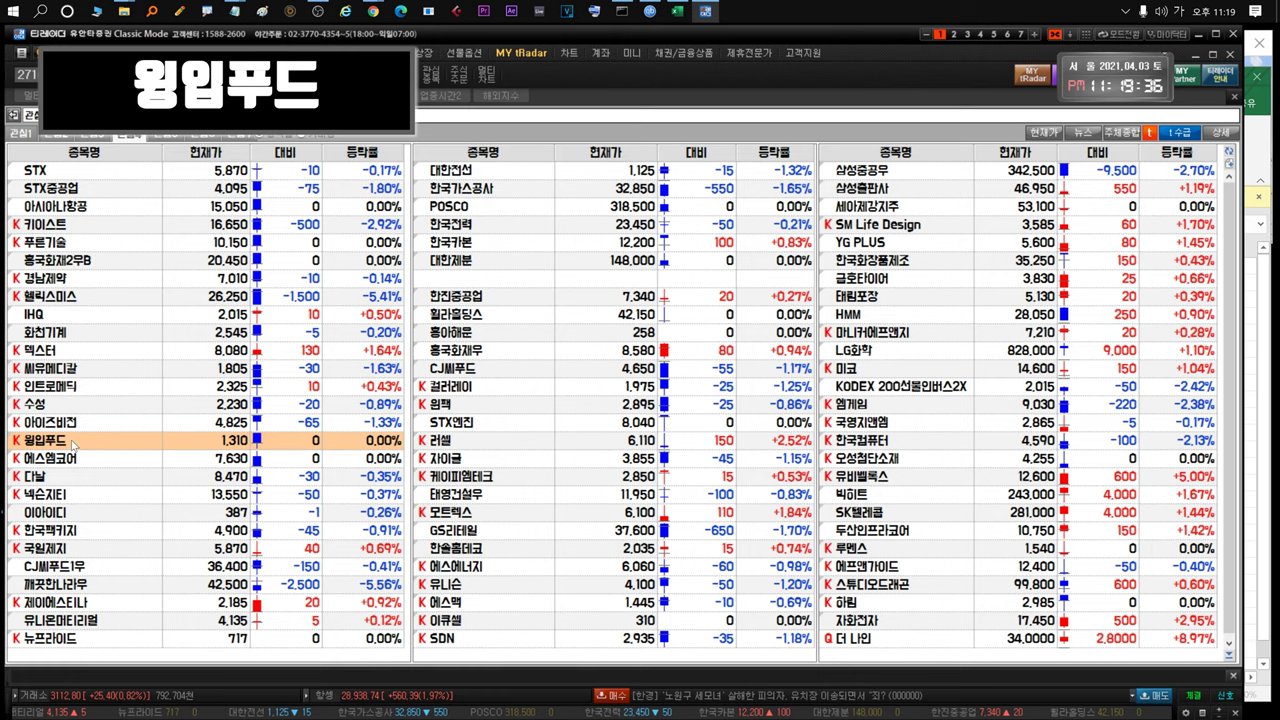
click(87, 446)
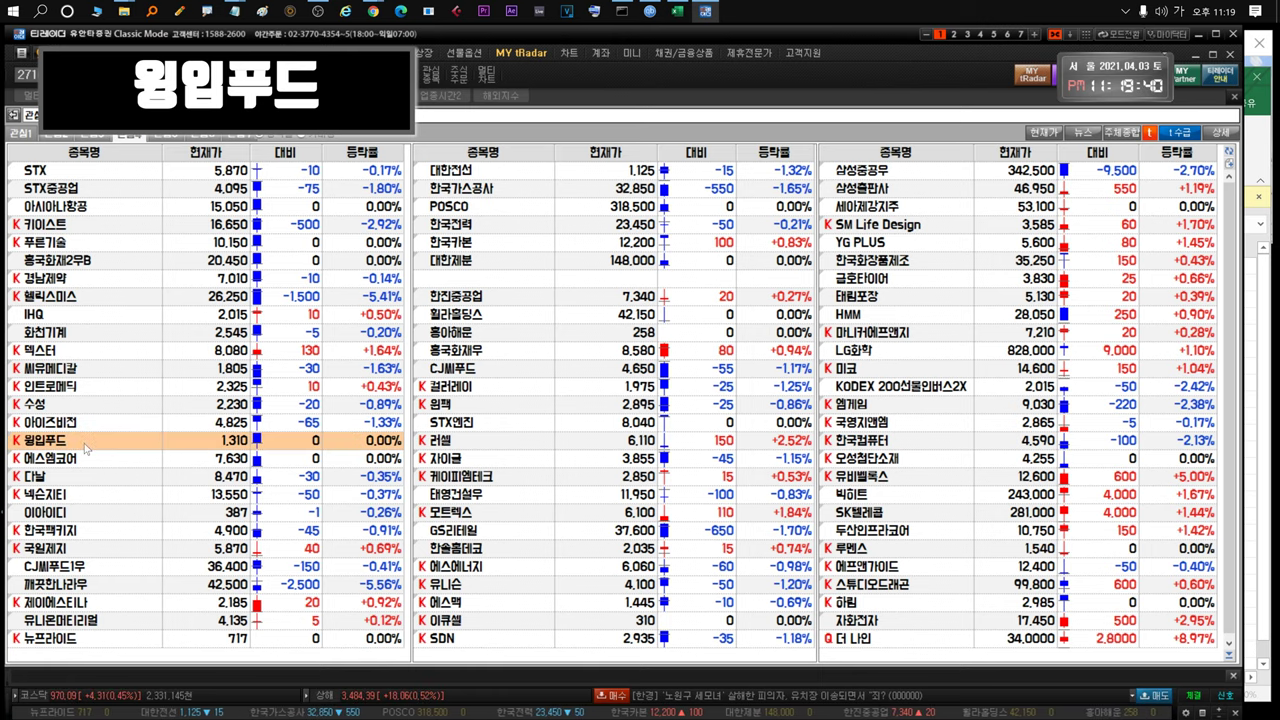
double_click(87, 448)
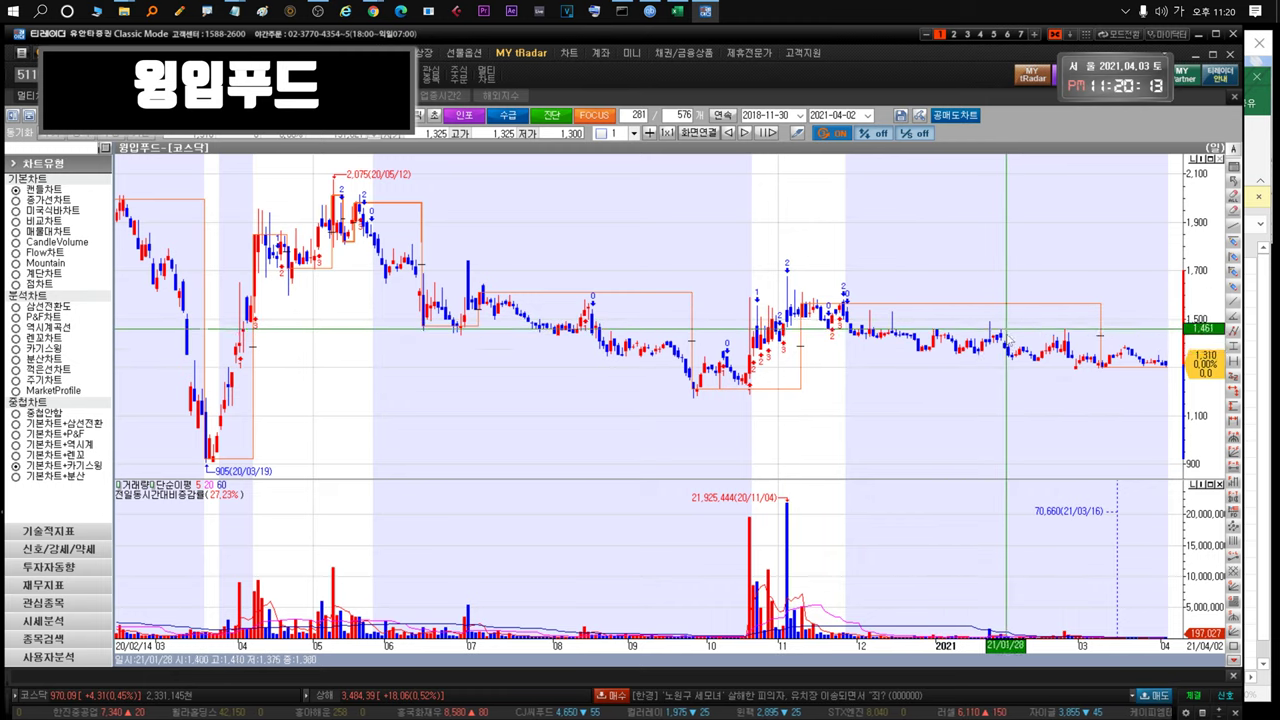
mouse_move(1109, 360)
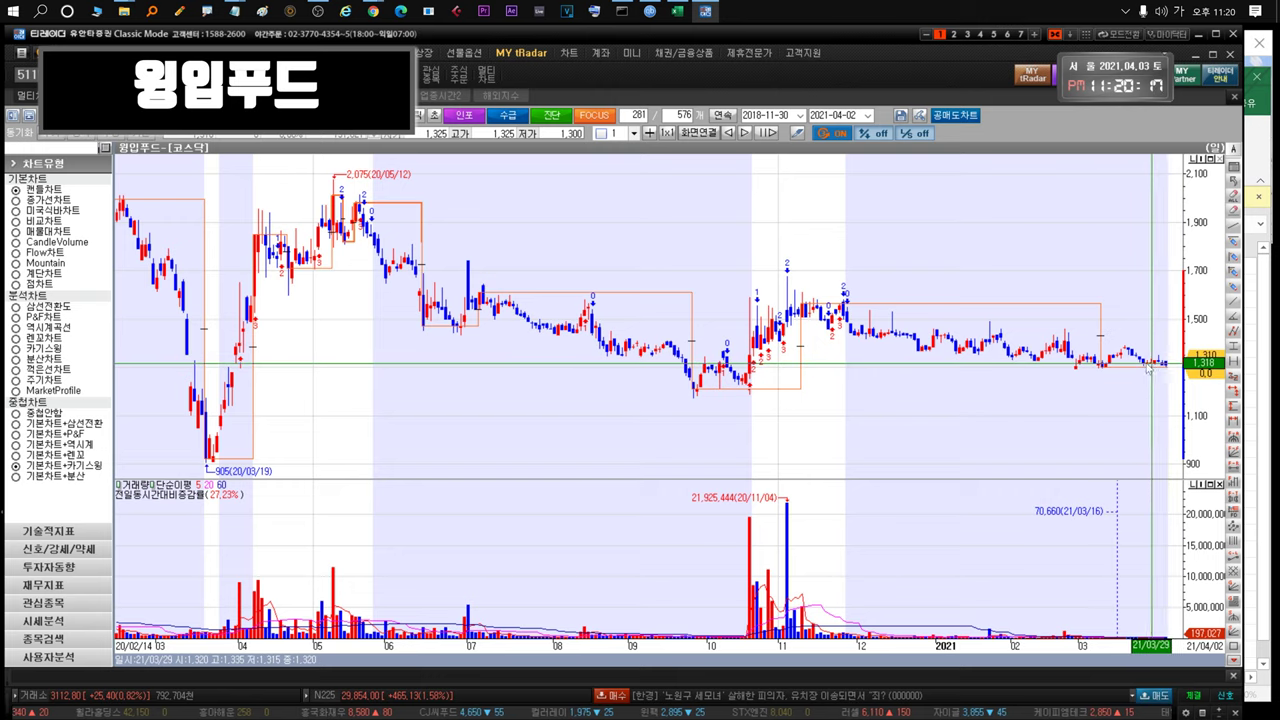
mouse_move(1162, 368)
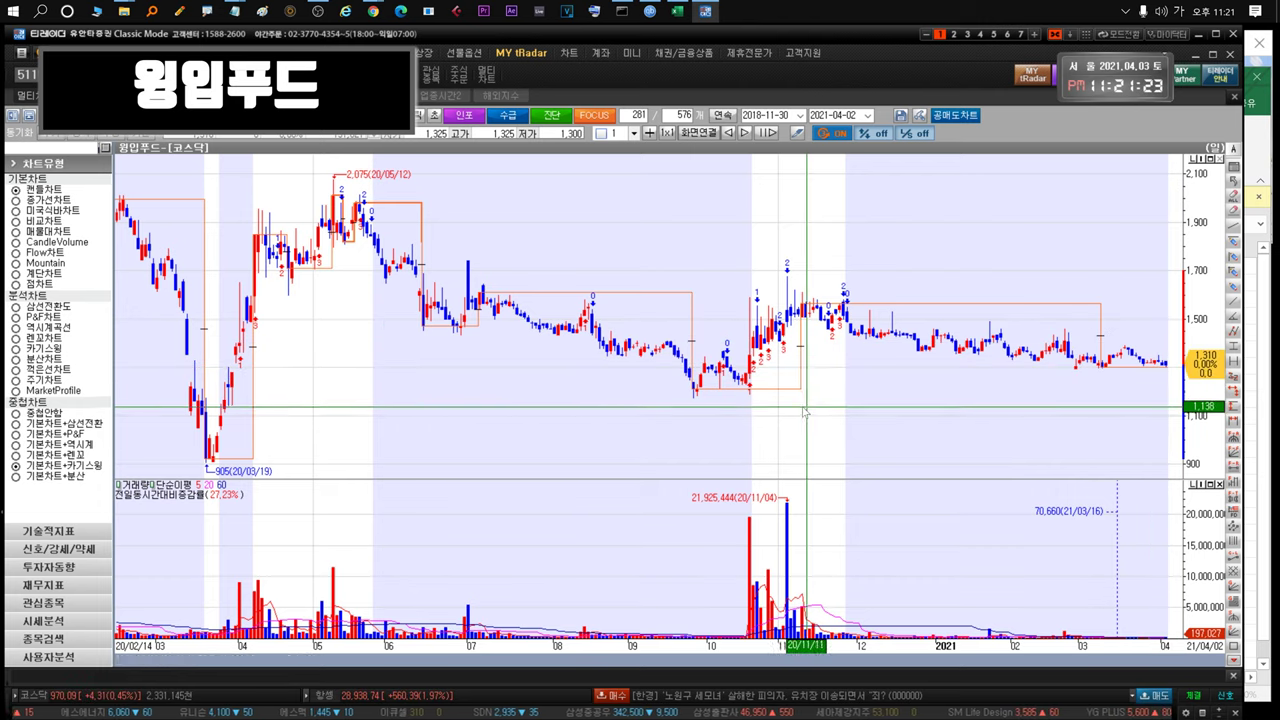
View the daily chart of 다날 from the watchlist, returning to the list and selecting 윙입푸드
key(ctrl+Tab)
click(117, 482)
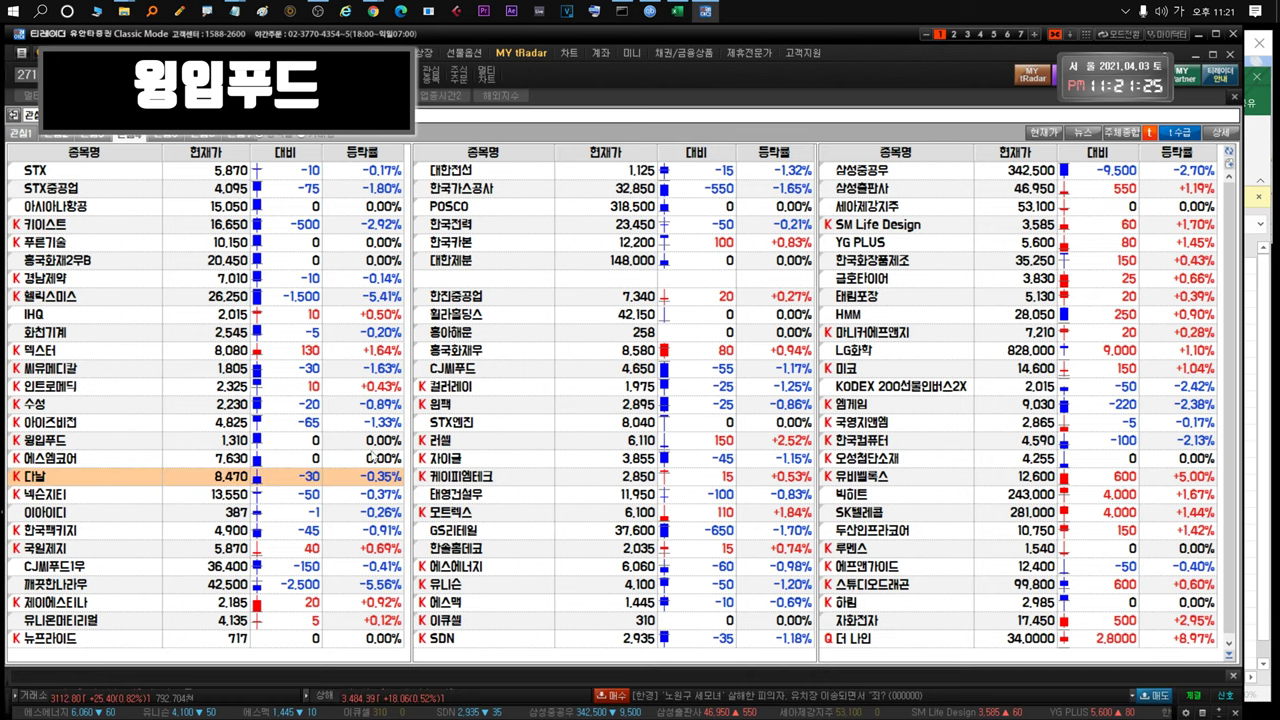
double_click(97, 477)
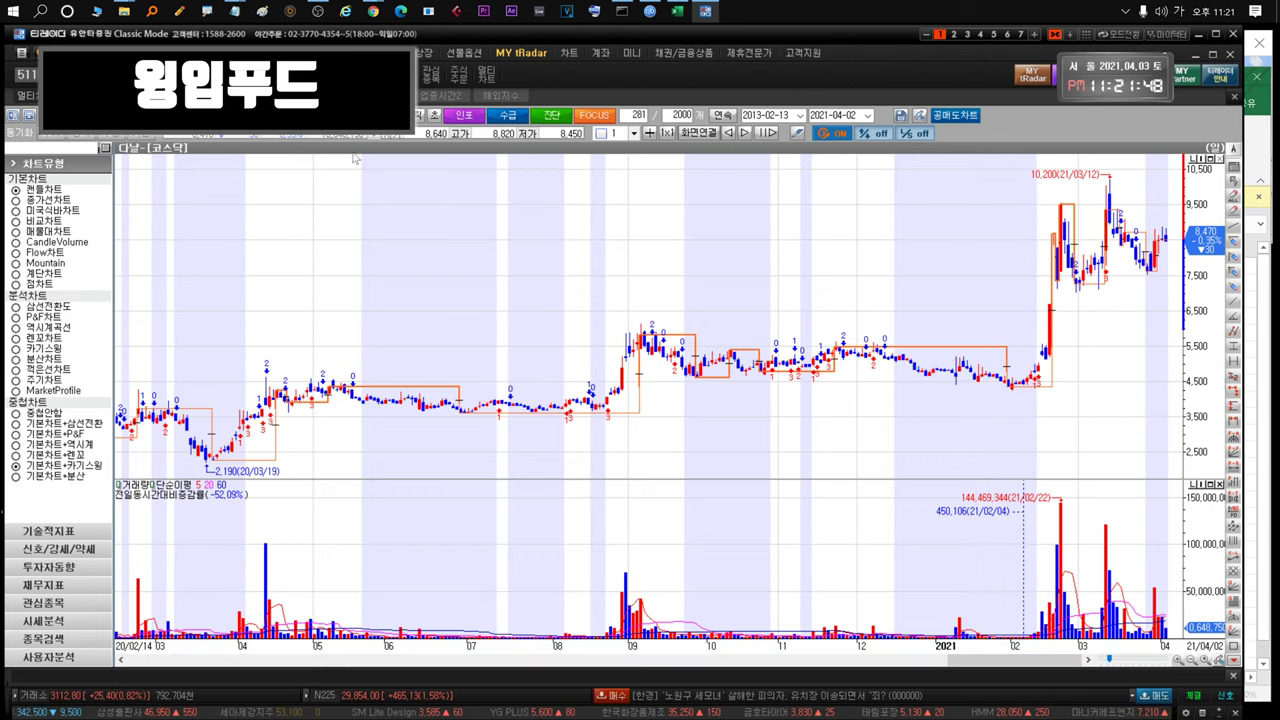
click(366, 97)
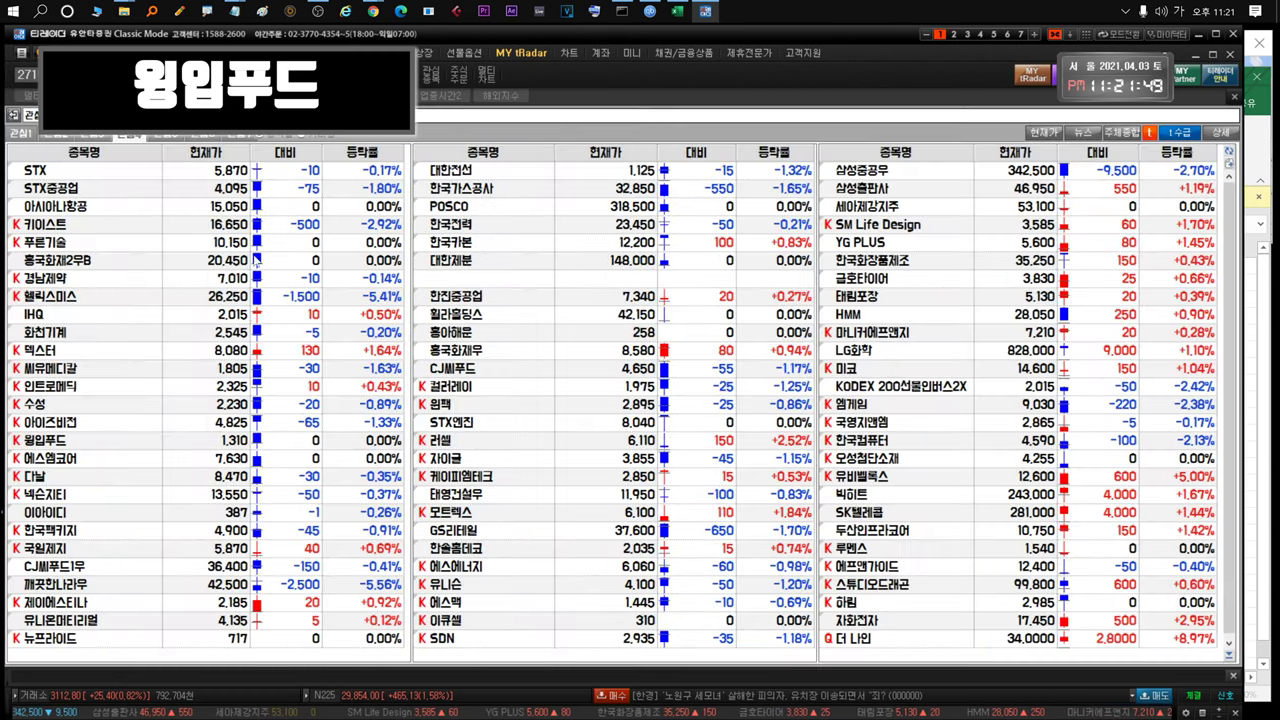
click(85, 435)
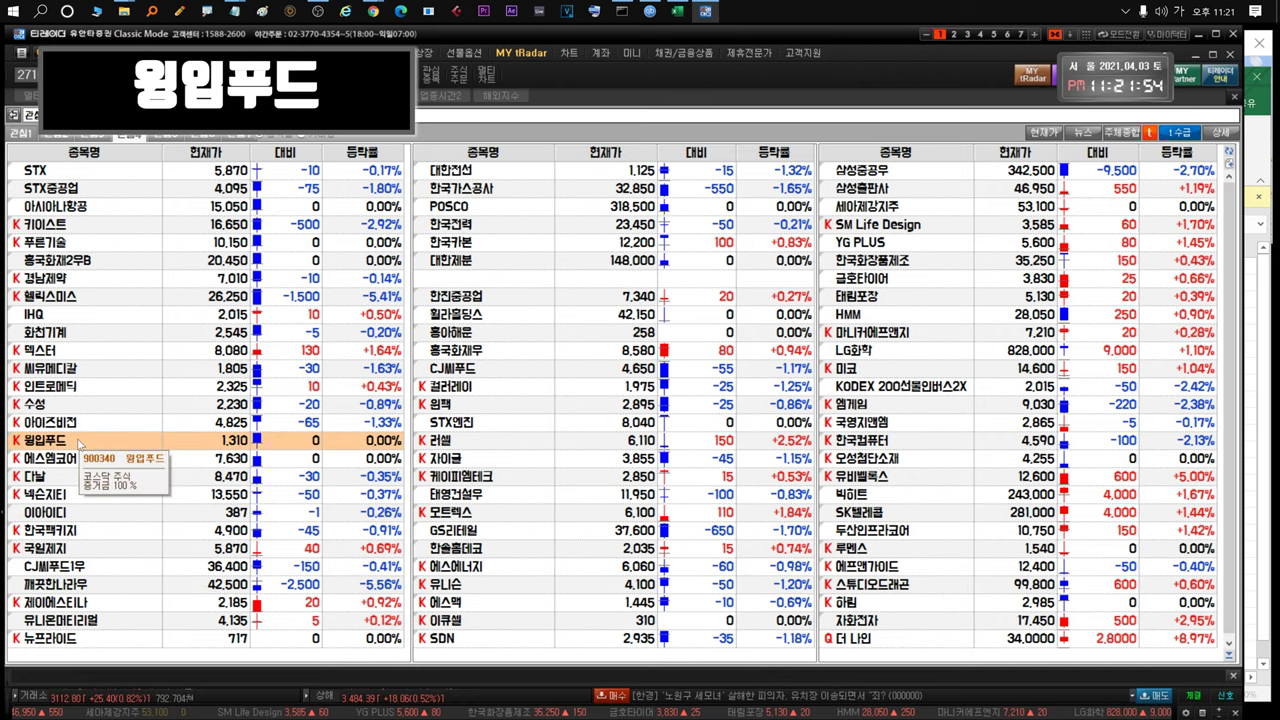
Switch to the sm코 sheet in Excel and review the CEAT Limited supply contract note in cell B12
key(ctrl+Tab)
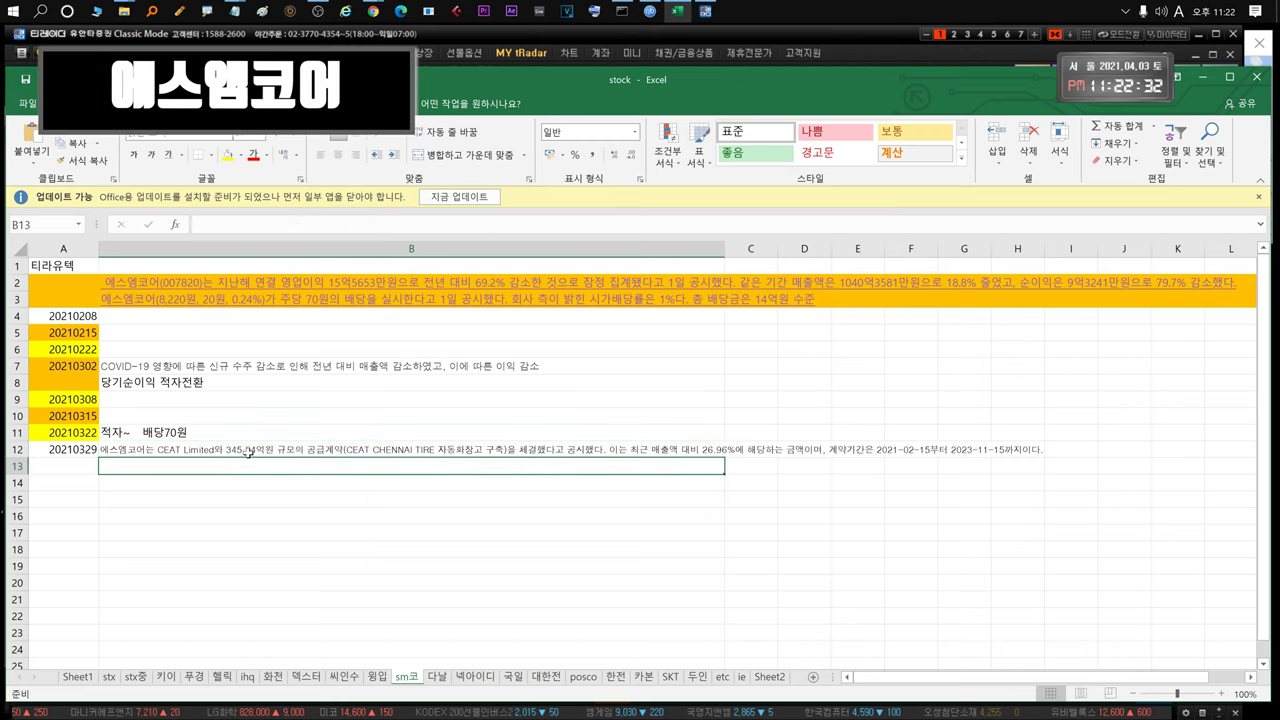
double_click(197, 452)
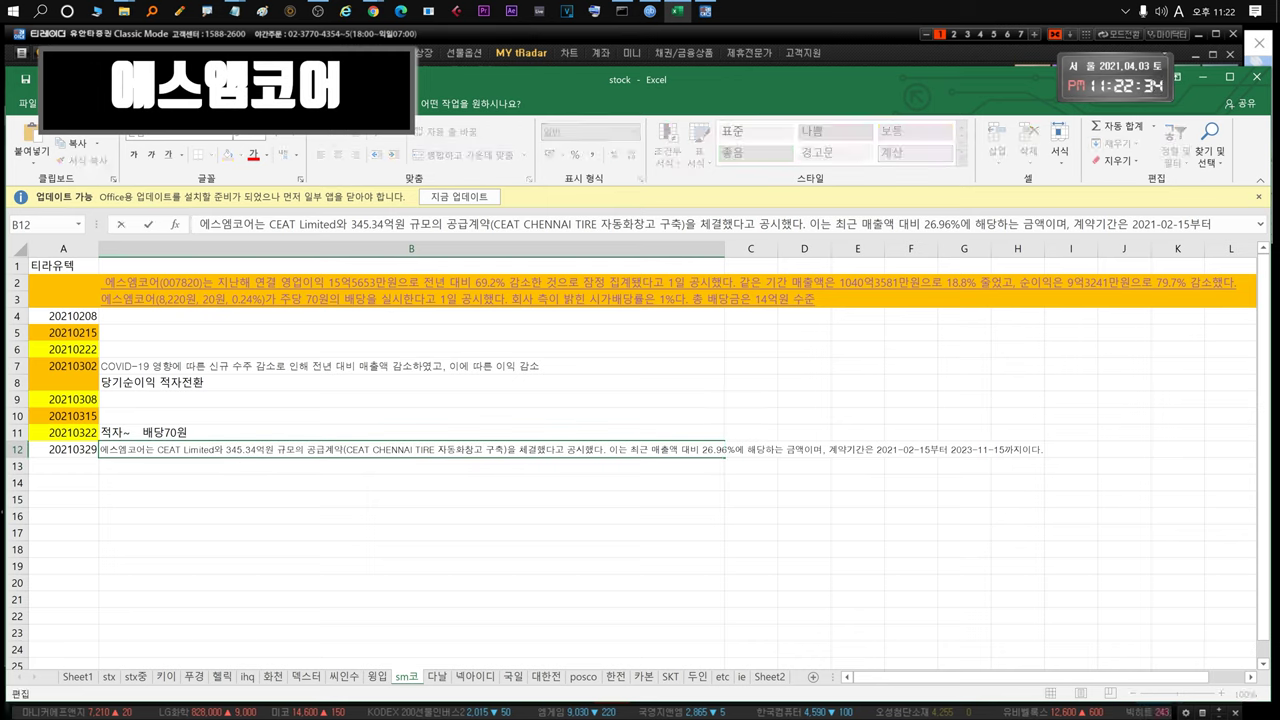
drag(157, 450, 964, 450)
key(Escape)
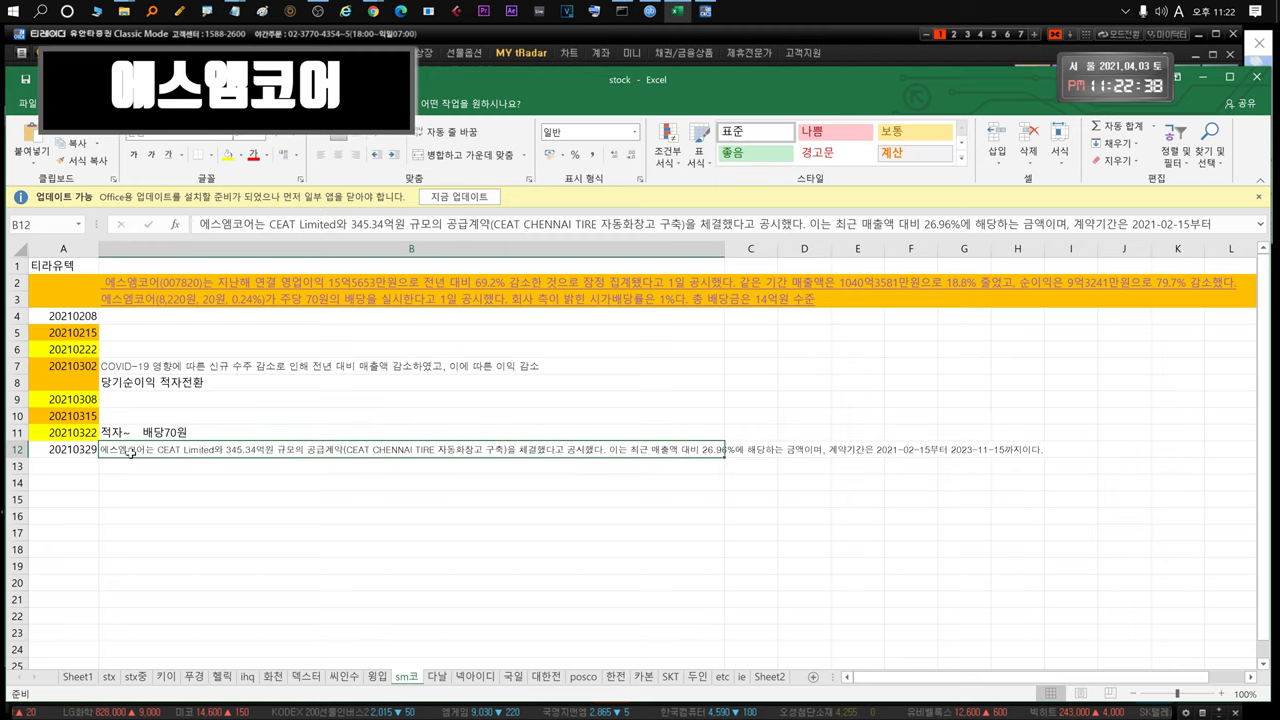
Switch back to the 티레이다 trading program and open the daily chart of 에스엠코어 to examine its January 2021 peak
click(551, 42)
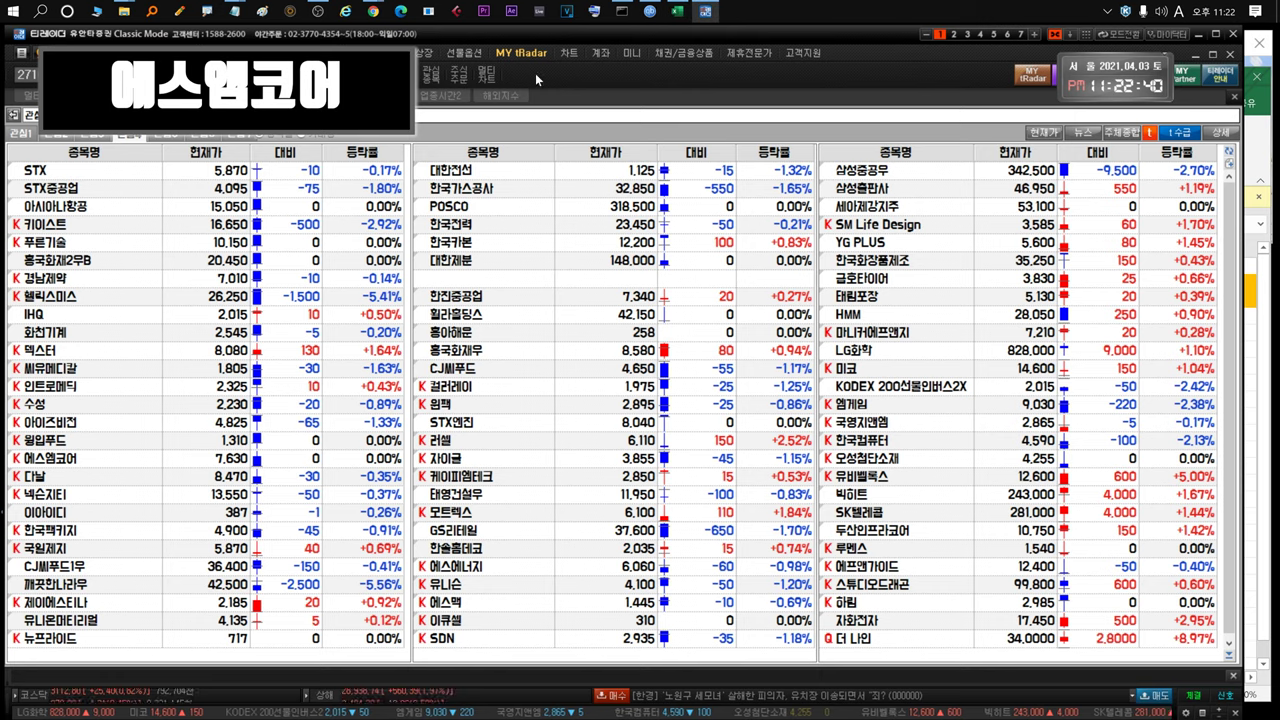
click(66, 460)
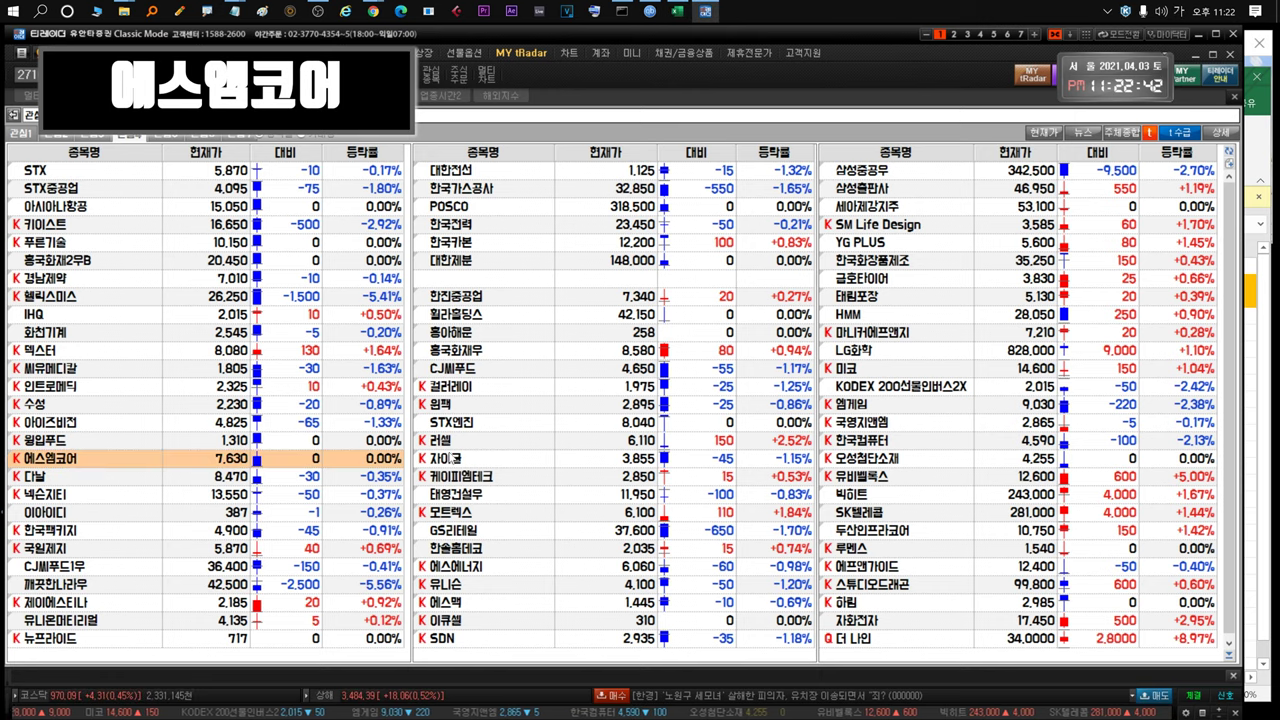
double_click(130, 461)
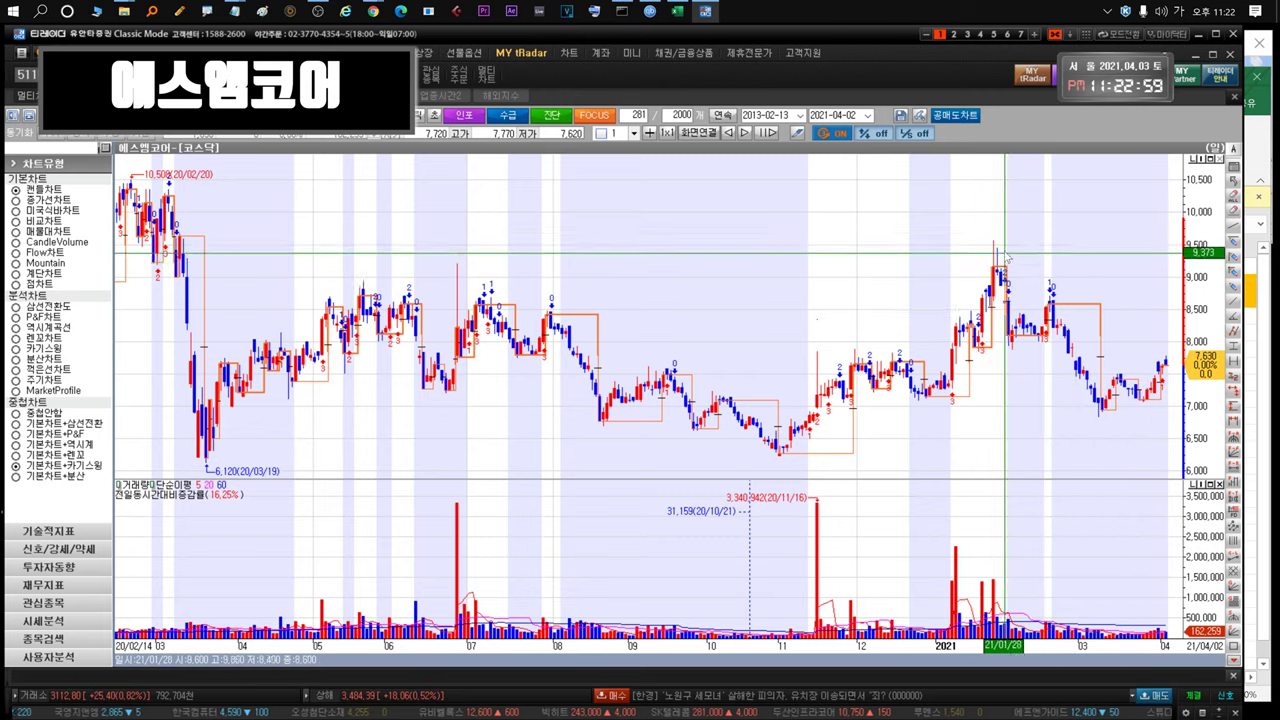
mouse_move(999, 274)
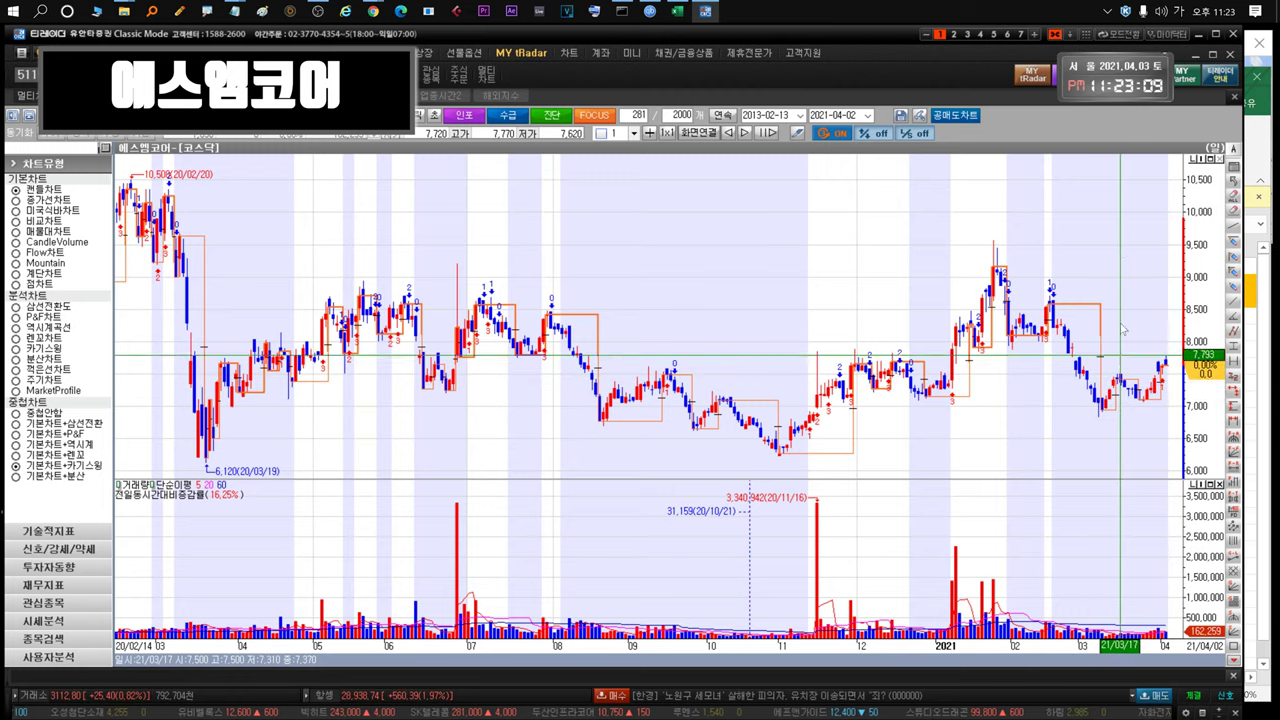
Examine 에스엠코어's full price history from 2013, narrowing the chart to October 2019 through April 2021
drag(1128, 243, 1098, 334)
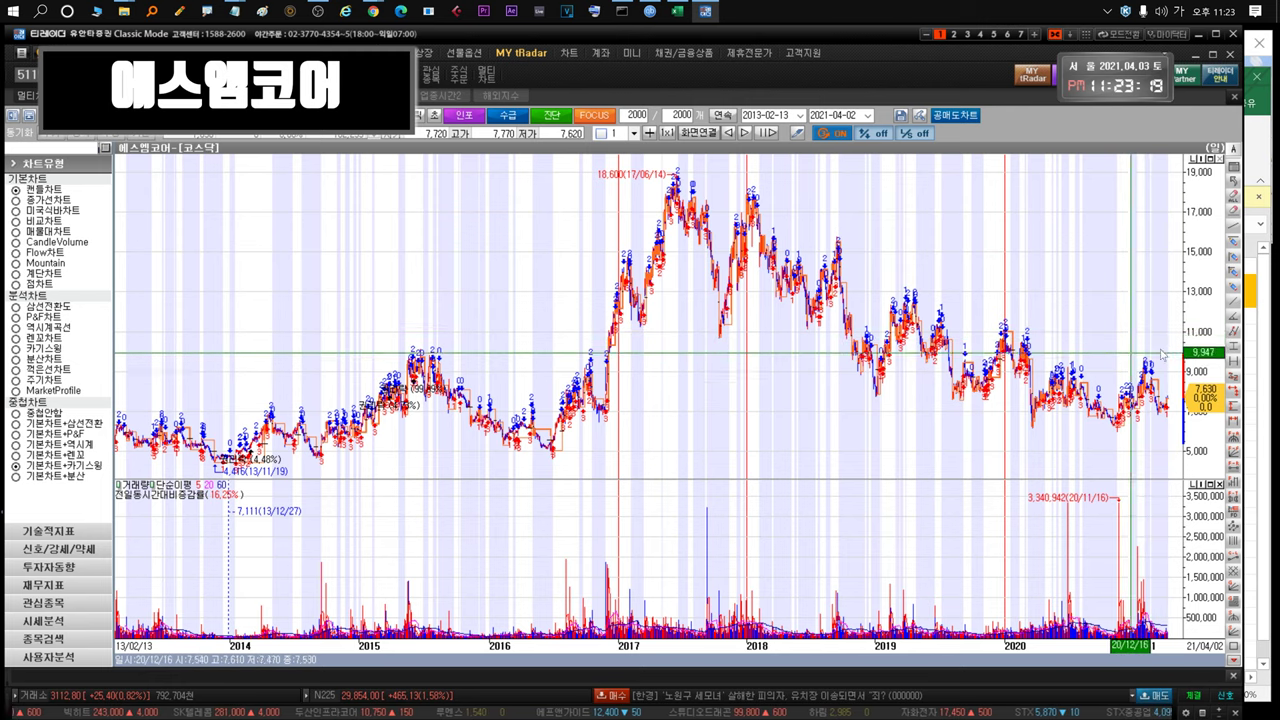
drag(992, 368, 1168, 313)
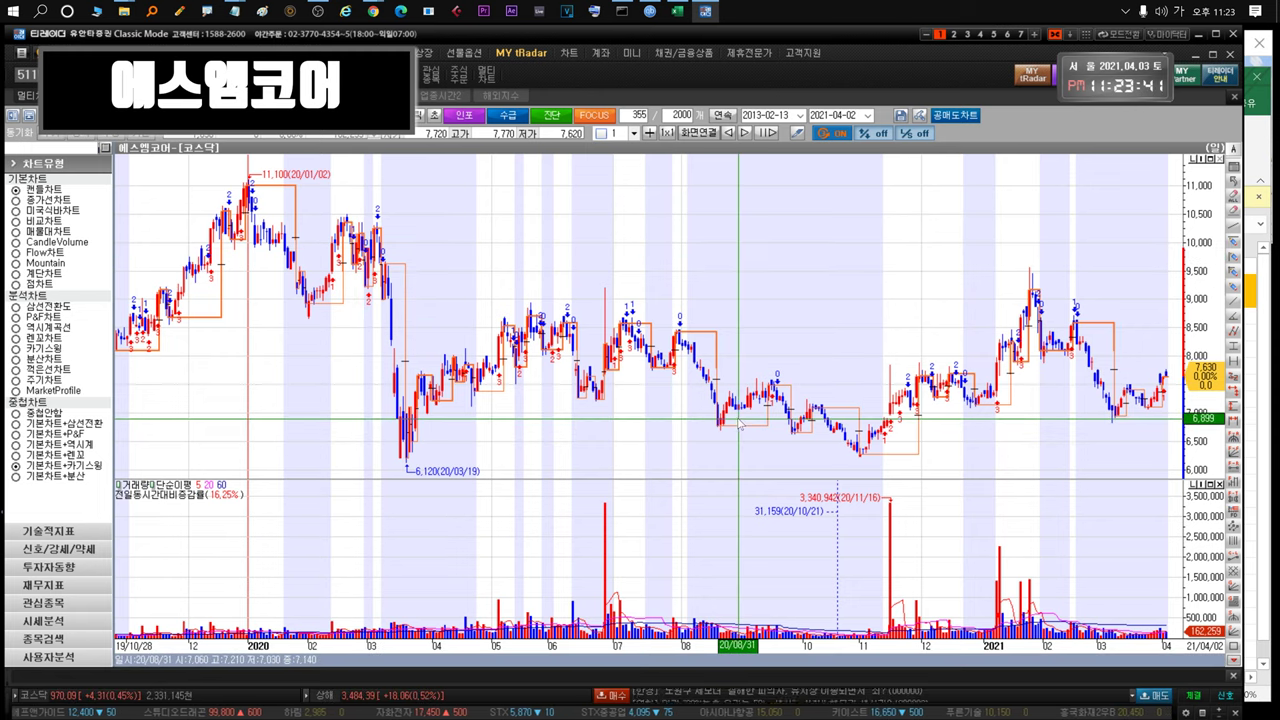
mouse_move(942, 398)
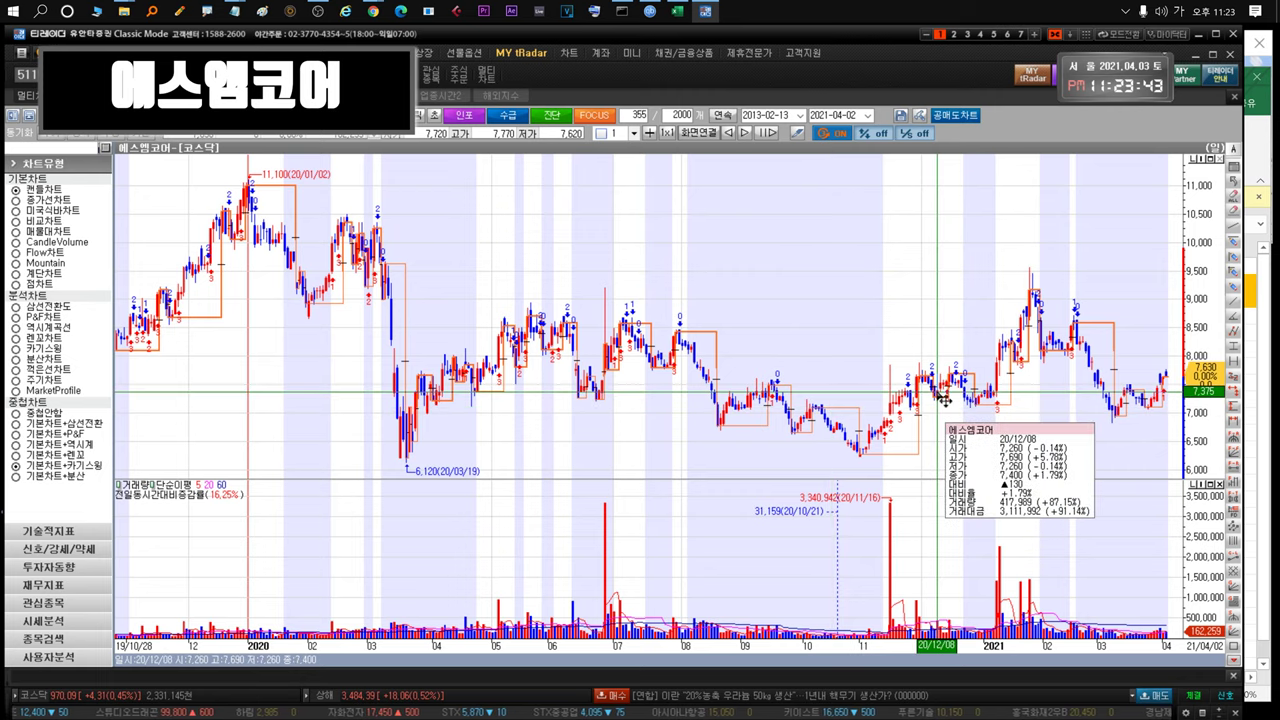
Return to the watchlist and reopen the daily chart of 에스엠코어
key(Escape)
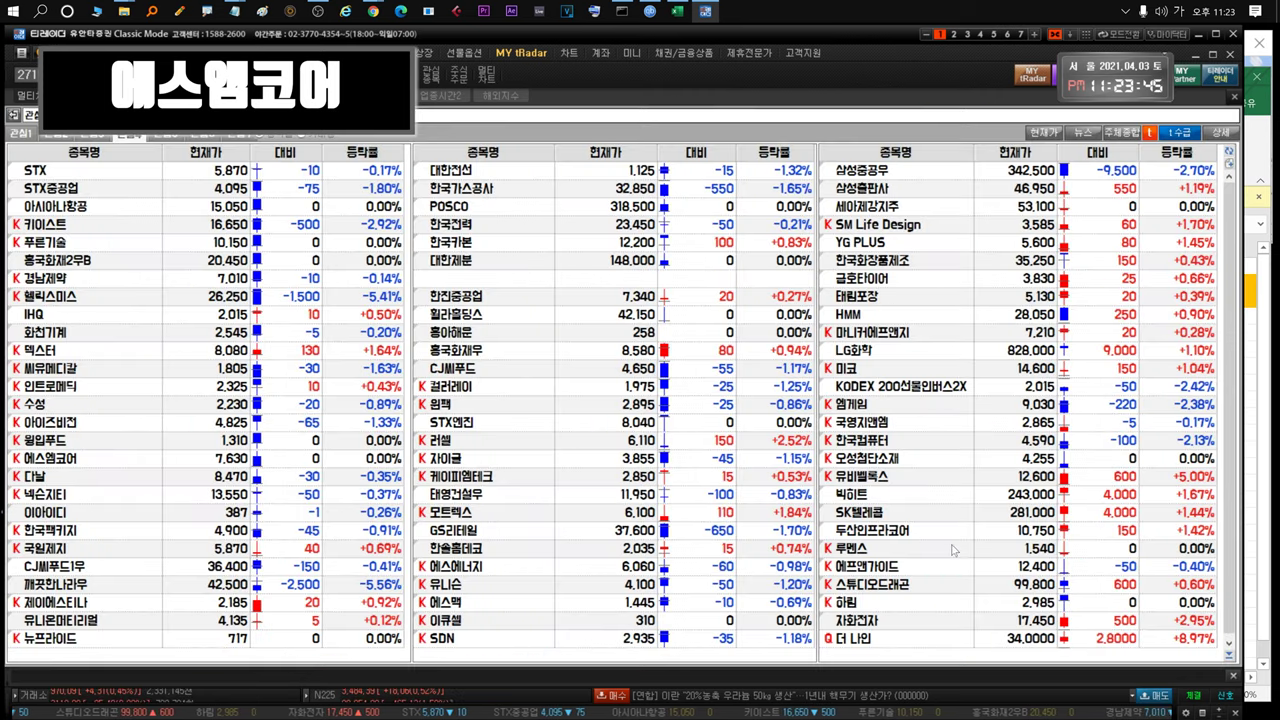
click(868, 513)
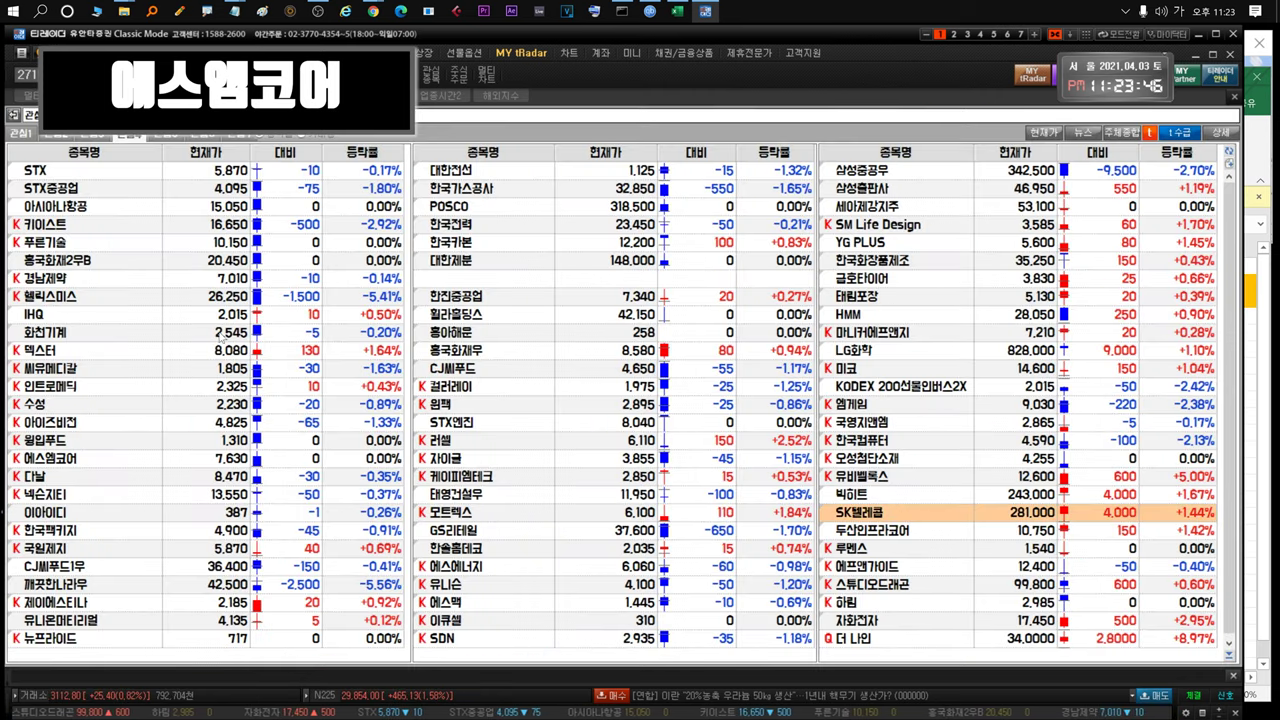
double_click(62, 458)
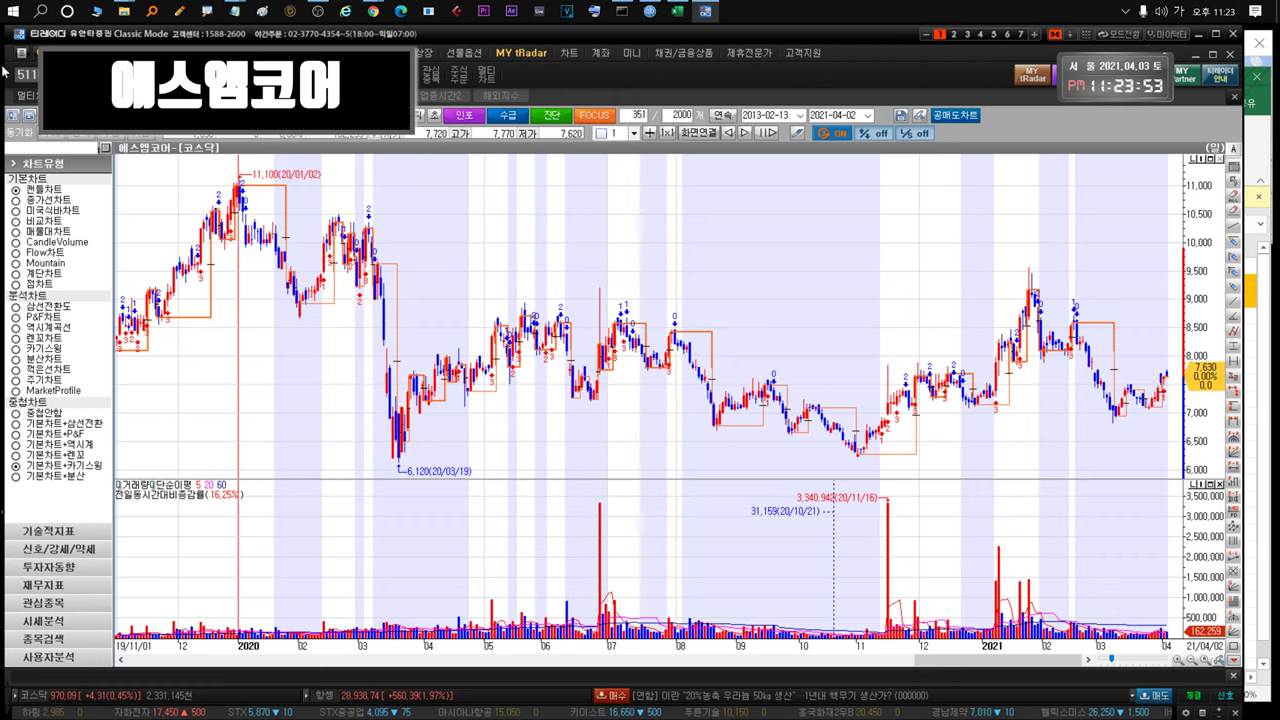
Open the daily chart of 다날 from the watchlist and compare its full history with the June 2020 to April 2021 range
mouse_move(248, 115)
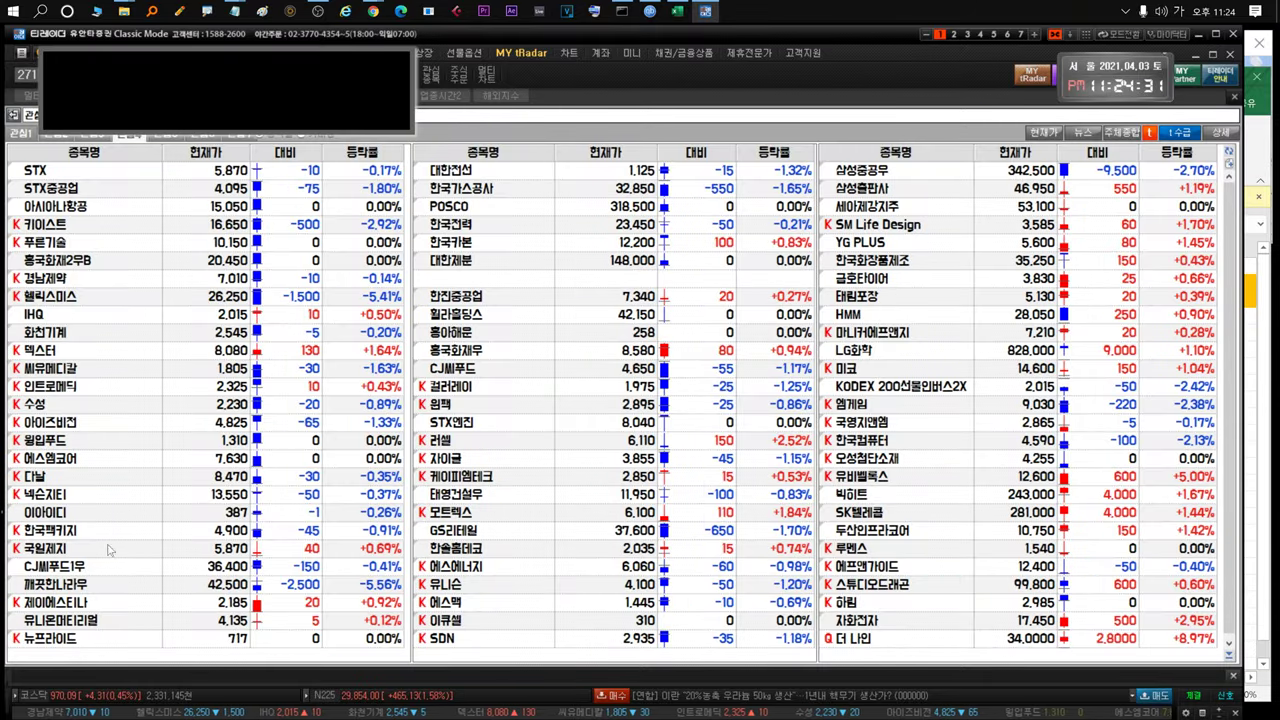
text(다날)
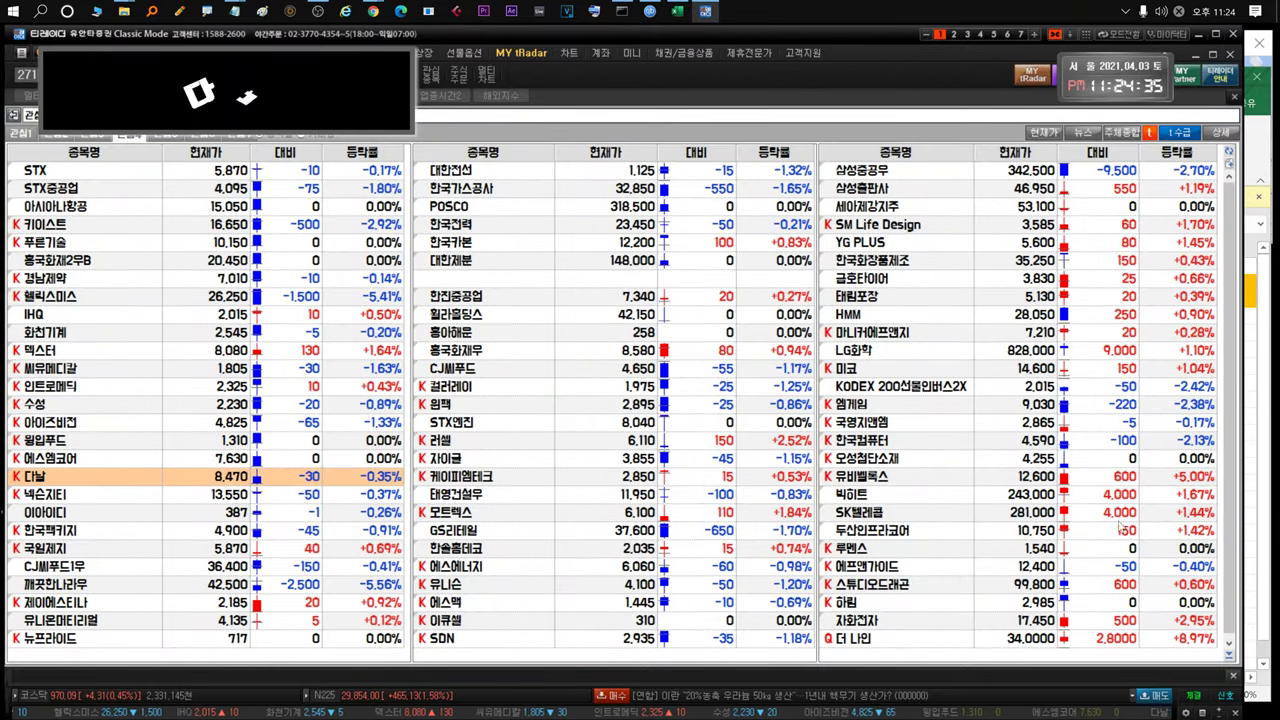
key(Return)
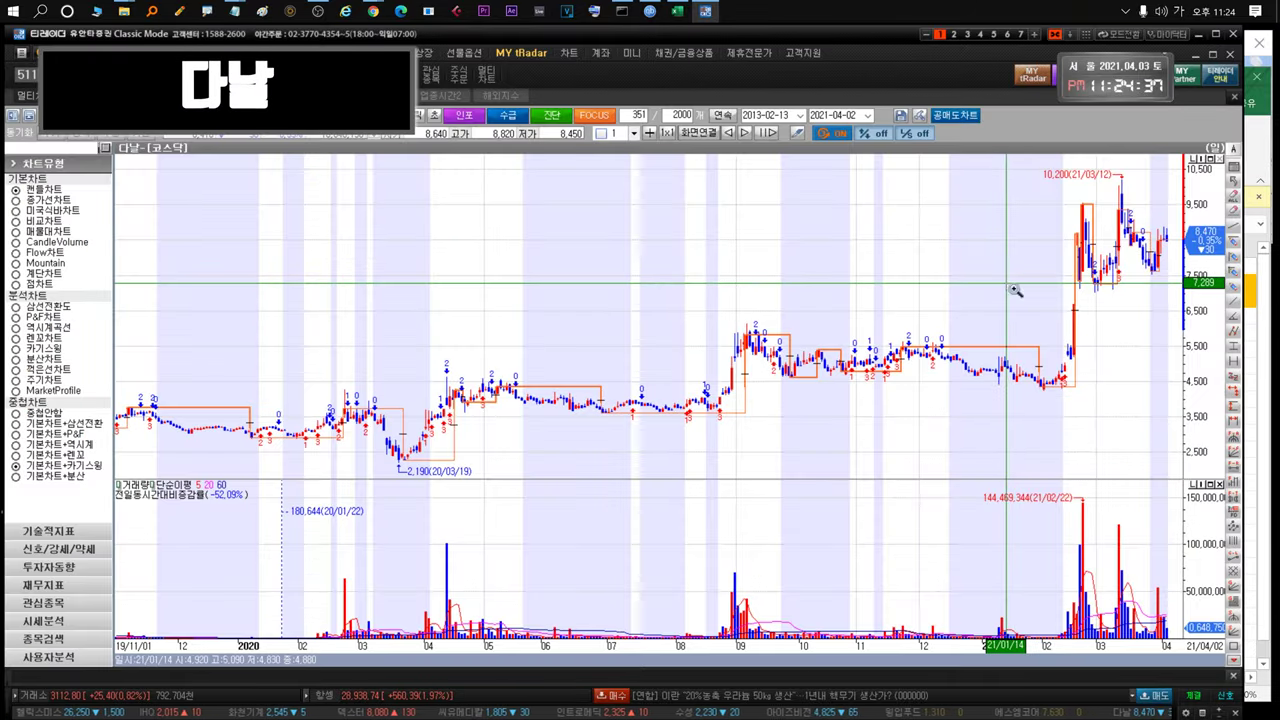
drag(1008, 281, 1168, 286)
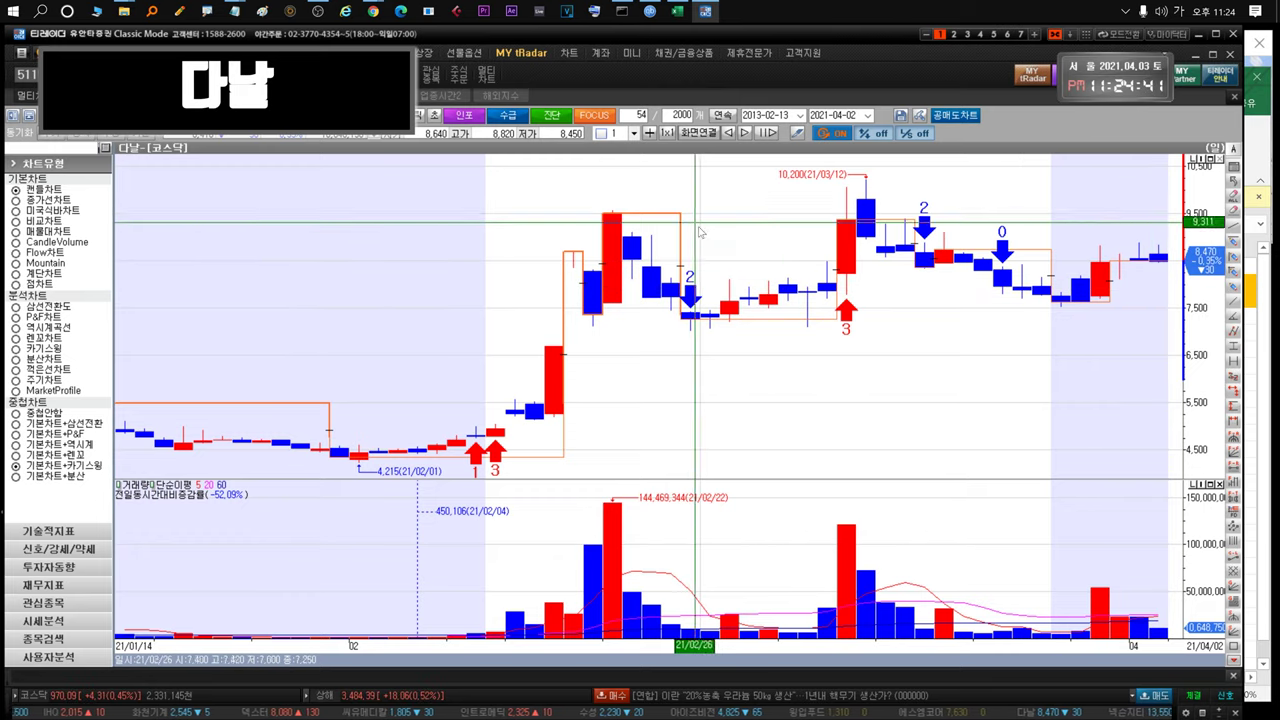
drag(1123, 338, 965, 405)
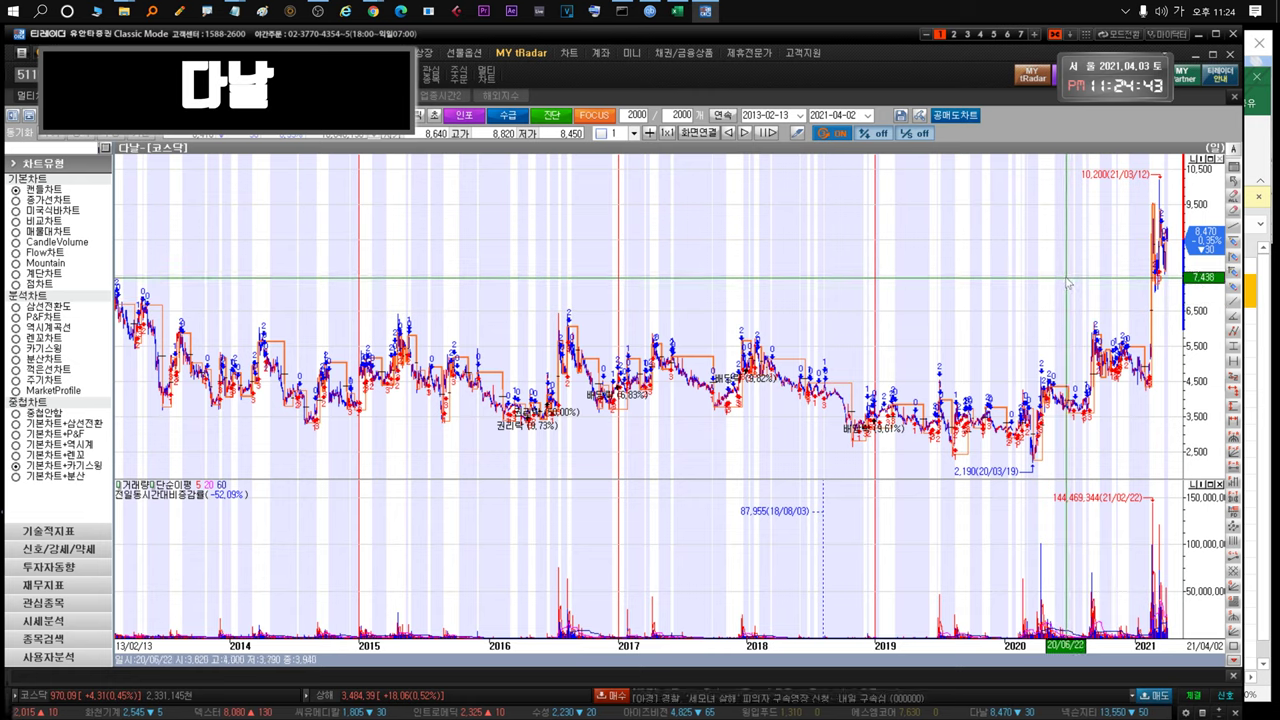
drag(1065, 278, 1169, 279)
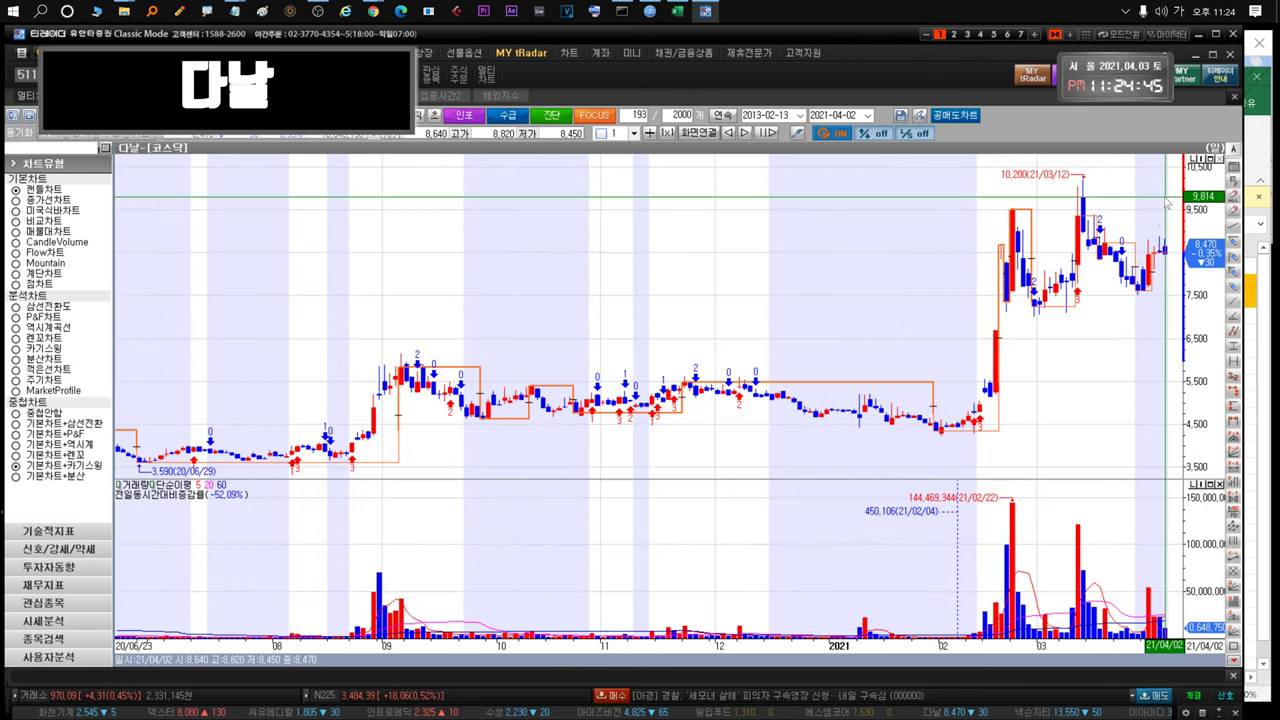
Switch to the stock workbook in Excel, open the 다날 sheet and read the 20210329 note about the 다날-유니온페이 mobile prepaid card
mouse_move(1155, 260)
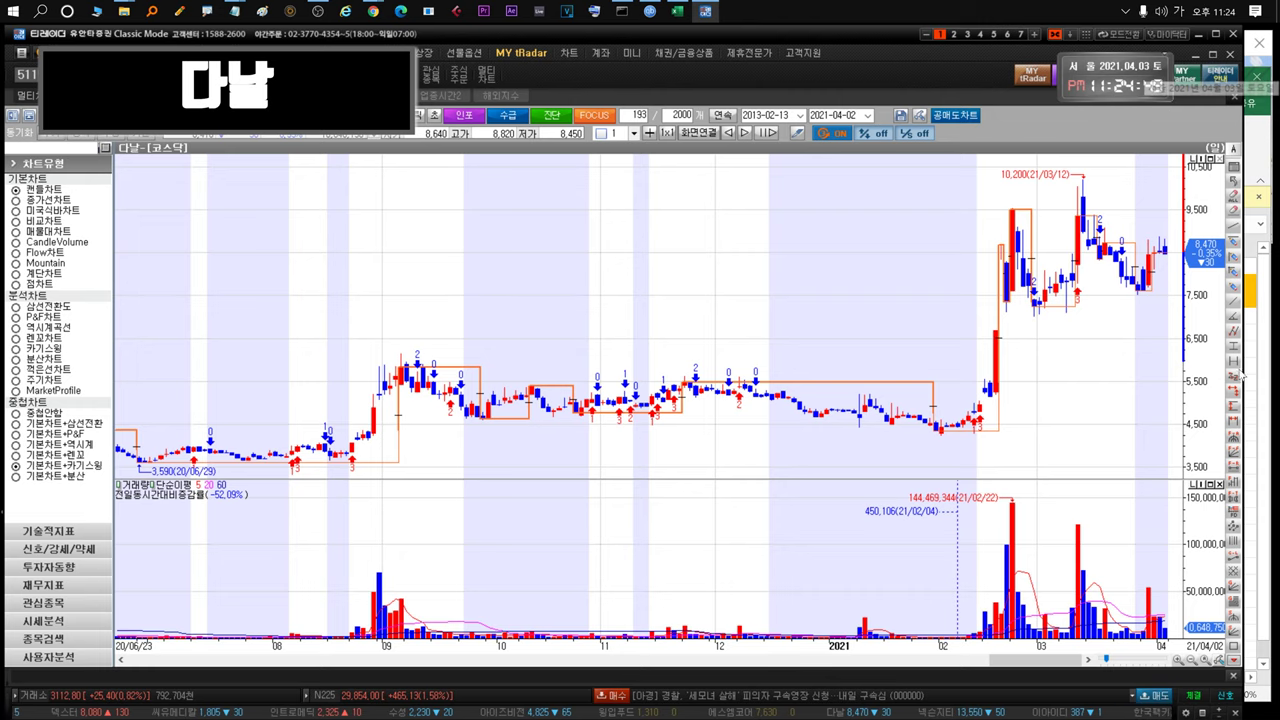
click(1260, 470)
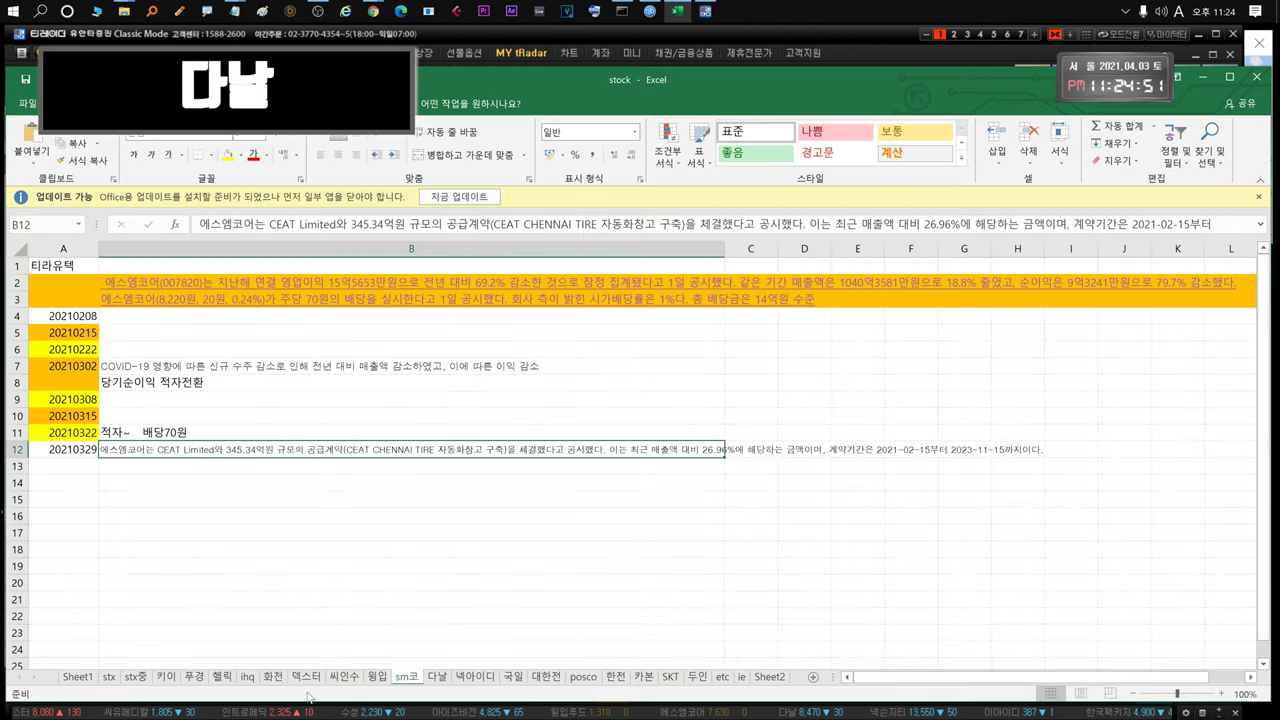
click(436, 677)
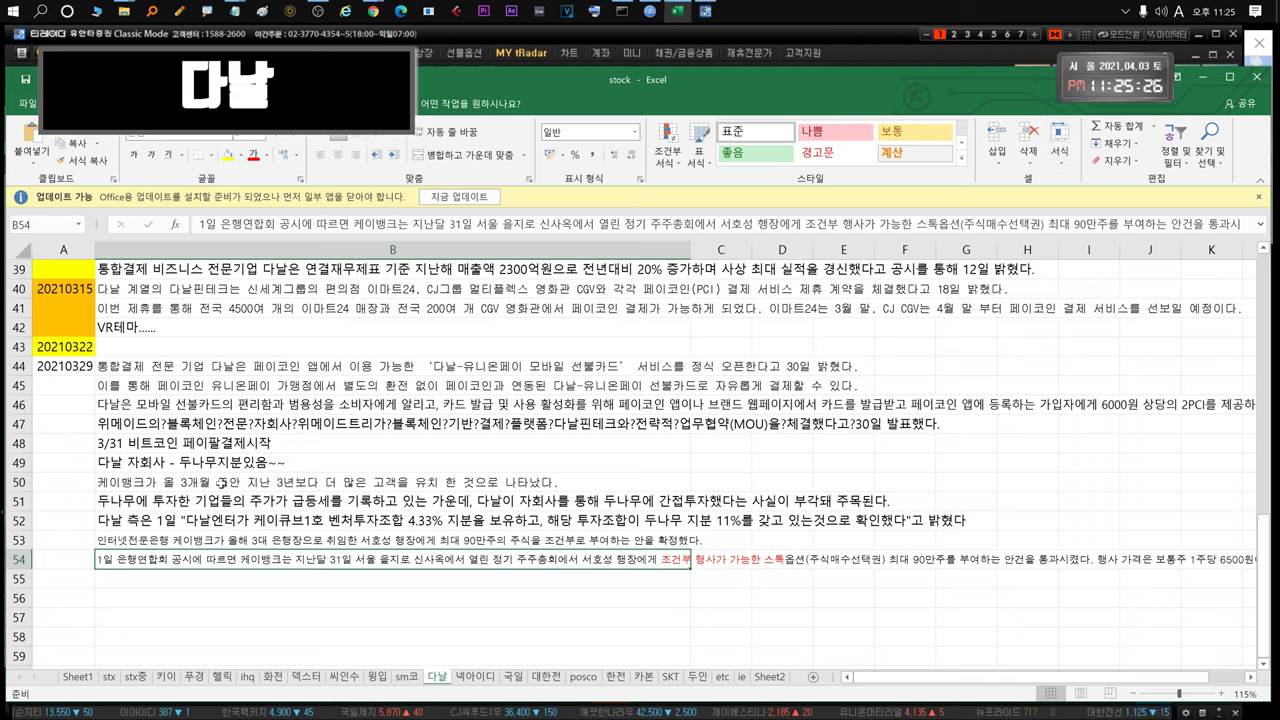
click(335, 367)
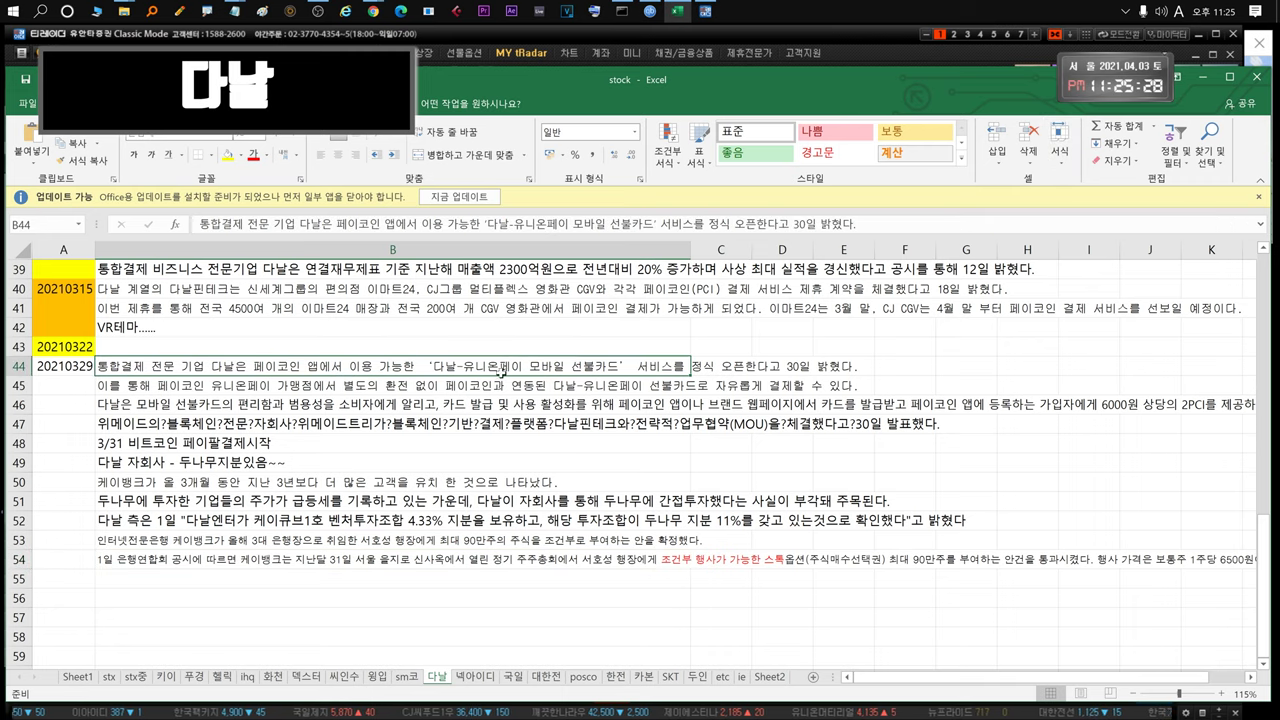
double_click(432, 366)
drag(432, 366, 794, 366)
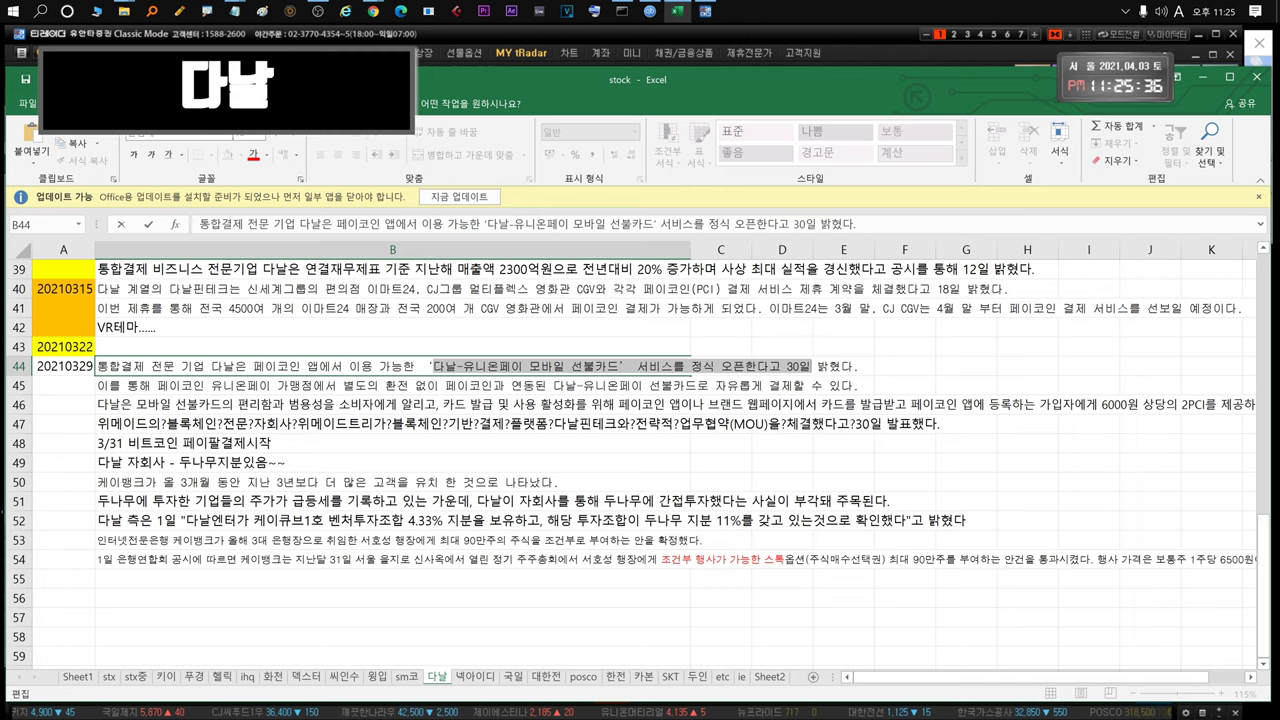
click(307, 366)
drag(132, 366, 758, 366)
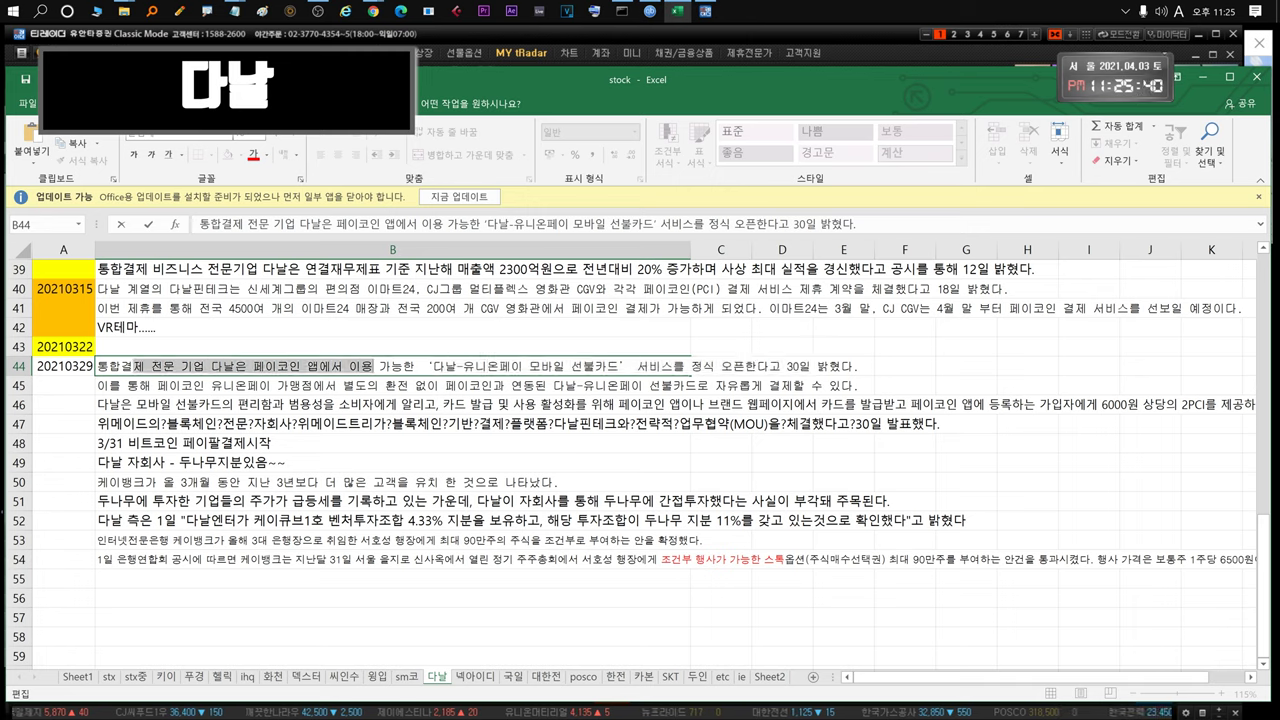
Read the notes in B45 to B47 on prepaid card payments, card promotion and the 위메이드트리–다날핀테크 business agreement
click(201, 381)
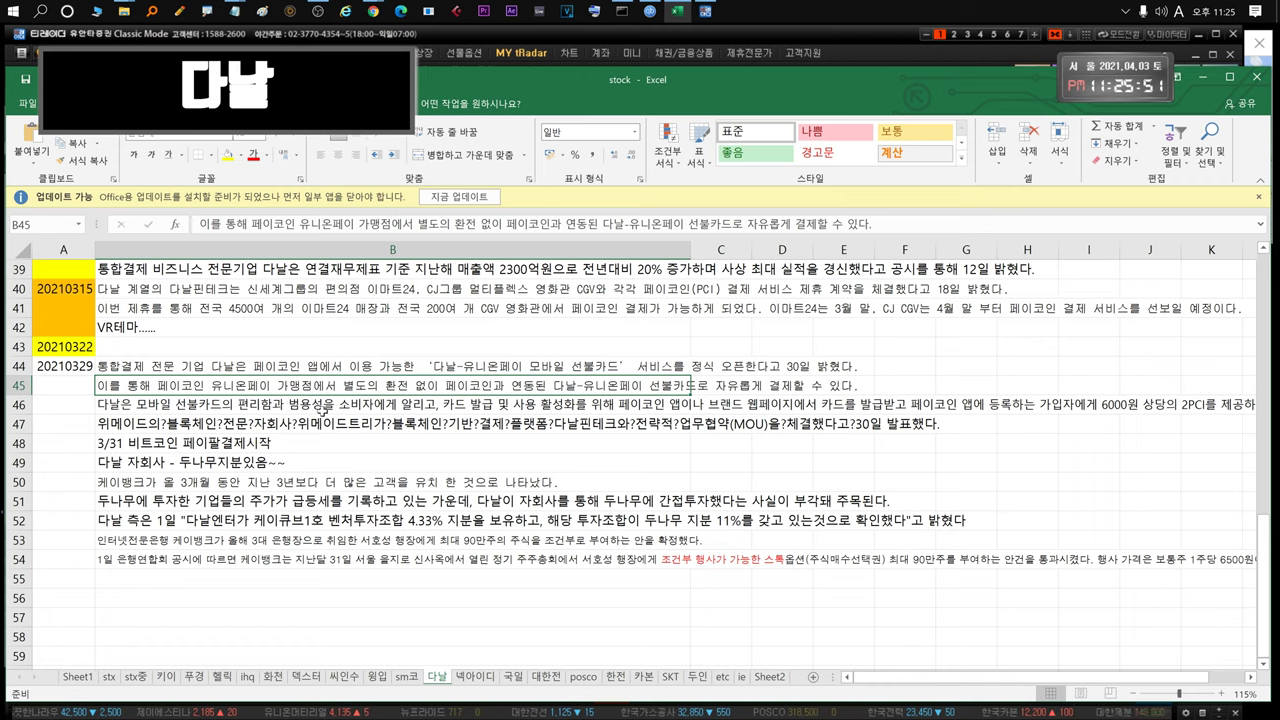
click(328, 409)
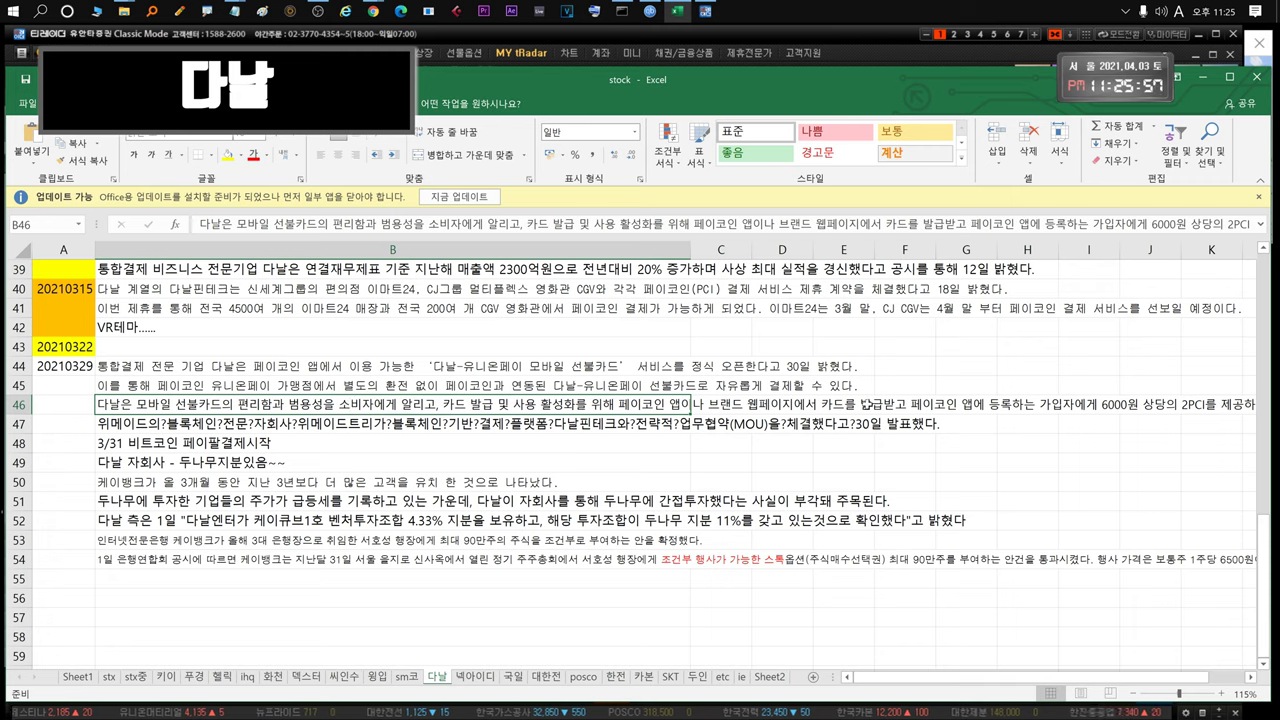
click(155, 422)
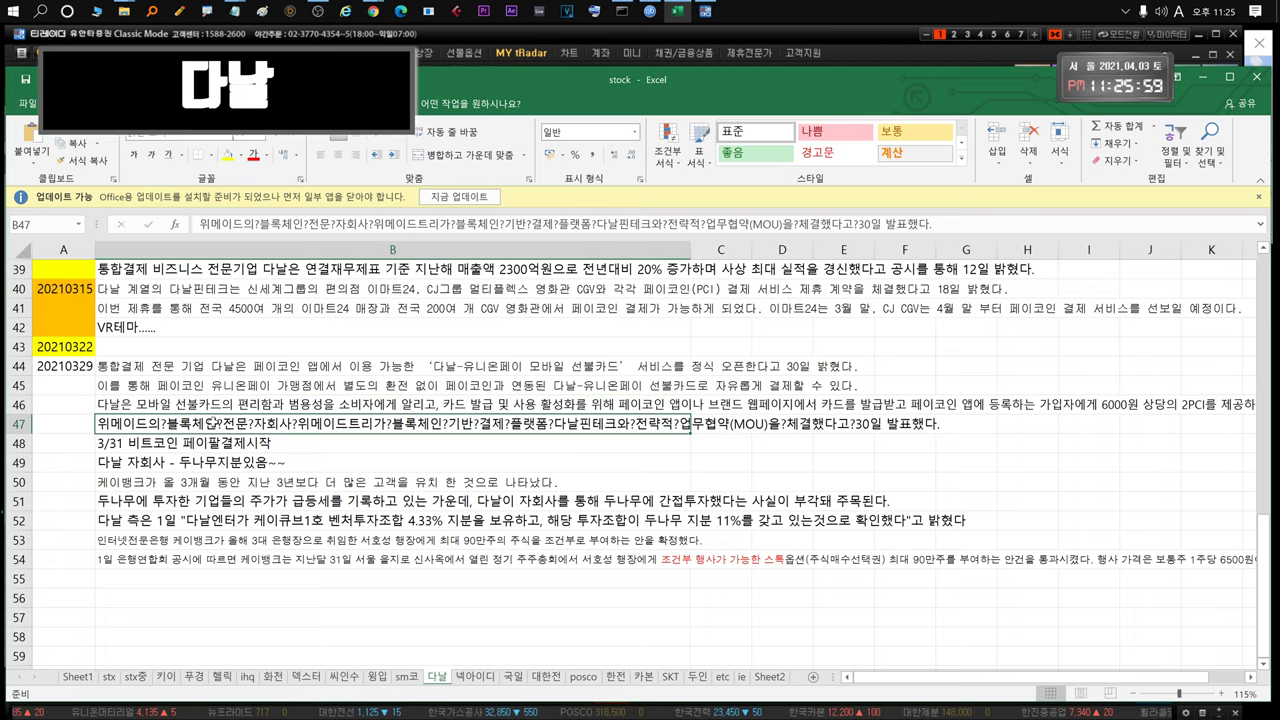
double_click(180, 423)
drag(97, 423, 404, 424)
drag(680, 424, 848, 424)
Read the B48 note "3/31 비트코인 페이팔결제시작", highlighting its text while going through it
click(236, 444)
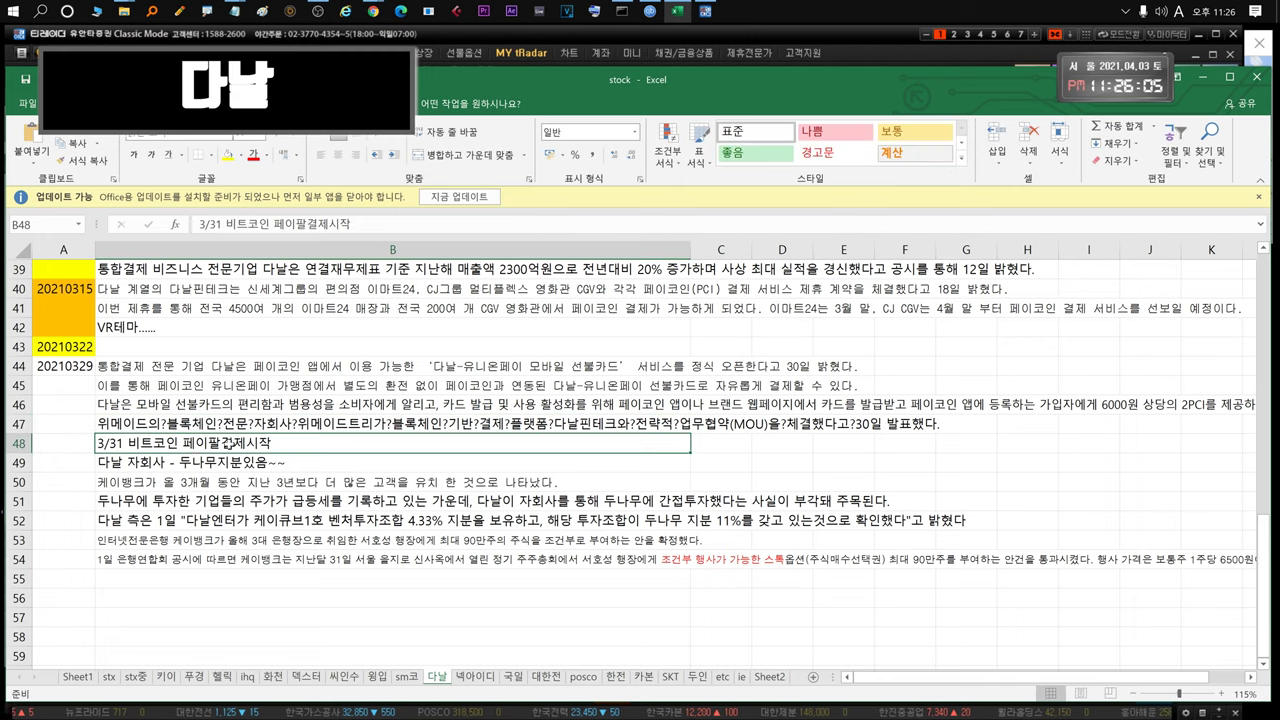
double_click(127, 443)
drag(272, 443, 96, 443)
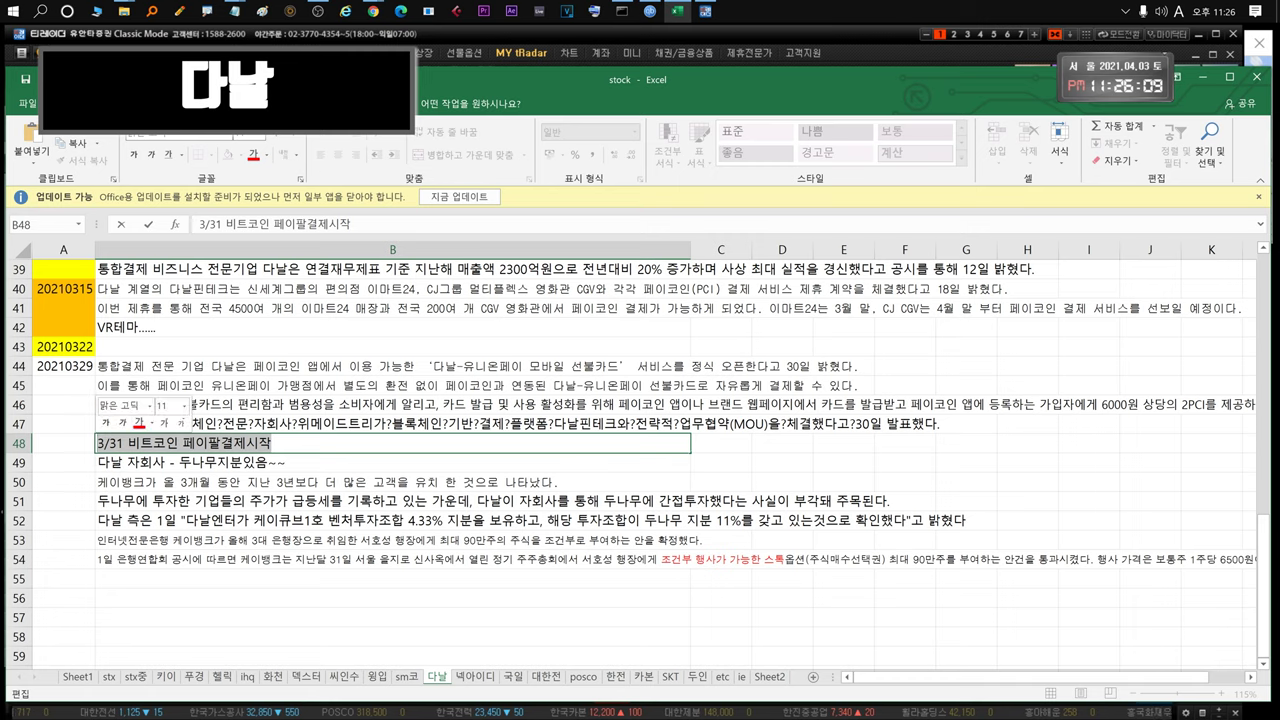
click(102, 443)
drag(221, 443, 183, 443)
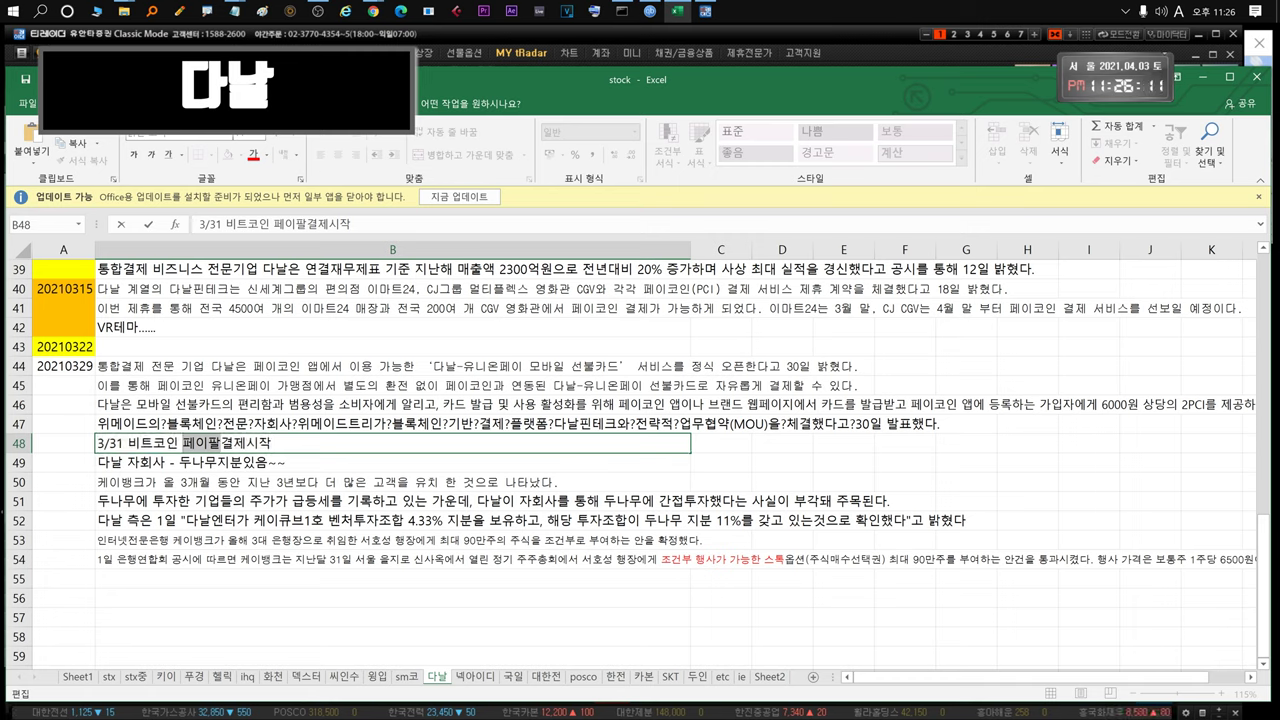
drag(128, 443, 271, 443)
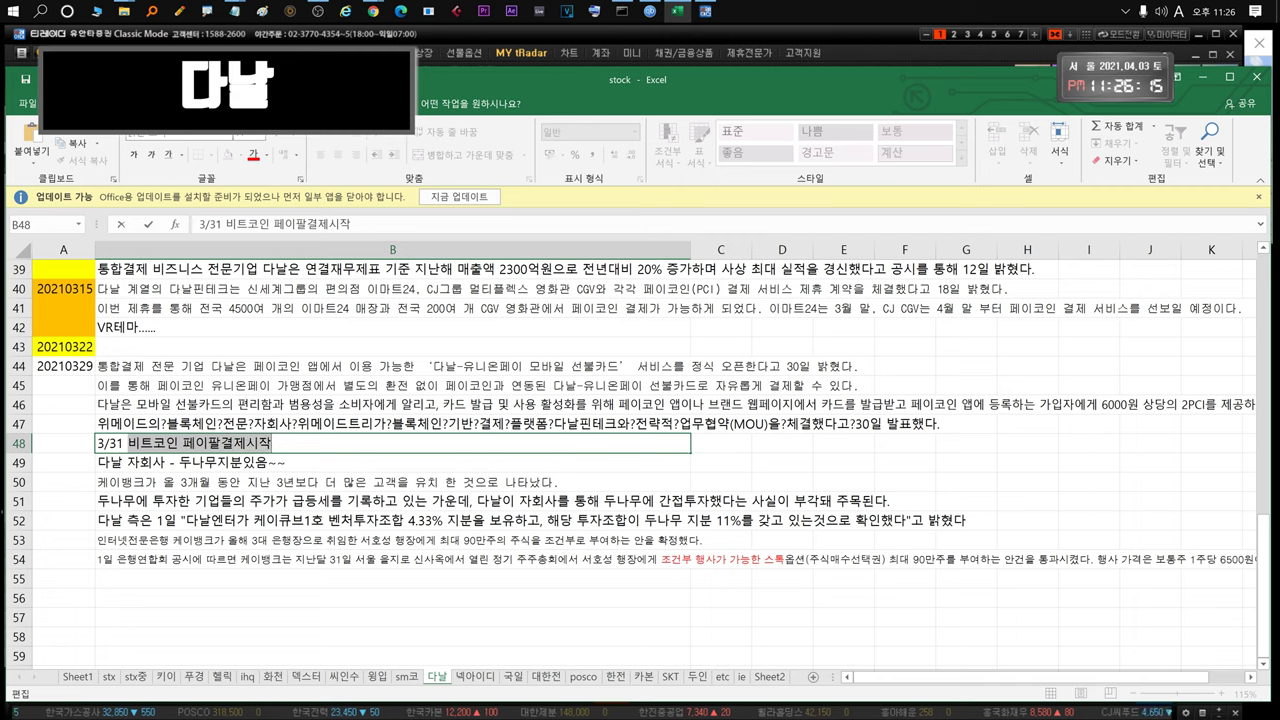
click(200, 443)
drag(271, 443, 96, 443)
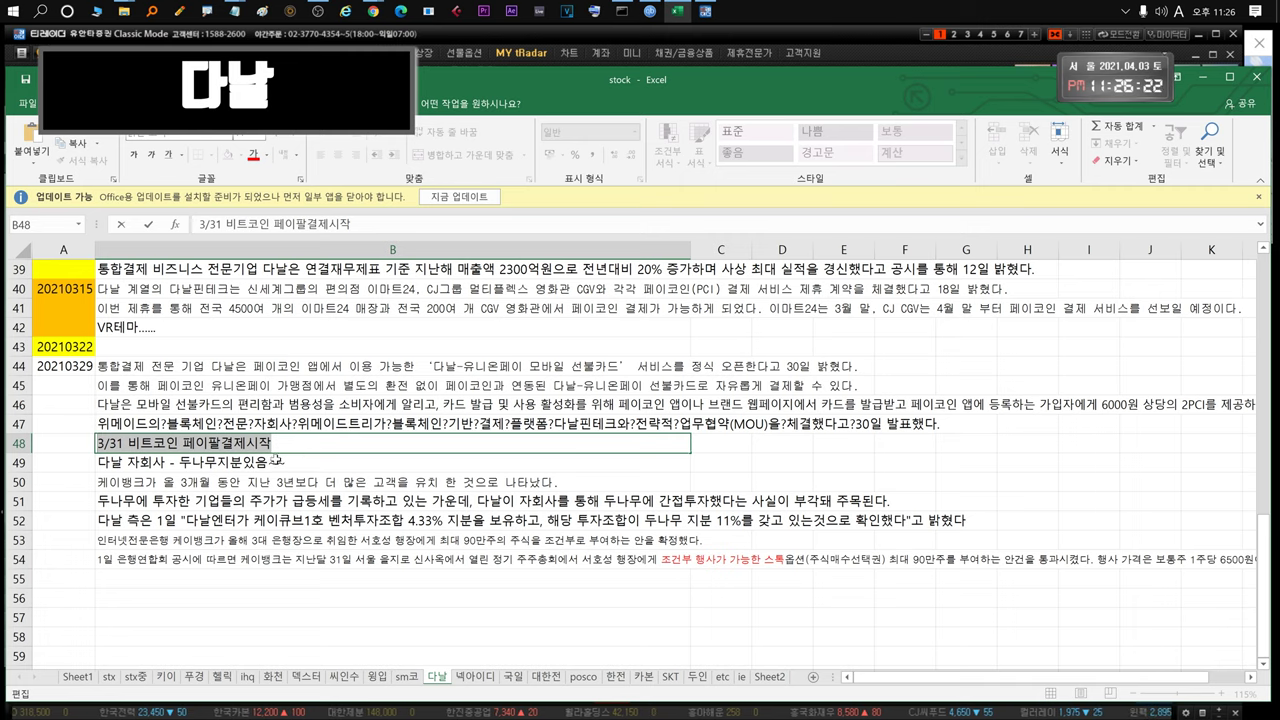
click(276, 461)
click(279, 448)
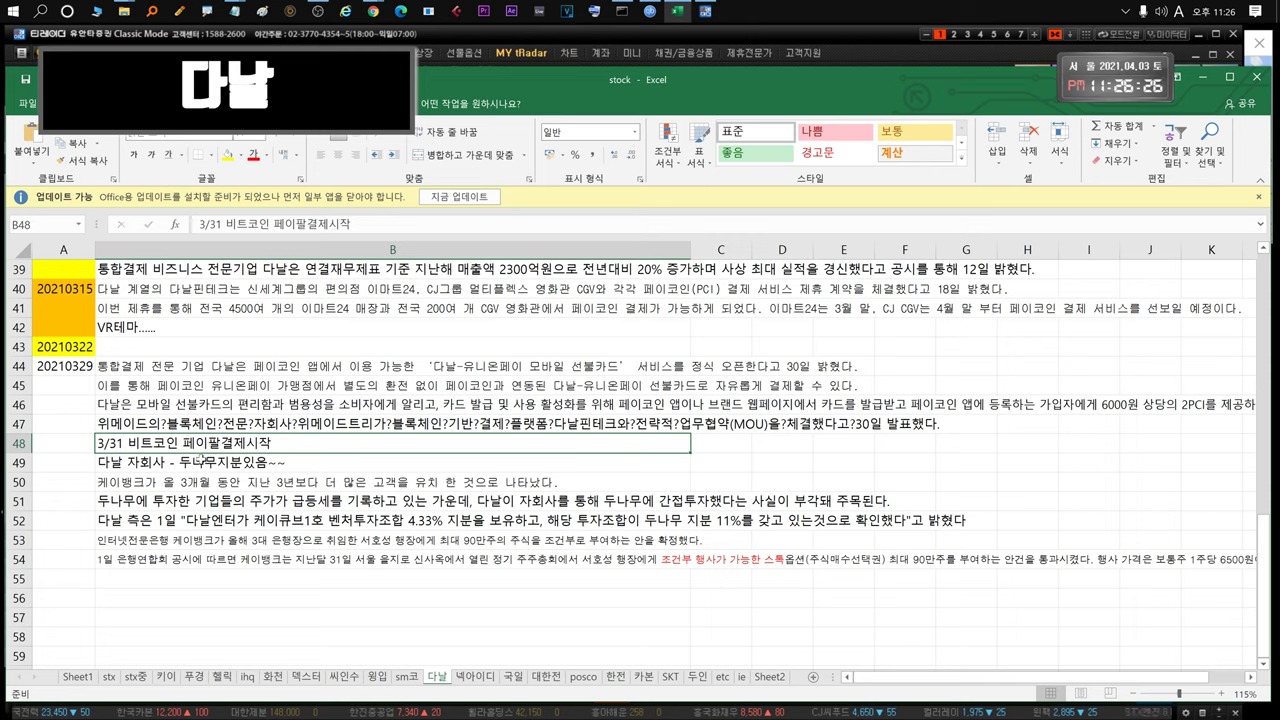
click(210, 461)
click(212, 448)
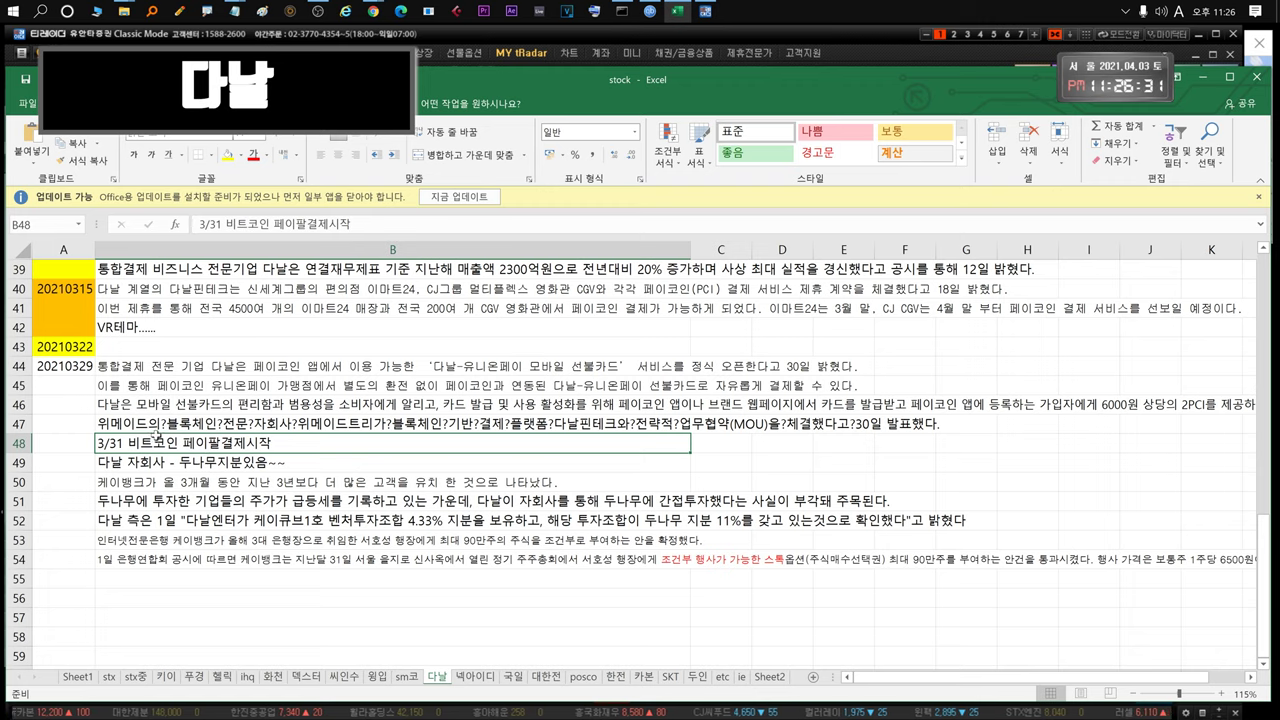
Read the B49 note about the 다날 subsidiary and its 두나무 stake, highlighting each part
click(208, 463)
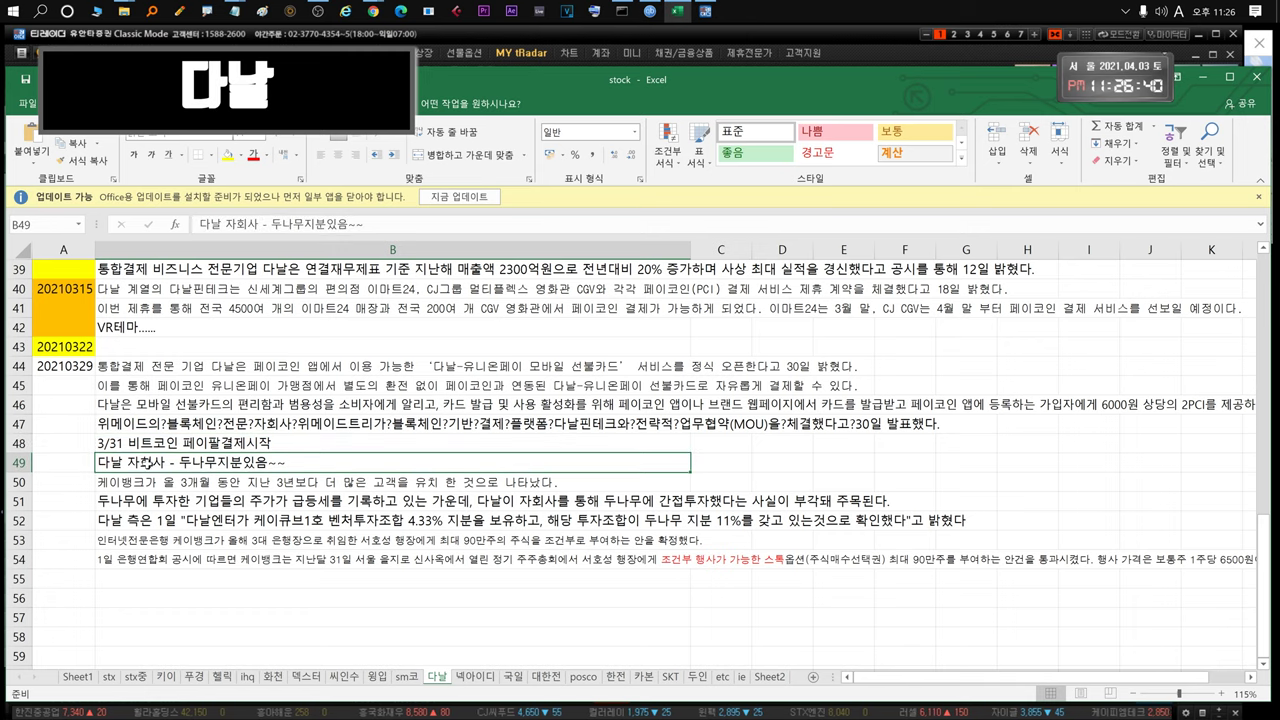
double_click(140, 462)
drag(169, 463, 98, 463)
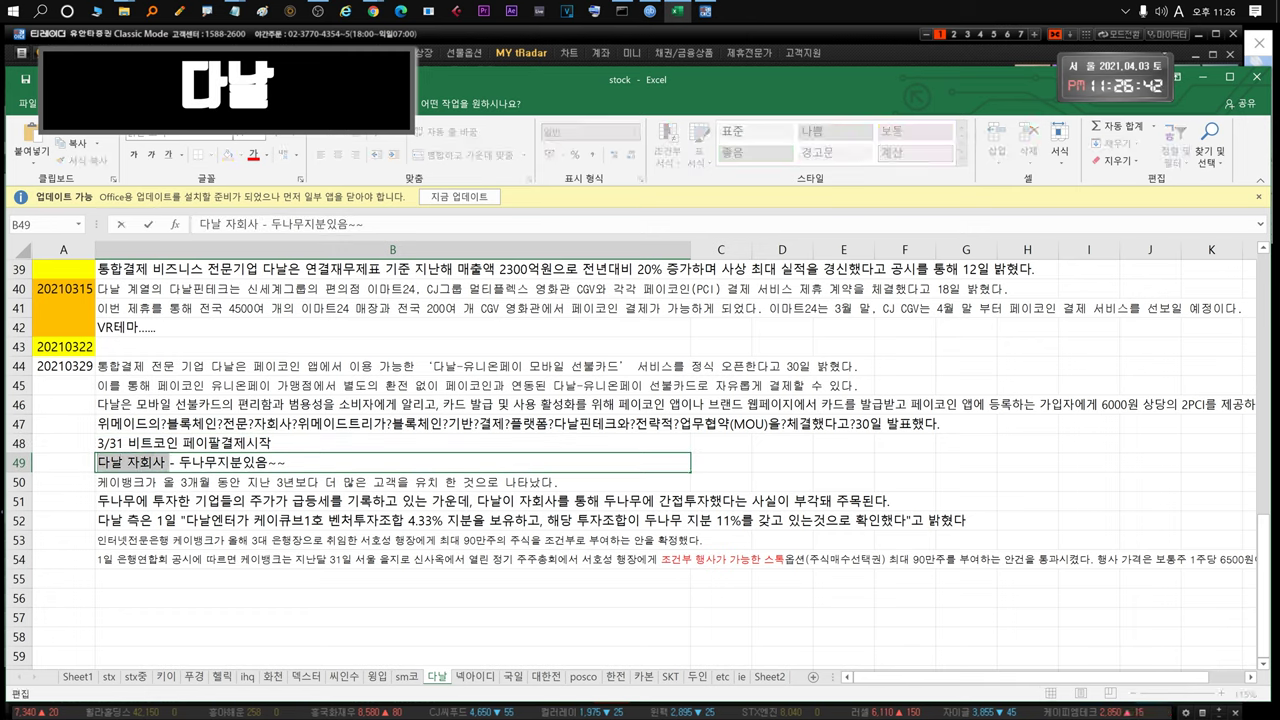
drag(180, 463, 286, 463)
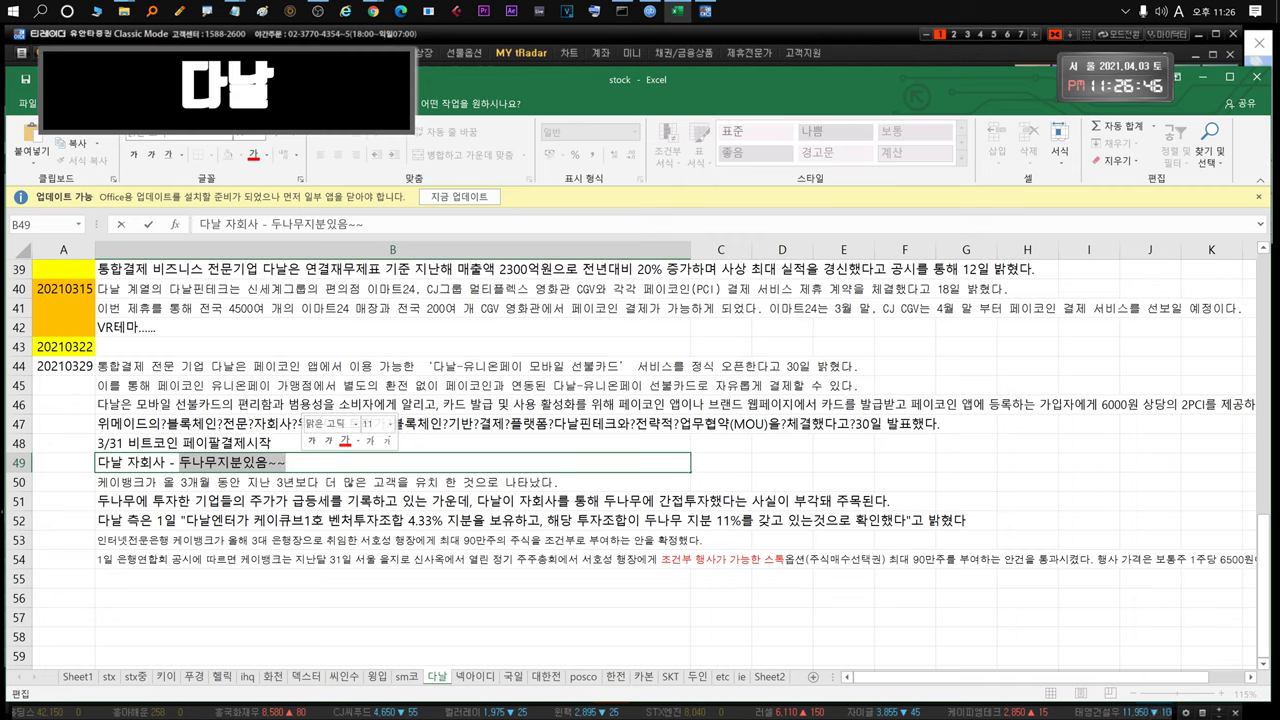
click(288, 463)
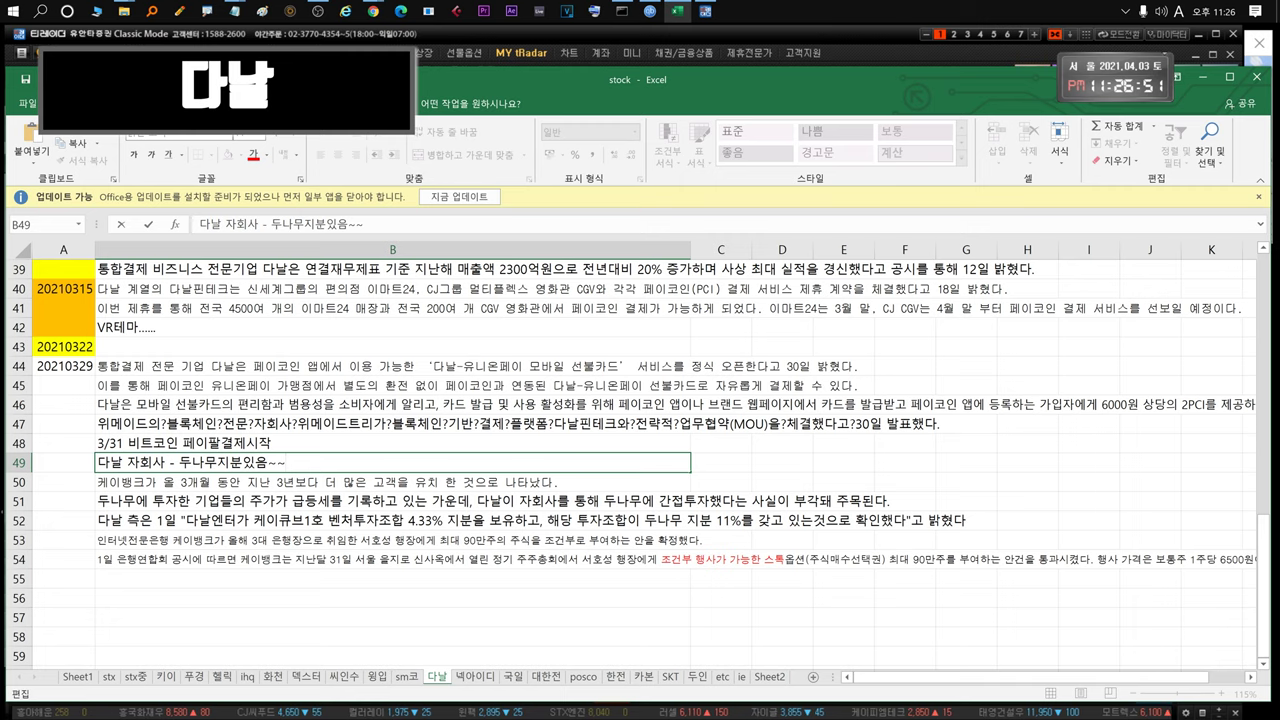
drag(288, 463, 98, 463)
Read the B50 note on 케이뱅크's customer growth, highlighting the growth period and the bank's name
click(146, 482)
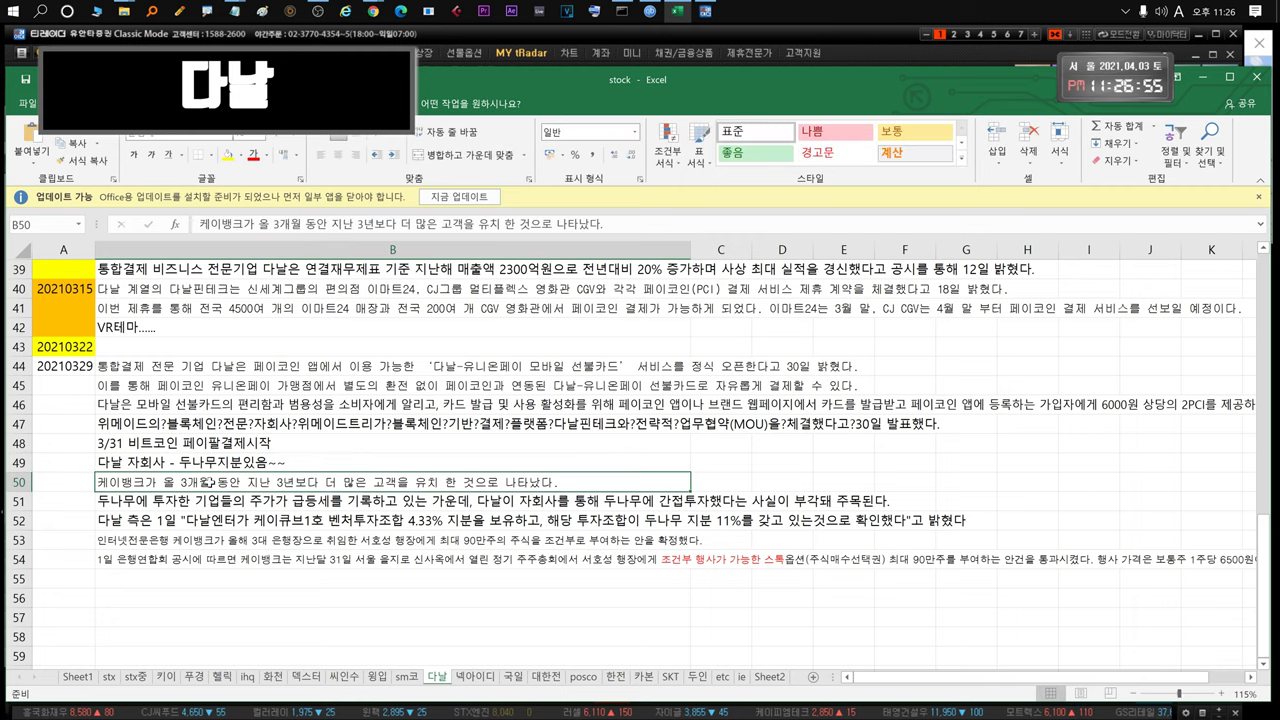
double_click(163, 483)
drag(181, 483, 560, 483)
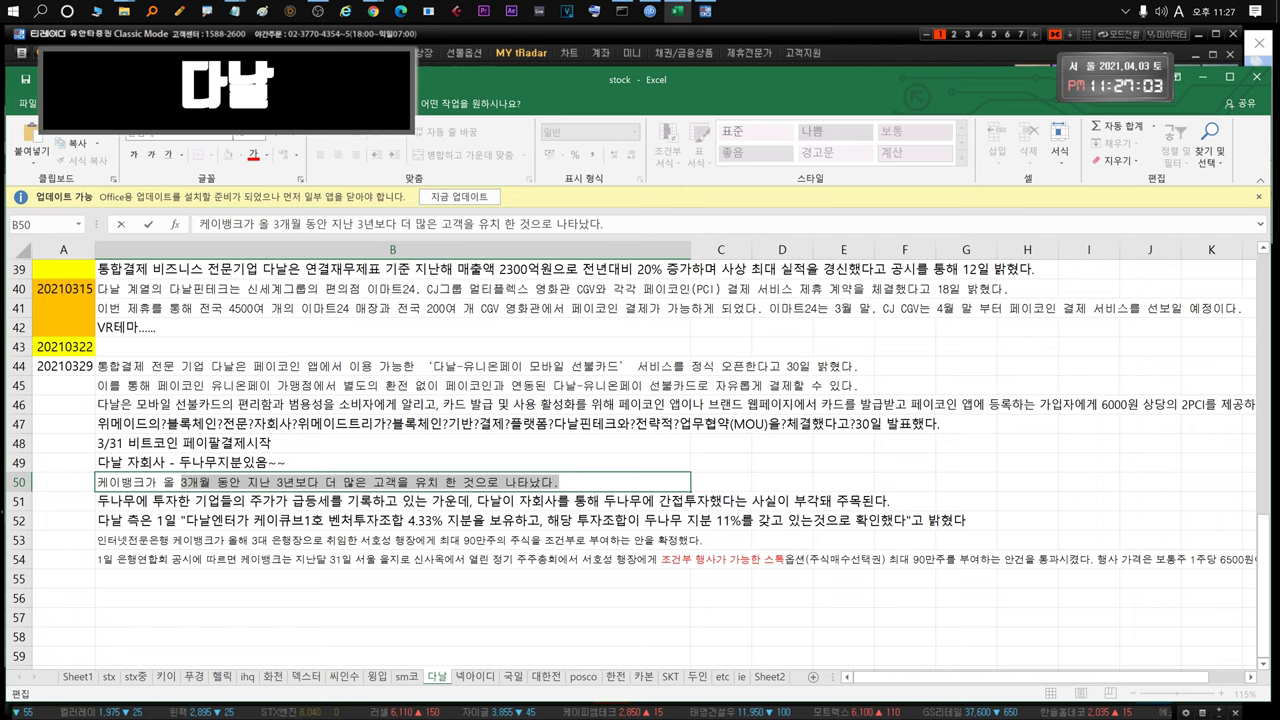
double_click(127, 482)
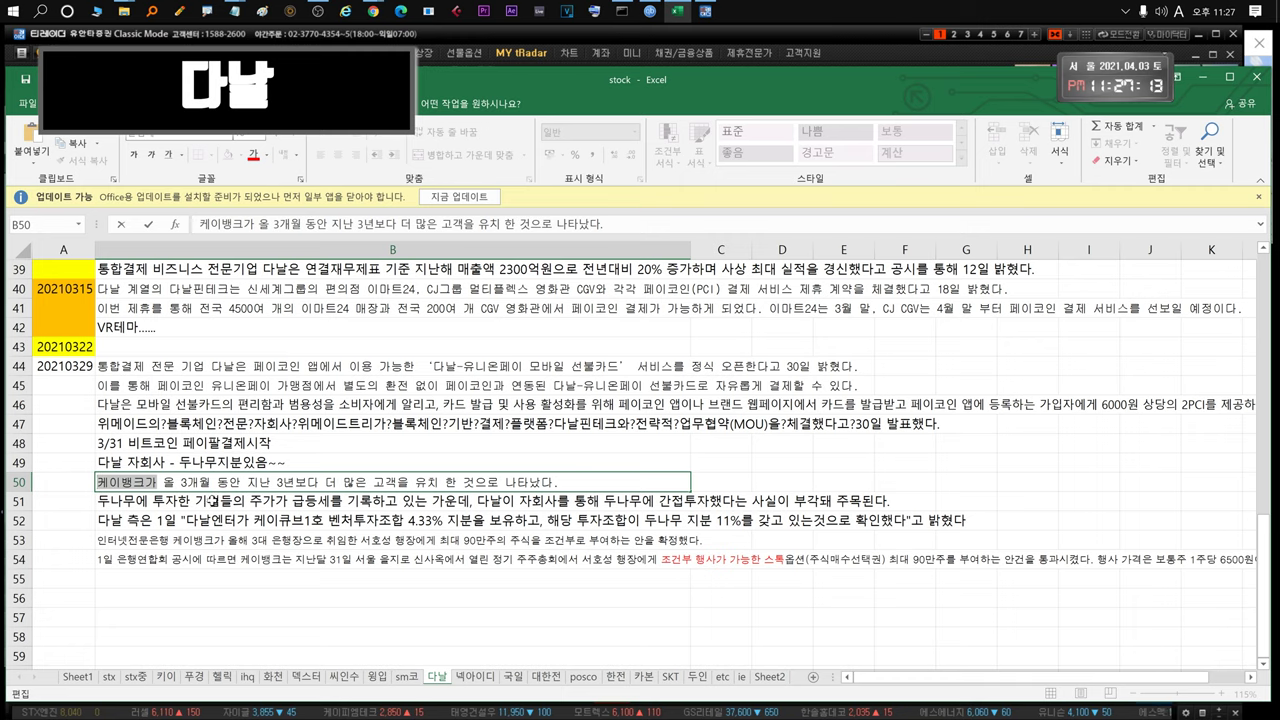
Read the B51 and B52 notes on 다날's indirect investment in 두나무, highlighting the quoted stake statement from 다날
click(205, 501)
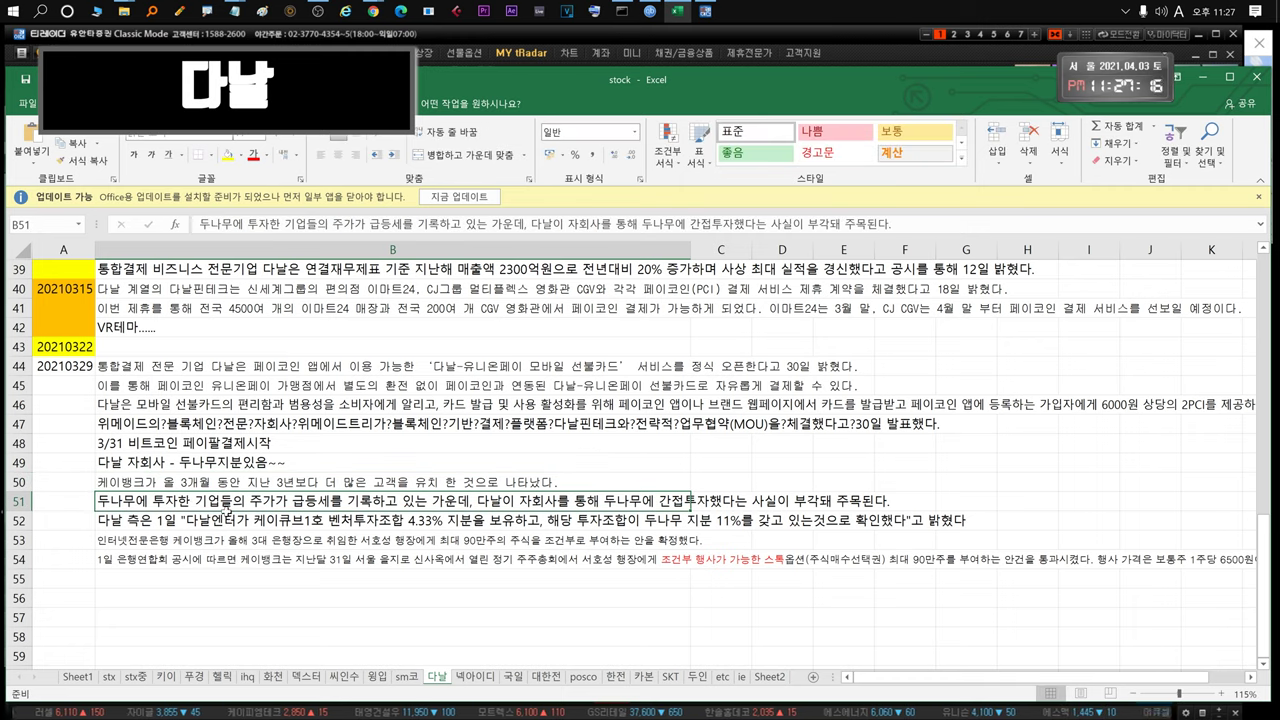
click(216, 520)
key(F2)
drag(184, 520, 866, 520)
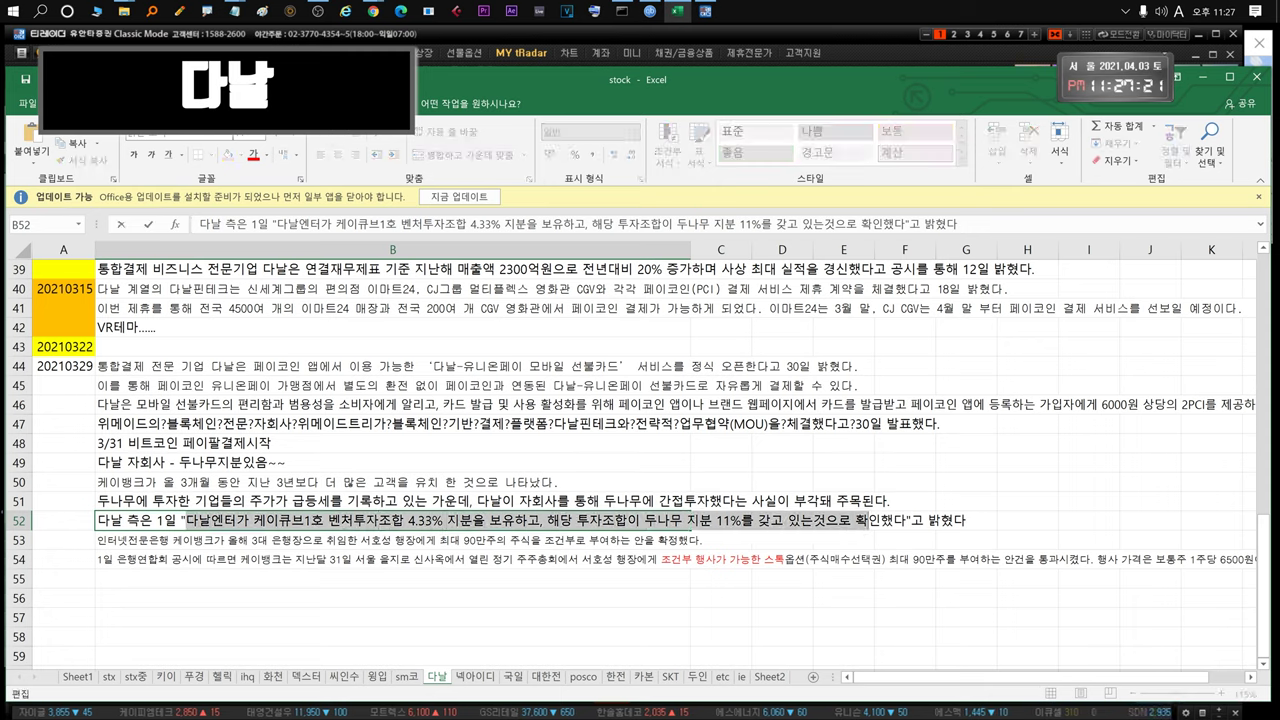
Read the B53 and B54 notes on 케이뱅크's conditional stock option grant, highlighting the grant terms and exercise price
double_click(170, 540)
drag(170, 540, 704, 540)
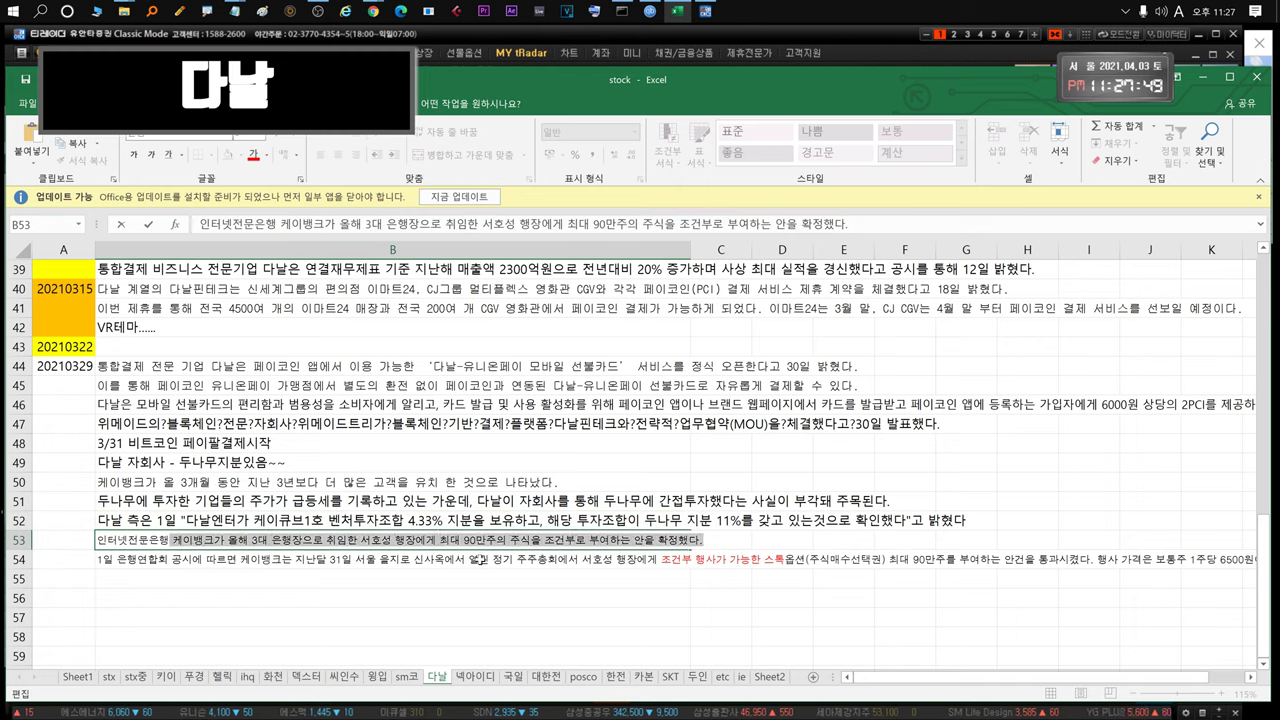
click(590, 562)
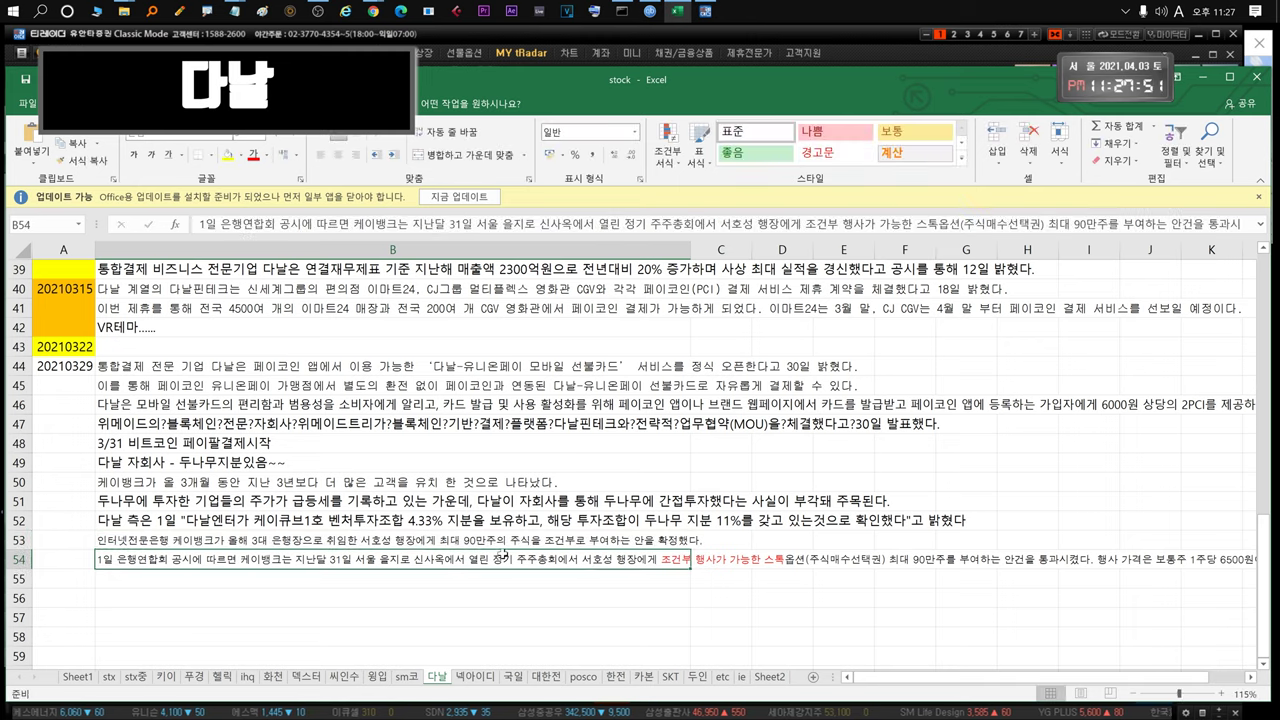
double_click(238, 559)
drag(238, 559, 120, 574)
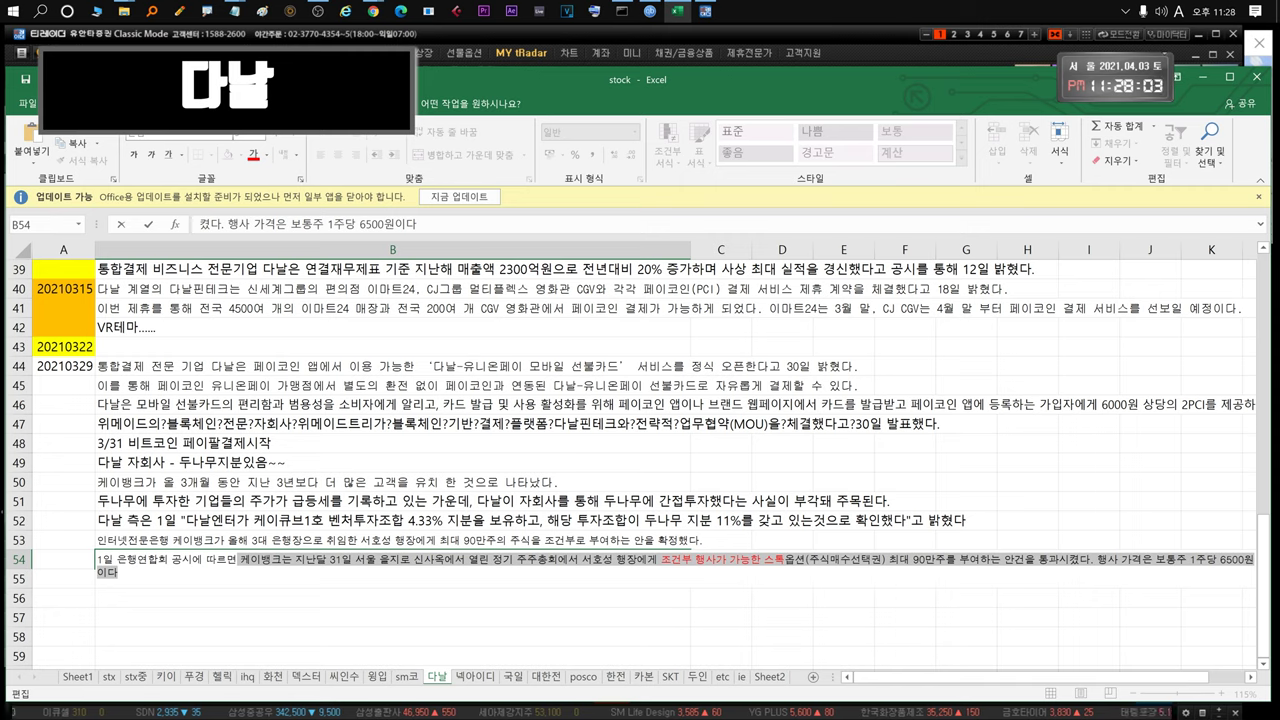
click(118, 573)
drag(661, 560, 120, 573)
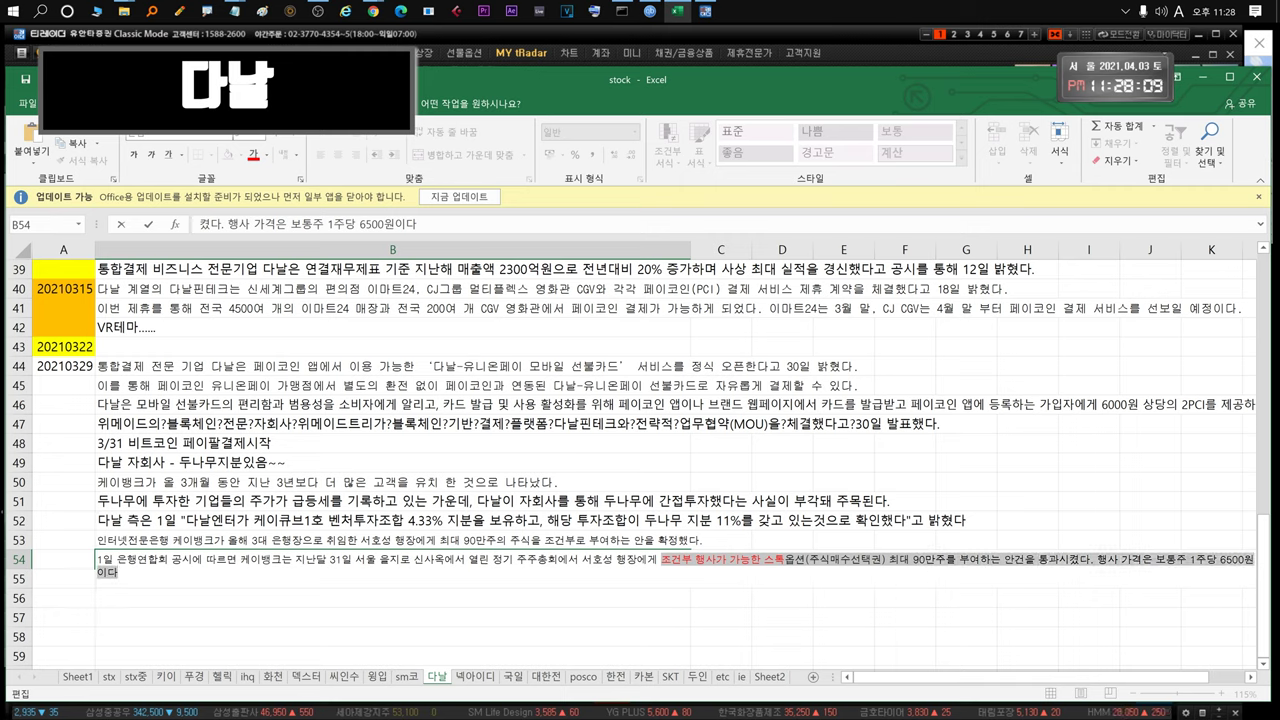
click(532, 610)
click(478, 550)
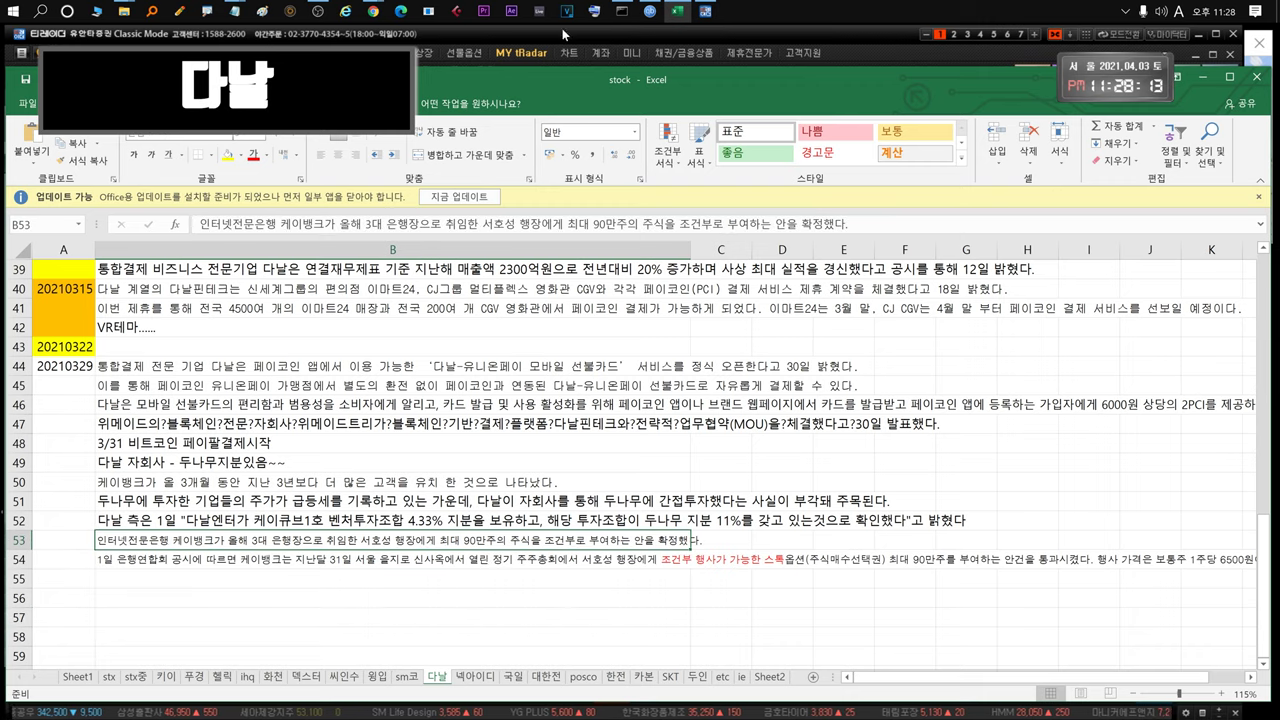
Switch back to the 티레이다 trading program and compare 다날's full daily price history since 2013 with its monthly chart since 2004
click(592, 10)
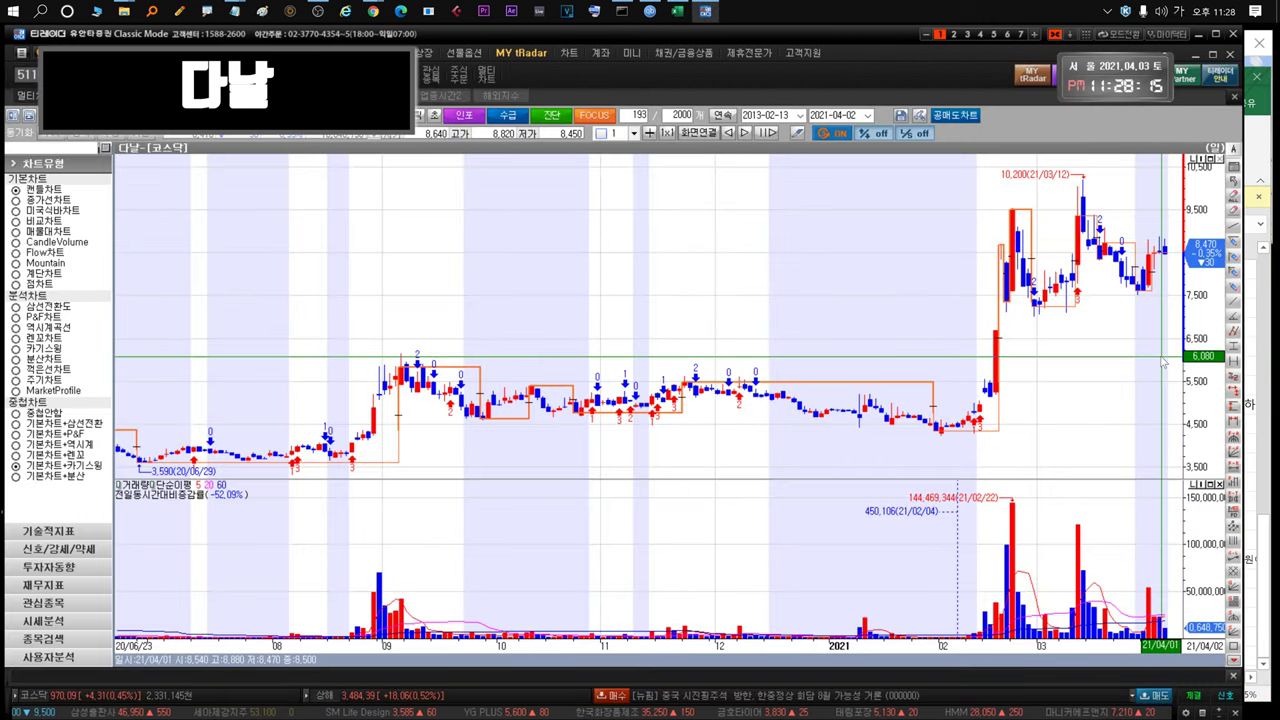
drag(1157, 357, 856, 368)
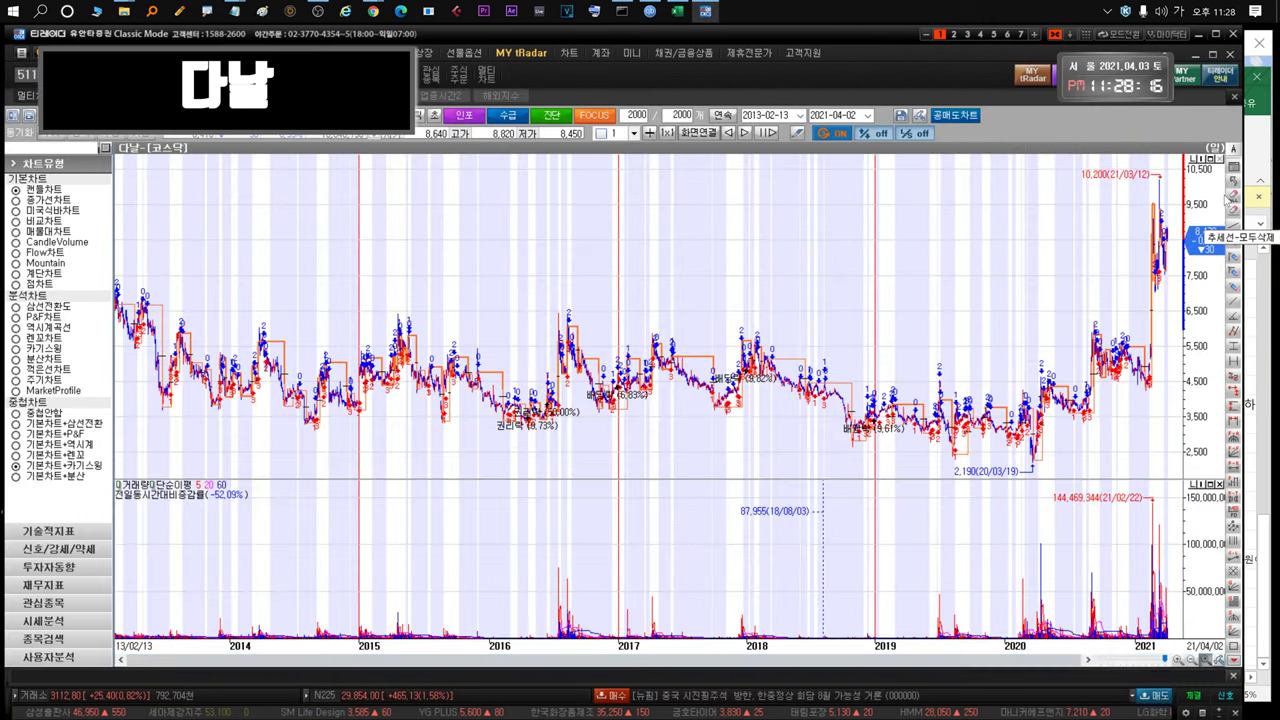
click(391, 116)
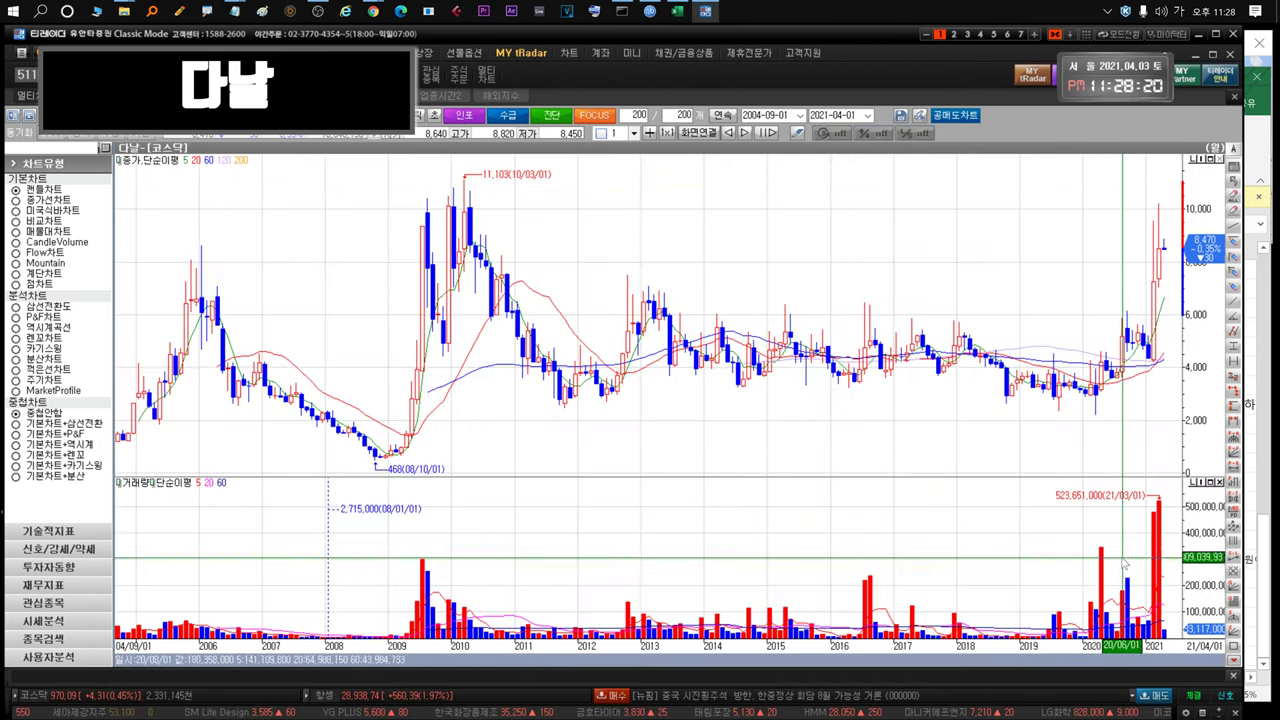
click(364, 116)
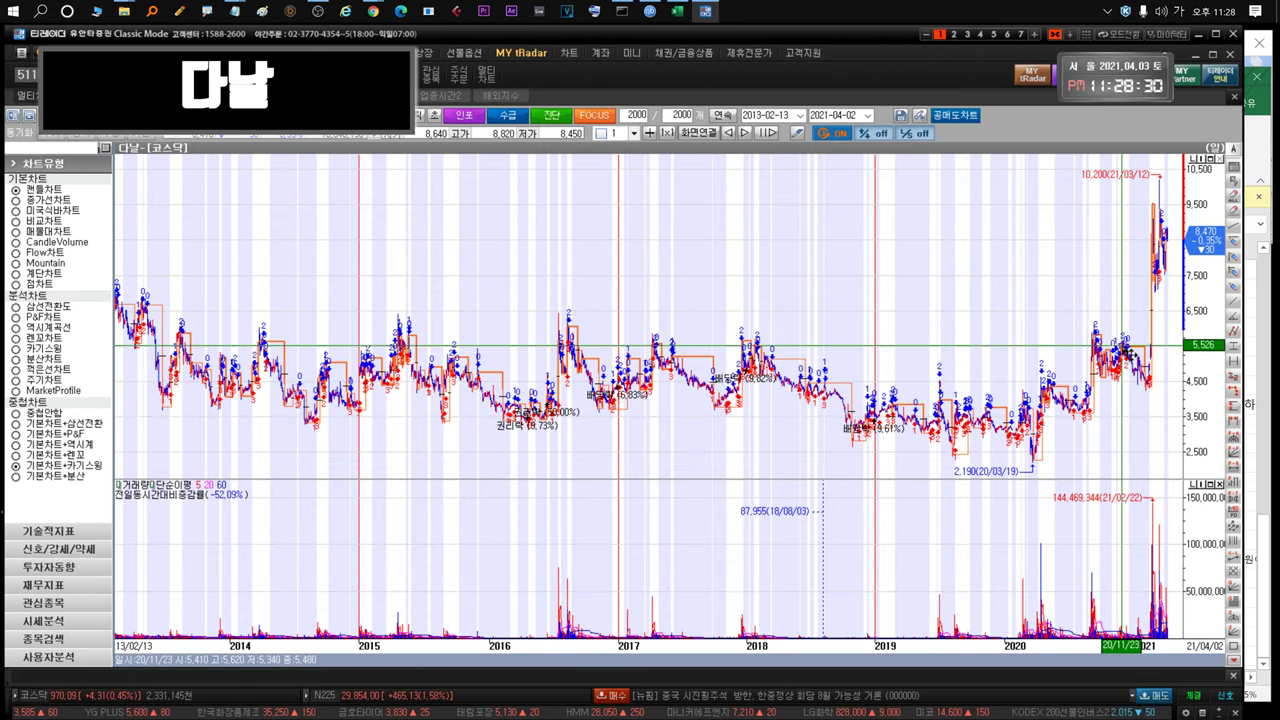
mouse_move(1172, 268)
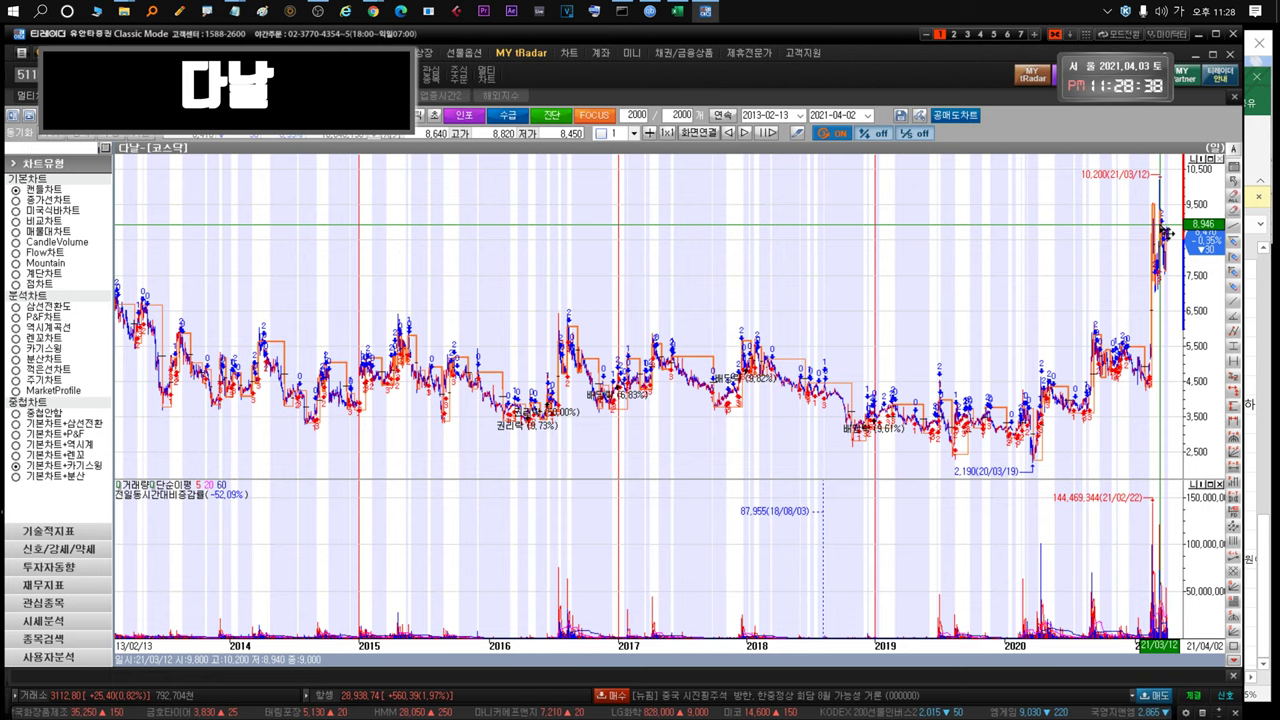
Examine 다날's daily chart from July 2020 onward and return to the watchlist
drag(1076, 238, 1214, 262)
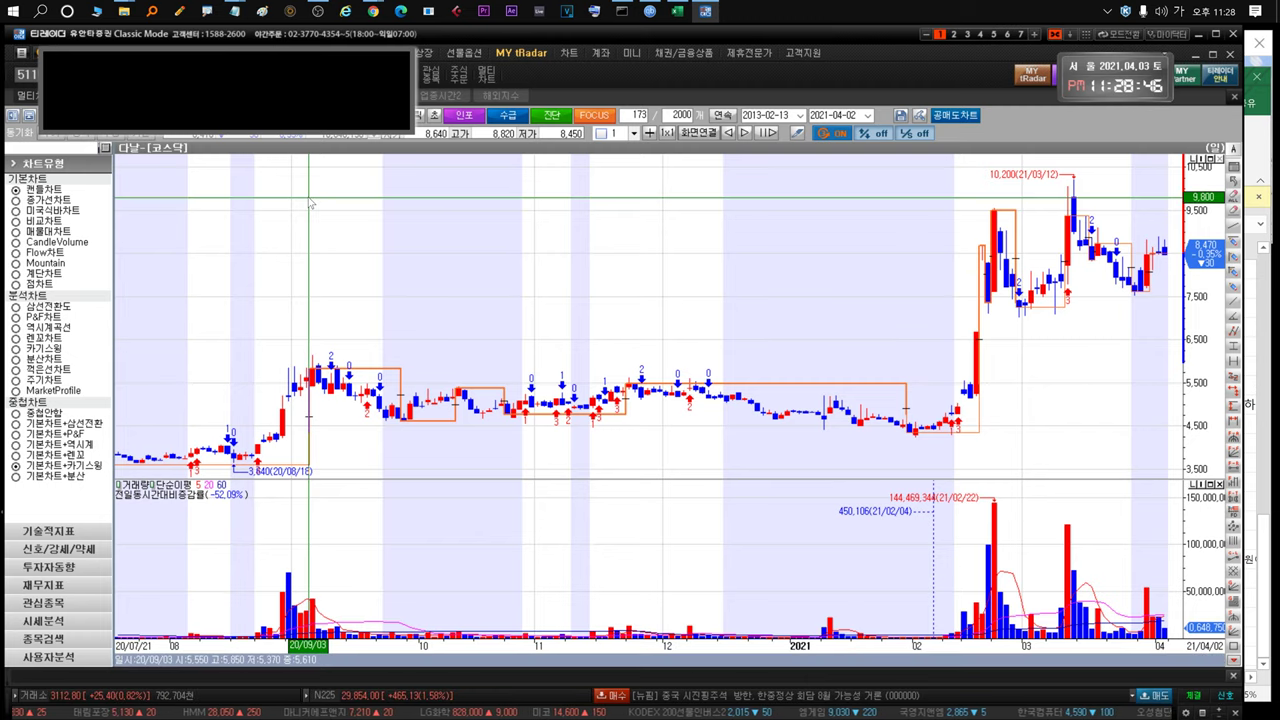
click(140, 96)
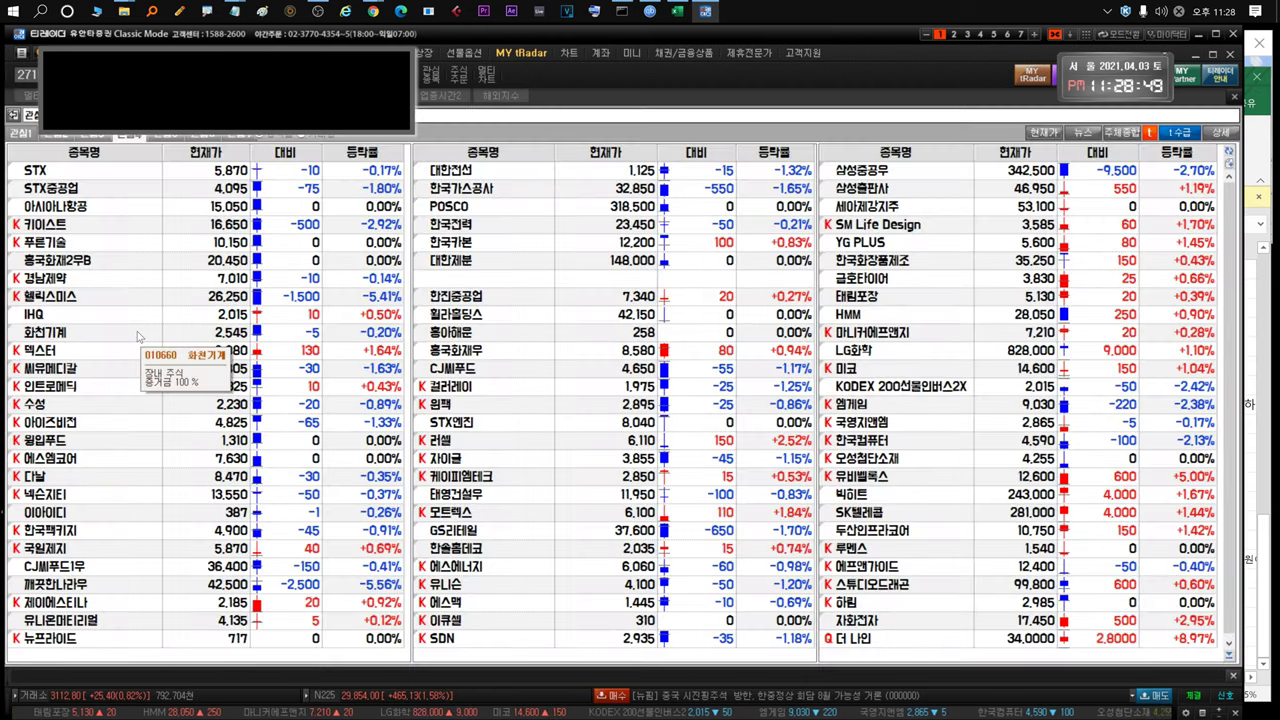
Switch to Excel and open the 넥아이디 sheet, highlighting the list of Japanese entertainment holding companies in the B31 note on 넥슨's investments
click(44, 498)
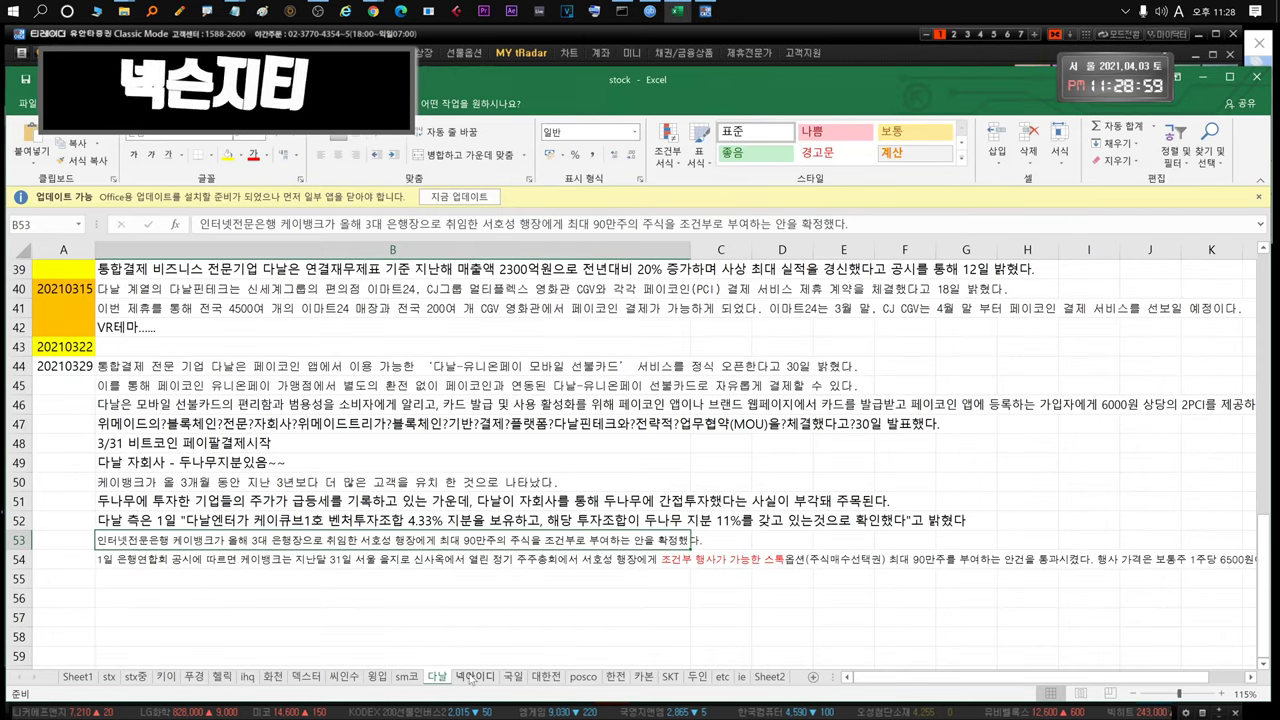
scroll(640, 450, up, 3)
drag(329, 533, 1208, 533)
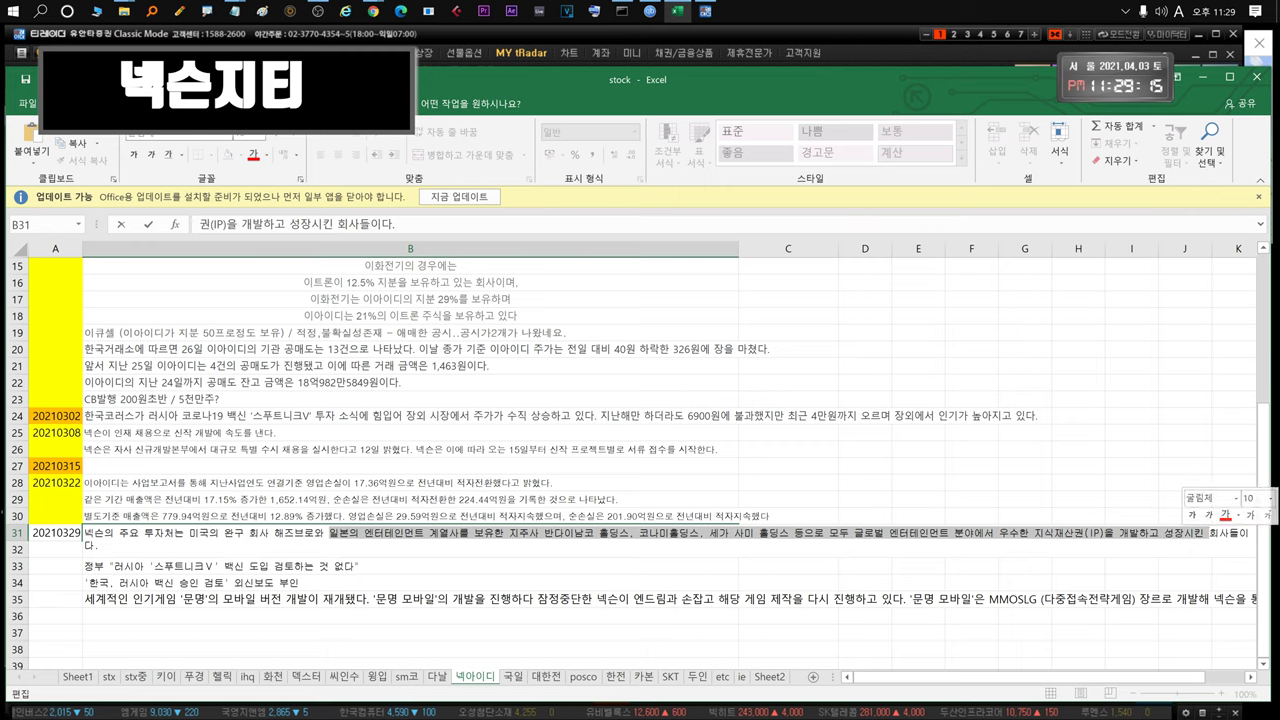
Read the full B35 note on the restarted development of the '문명 모바일' game
click(199, 601)
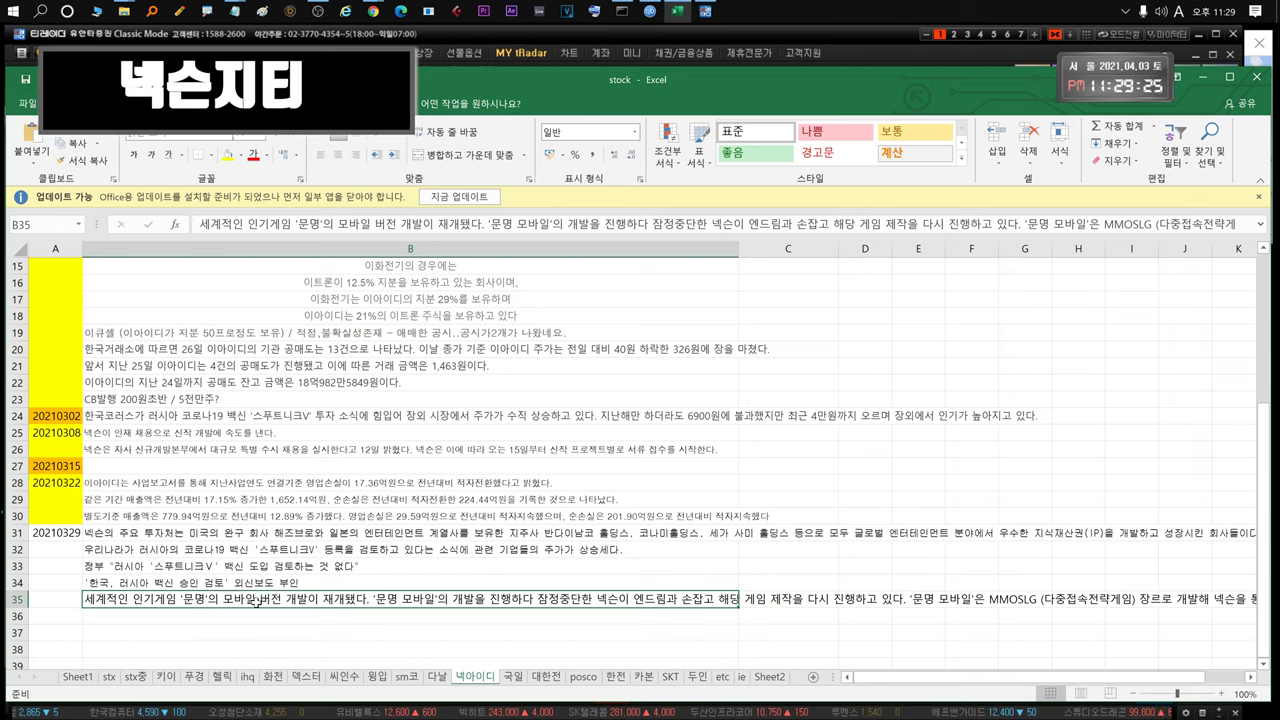
double_click(256, 601)
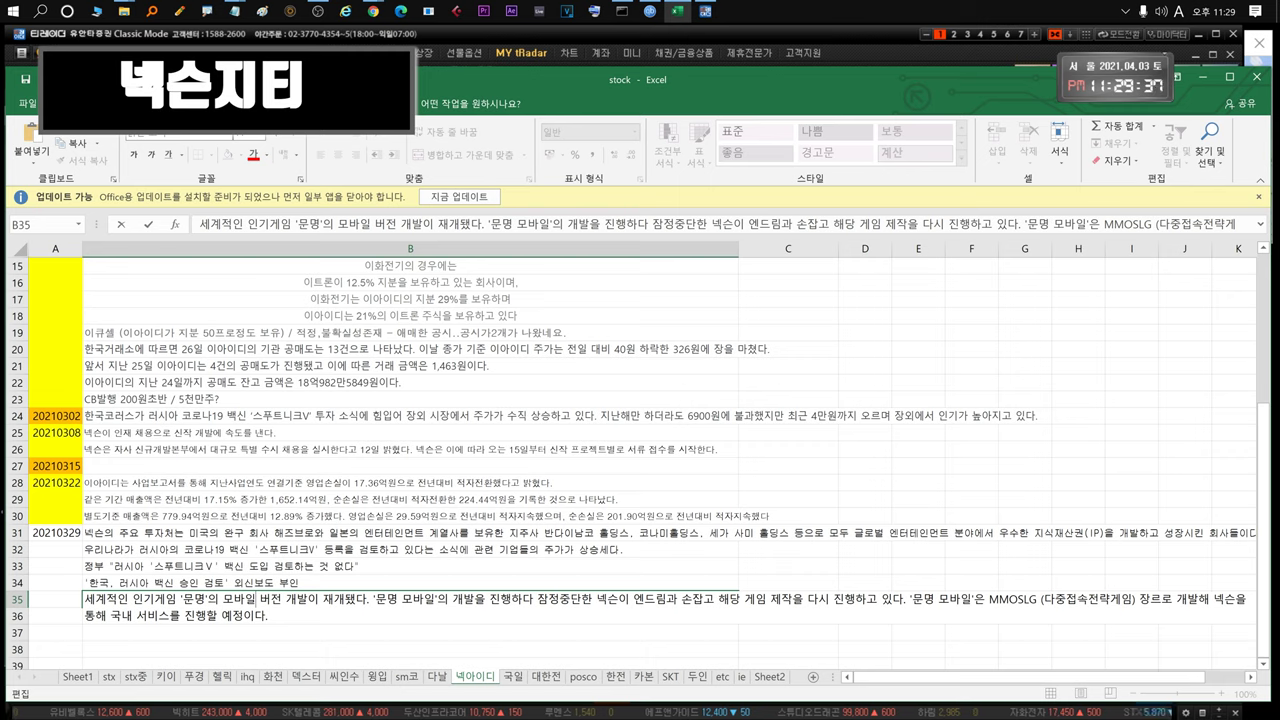
click(302, 636)
click(301, 604)
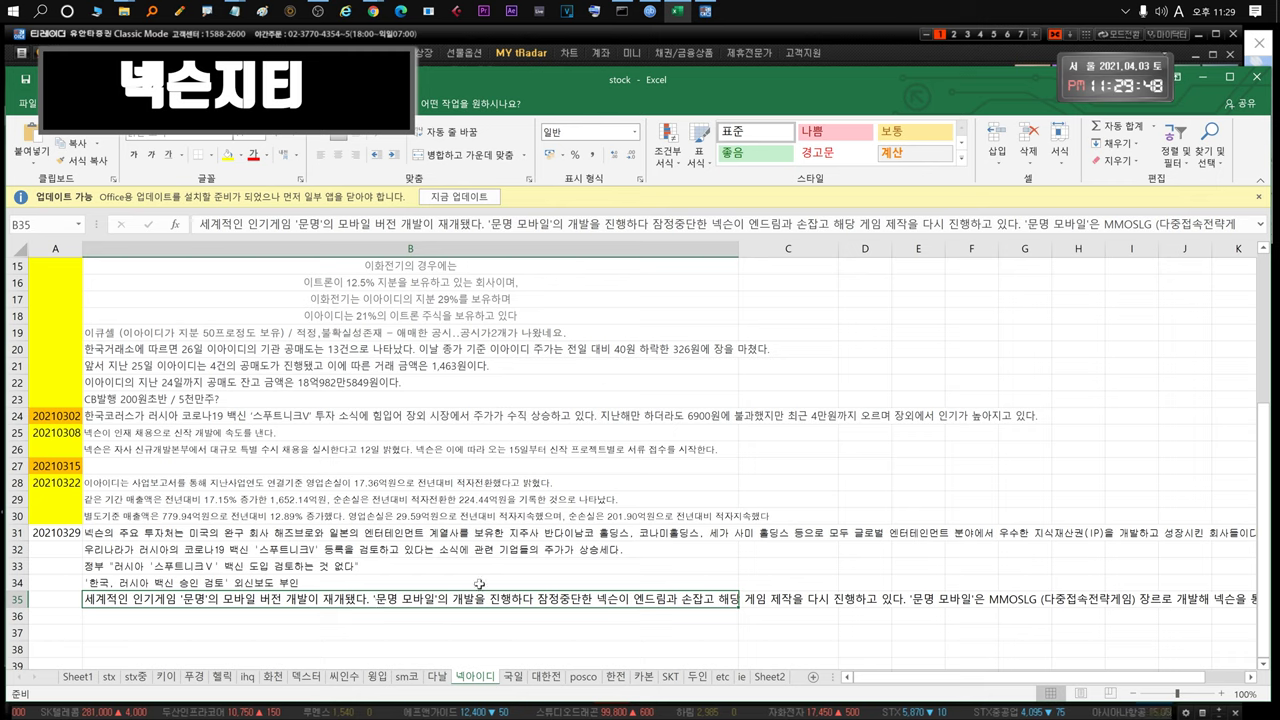
Switch back to the 티레이다 trading program and examine 넥슨지티's full daily price history since 2013, returning to the watchlist
click(475, 35)
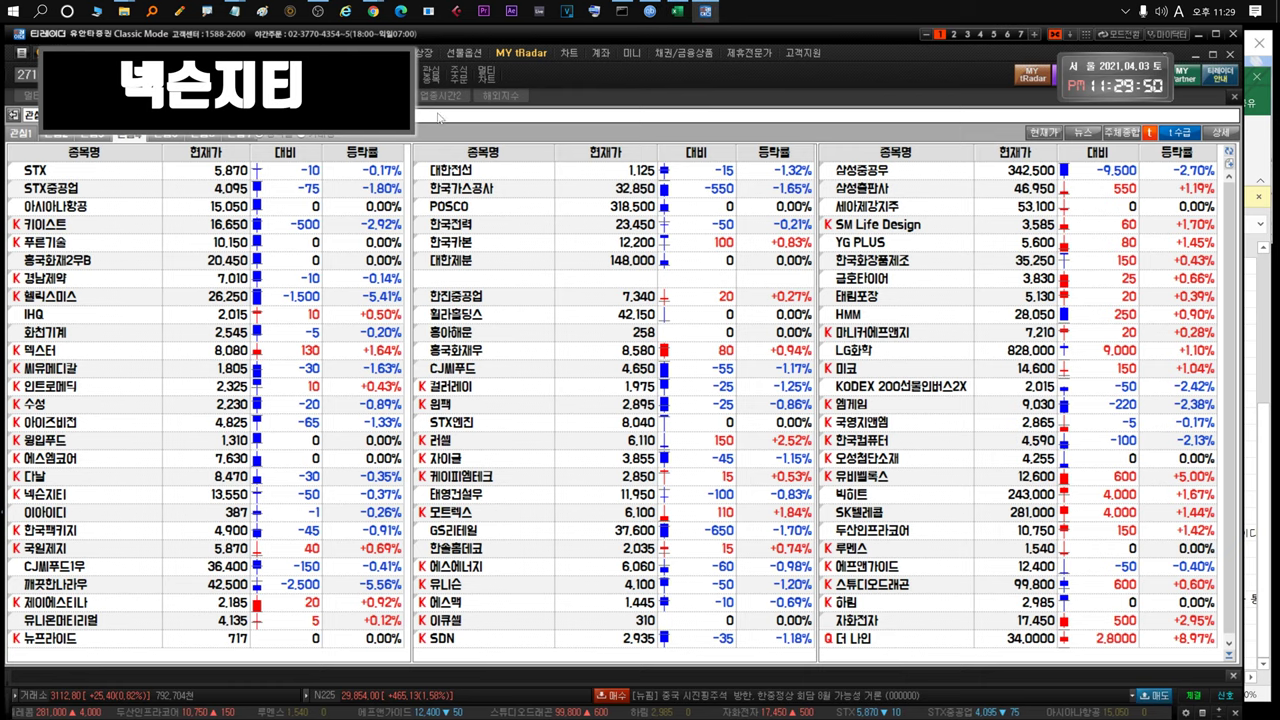
click(97, 495)
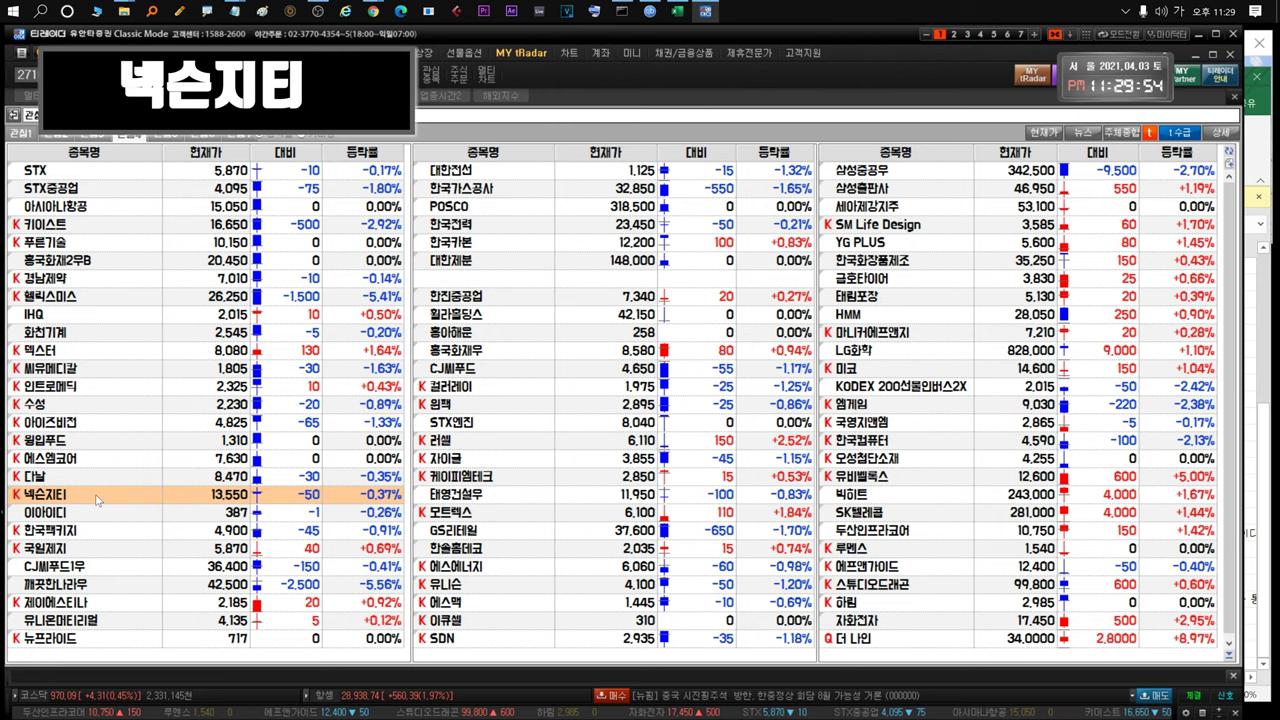
double_click(92, 491)
drag(966, 400, 572, 270)
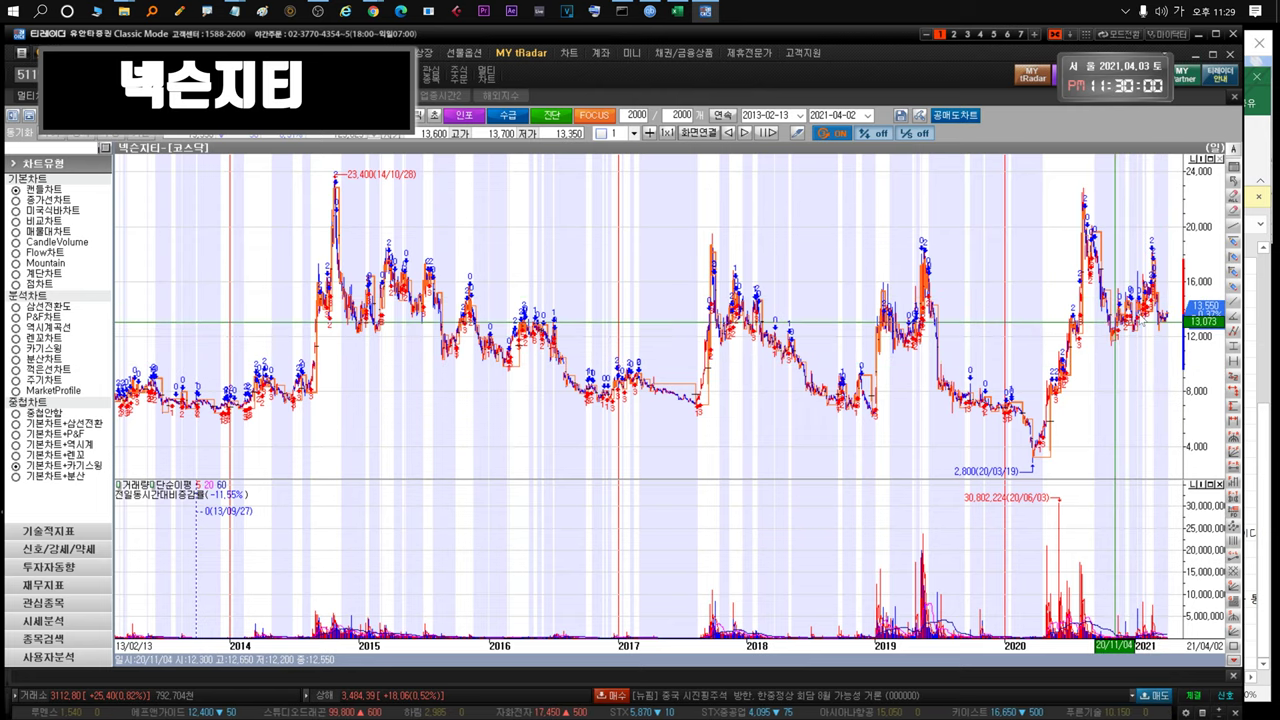
key(Escape)
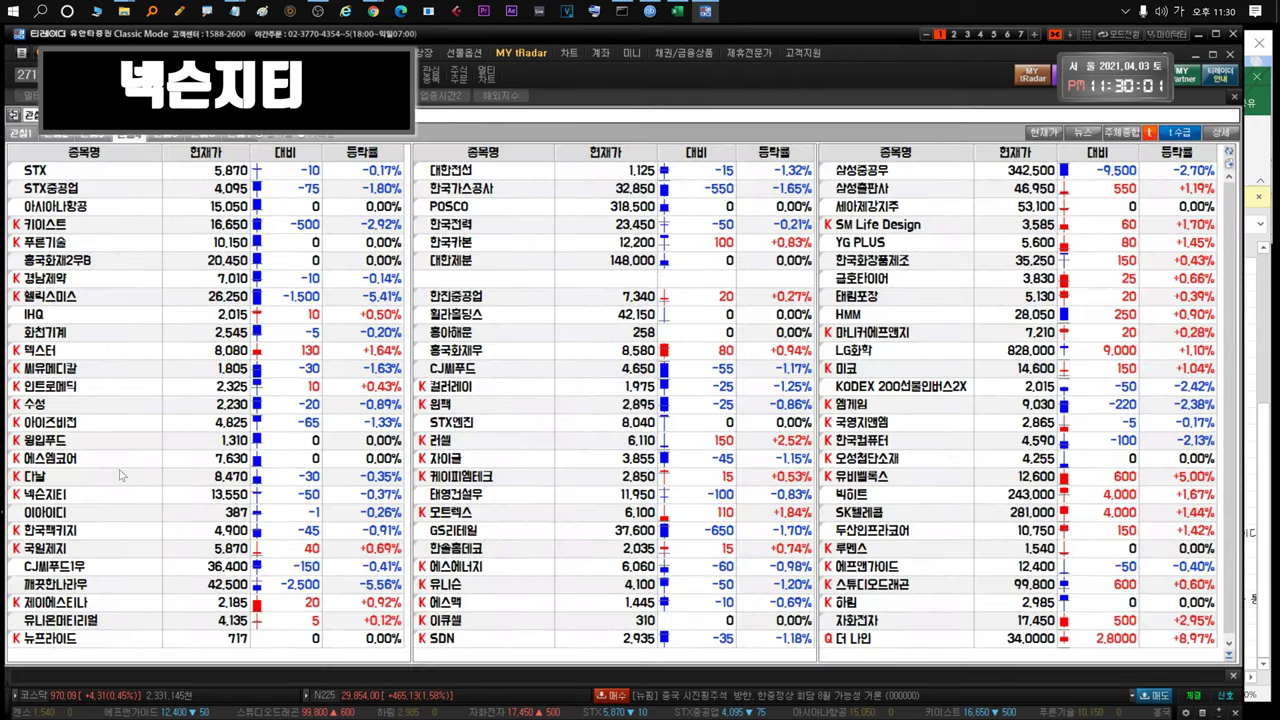
Open 이아이디's daily chart and switch to Excel to compare the B32 to B34 notes on Korea's review of the Russian '스푸트니크V' vaccine
double_click(64, 512)
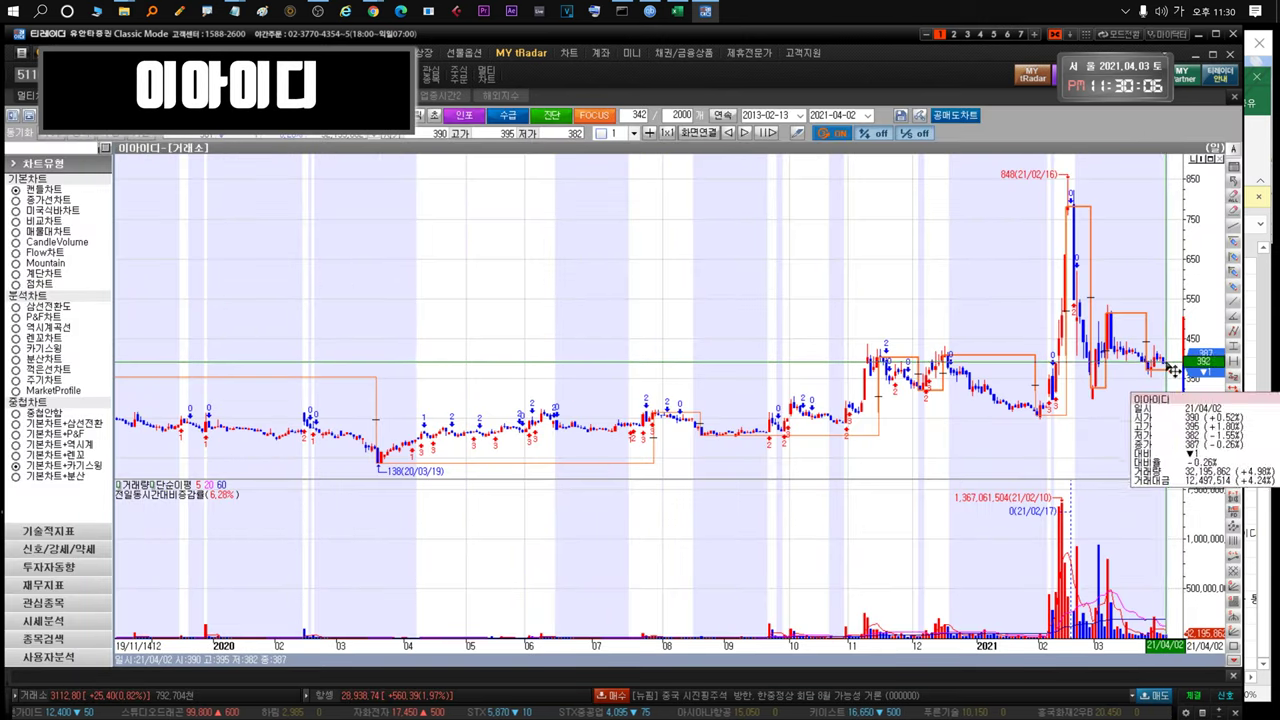
click(1262, 431)
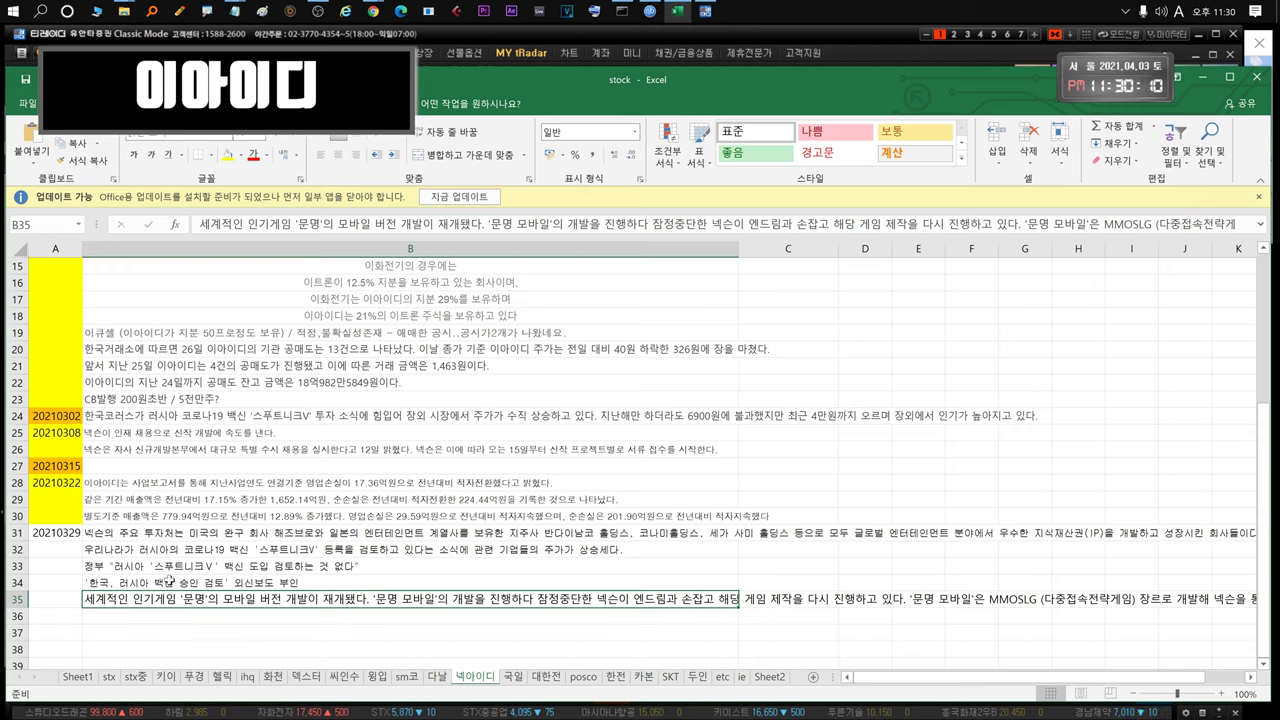
click(144, 566)
click(152, 576)
click(207, 563)
click(254, 555)
click(256, 567)
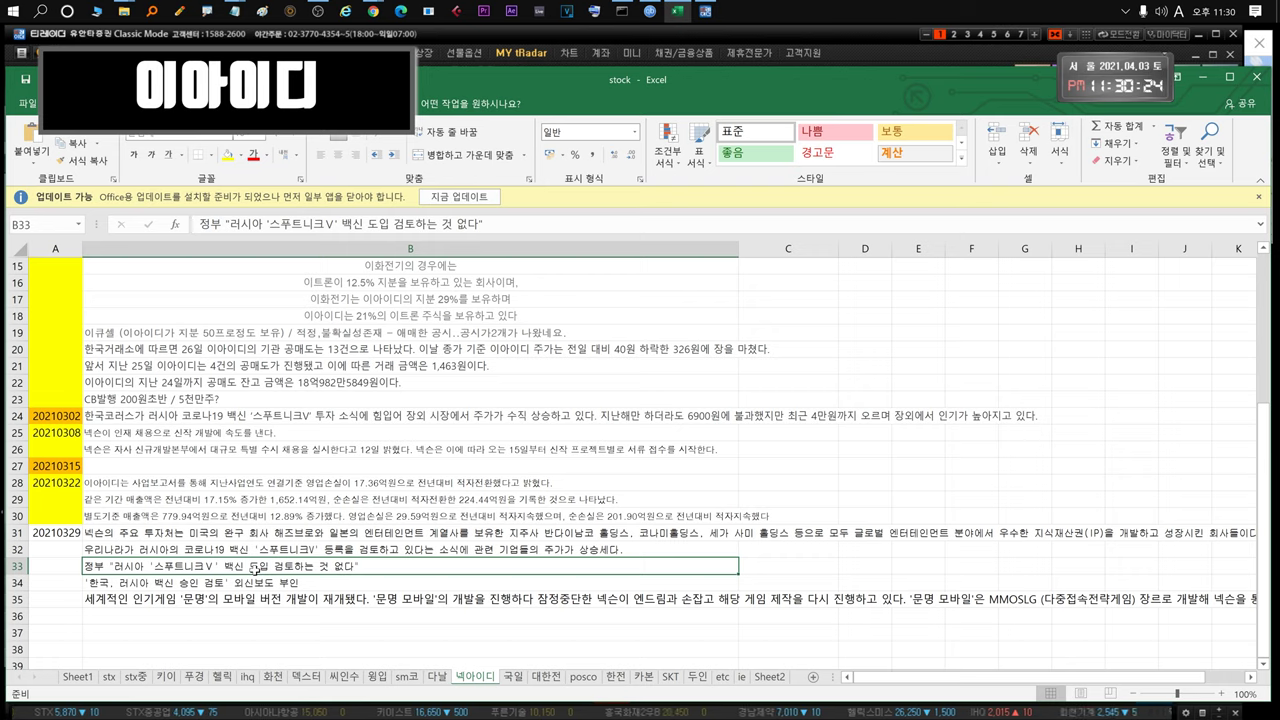
click(248, 583)
click(252, 567)
click(258, 550)
click(250, 583)
click(258, 564)
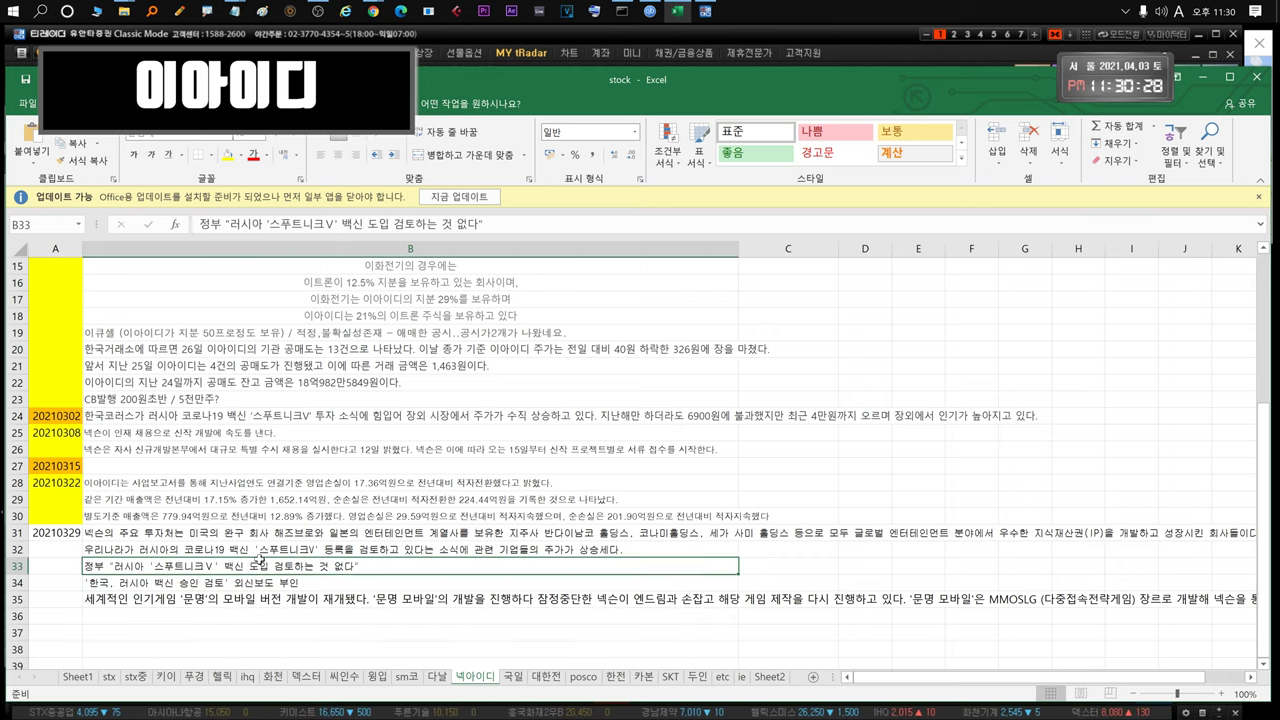
click(297, 552)
click(288, 567)
click(284, 582)
click(288, 568)
click(307, 552)
click(313, 578)
click(282, 567)
click(292, 552)
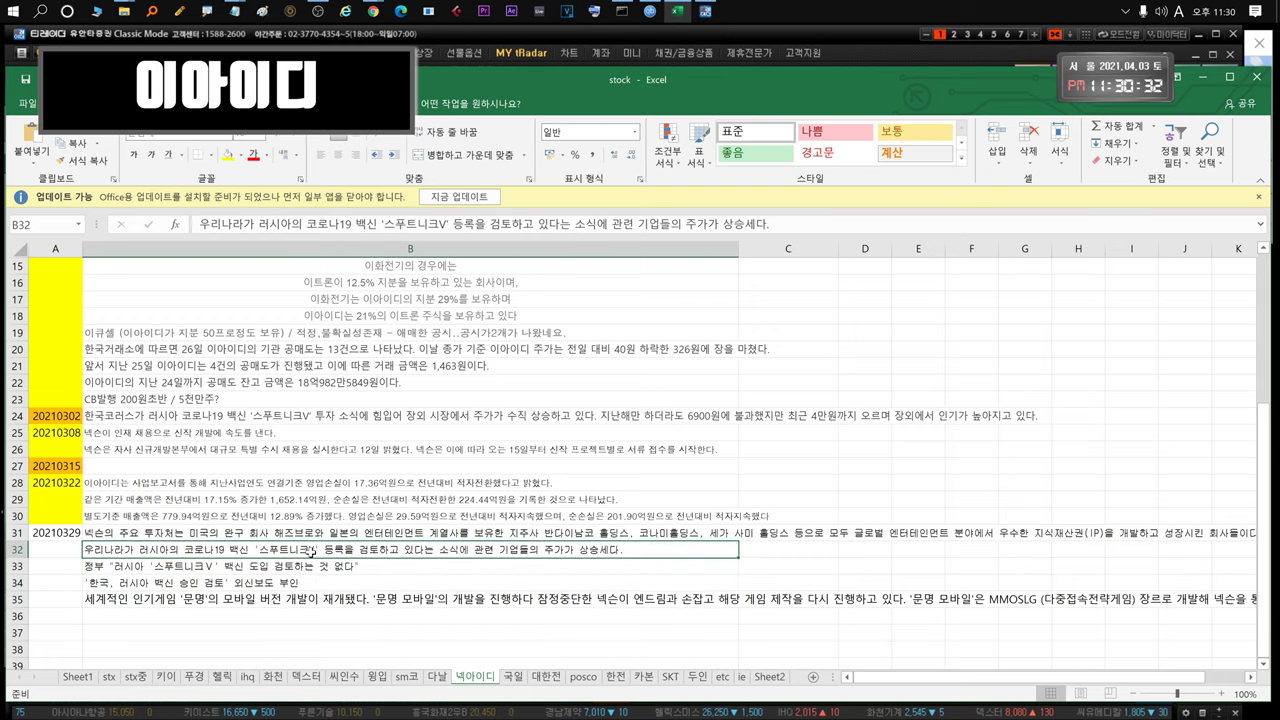
Switch back to 티레이다 and compare 이아이디's full daily history since 2013 with its recent price moves, returning to the watchlist
click(640, 52)
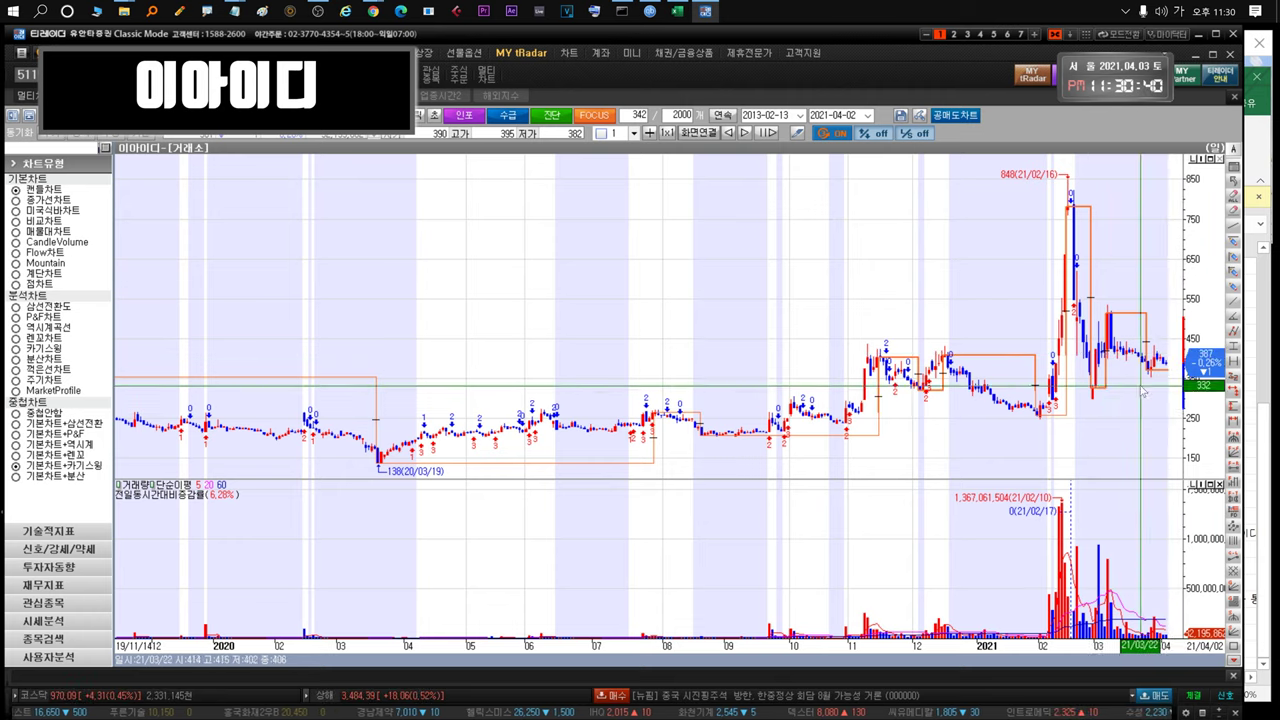
scroll(1130, 378, up, 5)
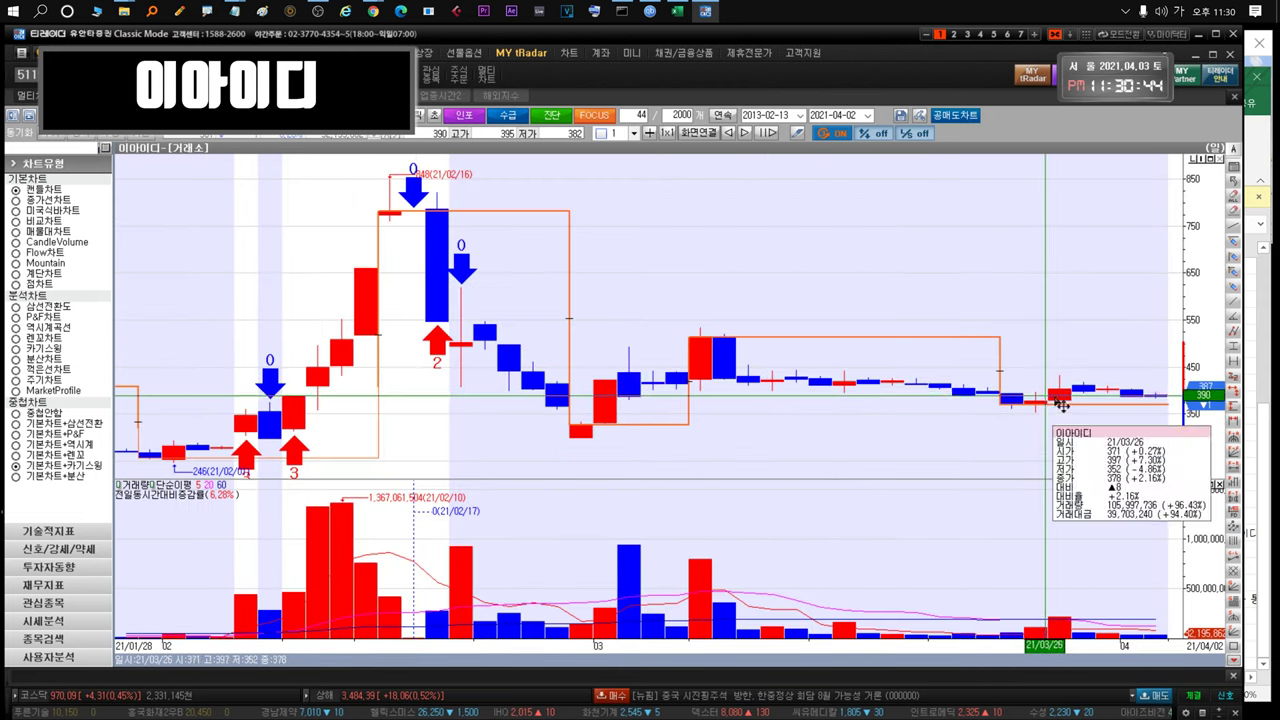
scroll(1106, 404, down, 5)
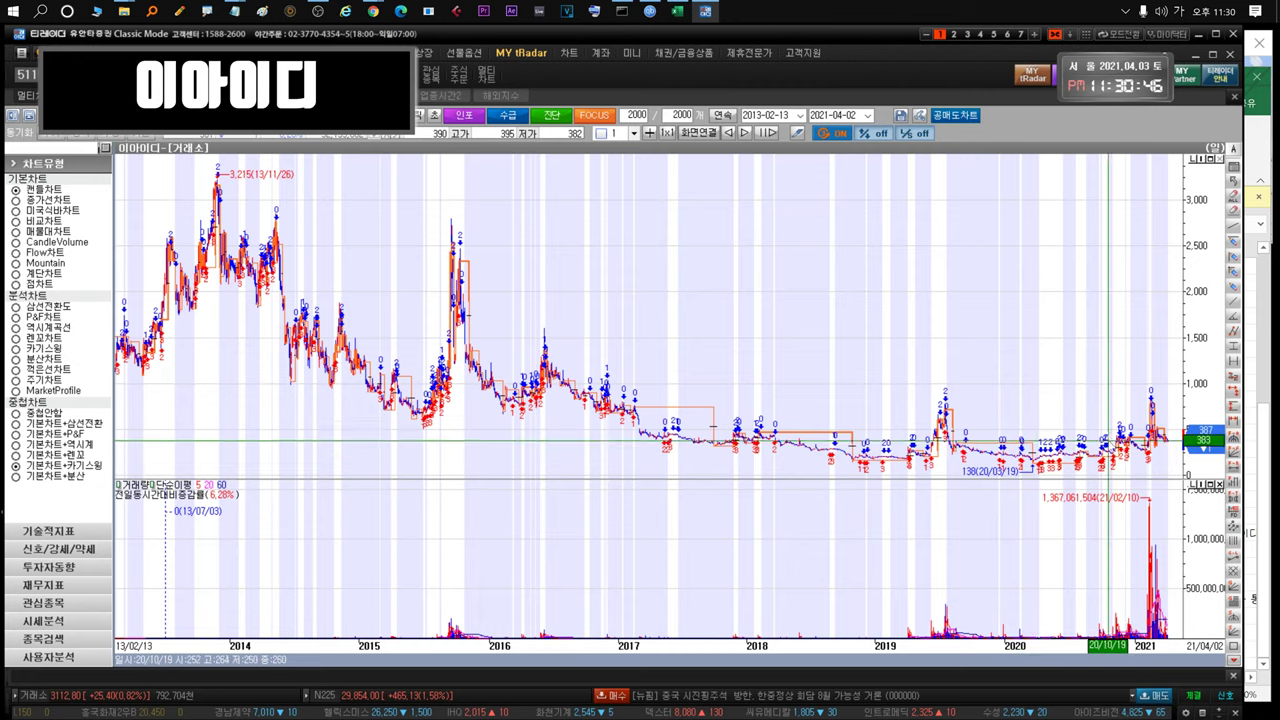
scroll(1106, 404, up, 3)
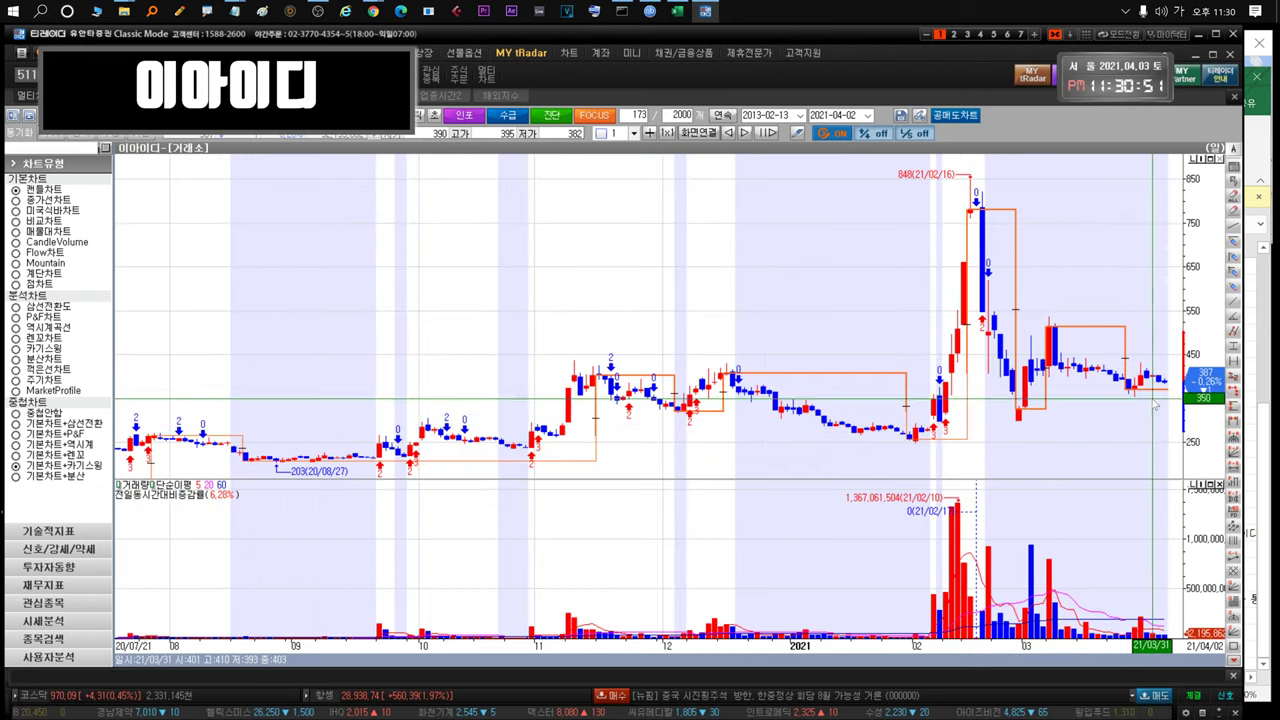
mouse_move(1162, 381)
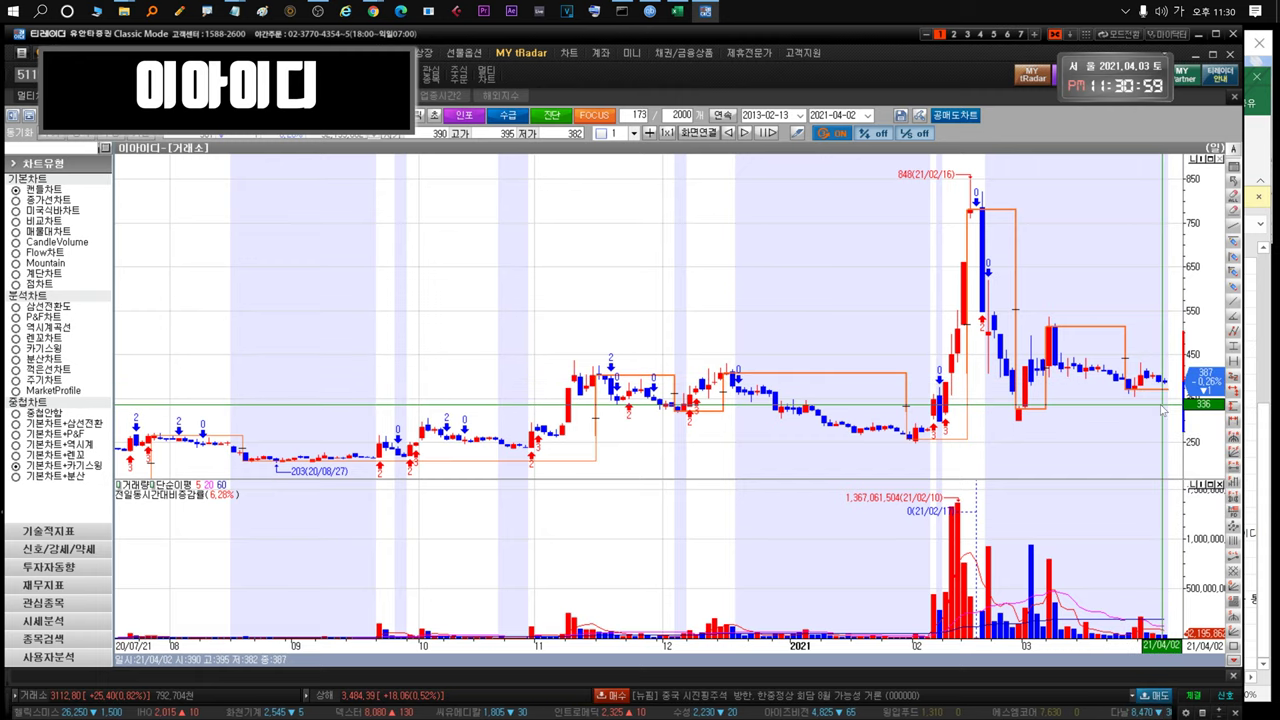
drag(1157, 413, 1036, 422)
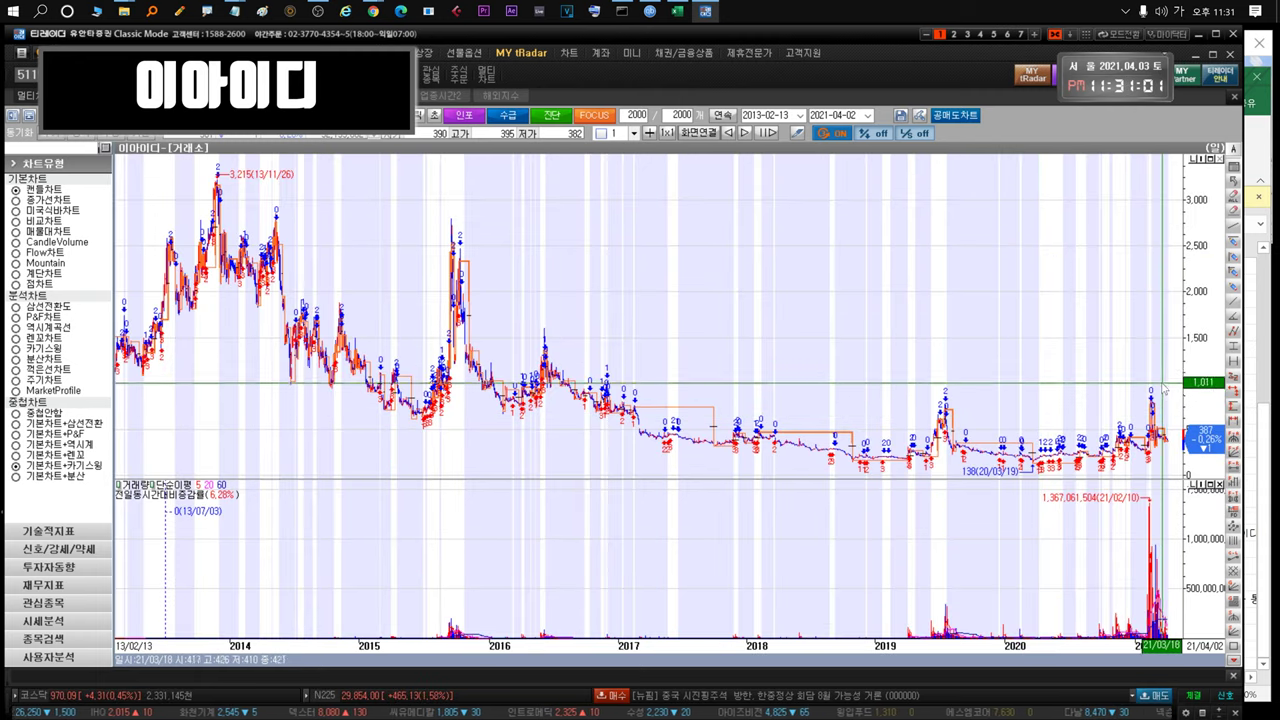
drag(1081, 391, 1222, 399)
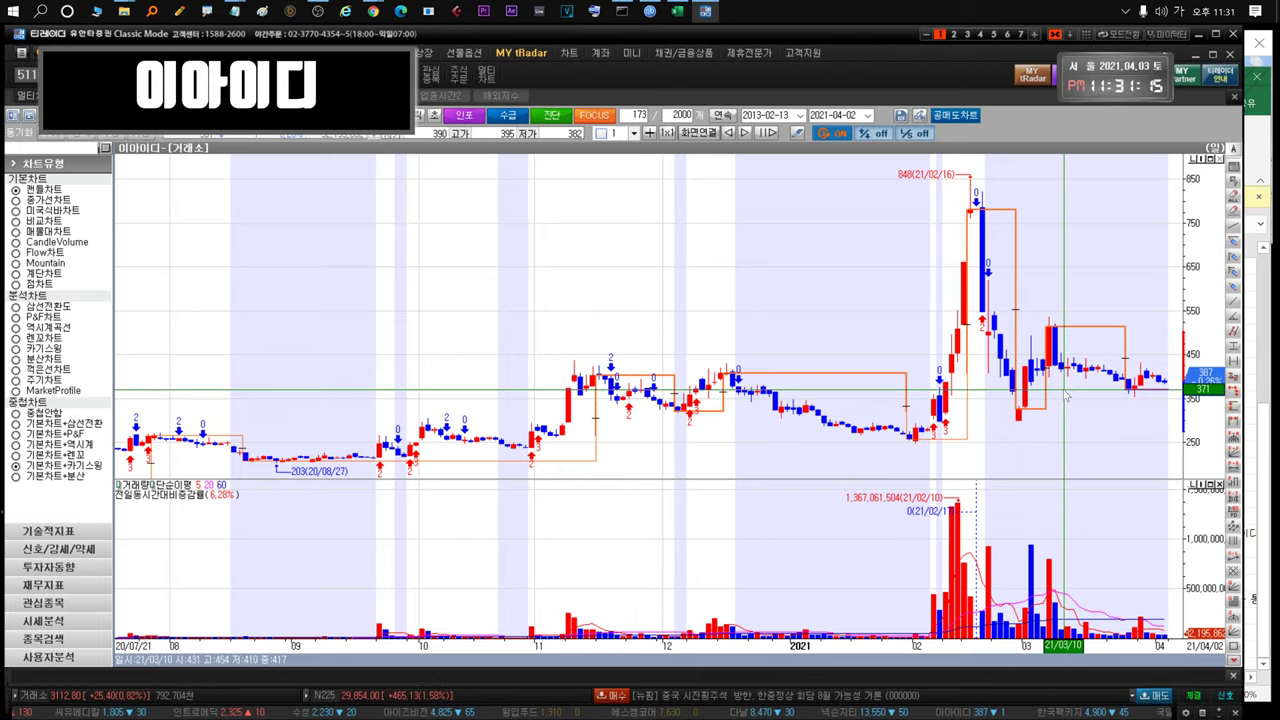
drag(1132, 275, 938, 370)
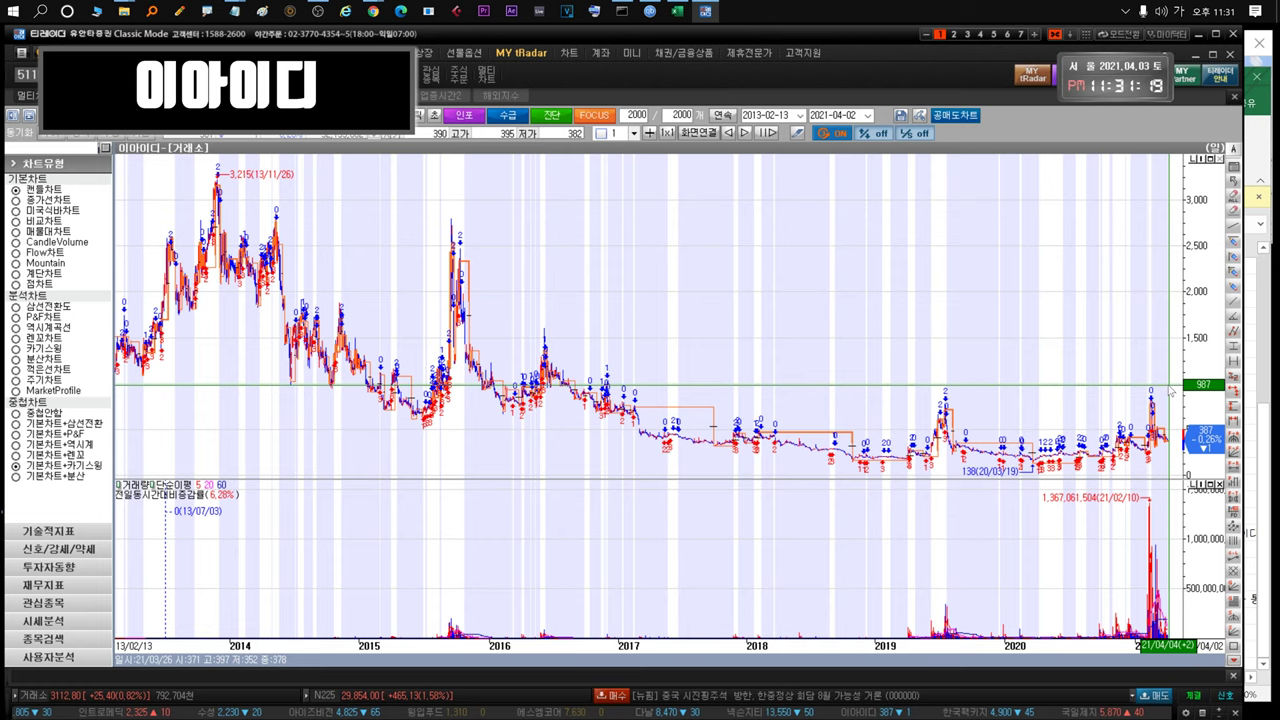
scroll(1170, 392, up, 10)
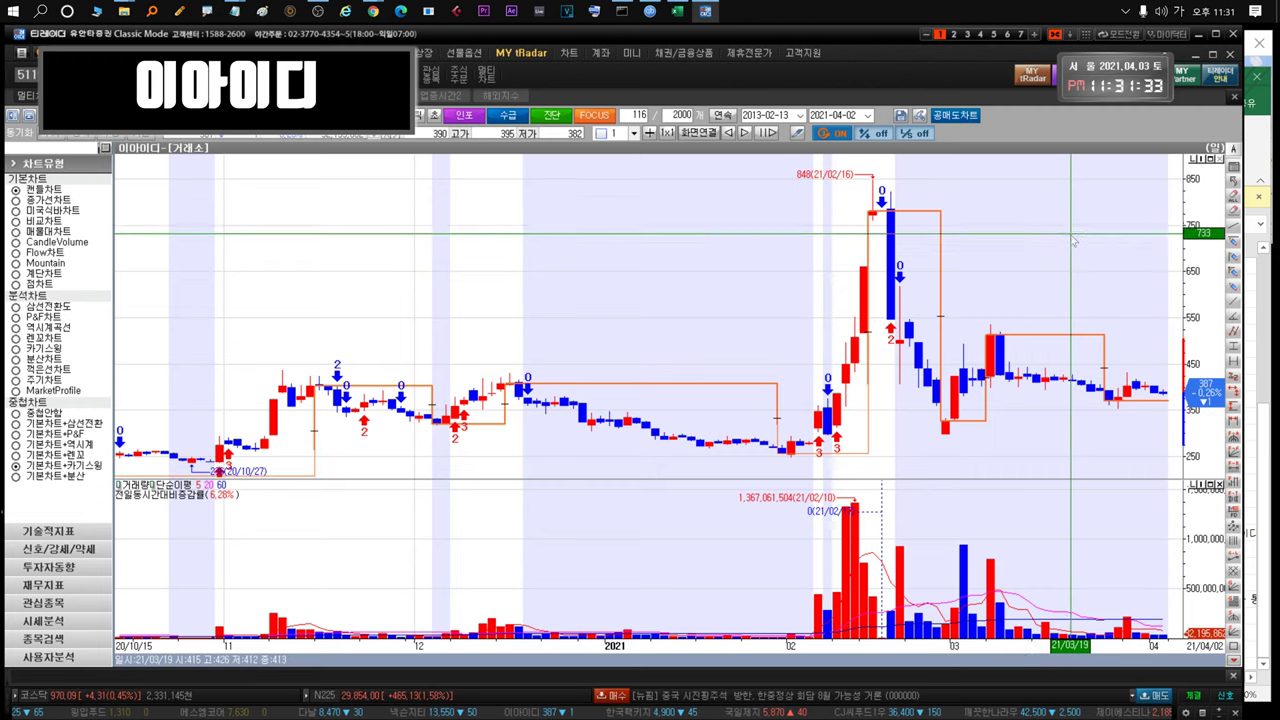
key(ctrl+Tab)
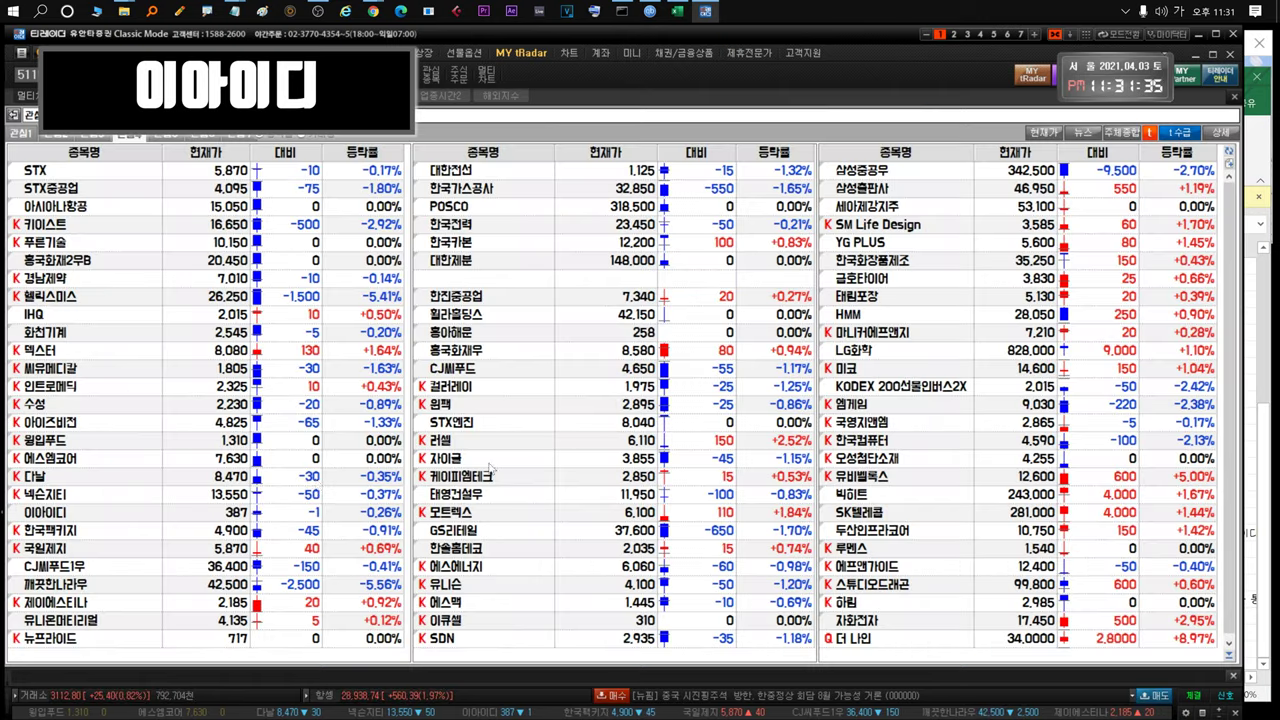
Examine 한국팩키지's daily chart from November 2019 to April 2021 and return to the watchlist
click(58, 532)
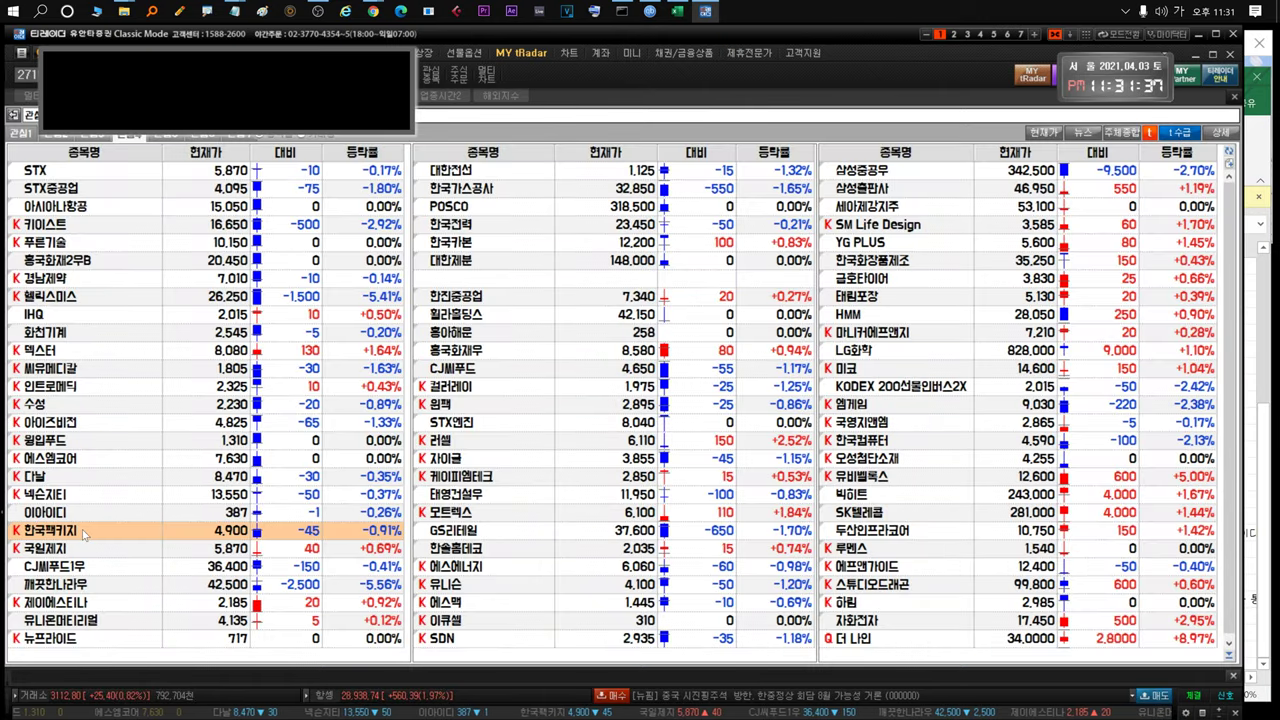
double_click(79, 535)
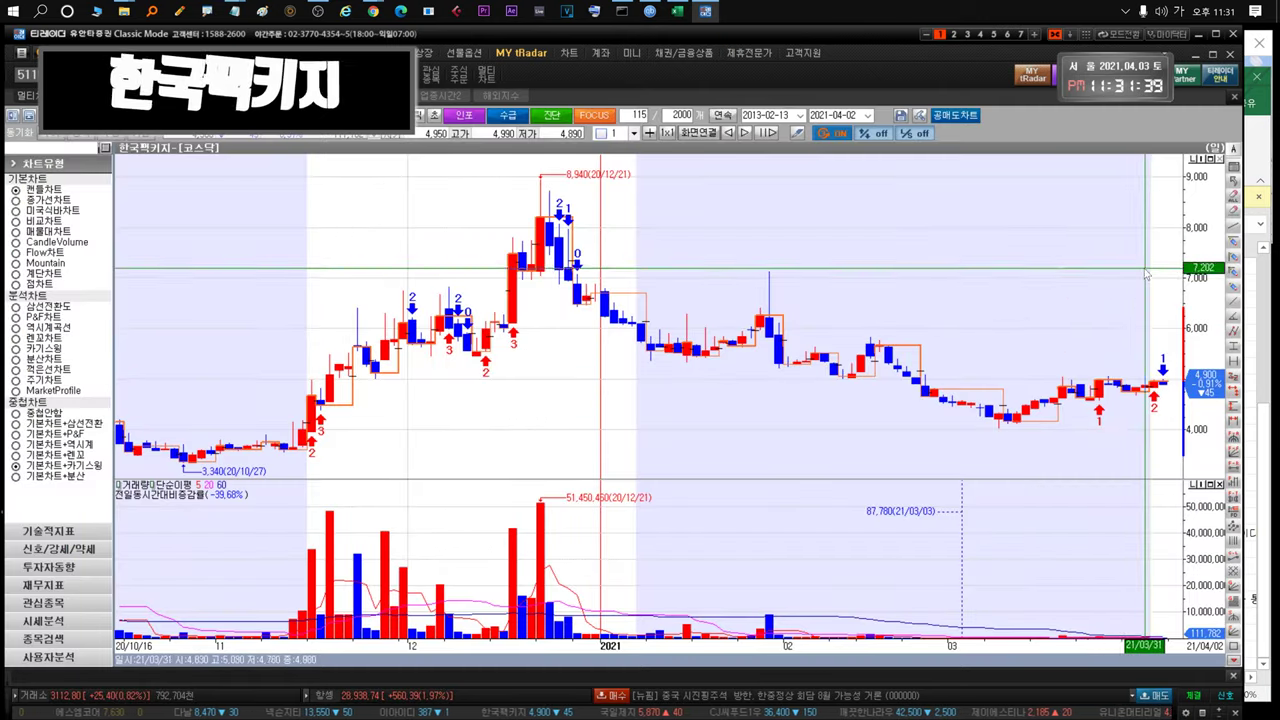
scroll(1071, 440, up, 5)
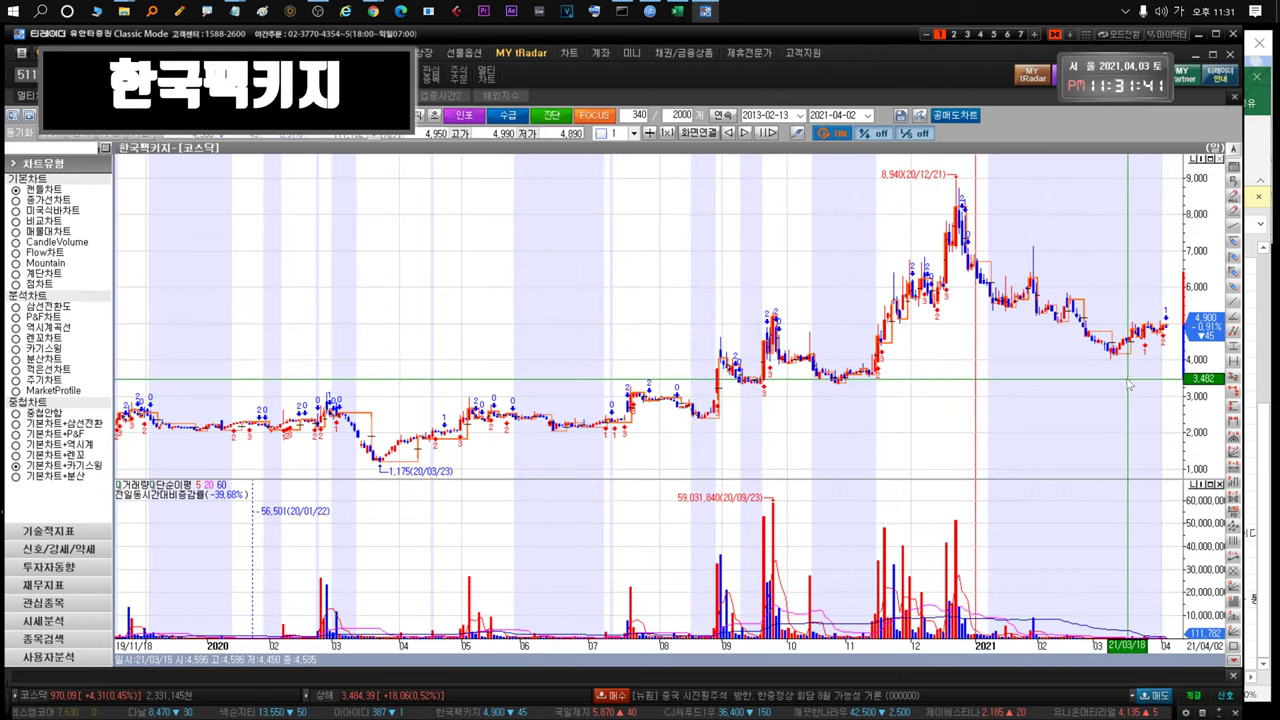
mouse_move(1157, 338)
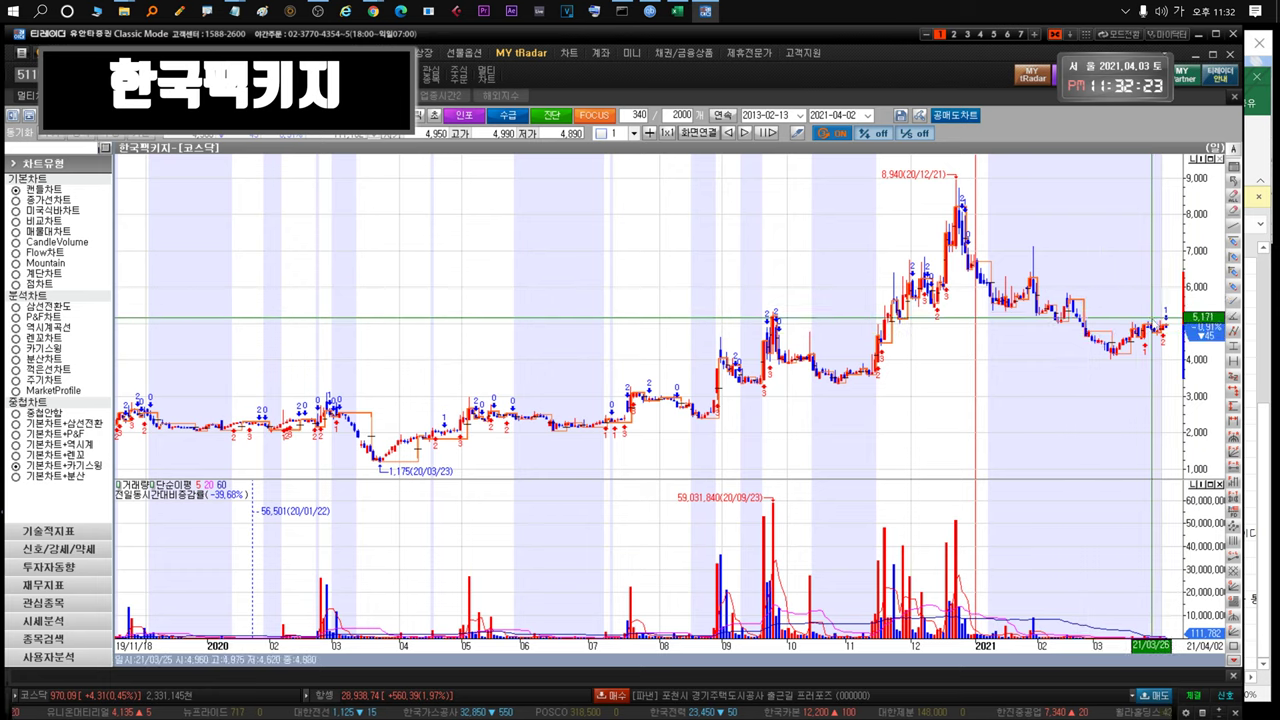
key(ctrl+Tab)
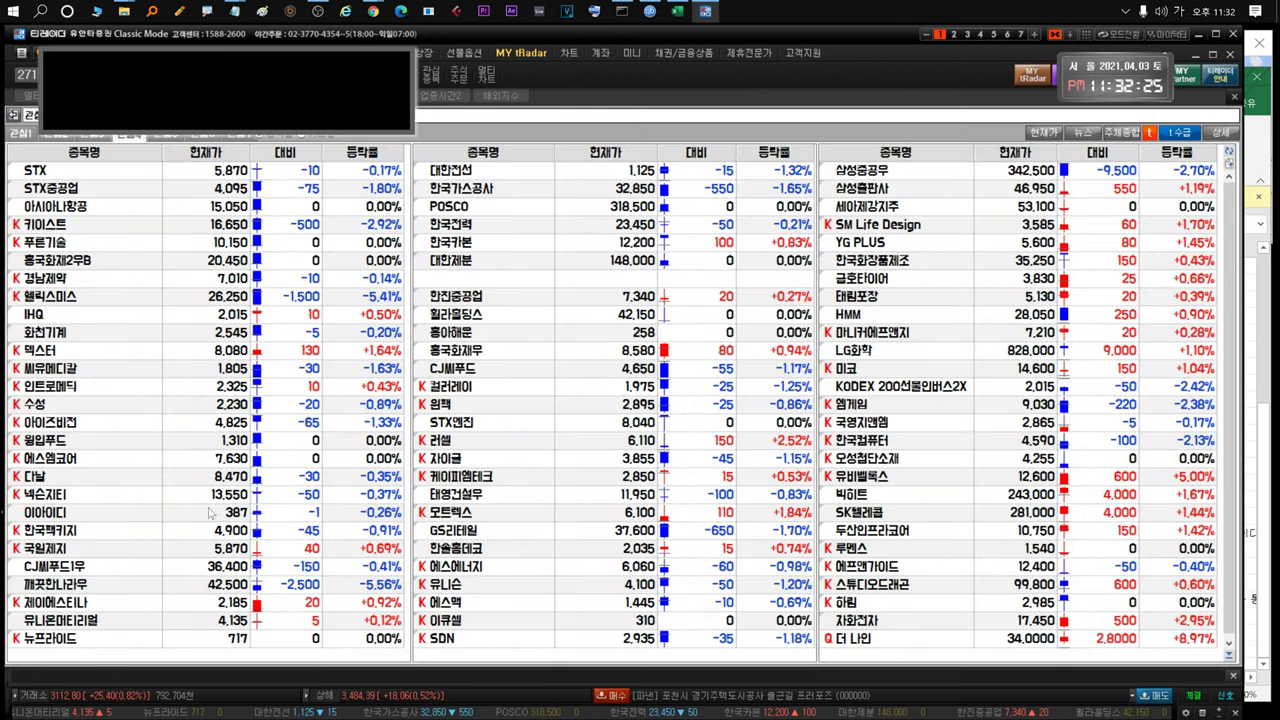
Examine 국일제지's full daily price history since 2013 and its closer chart from May 2019 onward
click(82, 549)
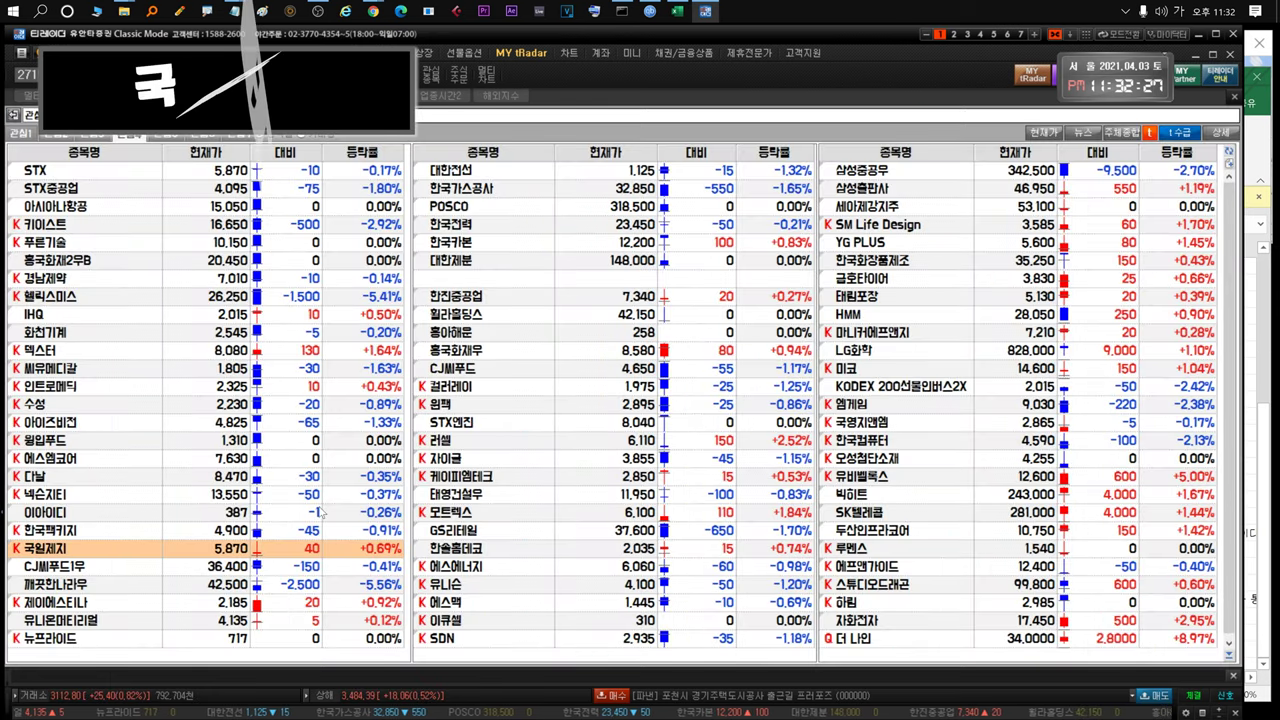
key(ctrl+Tab)
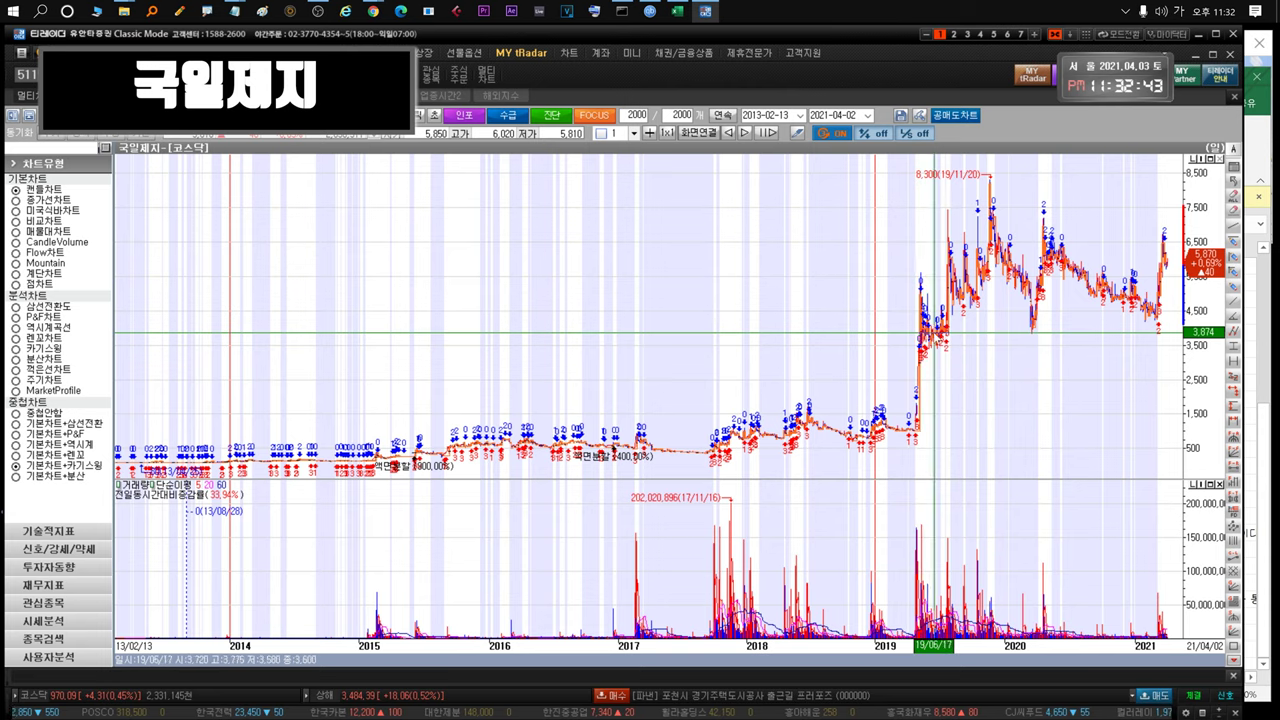
drag(920, 352, 1175, 345)
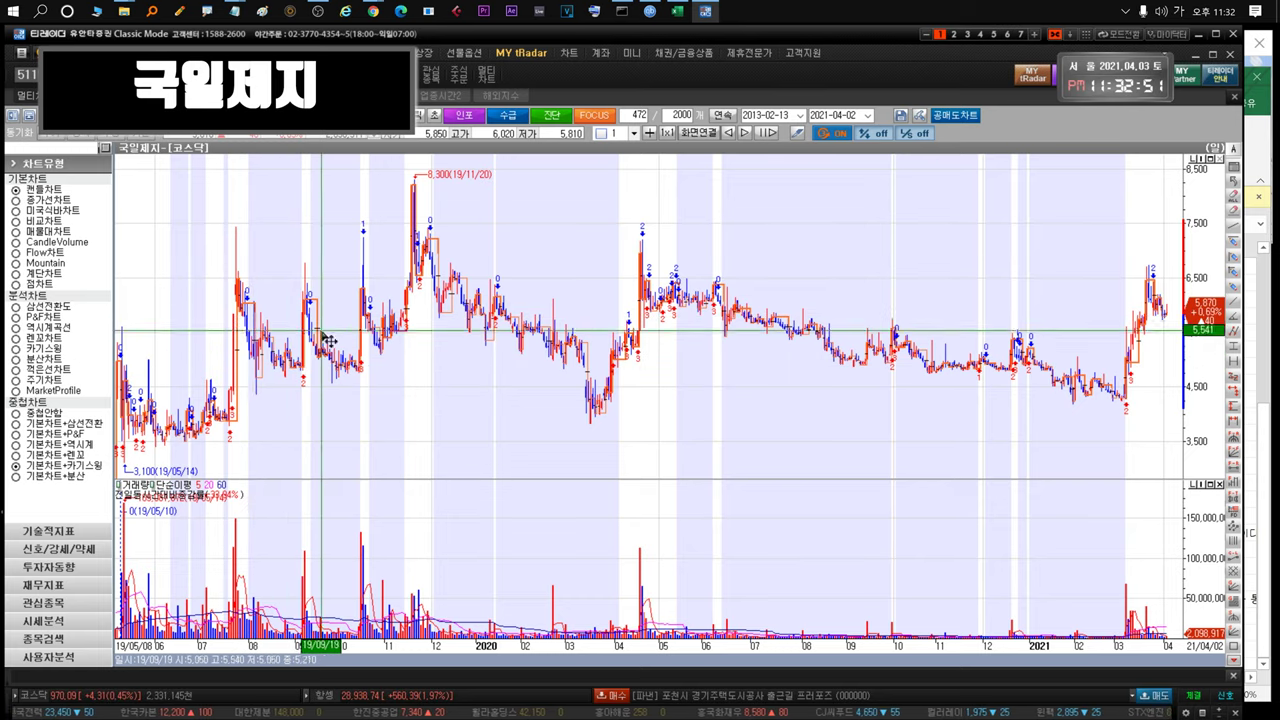
mouse_move(349, 372)
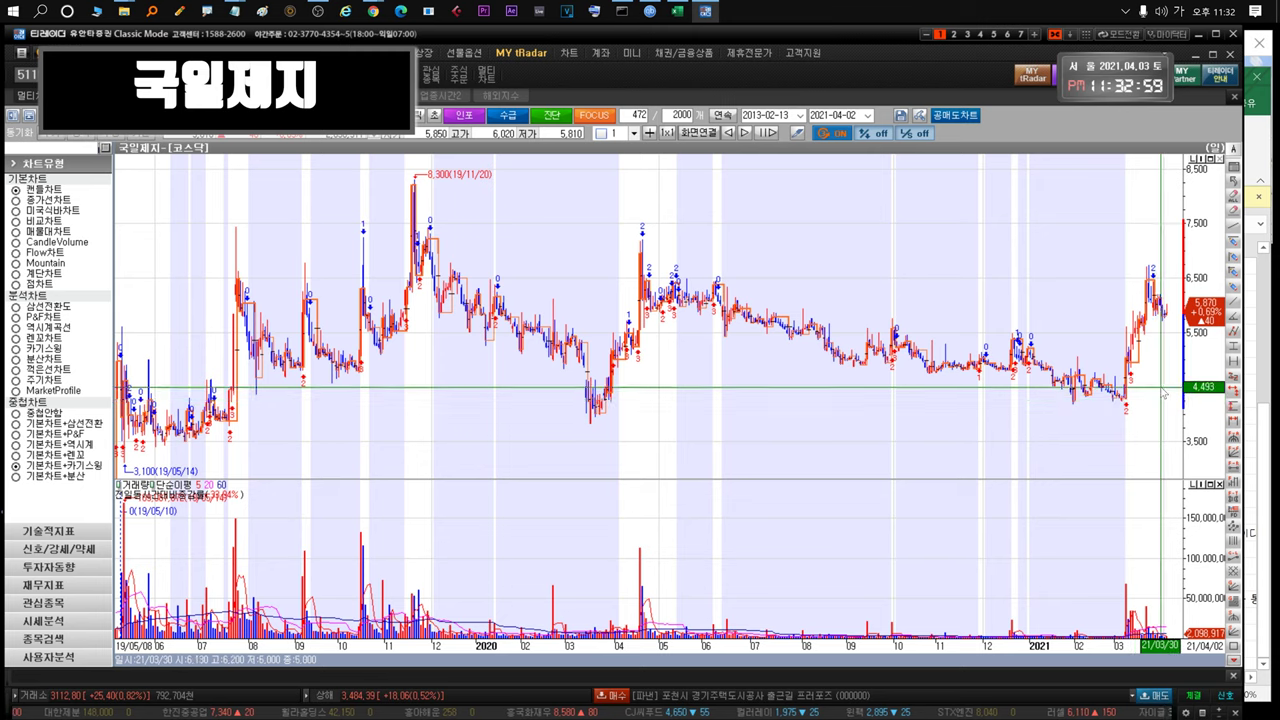
Inspect 국일제지's March 2021 price moves, then switch to Excel and check the 20210329 entry on the 국일 sheet
mouse_move(1137, 368)
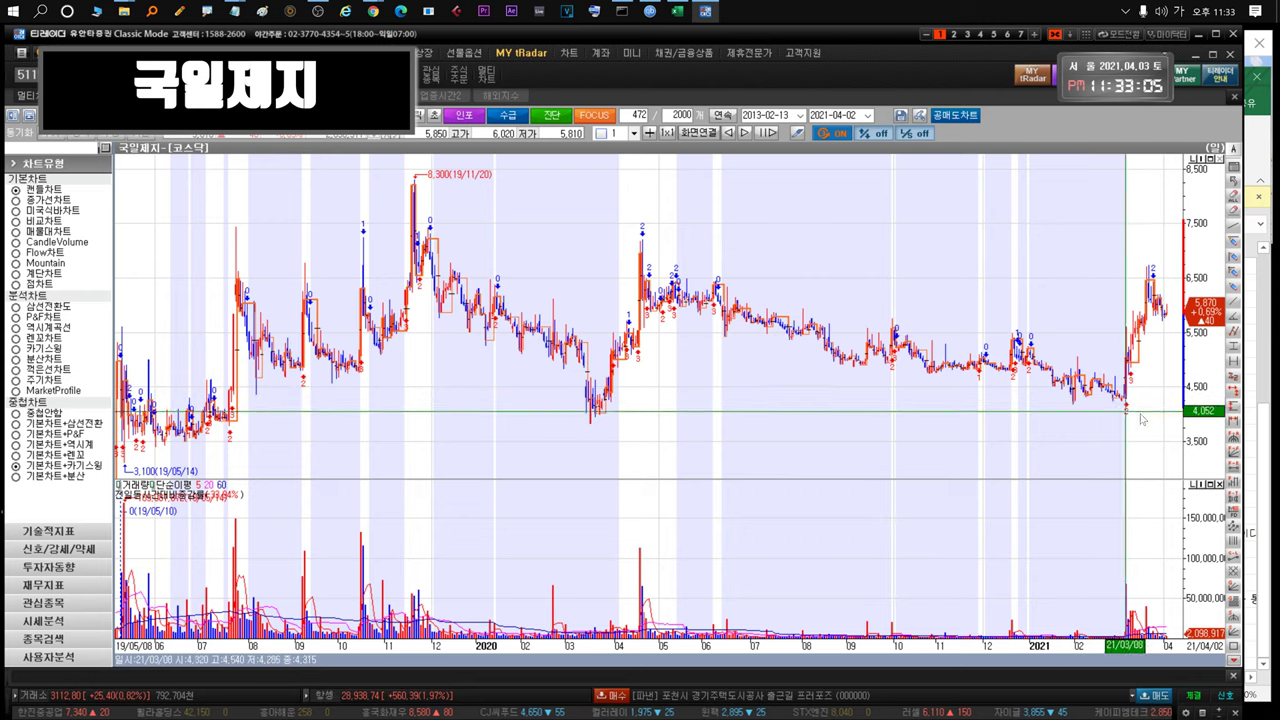
click(1267, 425)
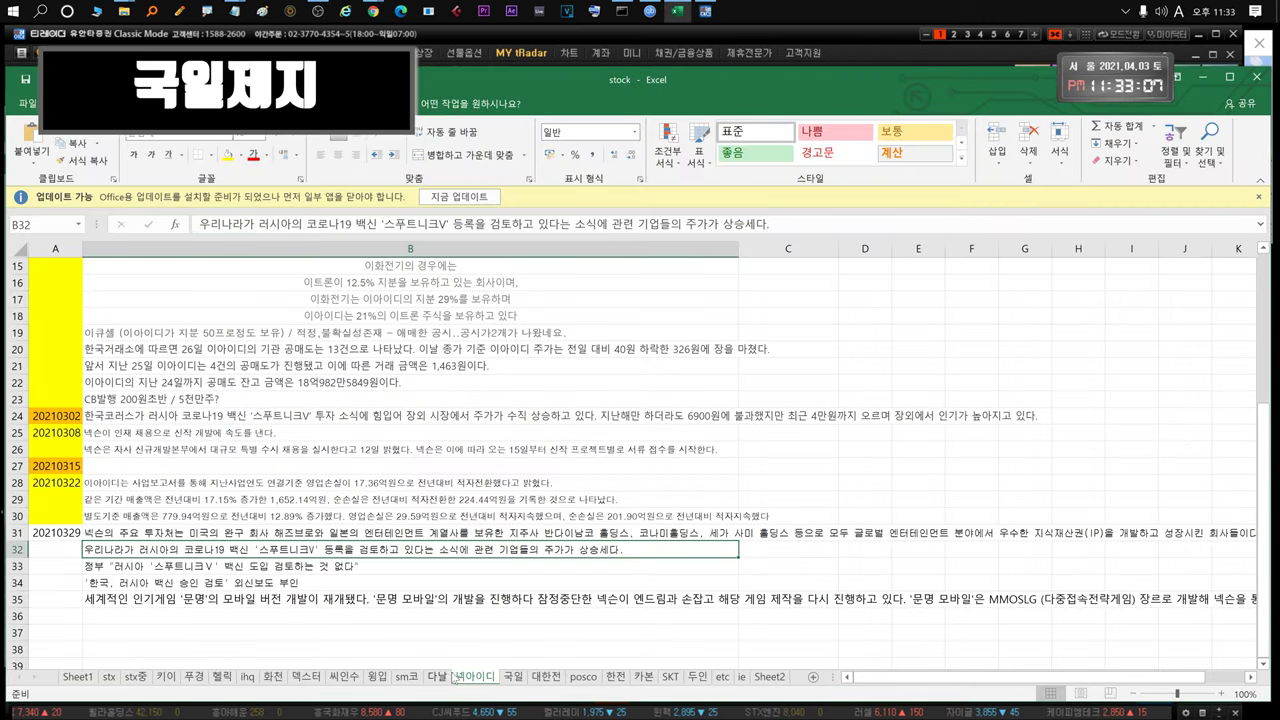
click(513, 677)
click(162, 449)
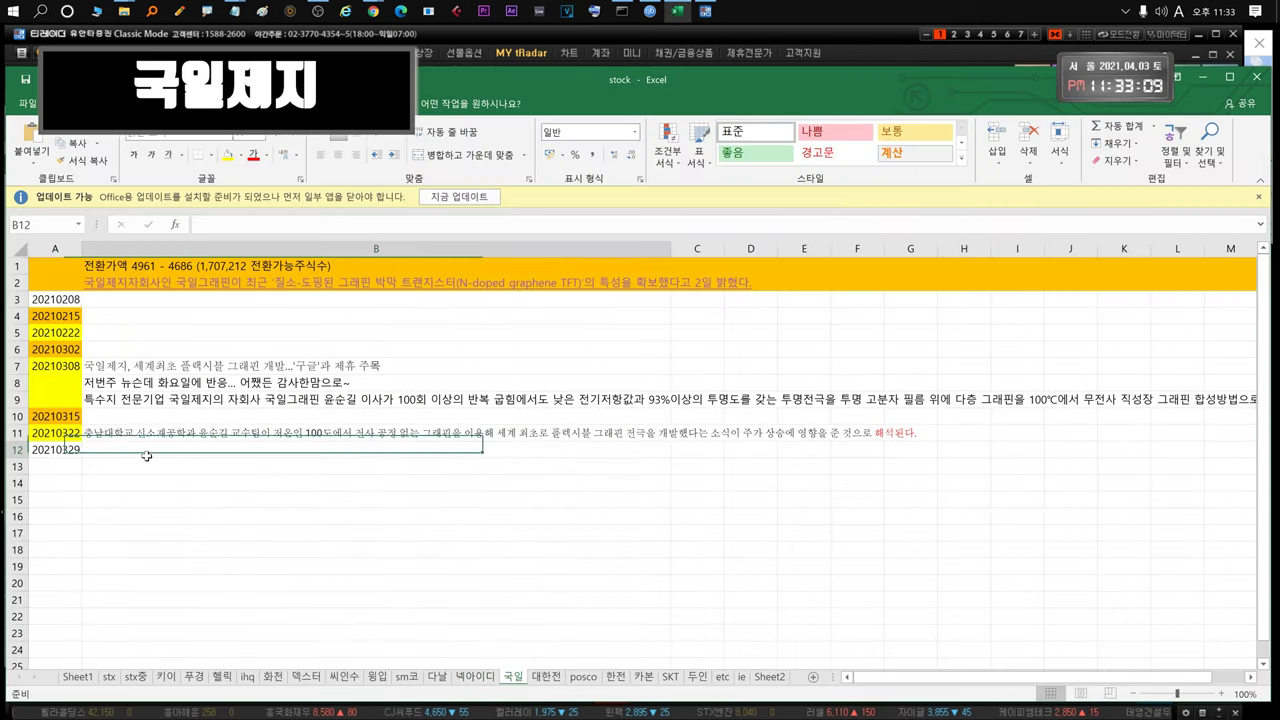
Switch back to 티레이다 and compare 국일제지's full history since 2013 with its chart from April 2020, returning to the watchlist
click(430, 32)
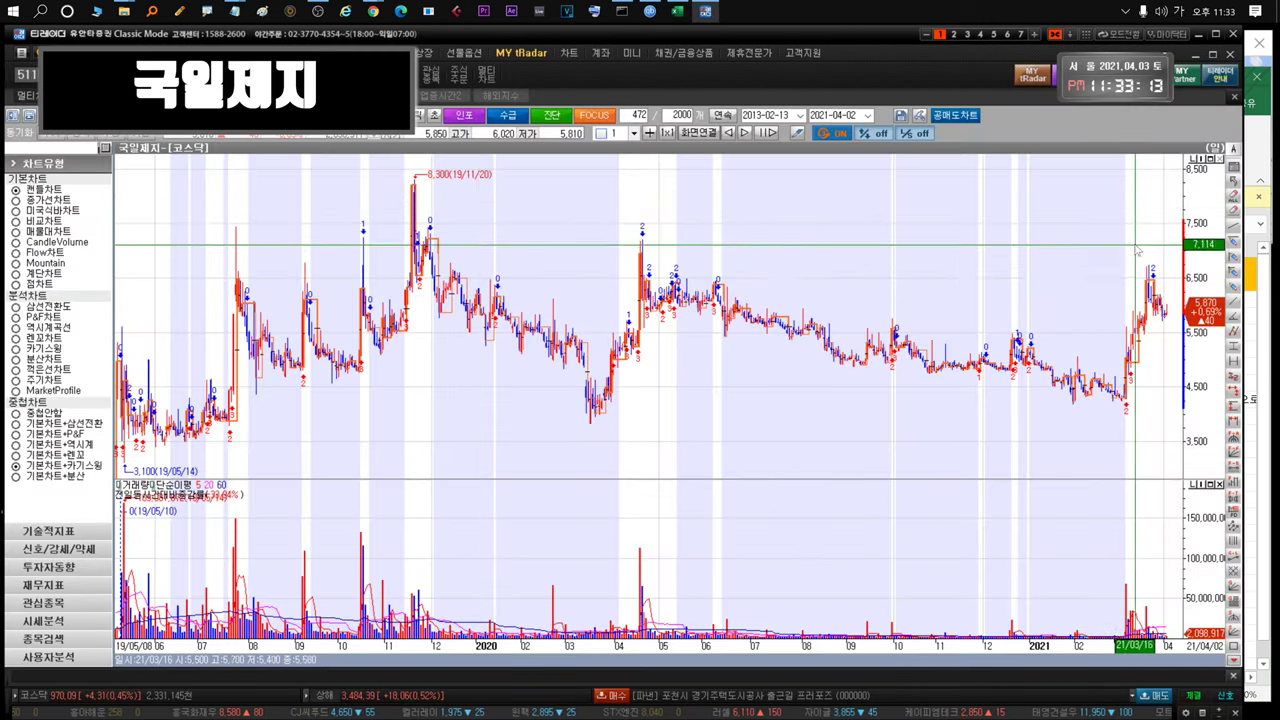
drag(1138, 250, 717, 305)
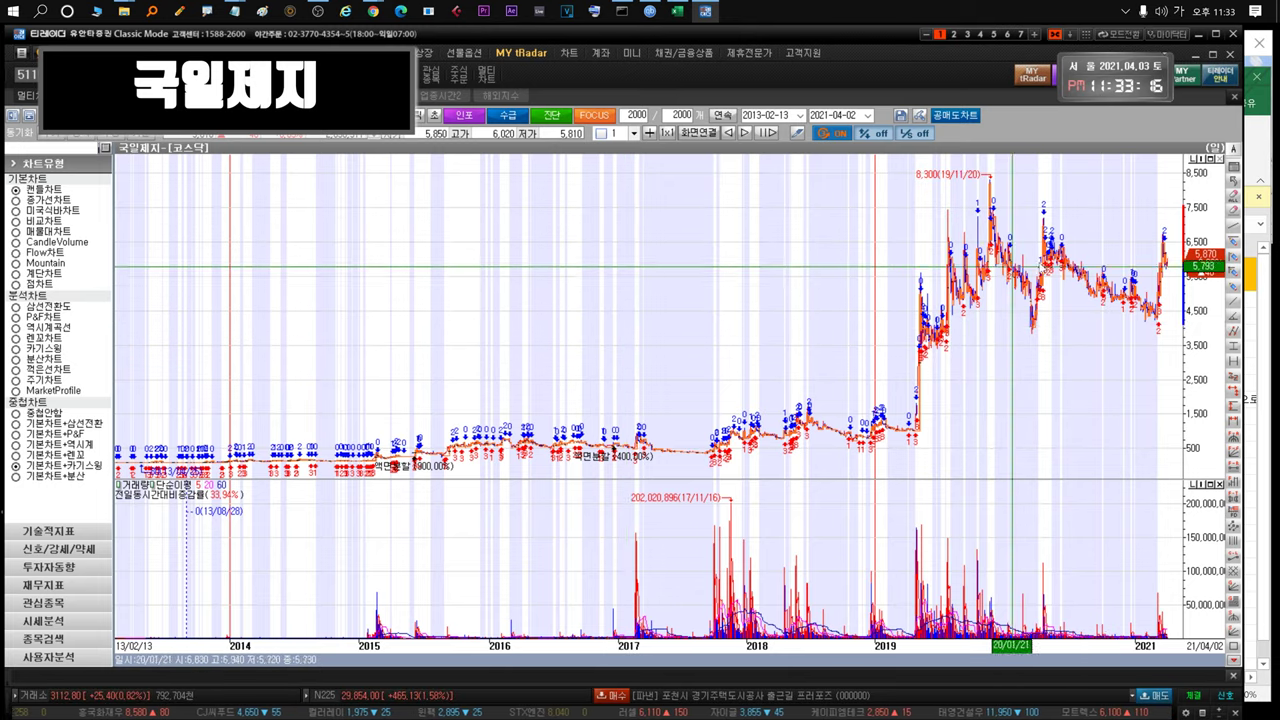
drag(1045, 355, 1198, 276)
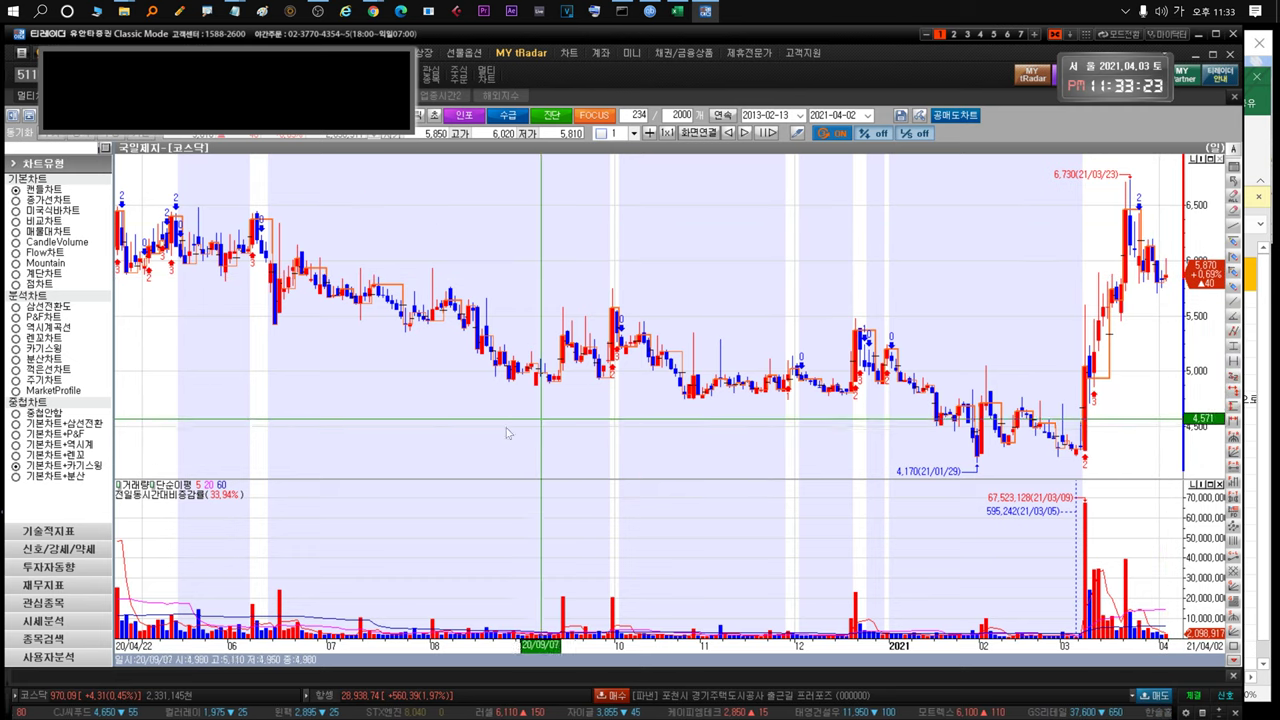
key(ctrl+Tab)
Examine CJ씨푸드1우's daily chart from April 2020 to April 2021 and return to the watchlist
click(83, 566)
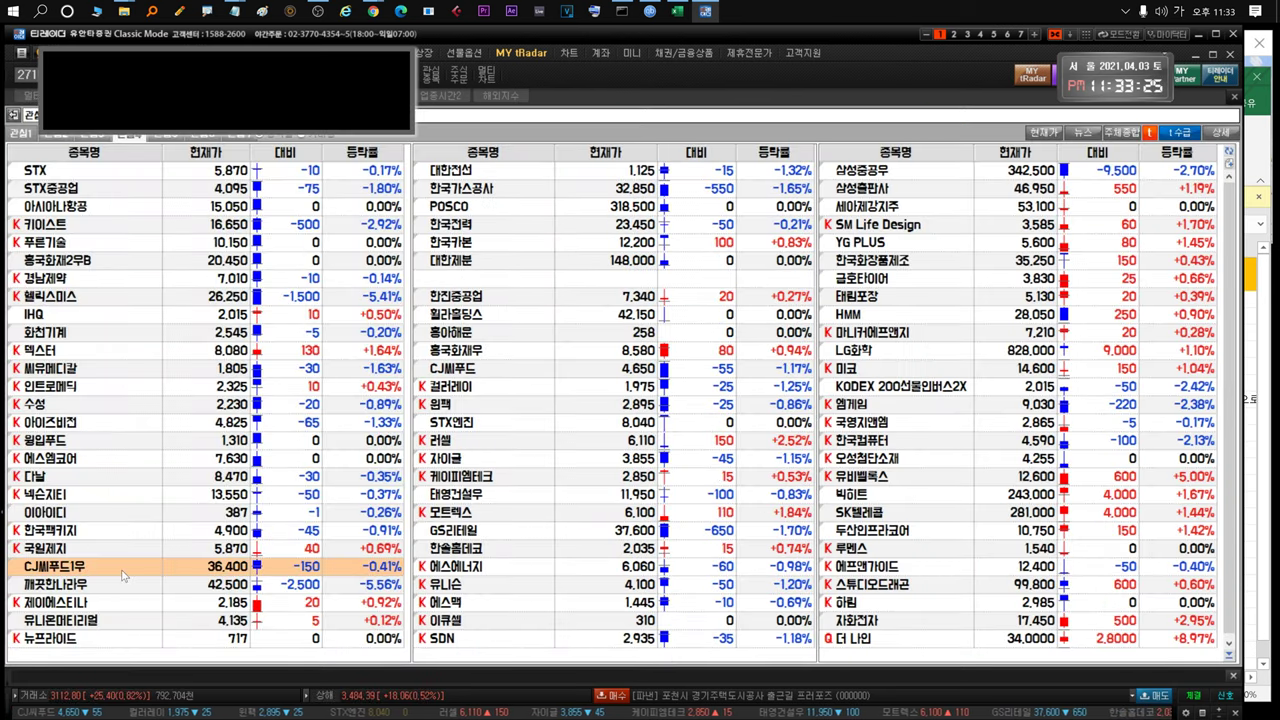
key(ctrl+Tab)
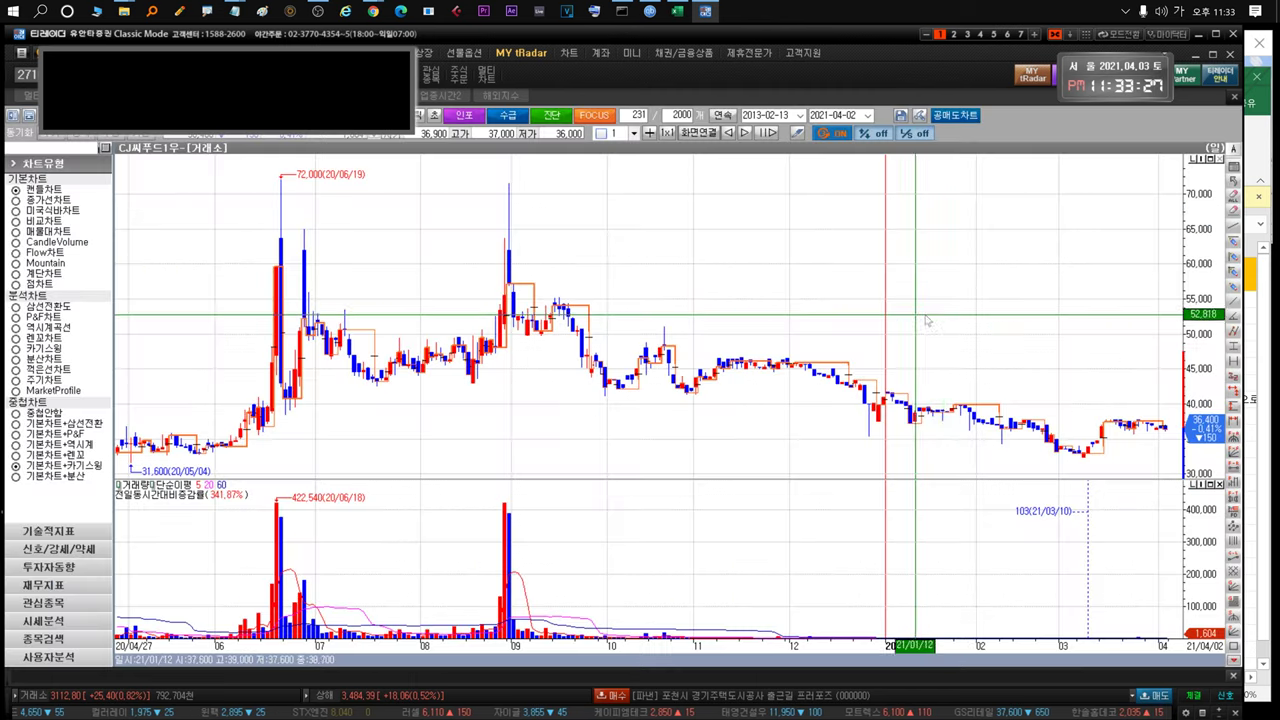
key(ctrl+Tab)
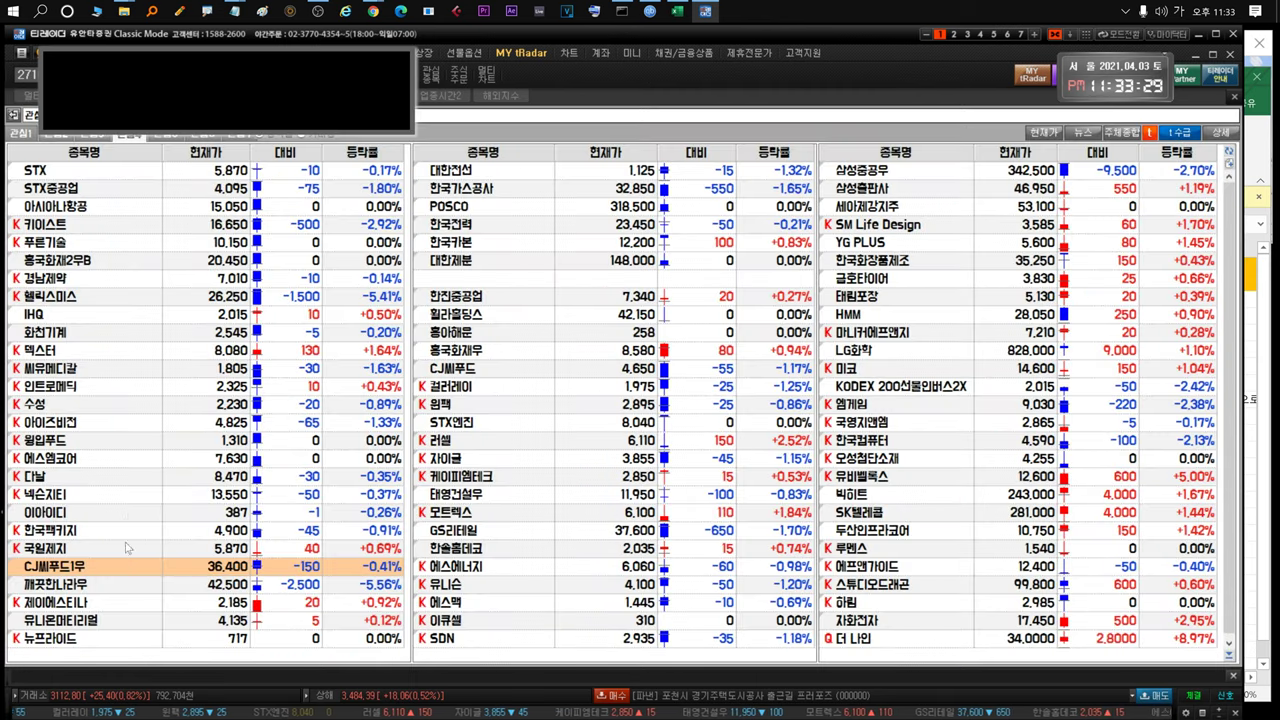
Open 깨끗한나라우's daily chart, inspect the 21/04/02 candle's details and view the period from 11 March 2021 closely
click(99, 588)
key(ctrl+Tab)
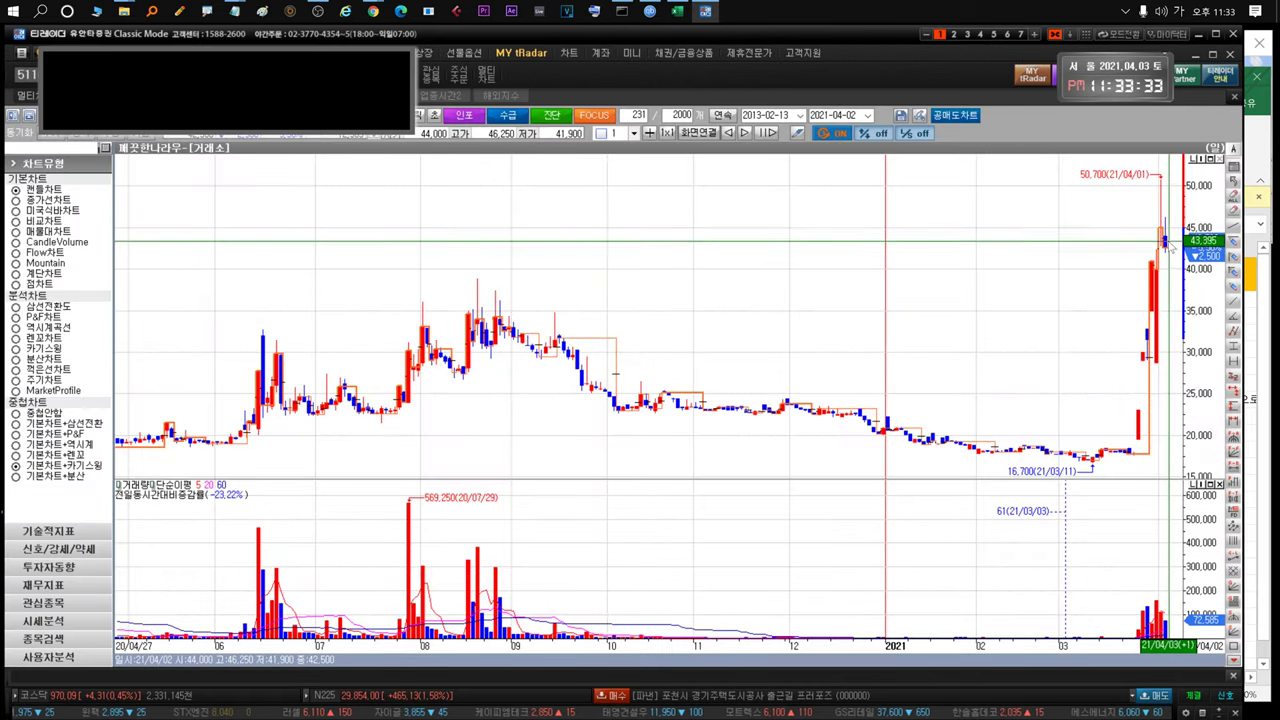
mouse_move(1172, 255)
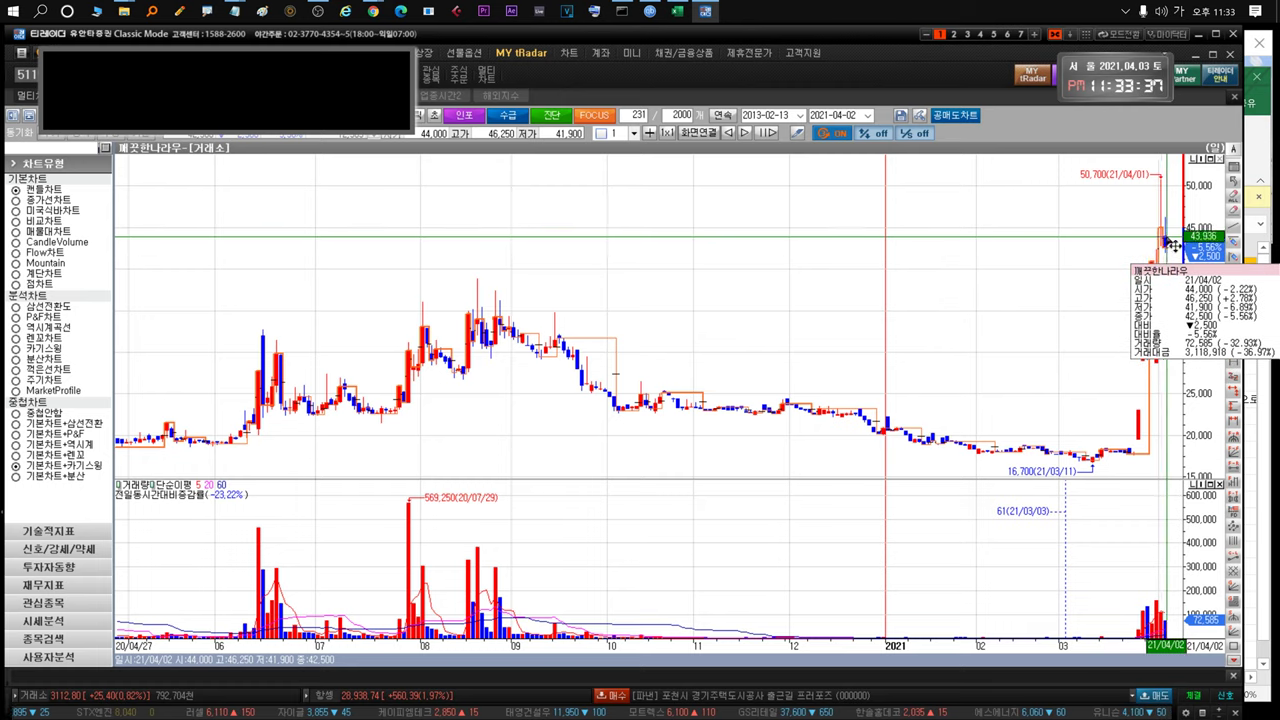
drag(1167, 253, 1093, 280)
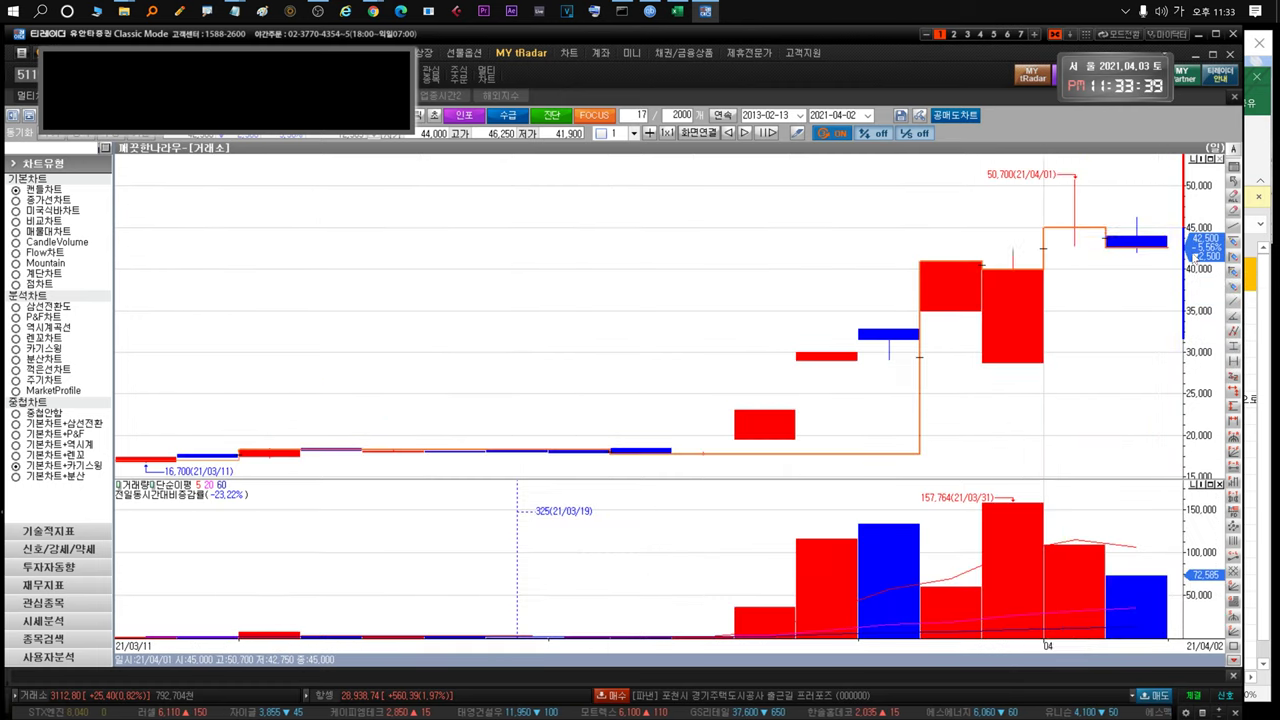
Compare 깨끗한나라우's full daily history since 2013 with its chart from mid-2020 onward and return to the watchlist
drag(1075, 180, 1006, 337)
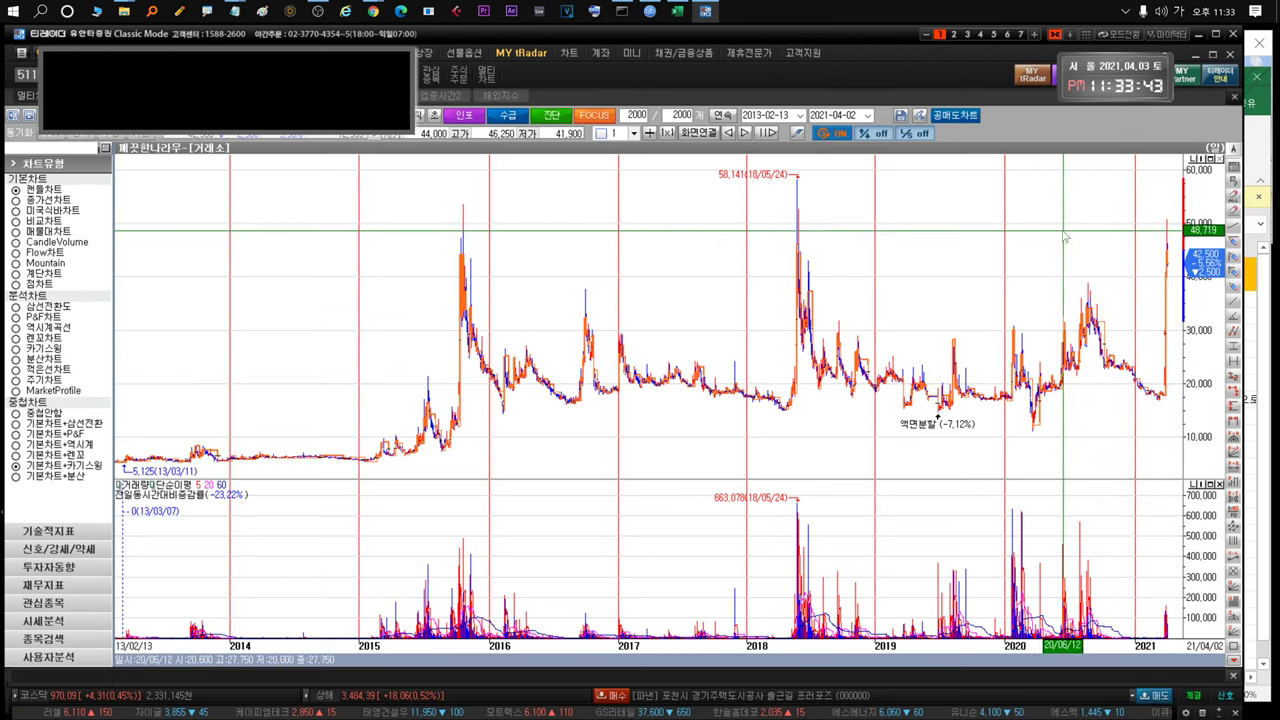
scroll(1170, 270, up, 3)
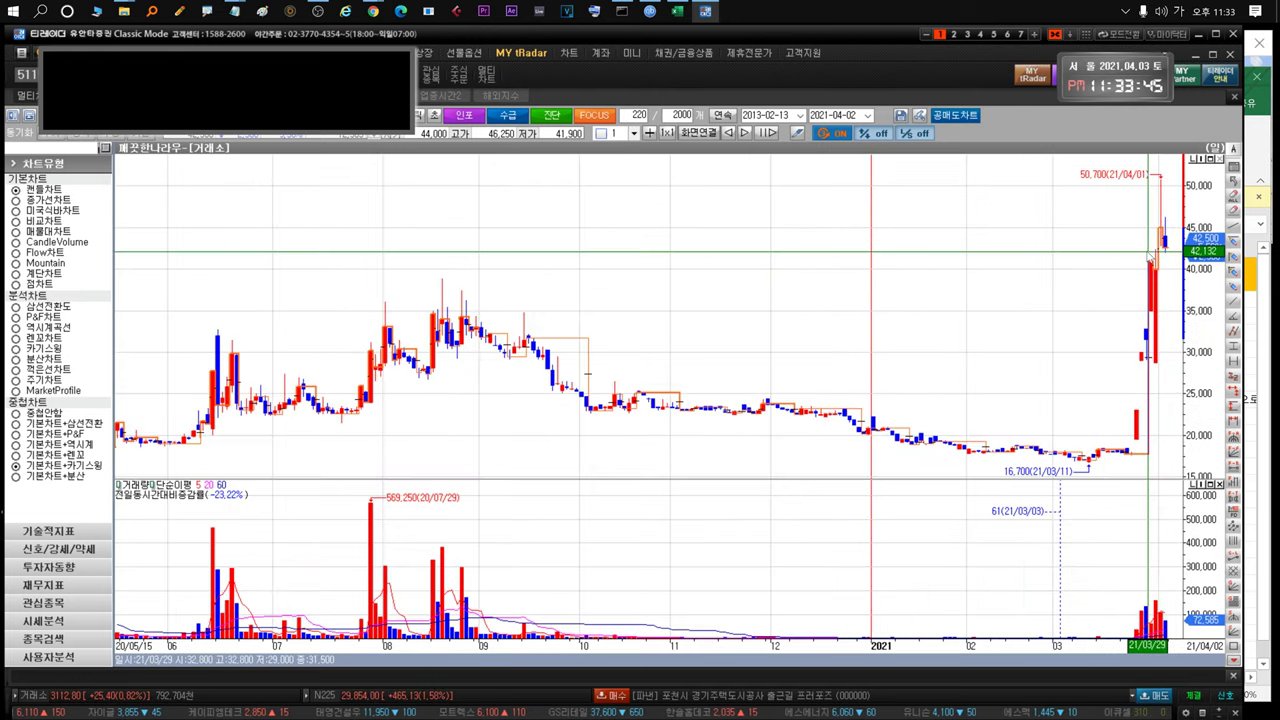
drag(1128, 203, 930, 207)
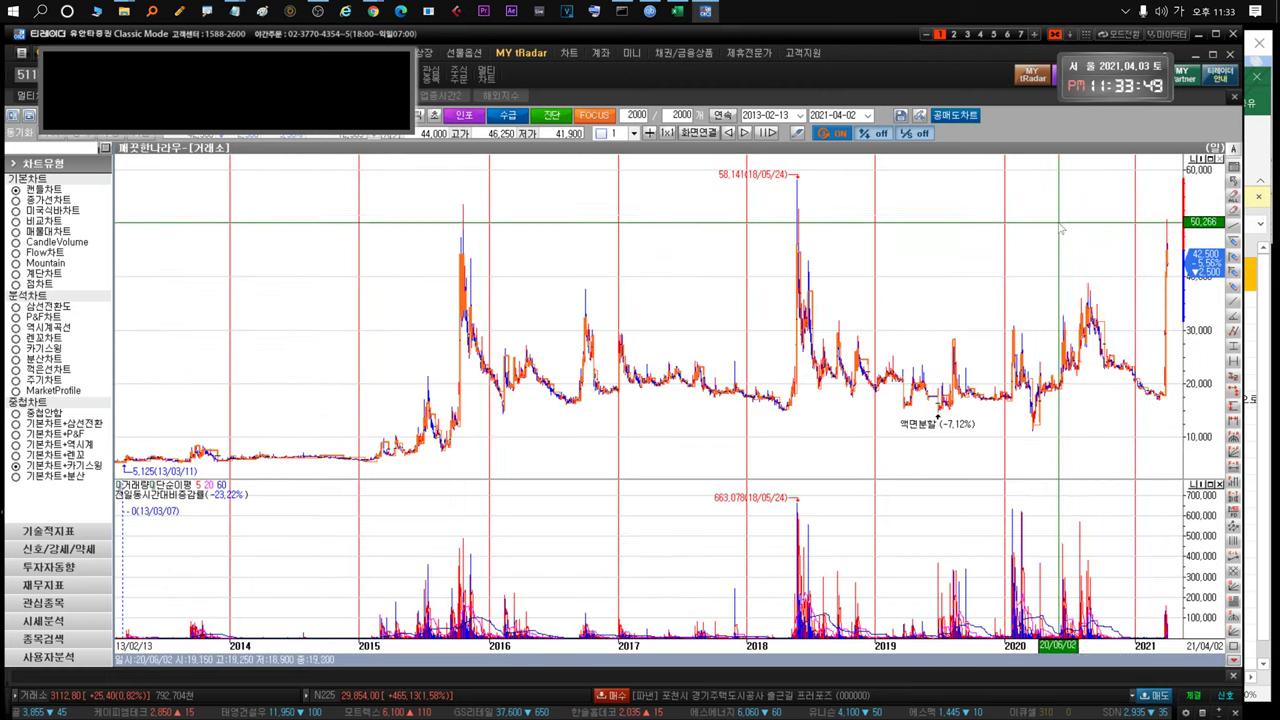
scroll(1189, 233, up, 3)
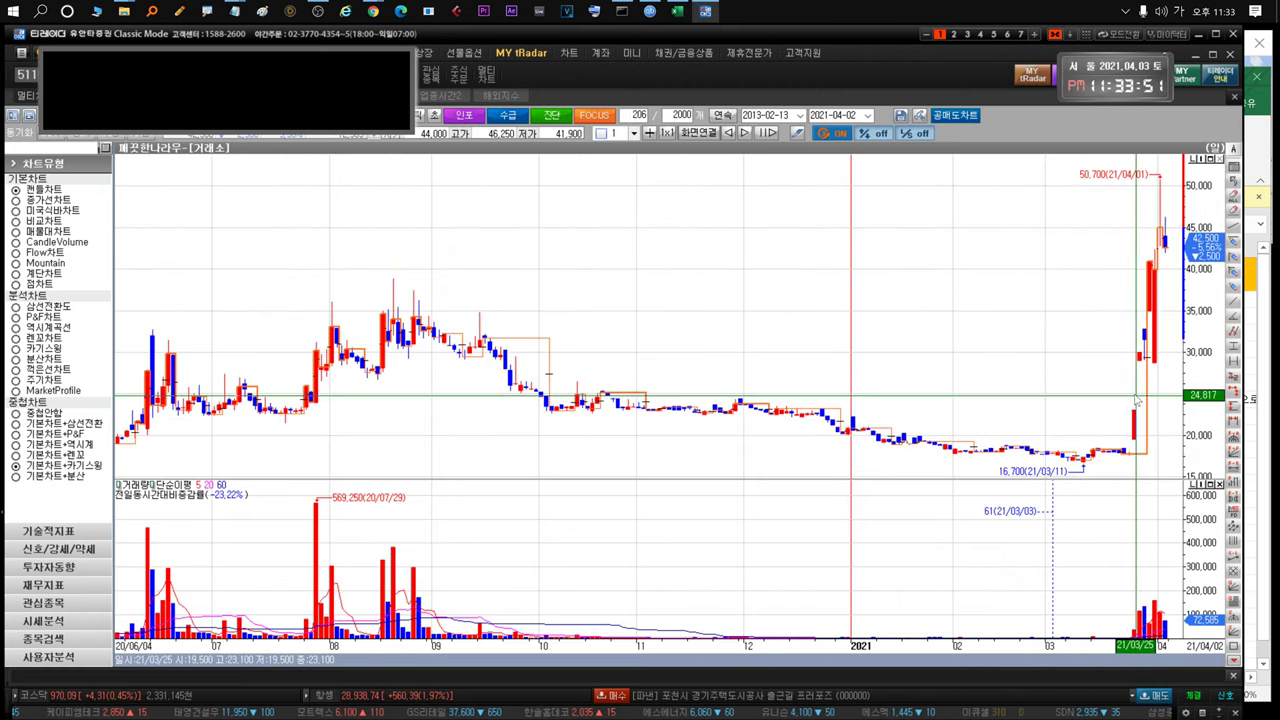
key(ctrl+Tab)
Examine 제이에스티나's daily chart, extending the view back to December 2019, and return to the watchlist
click(95, 604)
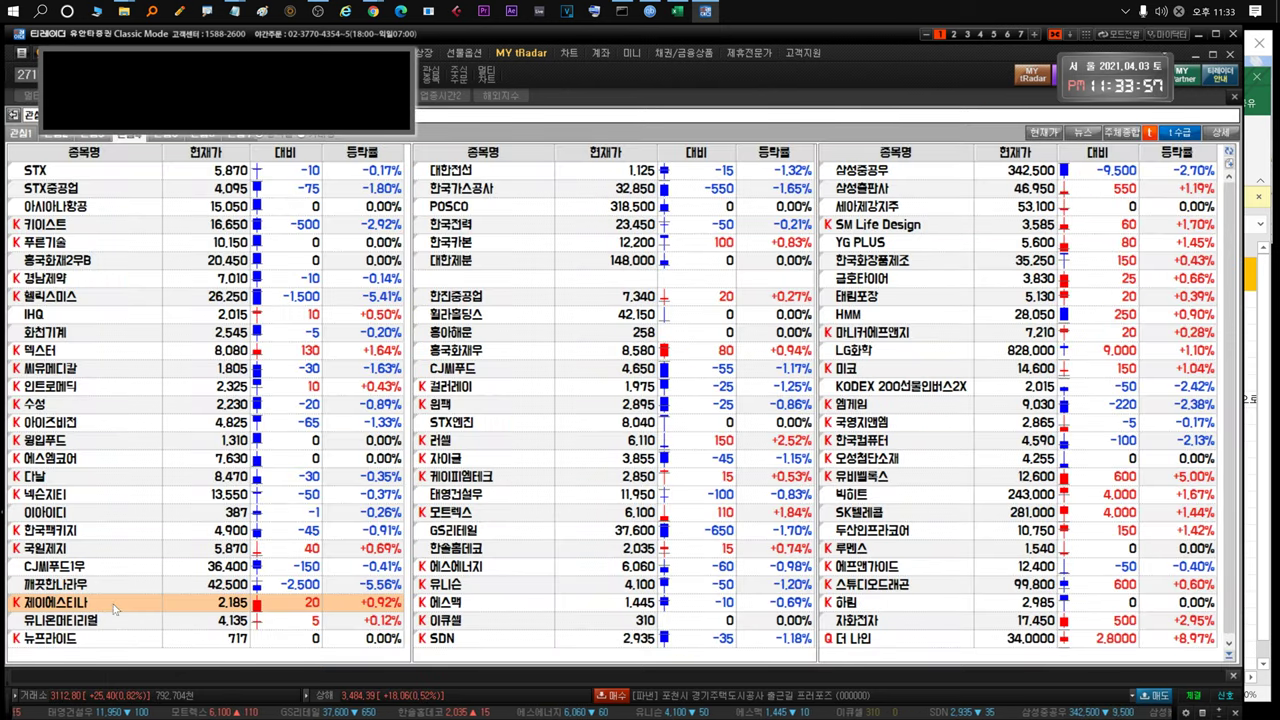
key(ctrl+Tab)
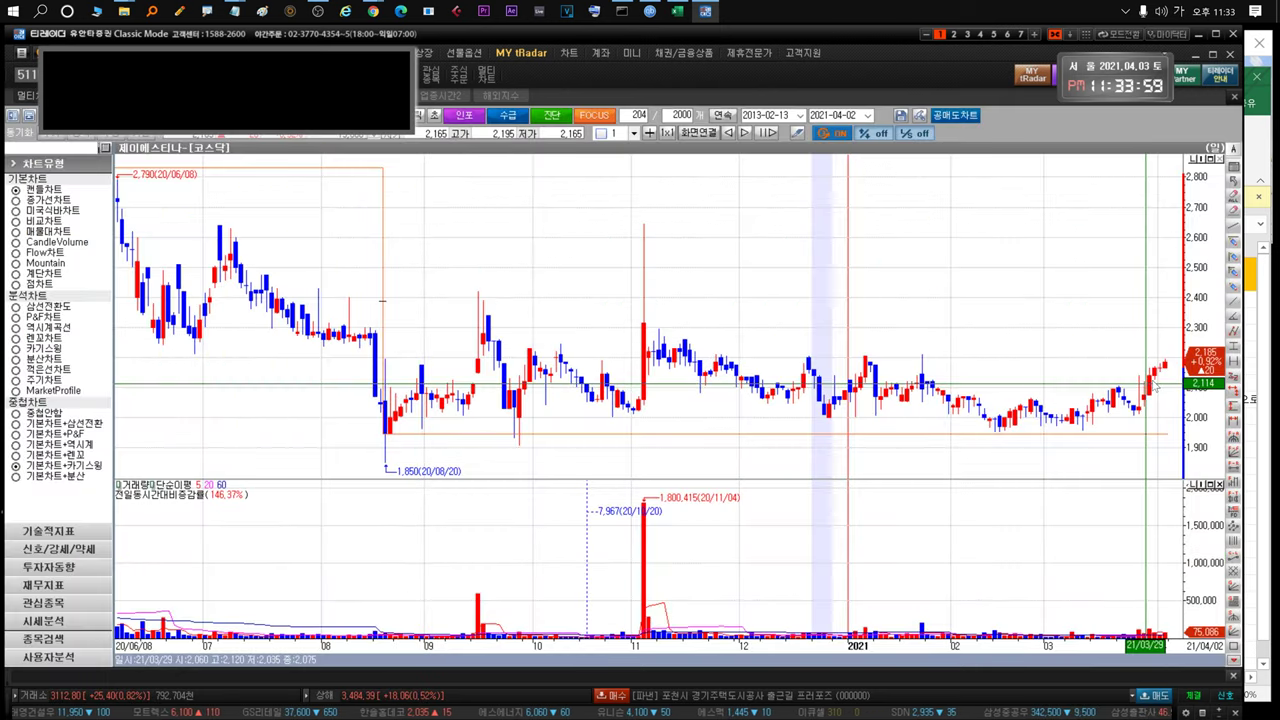
drag(1020, 342, 930, 348)
drag(1004, 372, 1178, 392)
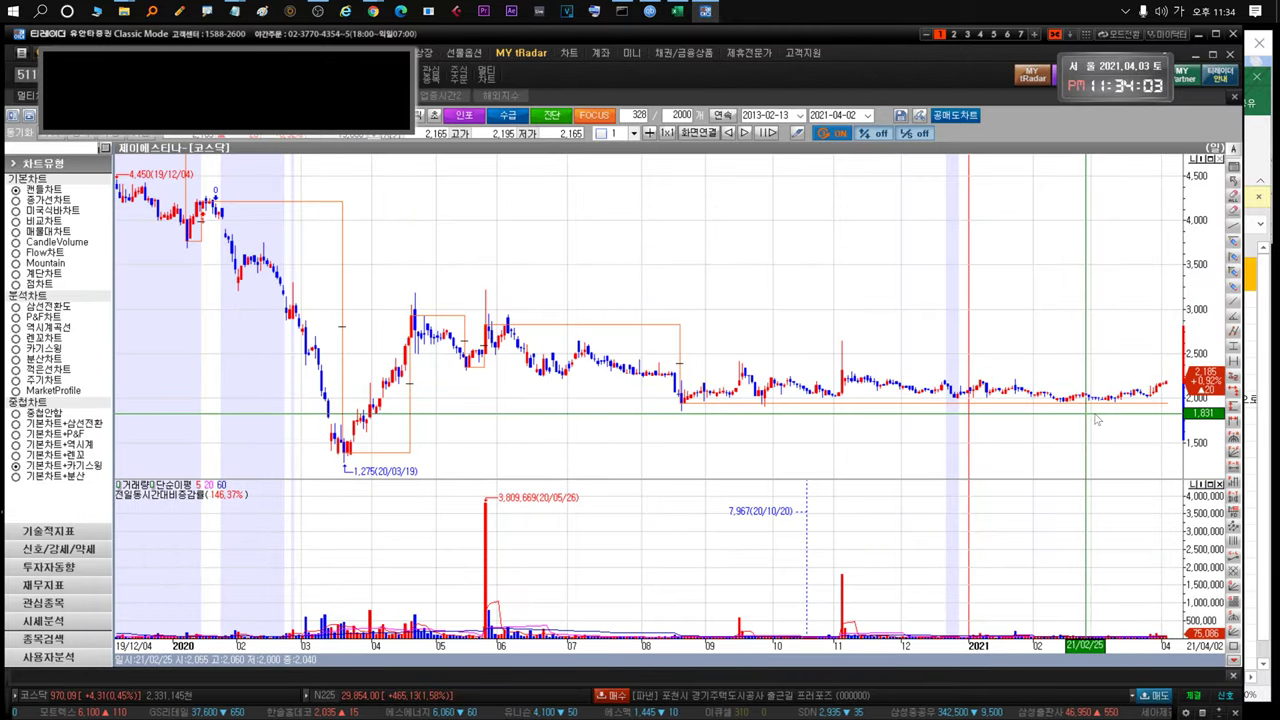
key(ctrl+Tab)
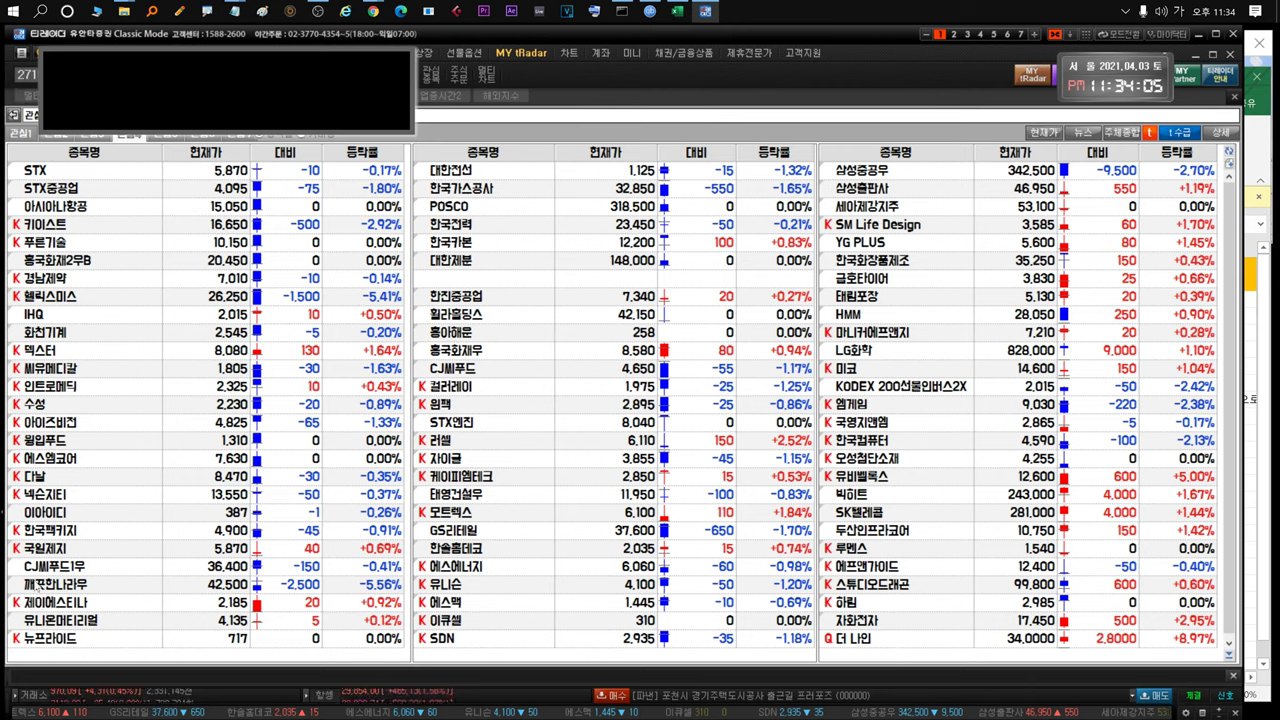
Examine 유니온머티리얼's daily chart from December 2019 and its full history since 2013, then return to the watchlist
mouse_move(7, 603)
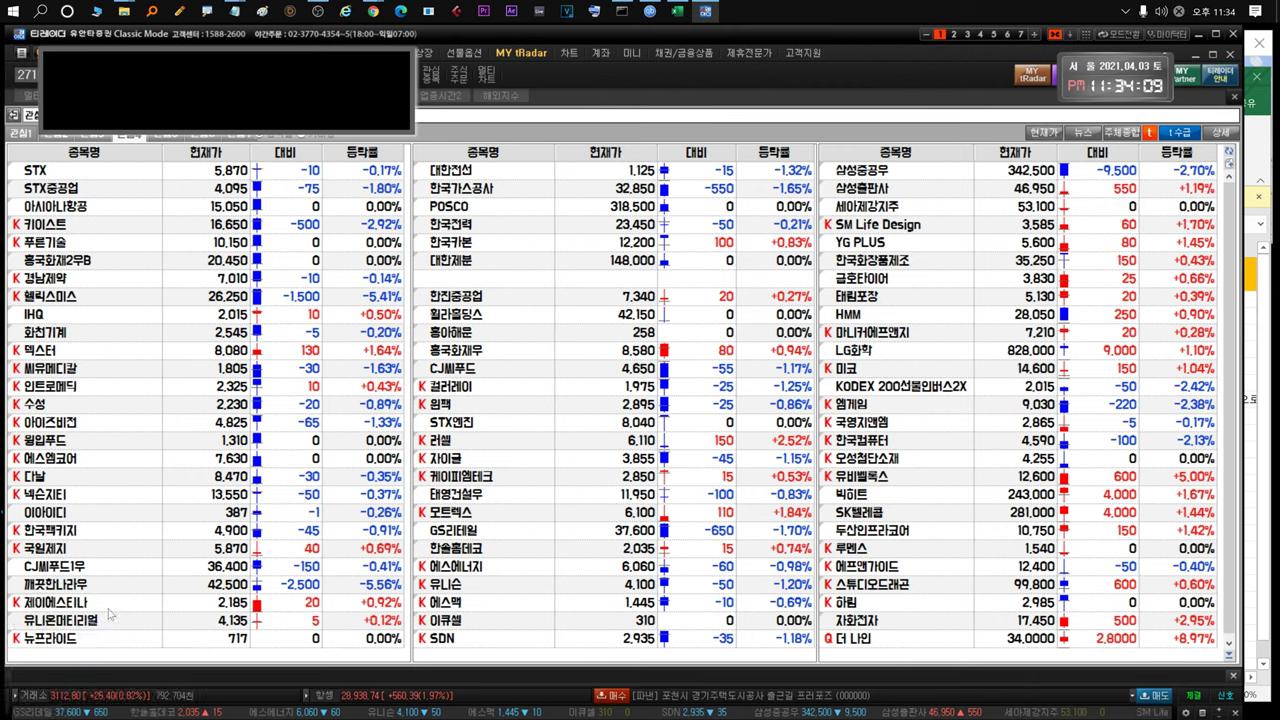
click(98, 621)
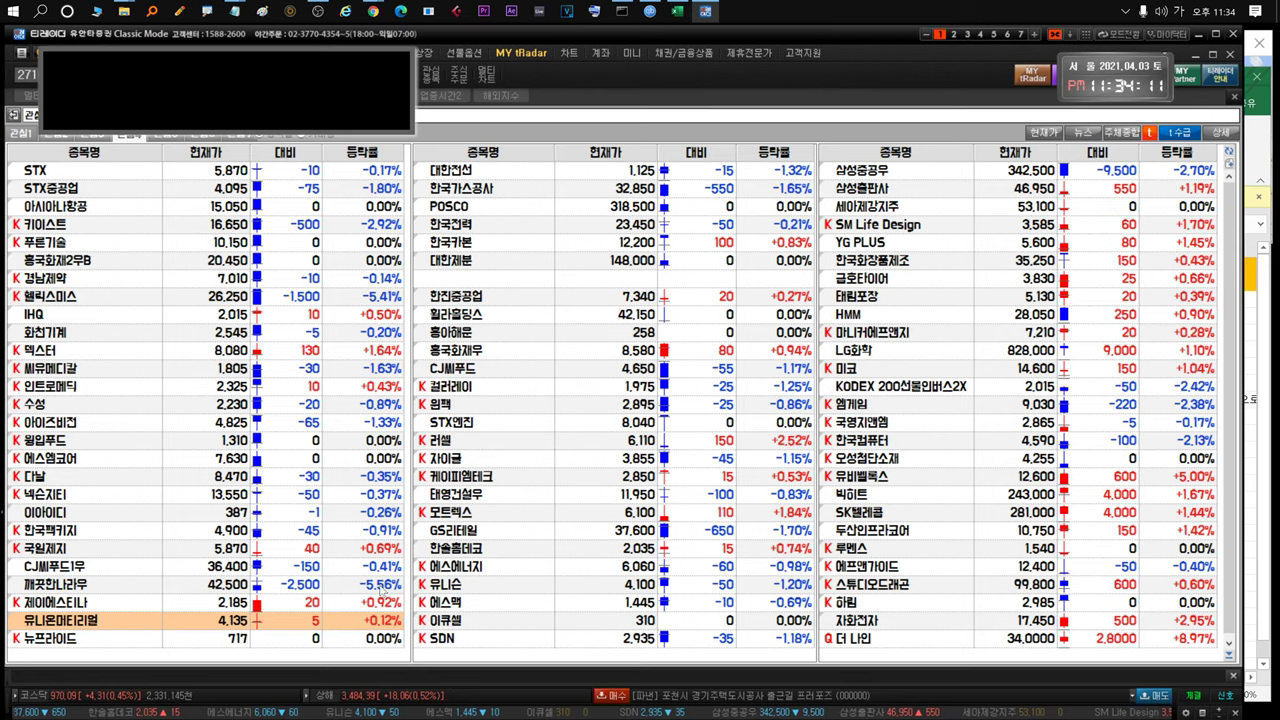
key(ctrl+Tab)
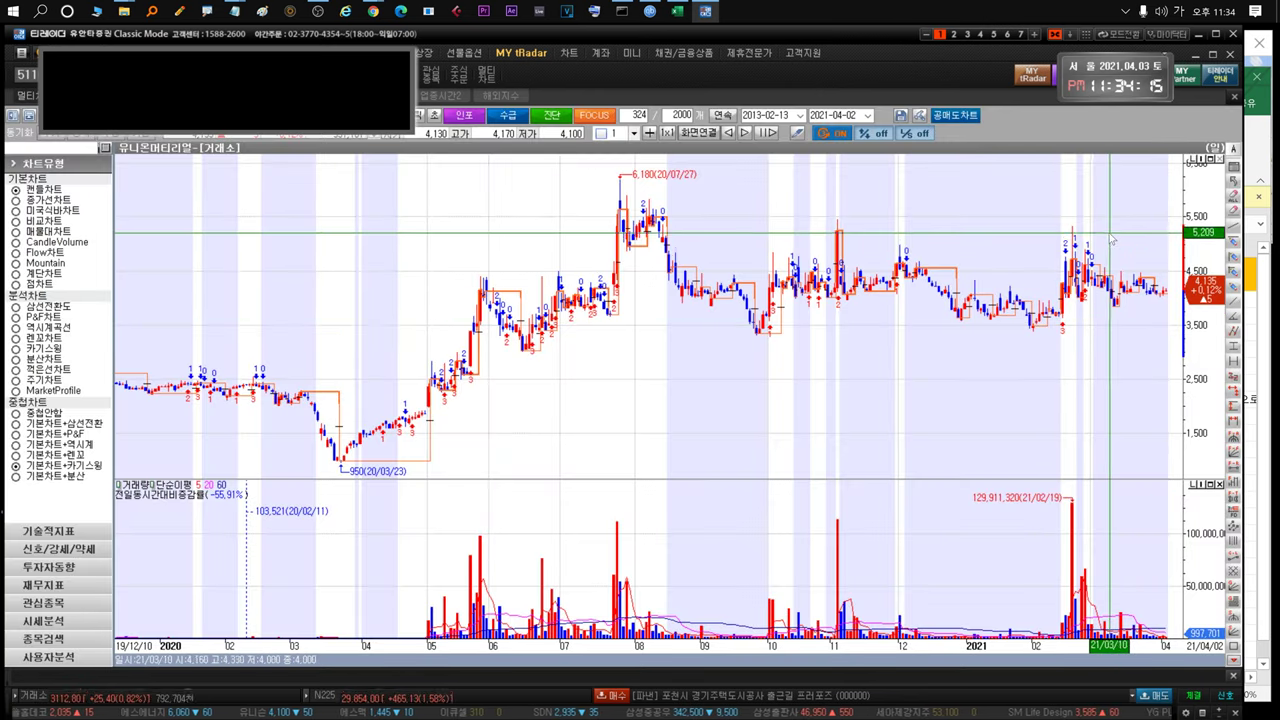
drag(1077, 373, 1048, 408)
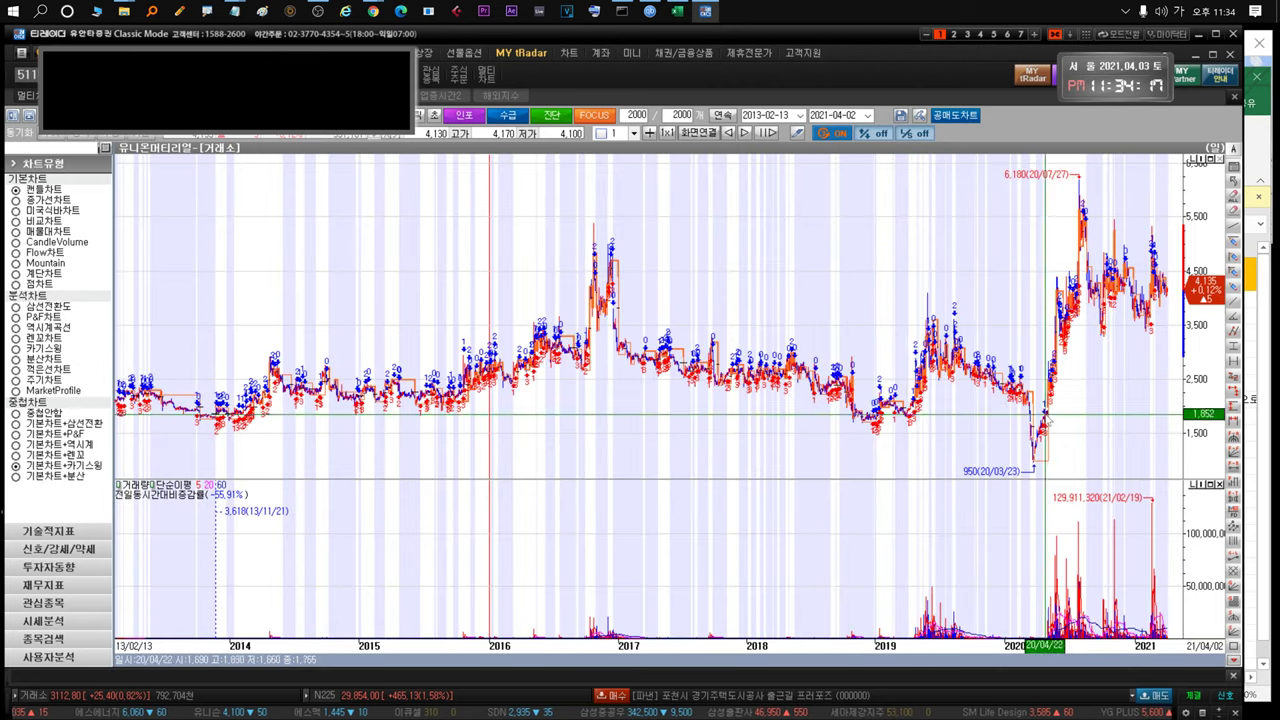
drag(984, 356, 1174, 335)
key(ctrl+Tab)
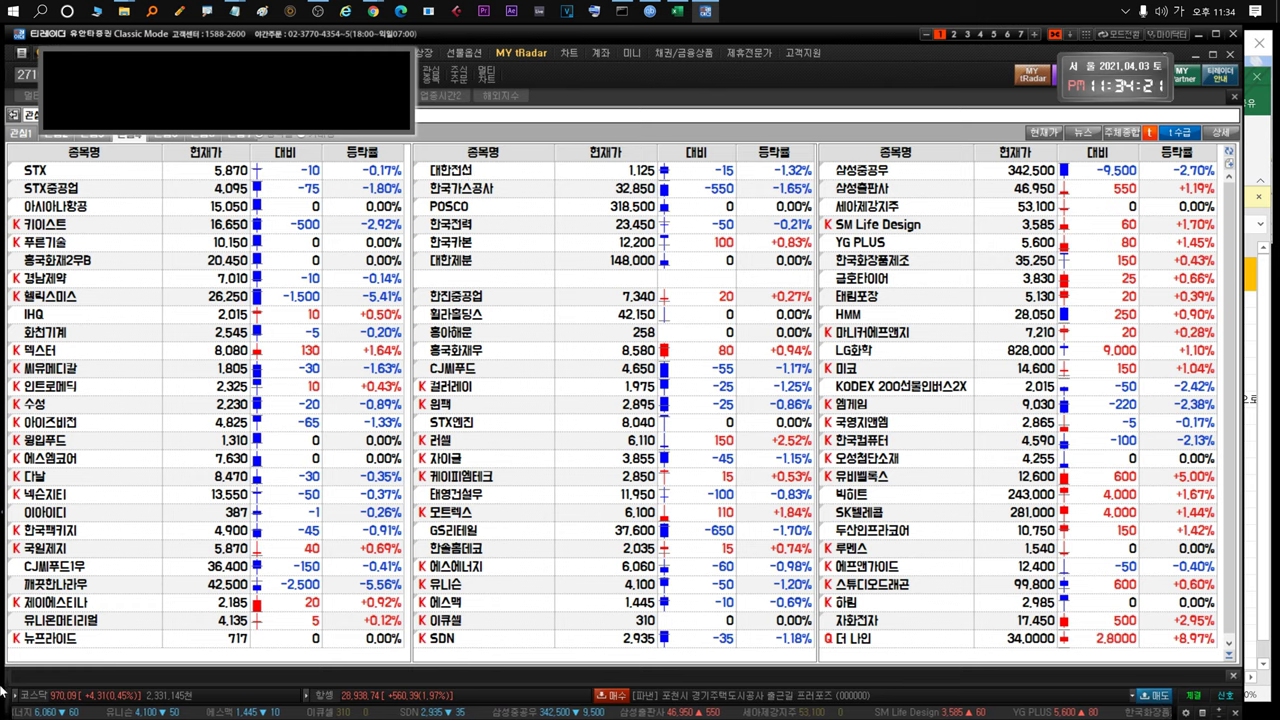
Select 뉴프라이드 in the watchlist and bring up its news headlines
click(75, 636)
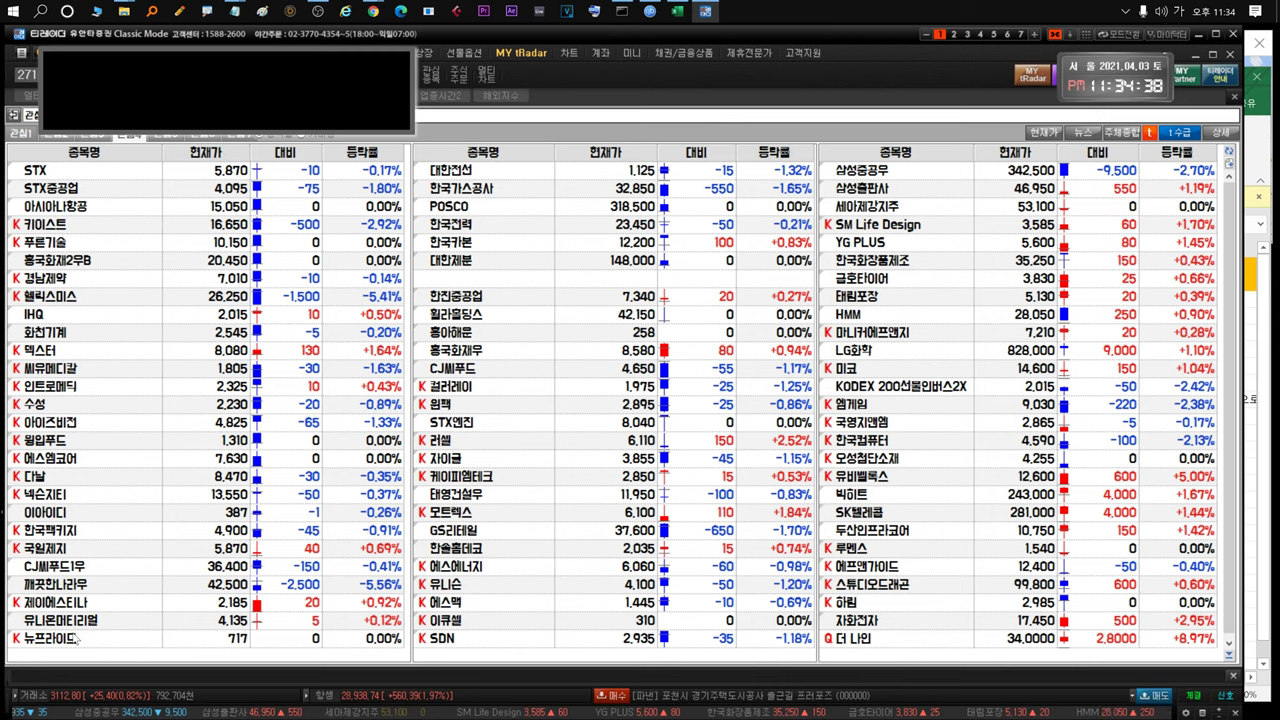
click(78, 640)
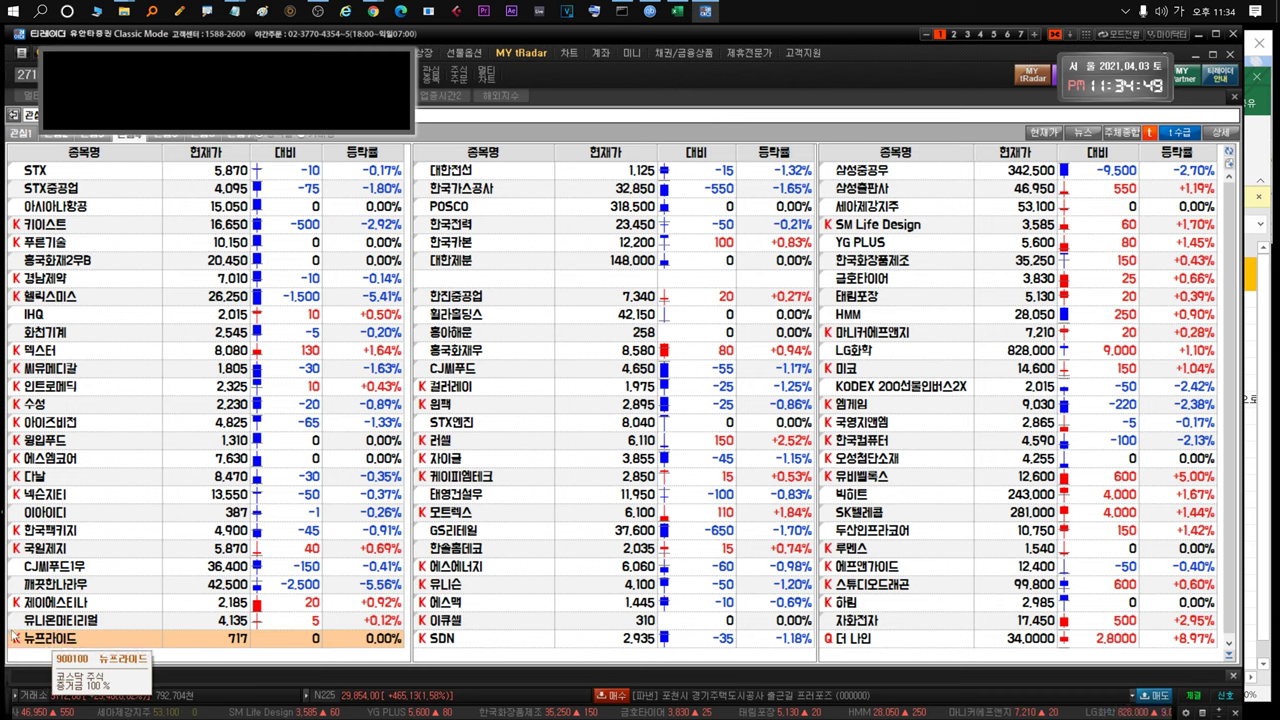
mouse_move(12, 638)
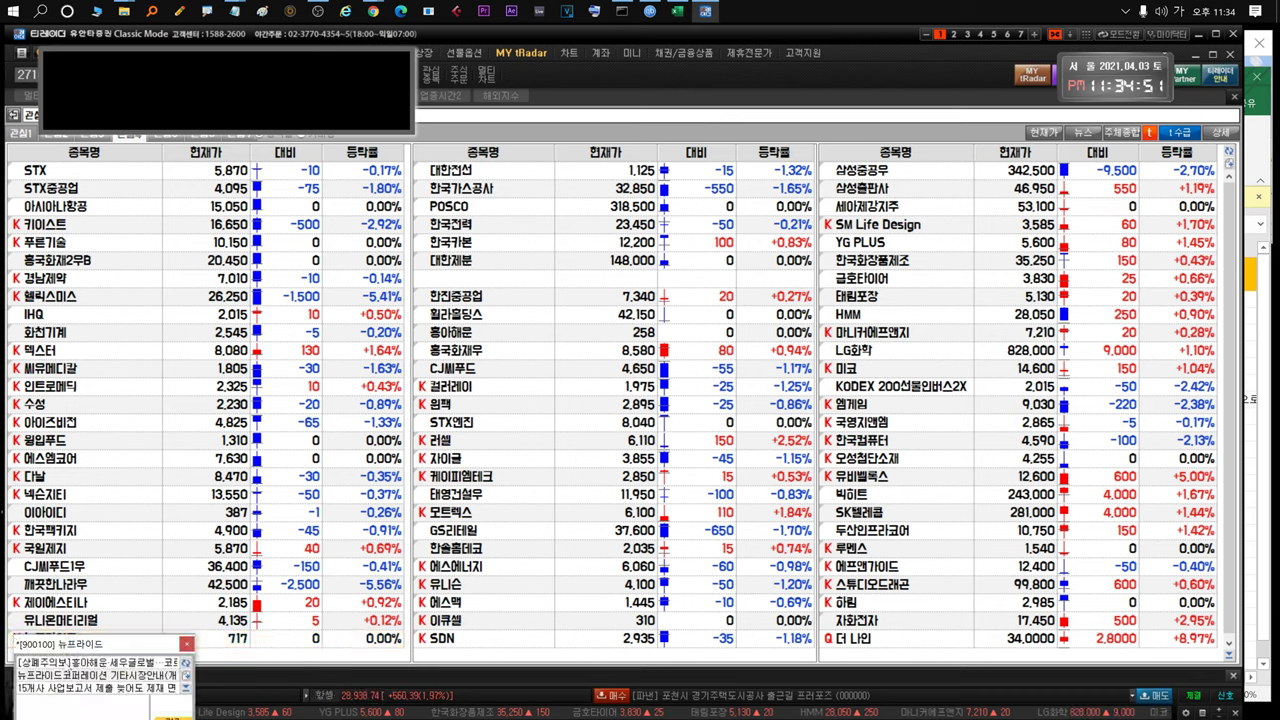
Select 대한전선 in the watchlist and switch to Excel to open its notes on the 대한전 sheet
click(476, 174)
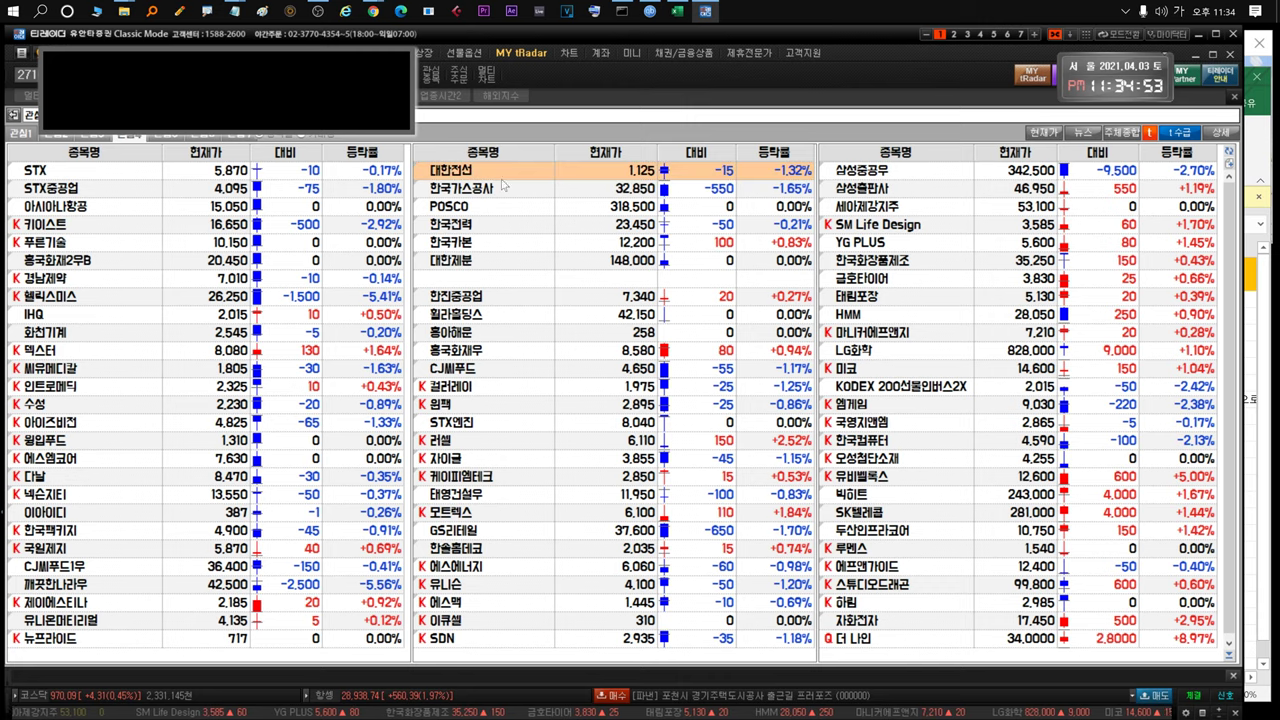
click(1268, 344)
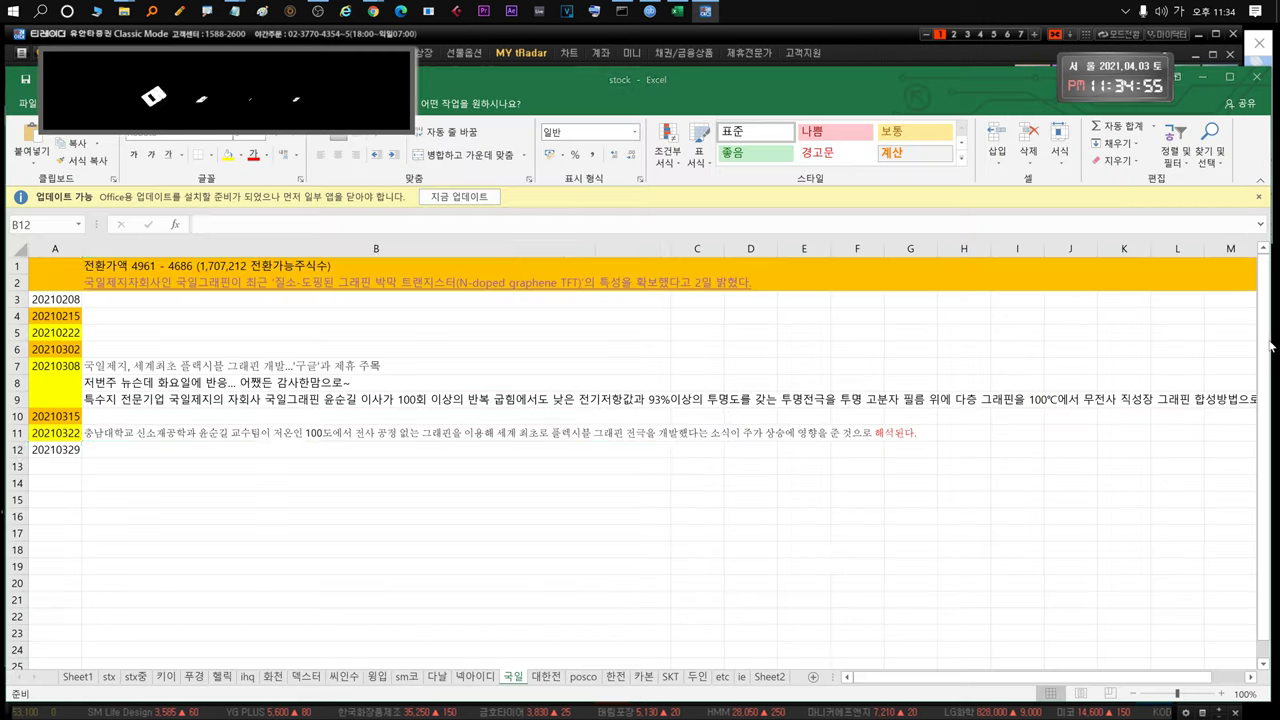
click(558, 678)
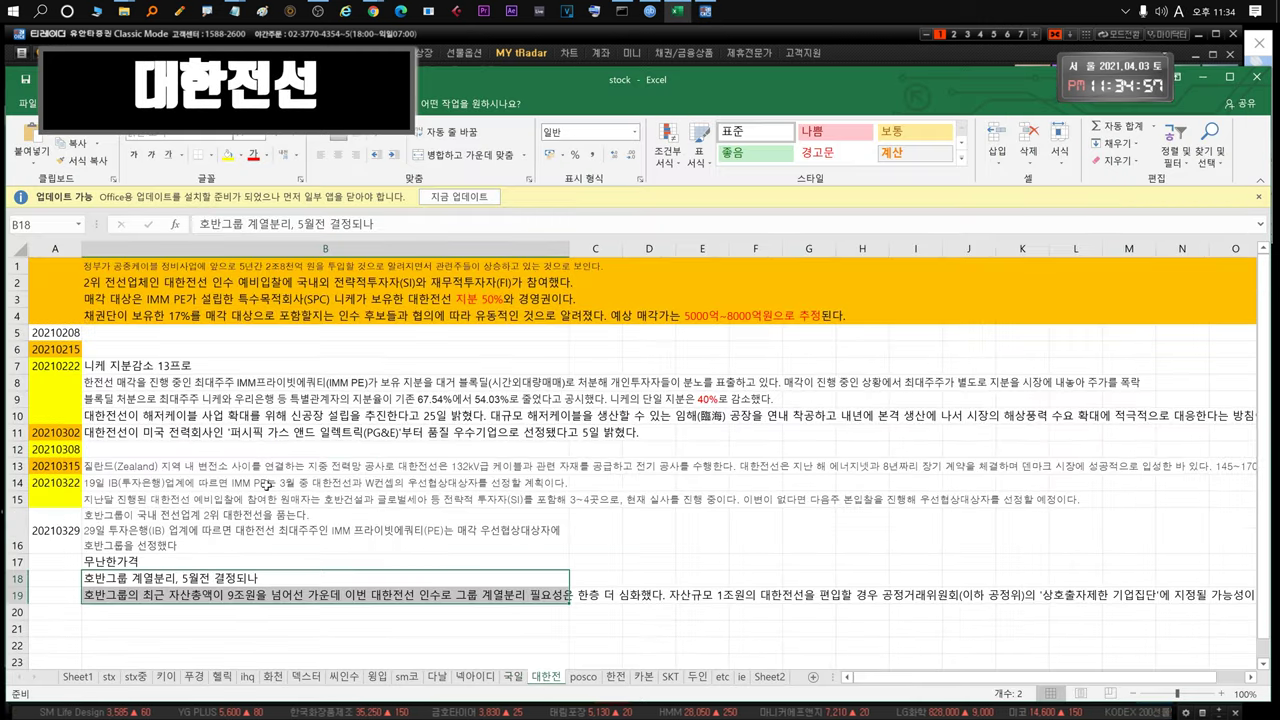
Read 대한전선's notes in B16 to B19 on the 호반그룹 acquisition and affiliate separation, opening B19 to show its full text
click(170, 528)
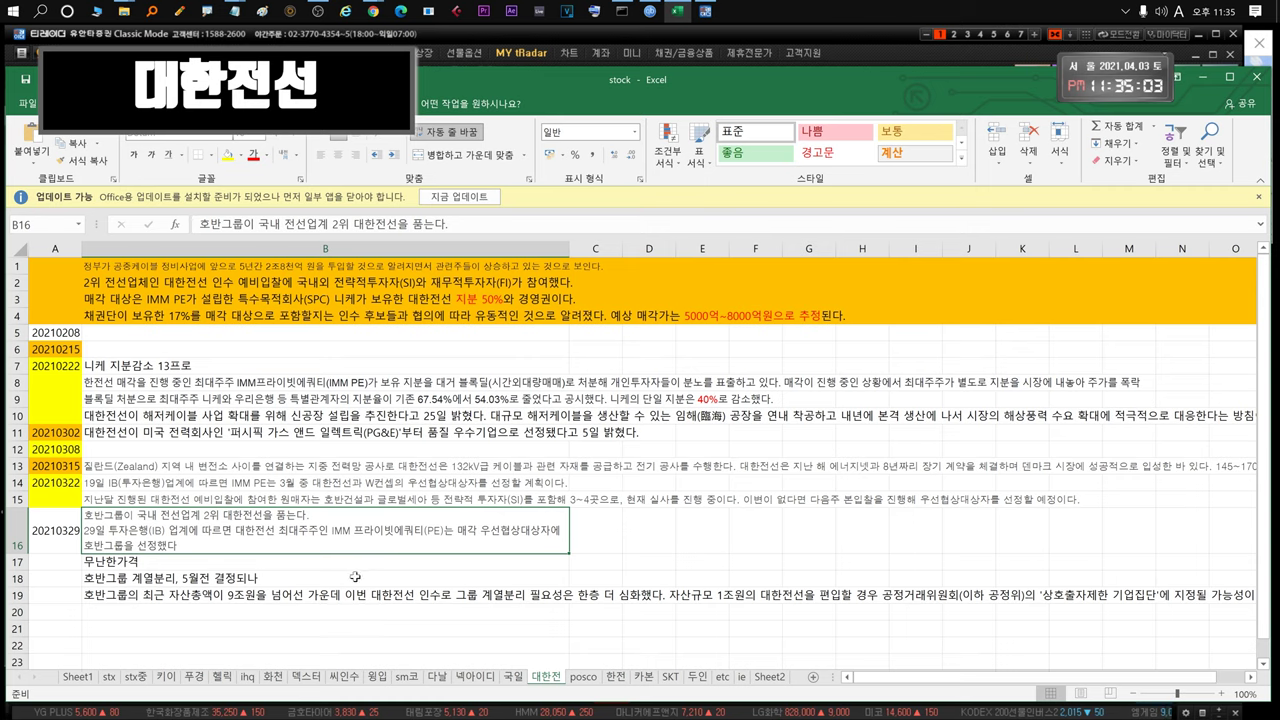
click(150, 564)
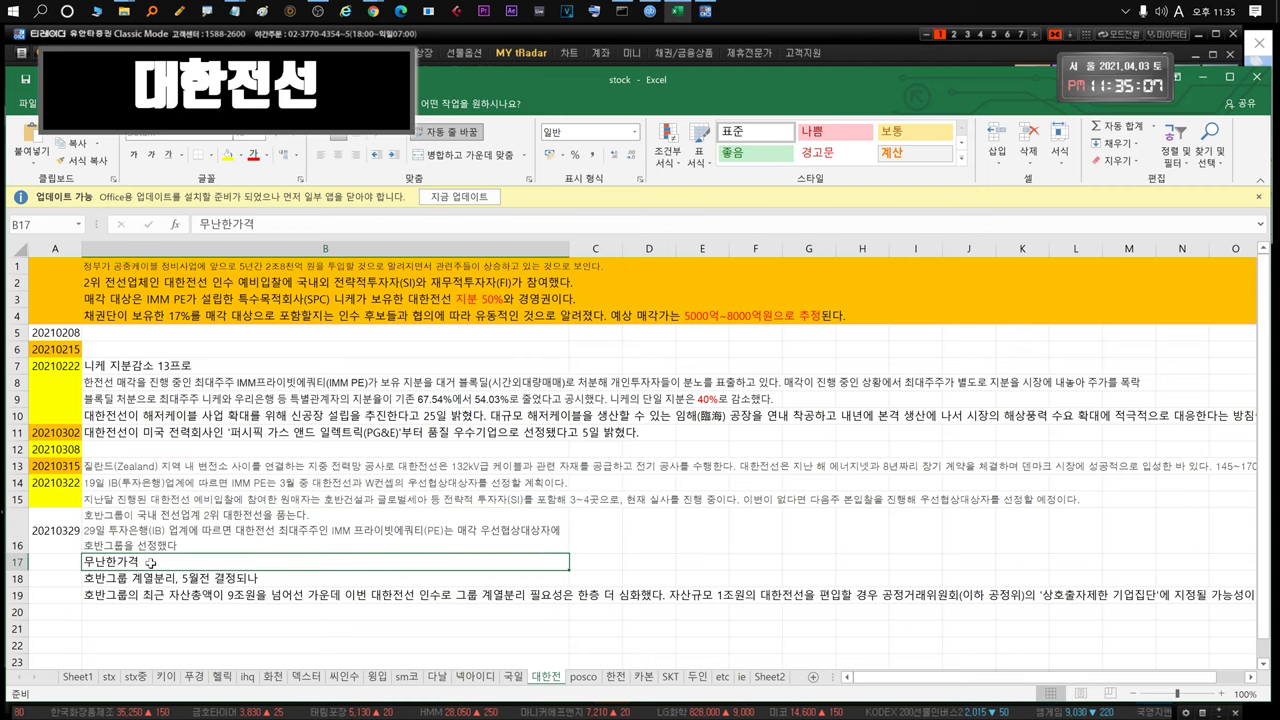
click(131, 582)
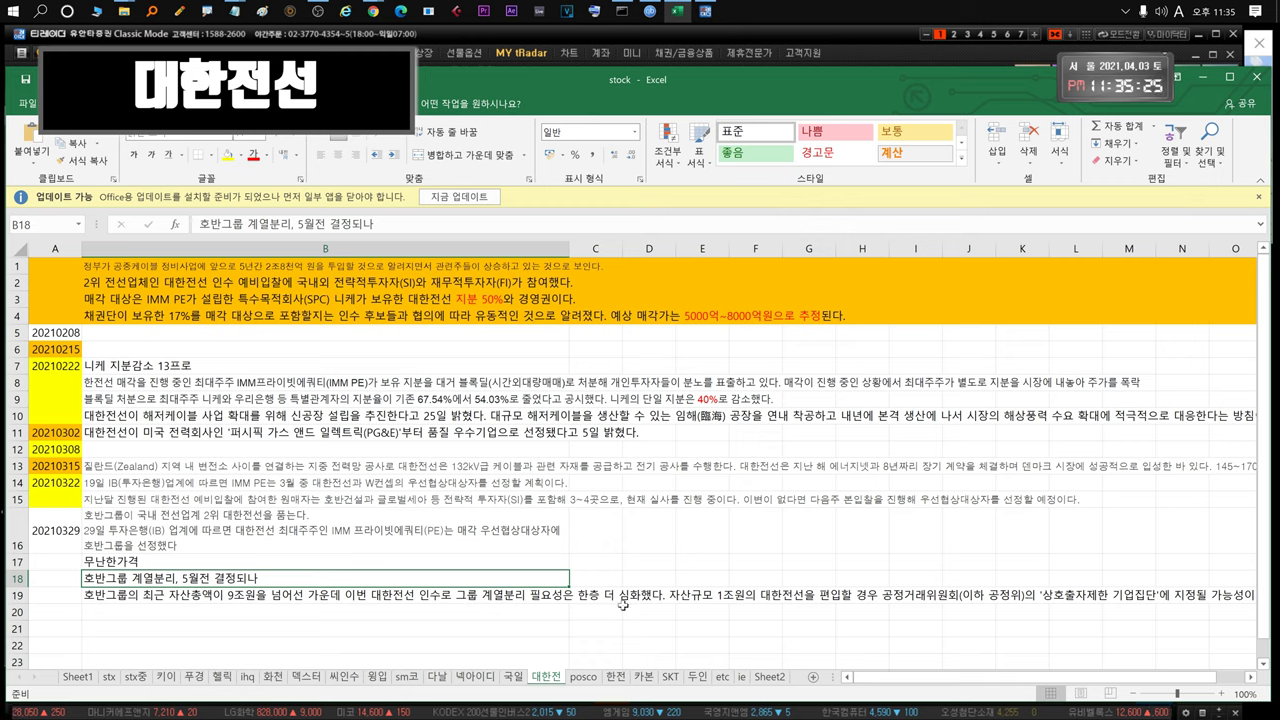
click(415, 586)
key(F2)
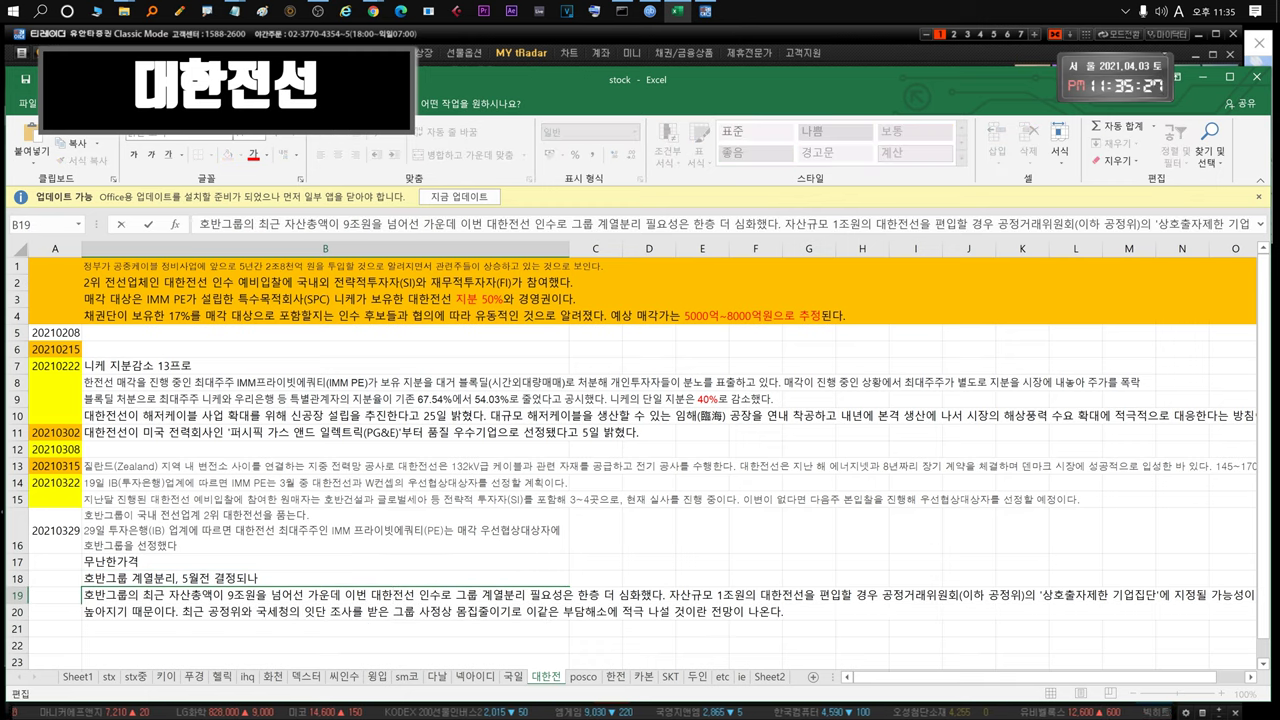
Highlight the rest of the B19 note from the 자산규모 1조원 sentence onward, then switch back to the tRadar watchlist
drag(988, 596, 596, 631)
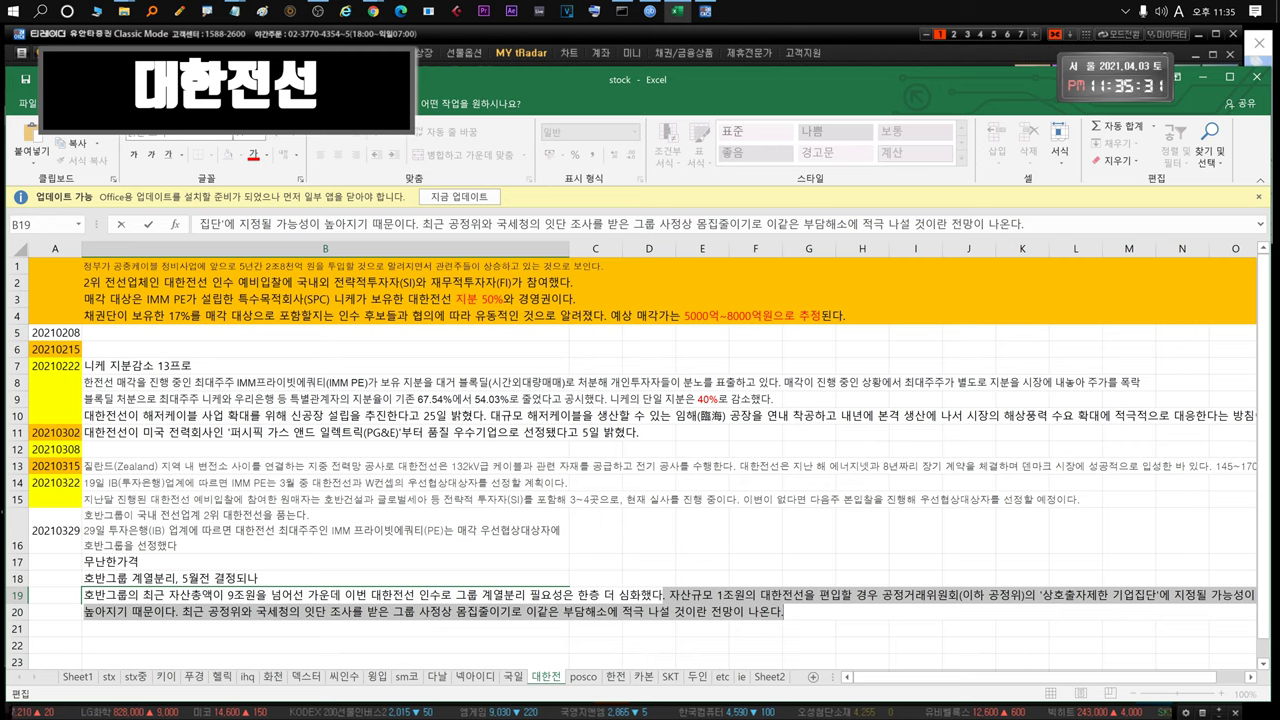
click(524, 44)
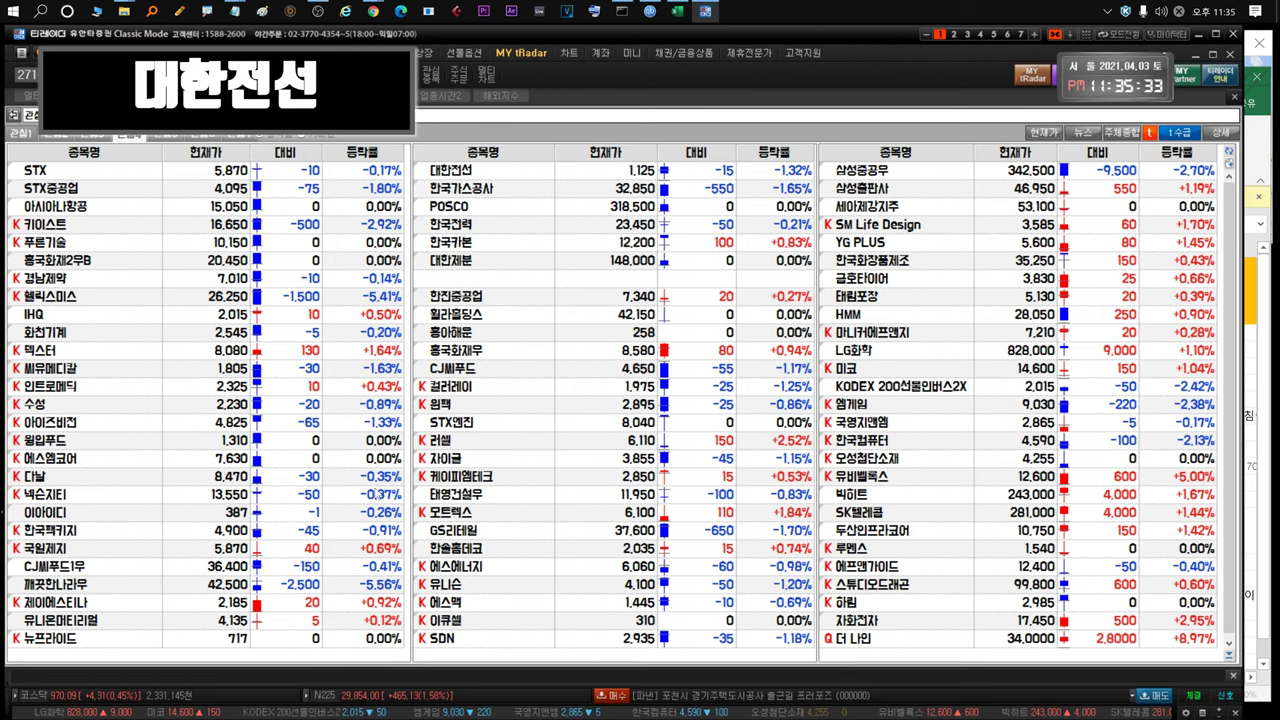
Examine 대한전선's daily chart since November 2019, its full history since 2013 and its recent months, then return to the watchlist
click(481, 175)
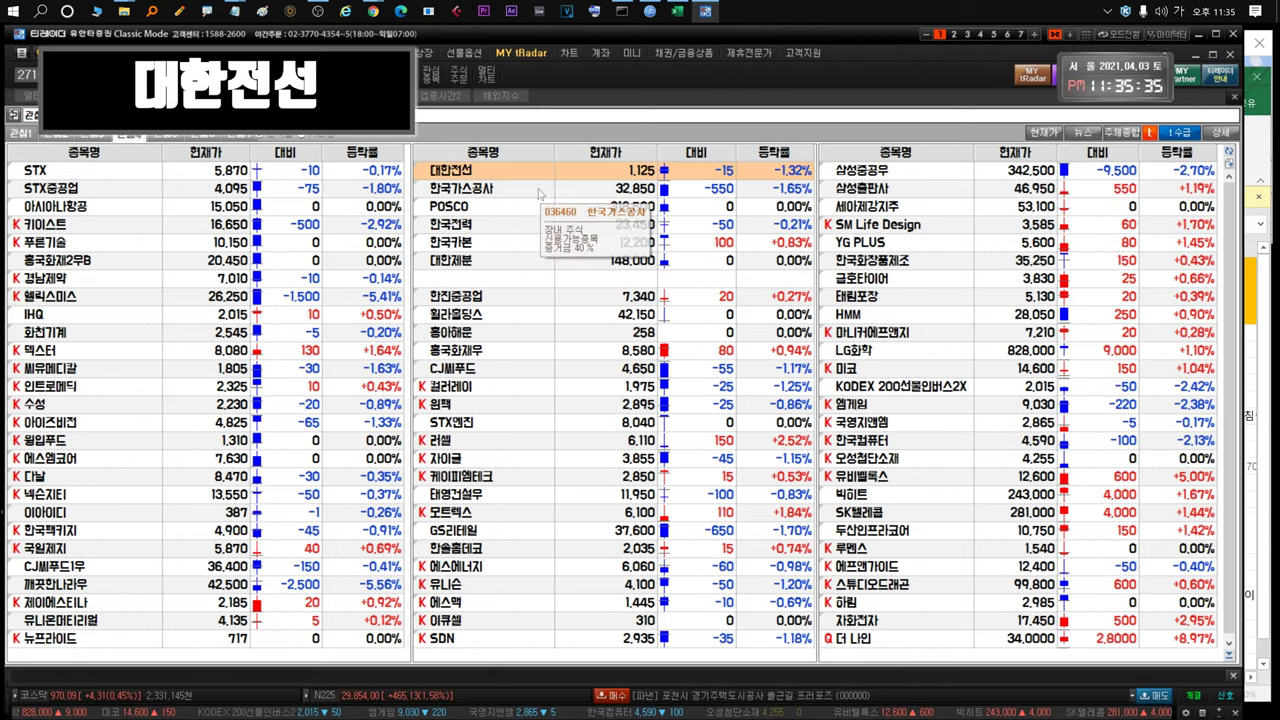
key(ctrl+Tab)
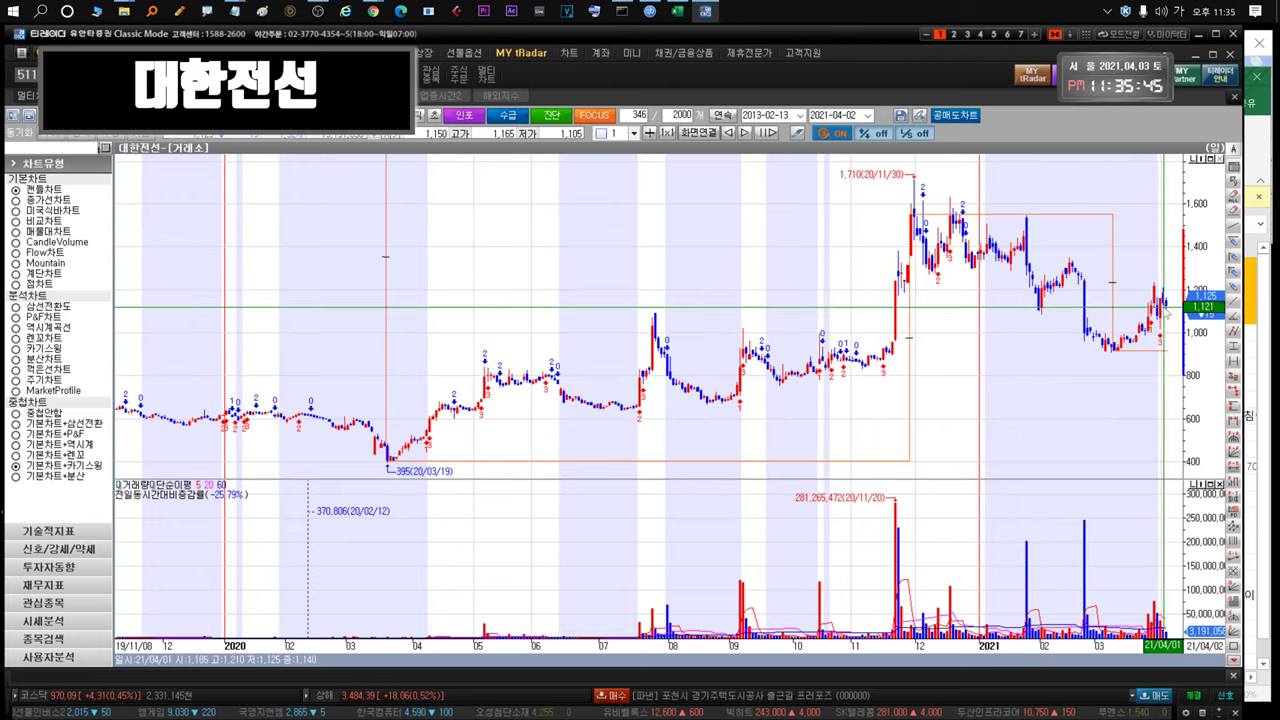
mouse_move(1172, 309)
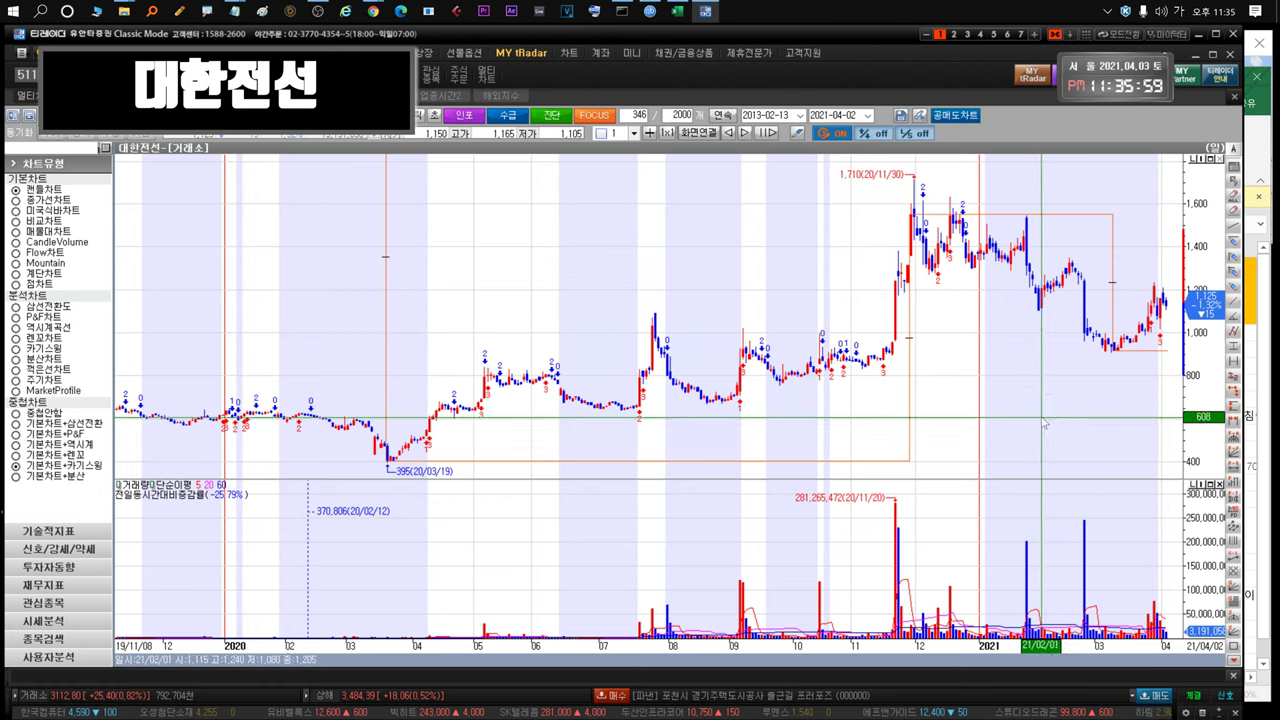
drag(1040, 420, 680, 426)
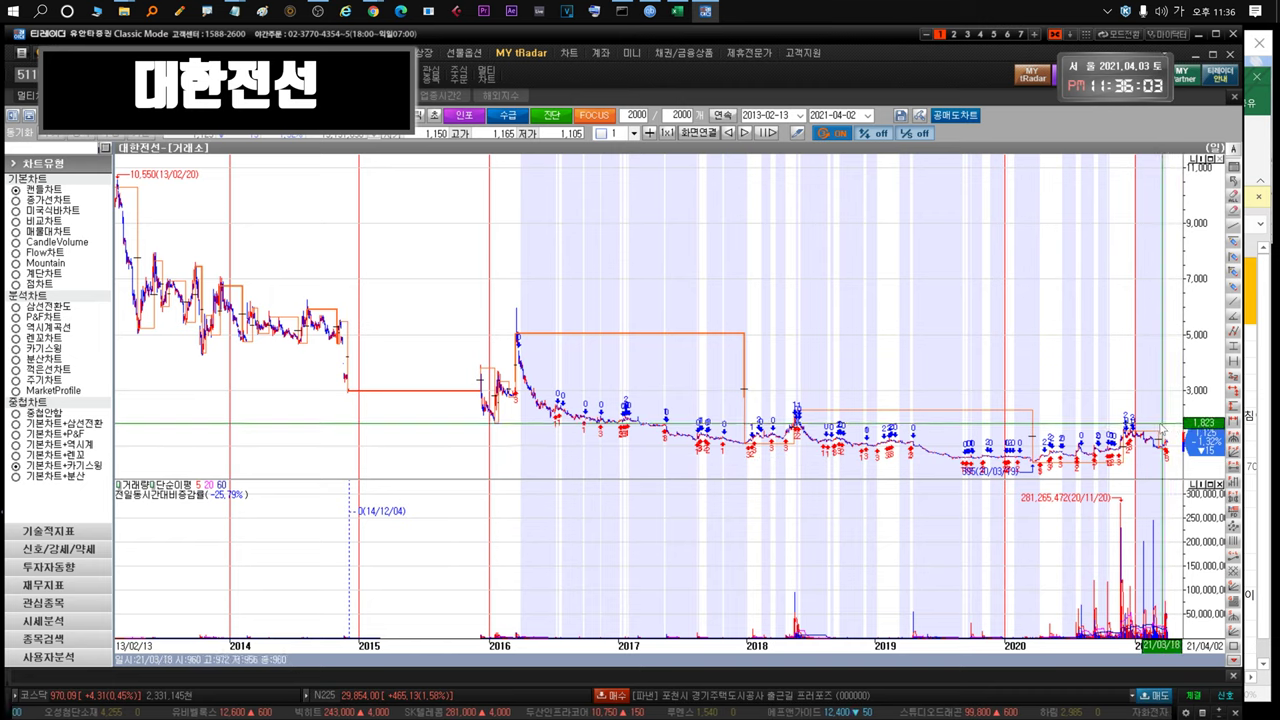
scroll(1160, 420, up, 5)
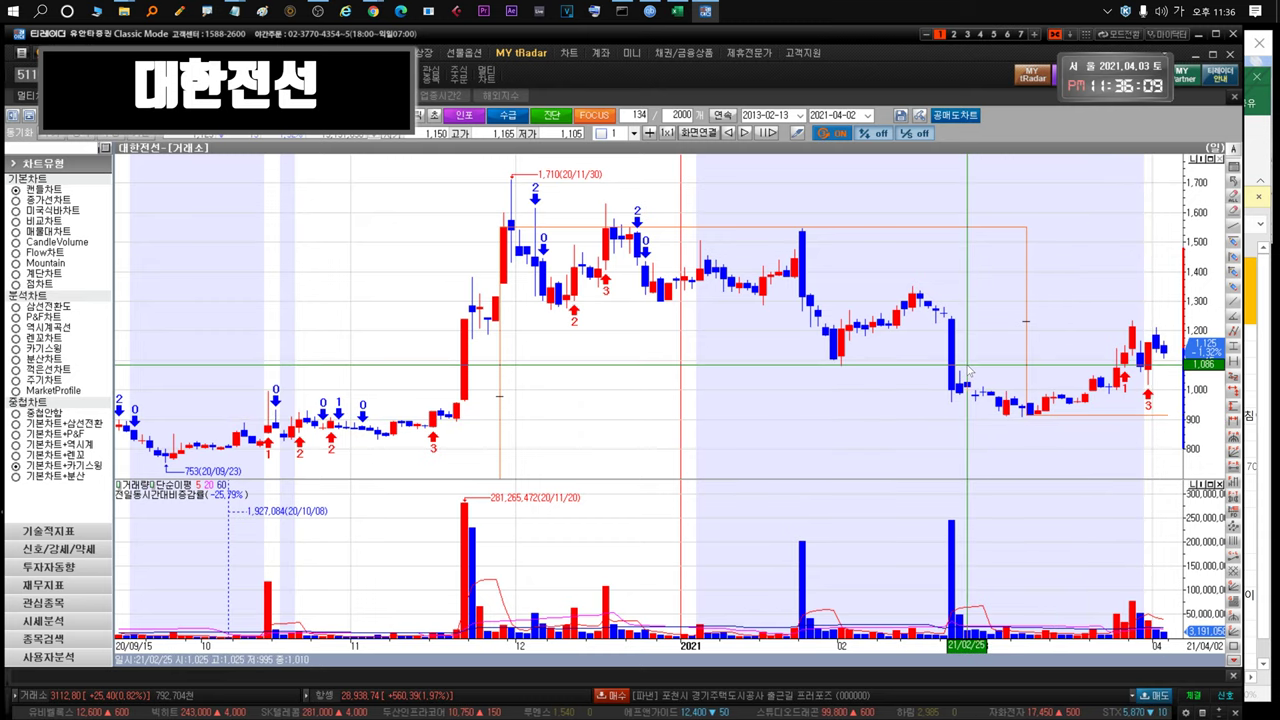
key(Escape)
Select 한국가스공사 in the watchlist and examine its daily price chart
click(489, 187)
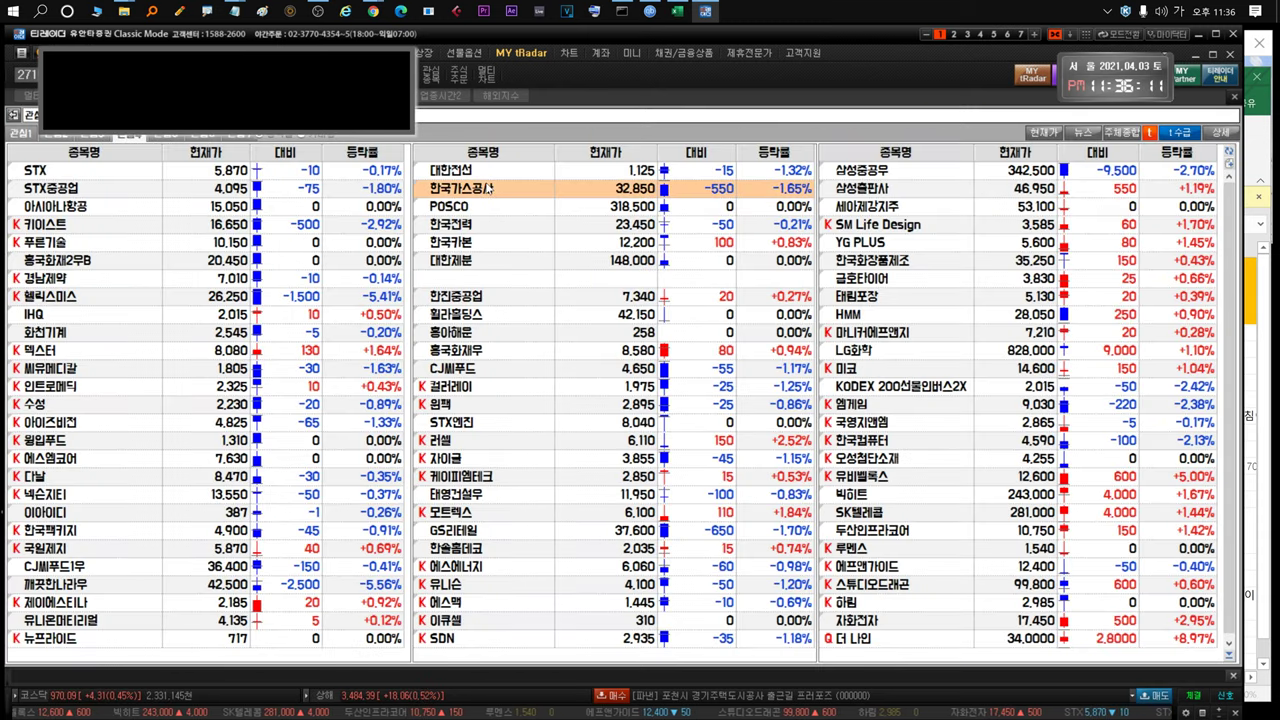
key(ctrl+Tab)
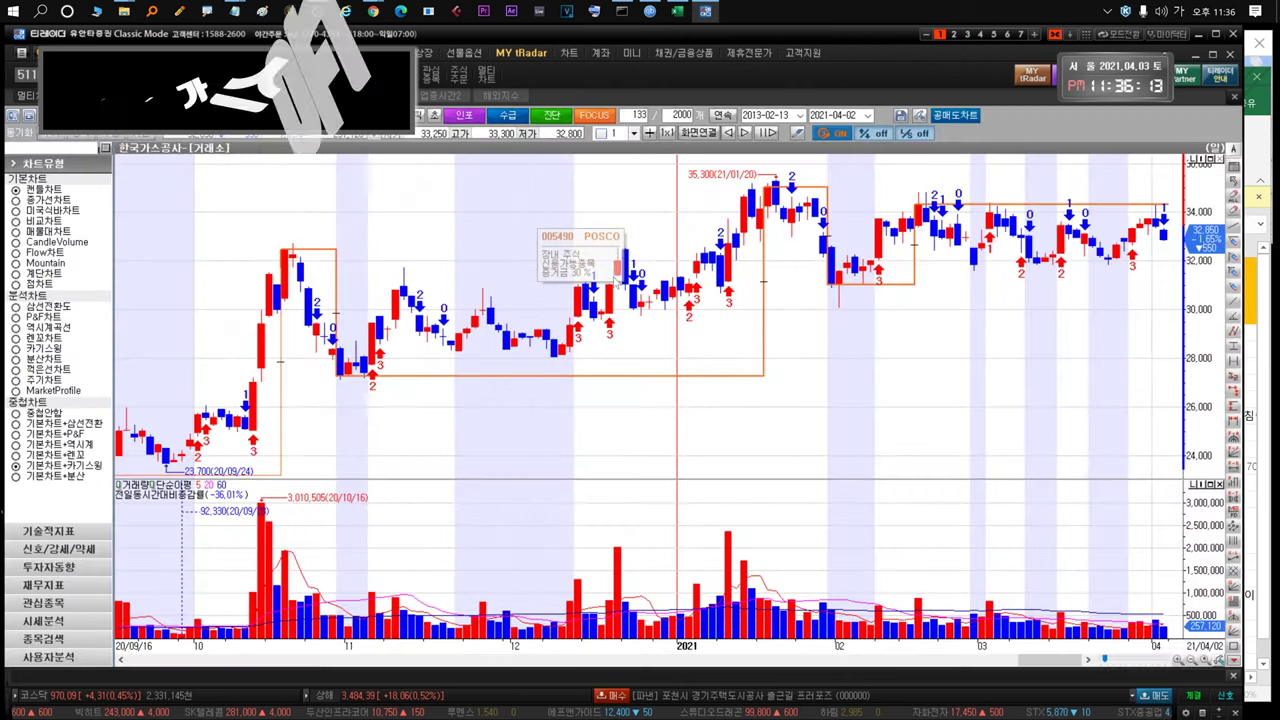
drag(1062, 269, 715, 354)
scroll(998, 376, up, 5)
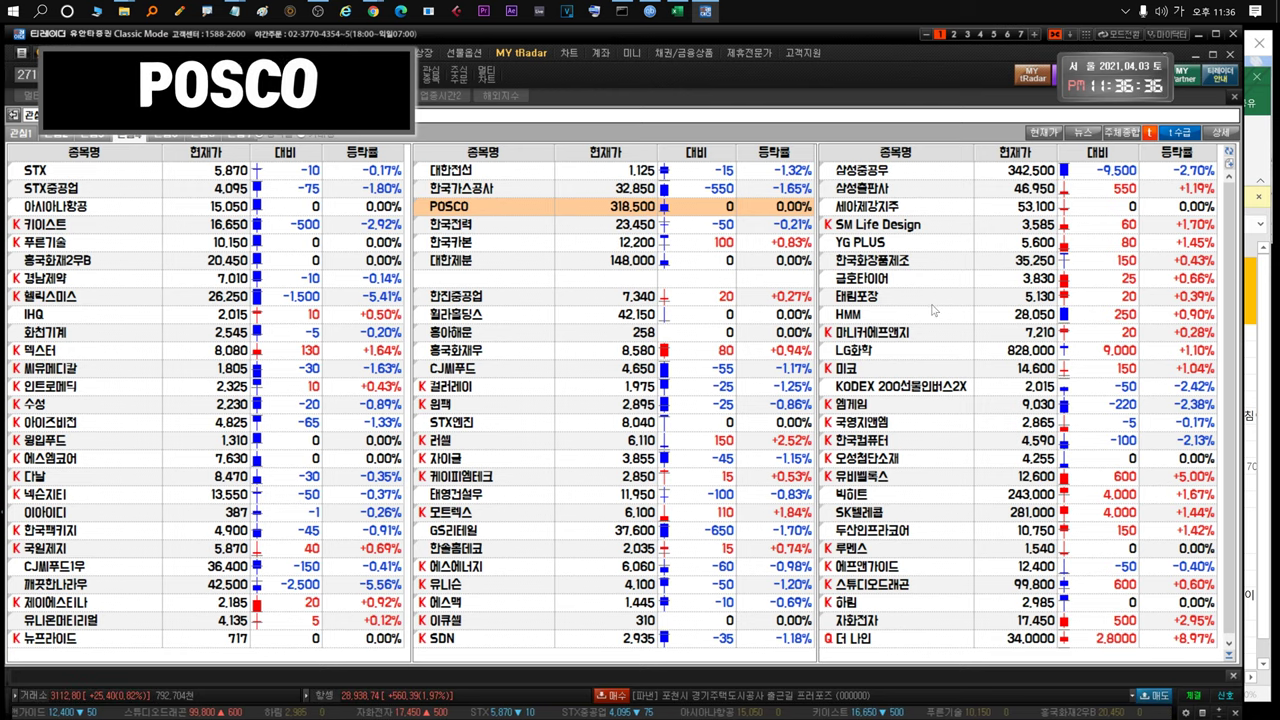
Examine POSCO's daily chart, comparing its full history since 2013 with close-ups of the price moves since 2020
key(ctrl+Tab)
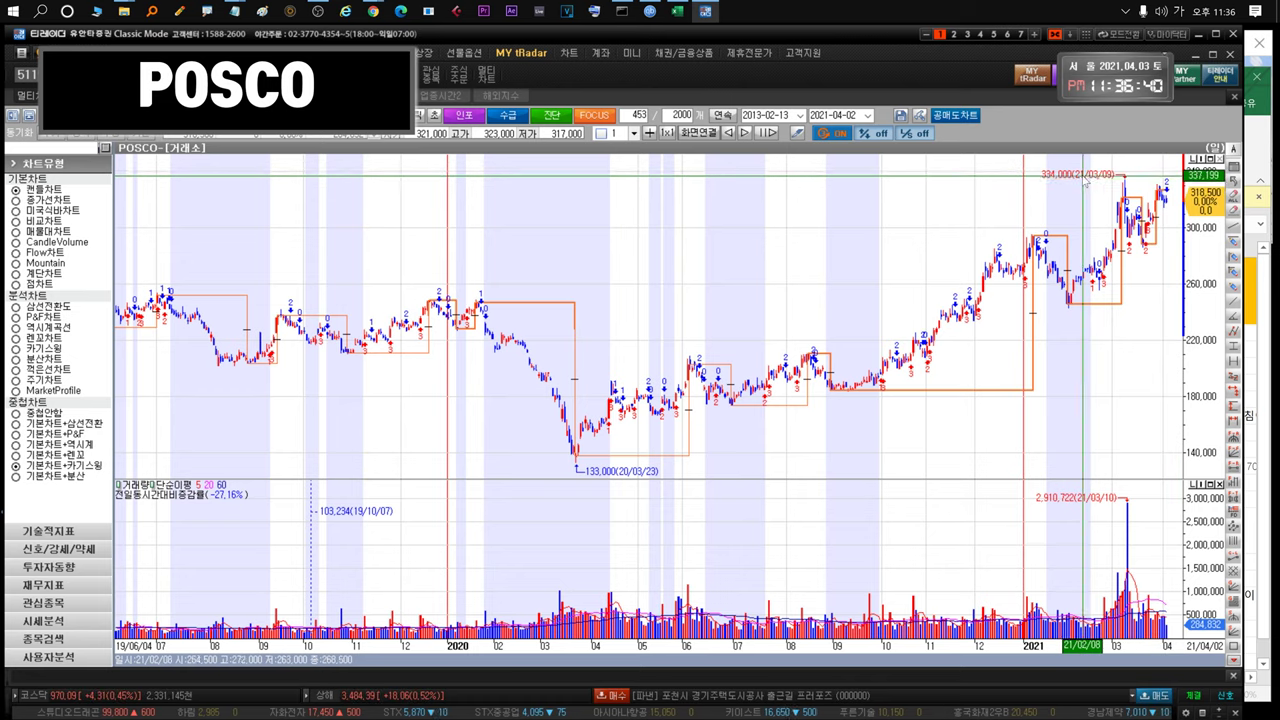
drag(1122, 297, 681, 355)
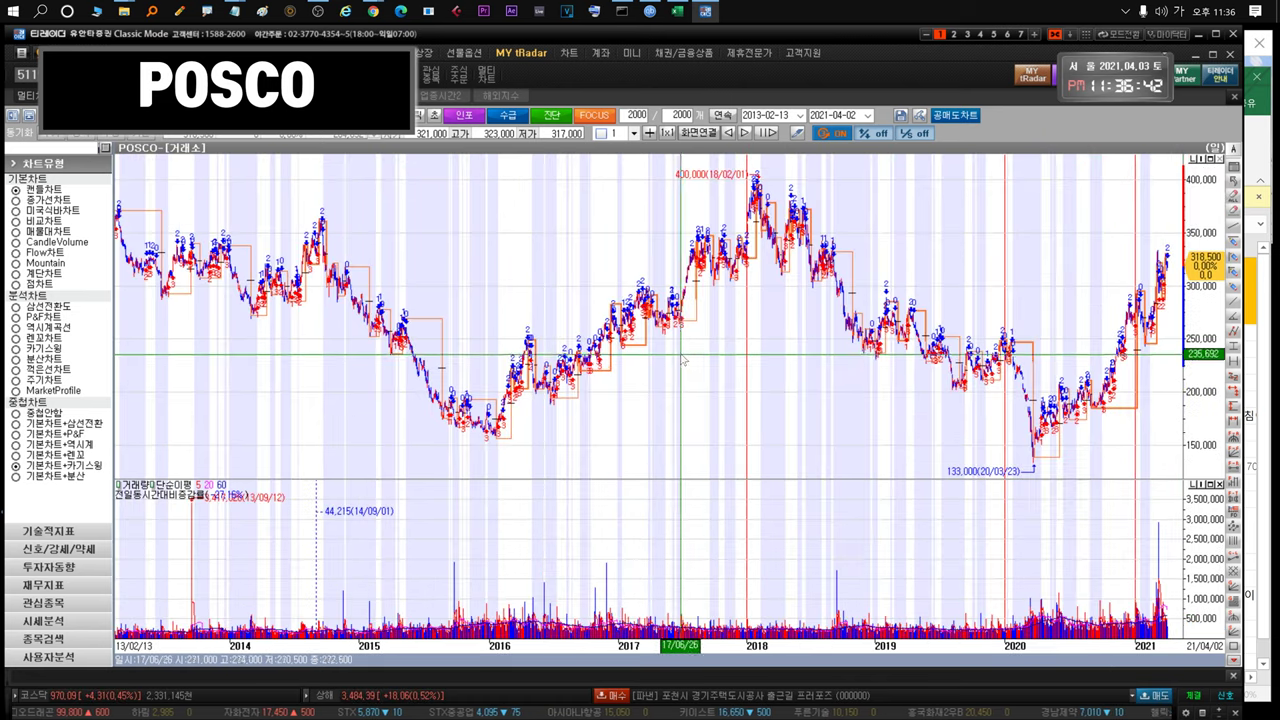
drag(1038, 290, 1174, 240)
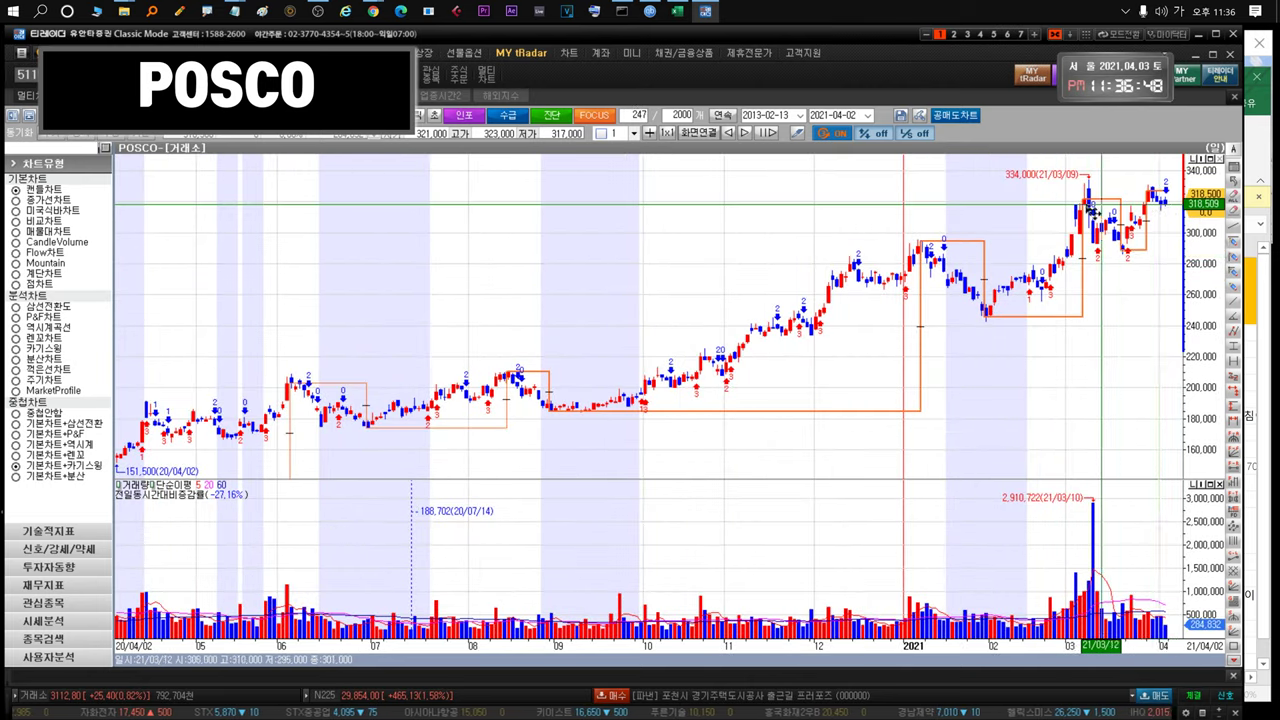
drag(1171, 301, 1006, 375)
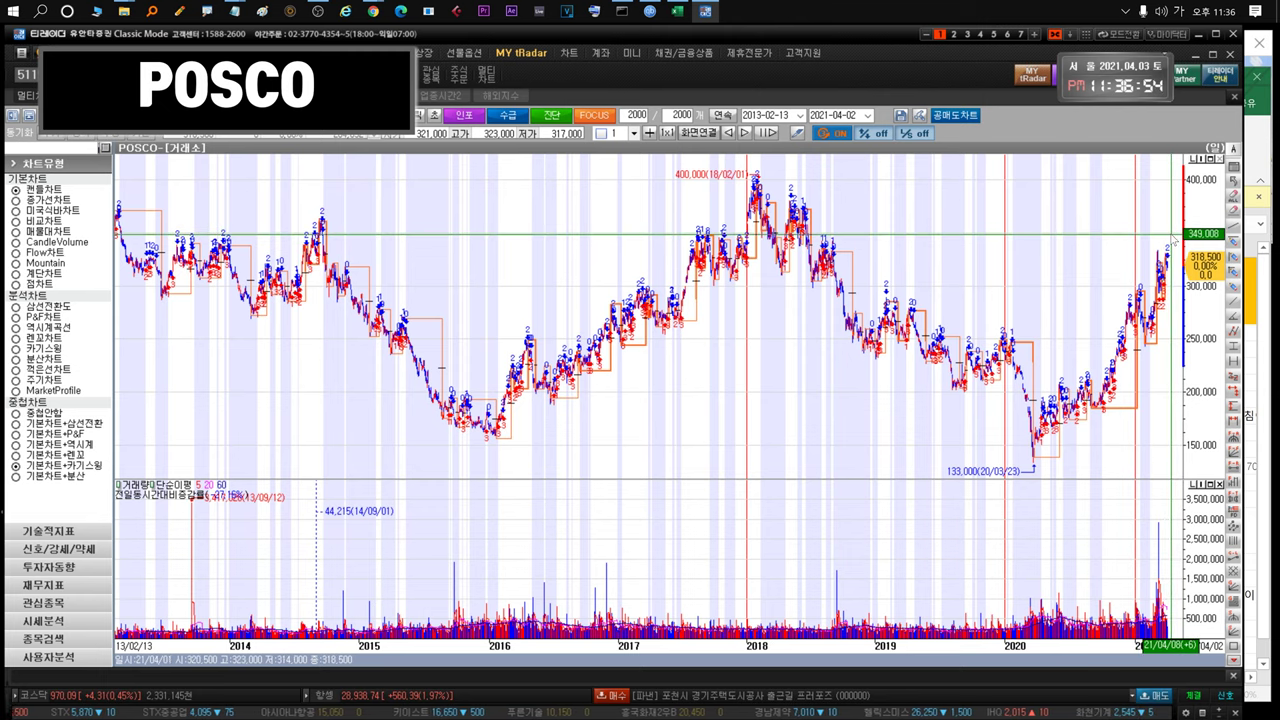
drag(1148, 343, 1070, 337)
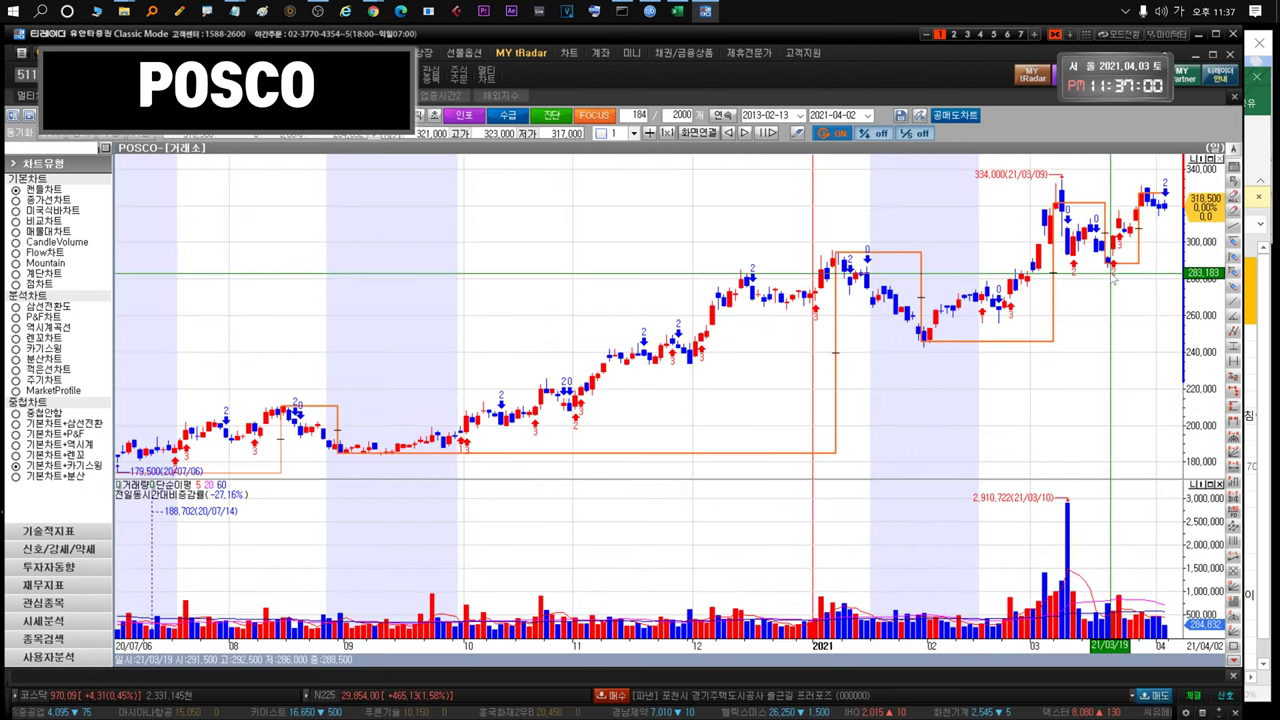
mouse_move(1116, 268)
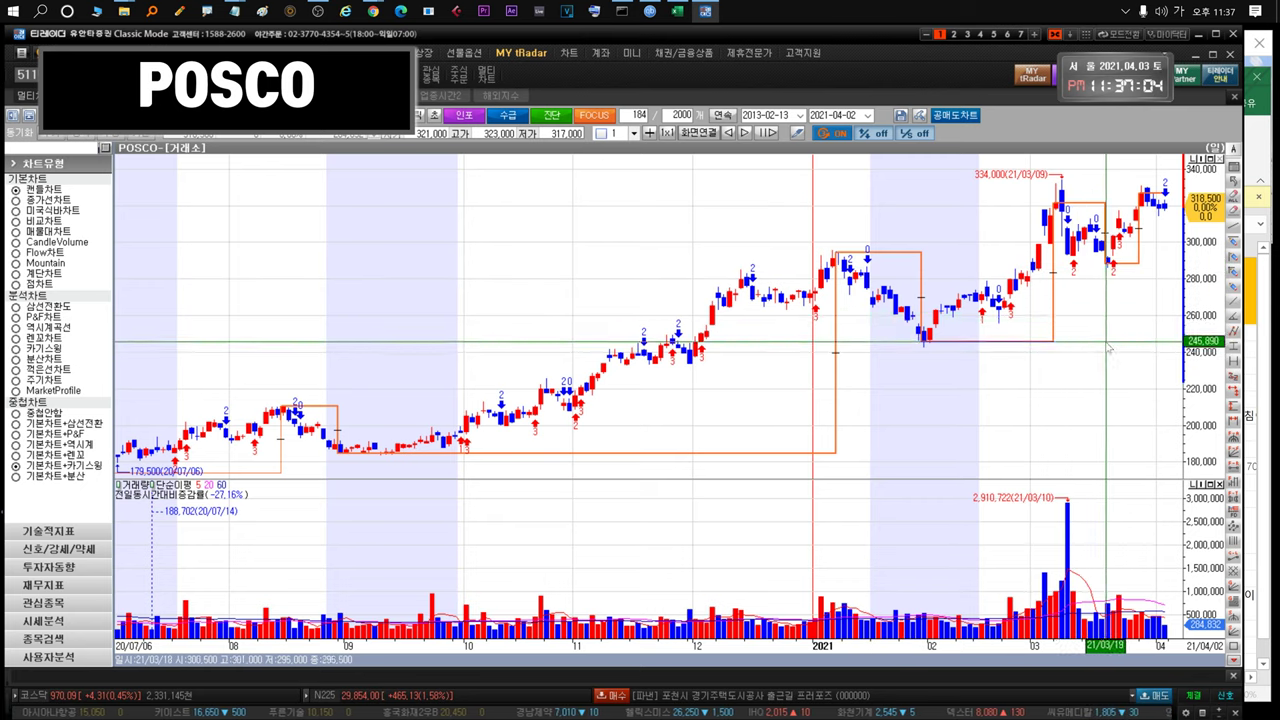
drag(1104, 342, 993, 299)
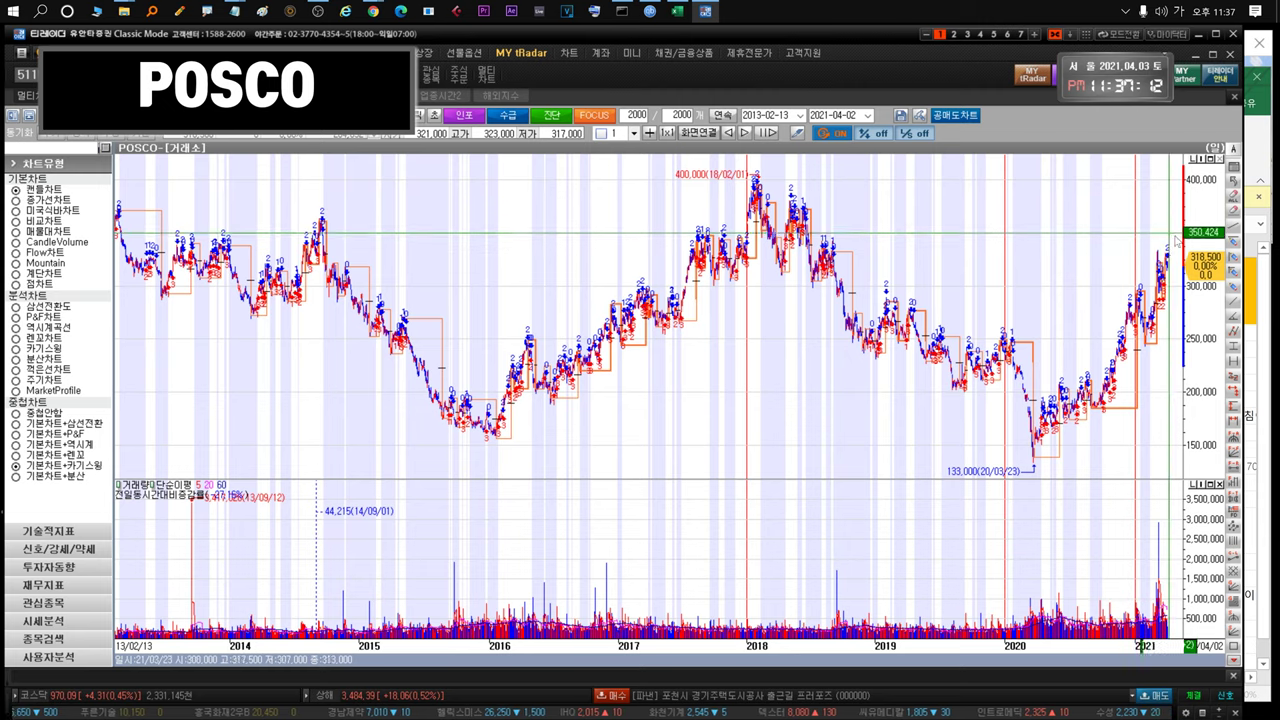
Switch to the stock workbook in Excel and open POSCO's notes on the posco sheet
click(1268, 325)
key(shift+Down)
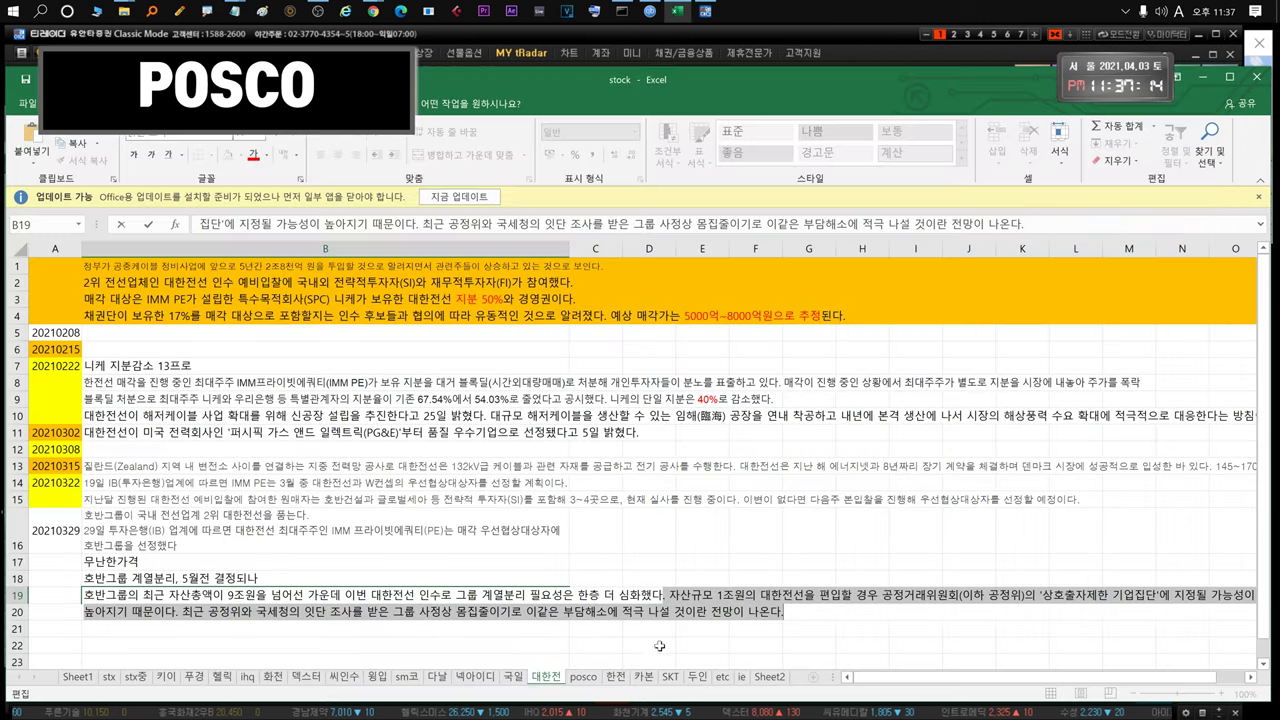
click(578, 677)
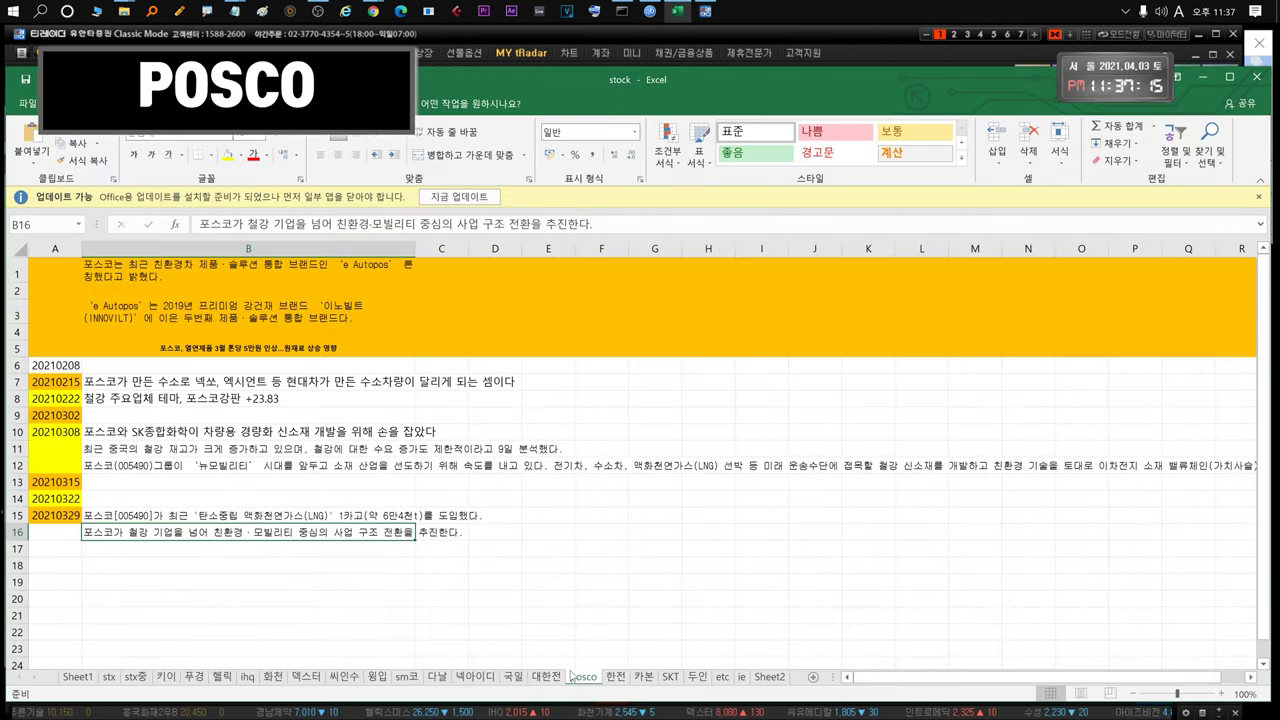
Read POSCO's 20210329 note in B15 on the carbon-neutral LNG cargo
click(233, 516)
click(233, 531)
click(236, 514)
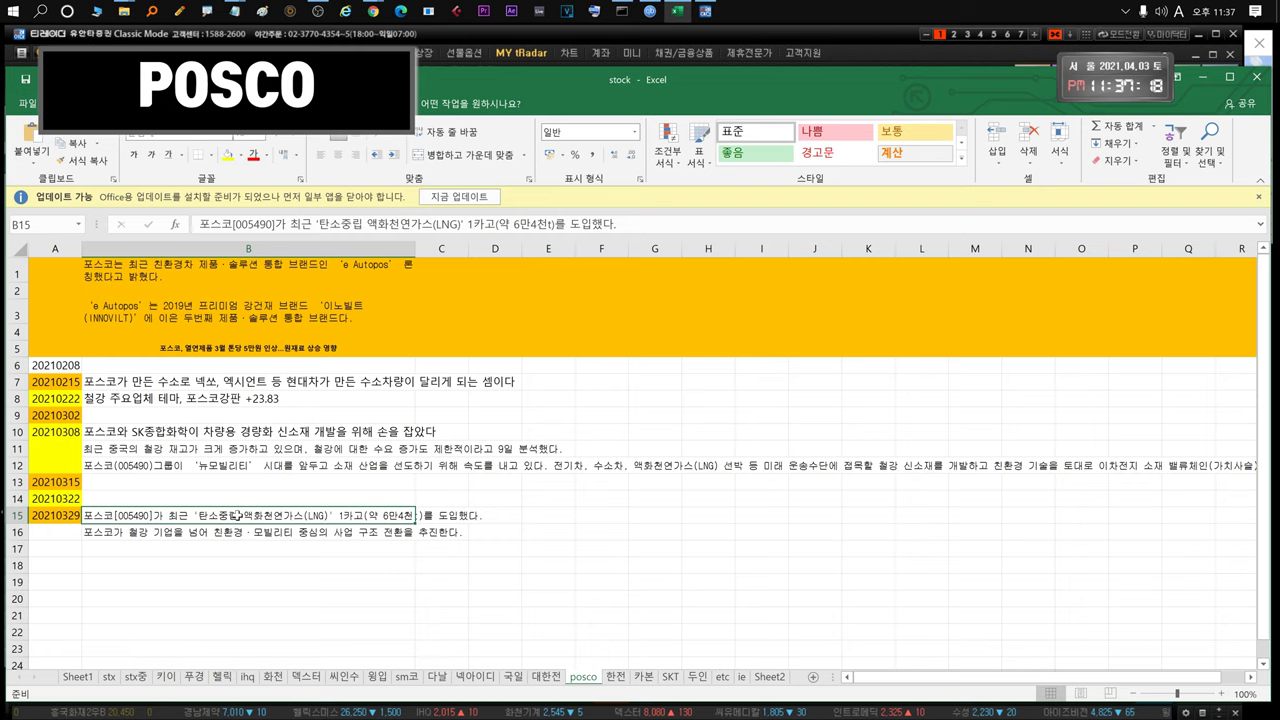
double_click(240, 516)
drag(198, 516, 484, 516)
Read POSCO's note in B16, highlighting the phrase on its shift to an eco-friendly, mobility-centred business structure
click(154, 532)
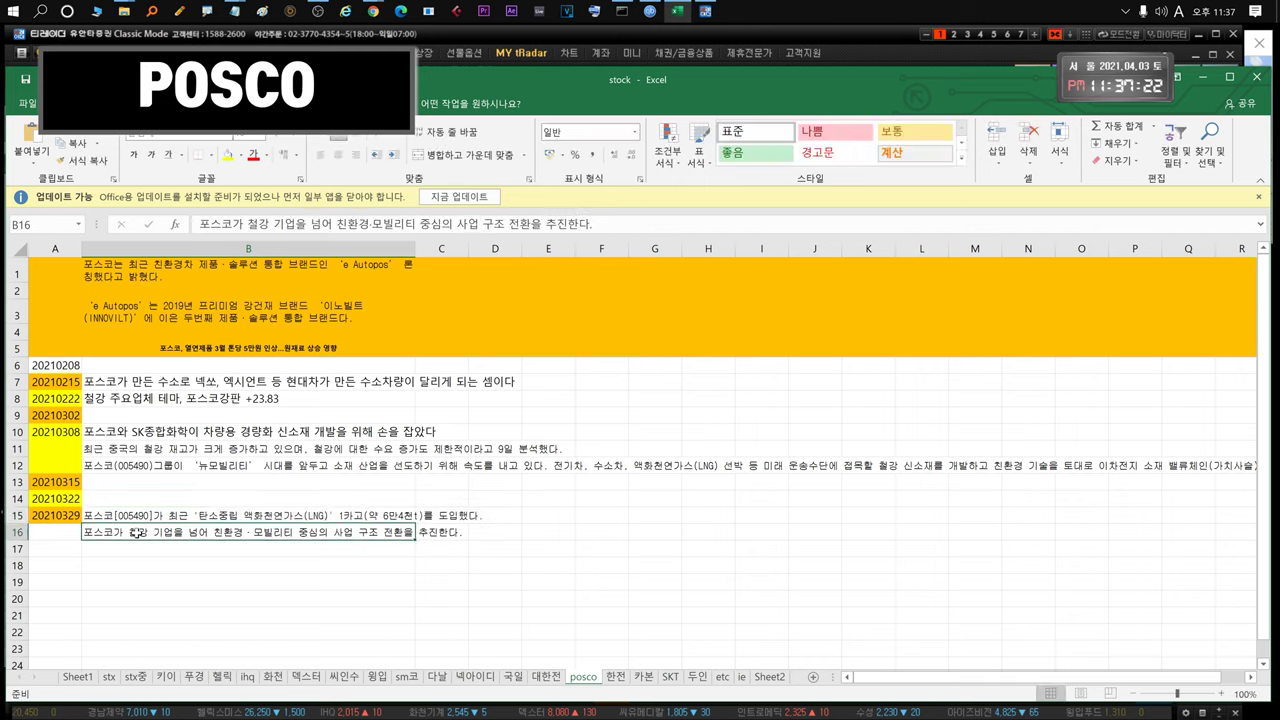
double_click(212, 532)
drag(212, 532, 416, 532)
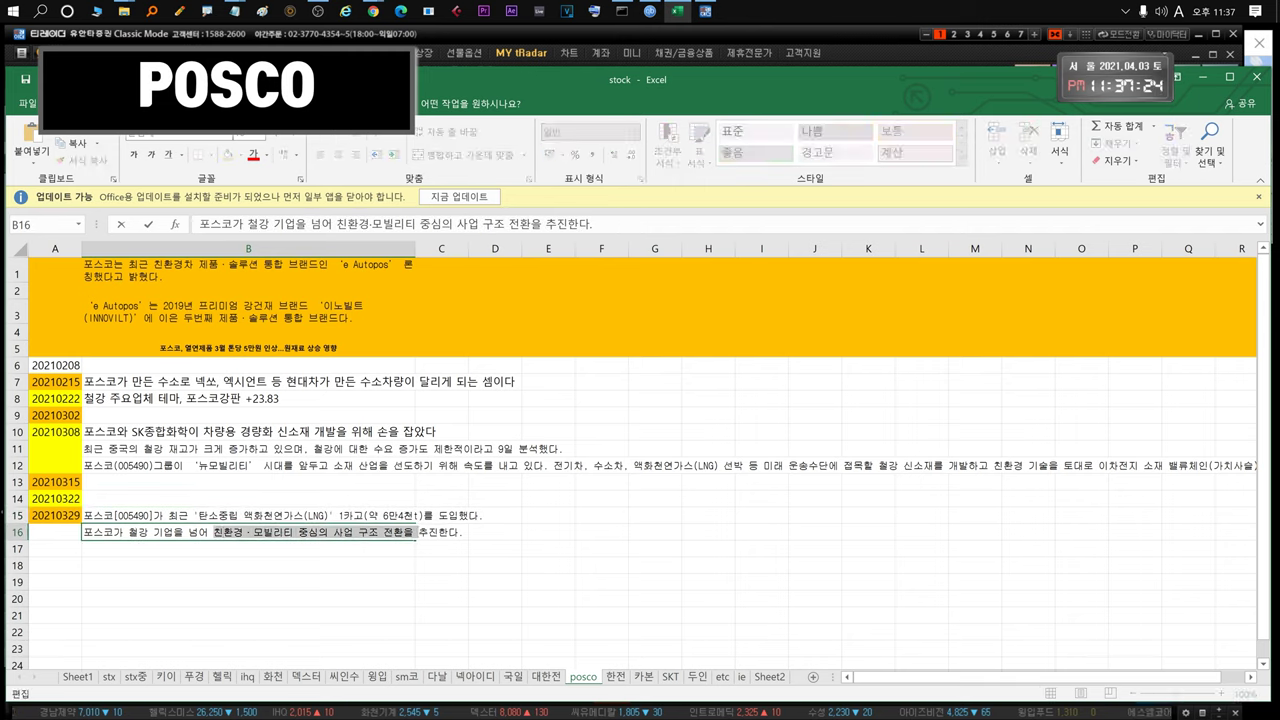
key(Escape)
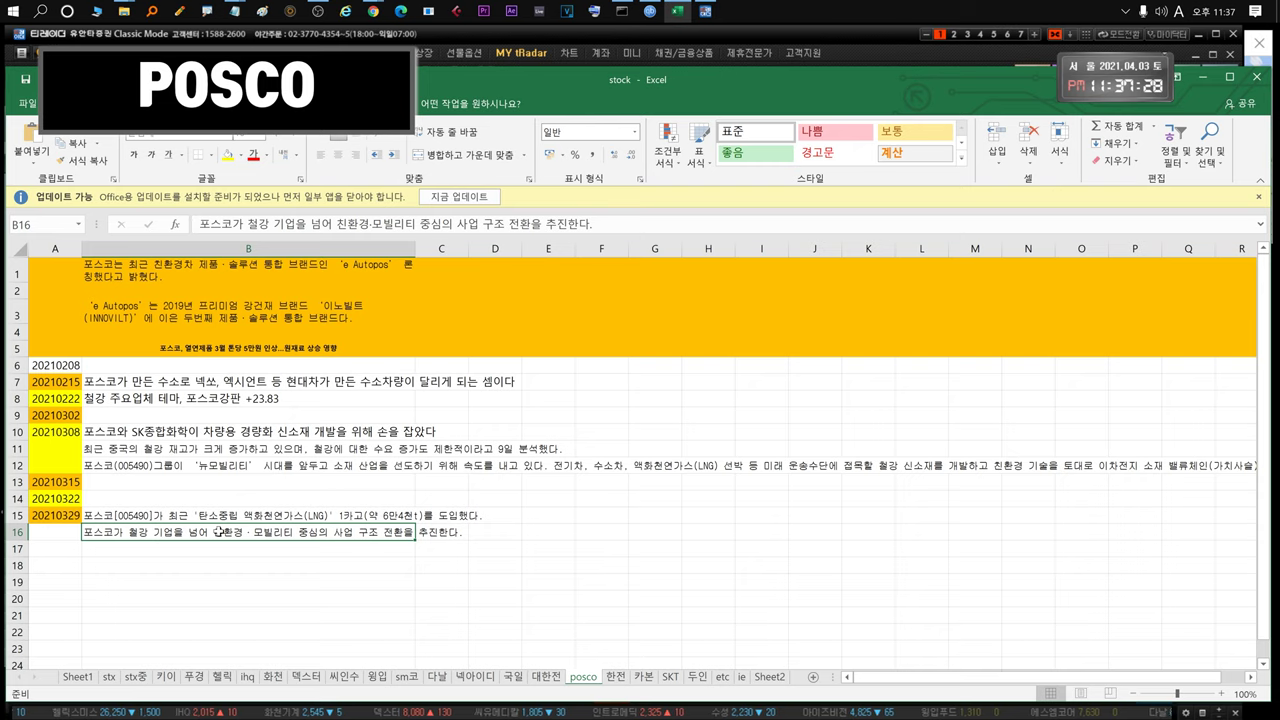
click(268, 542)
click(284, 536)
click(292, 521)
click(292, 533)
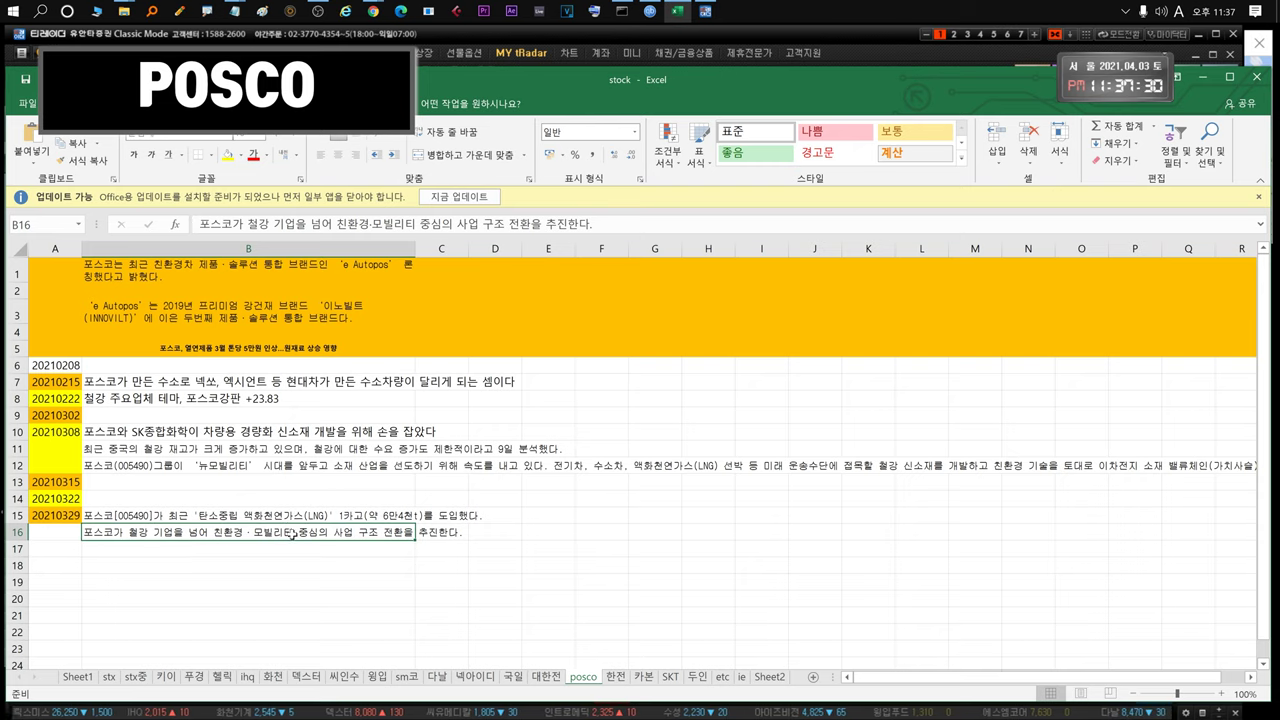
Switch back to tRadar and select 한국전력 in the watchlist
click(552, 30)
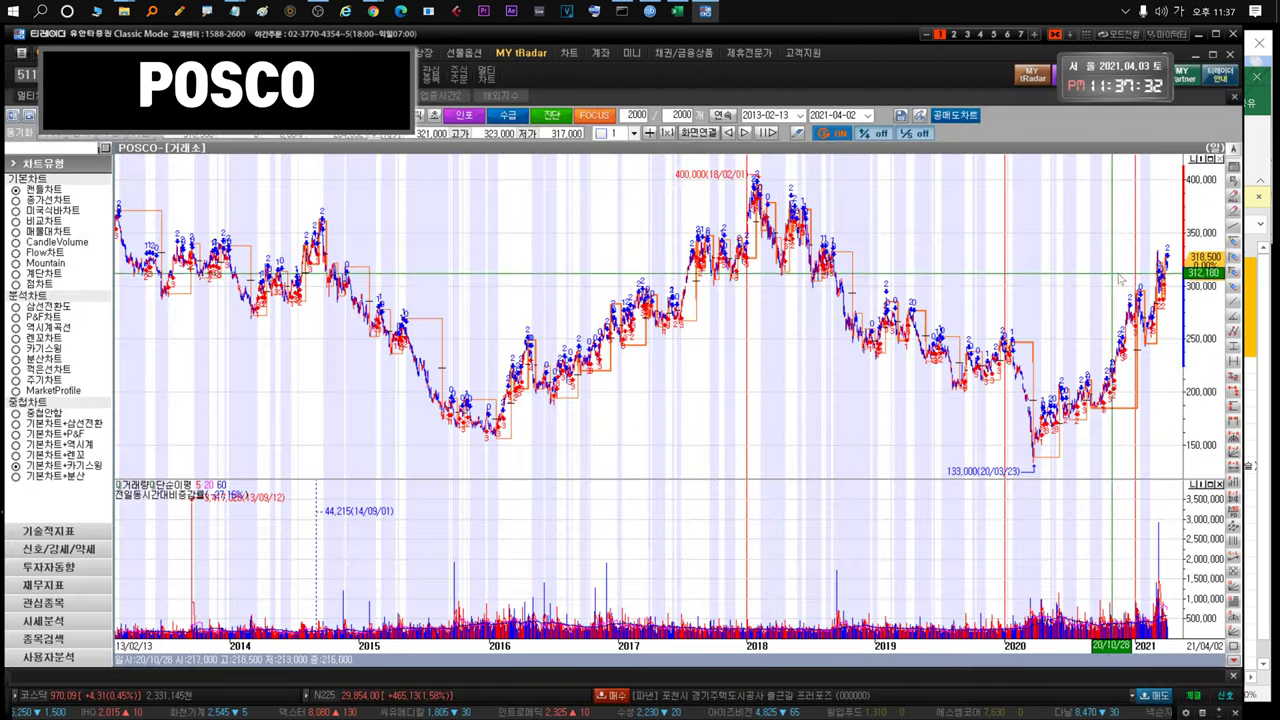
key(ctrl+Tab)
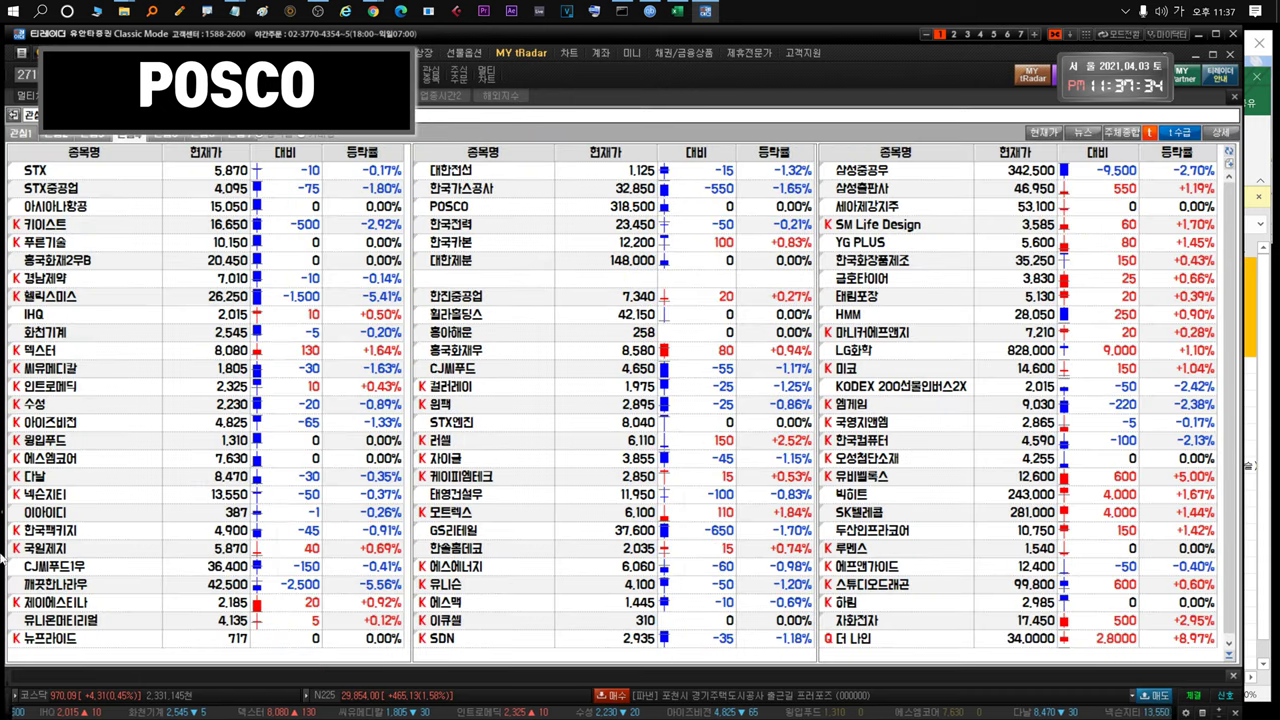
click(484, 226)
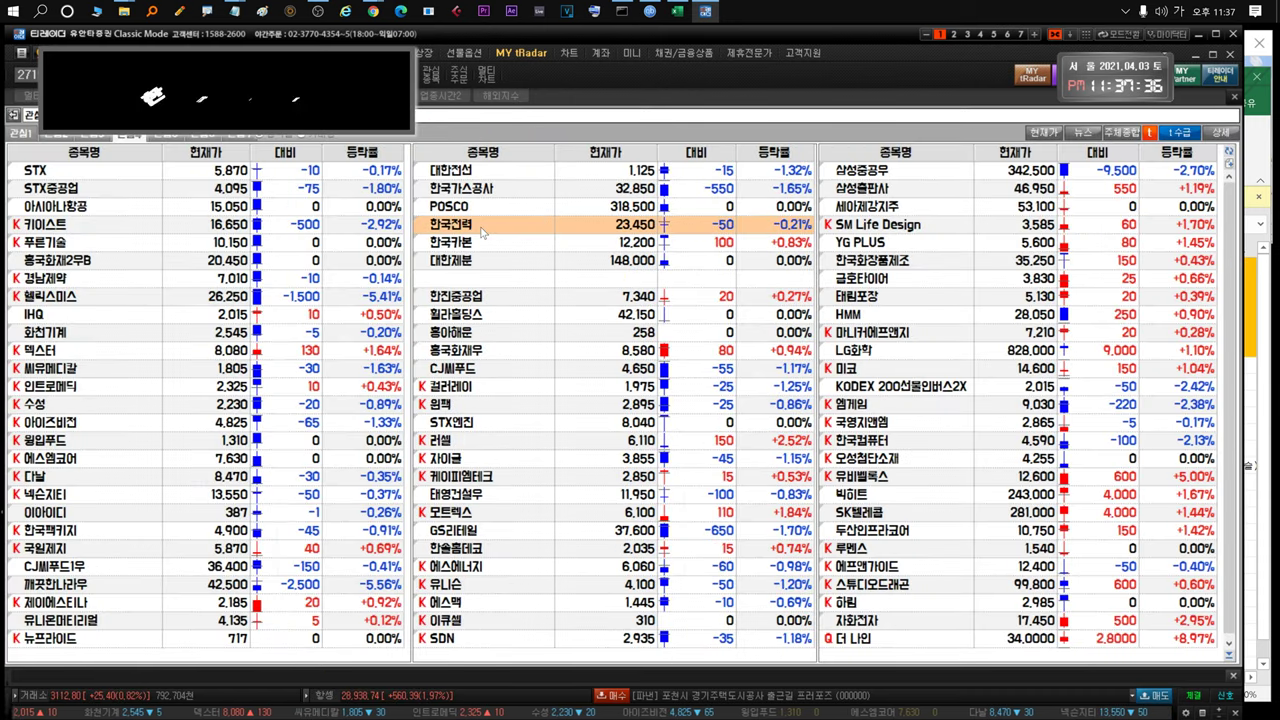
Read 한국전력's notes on the 한전 sheet in Excel, including B11 on the electricity rate hike, then return to the watchlist
click(1251, 343)
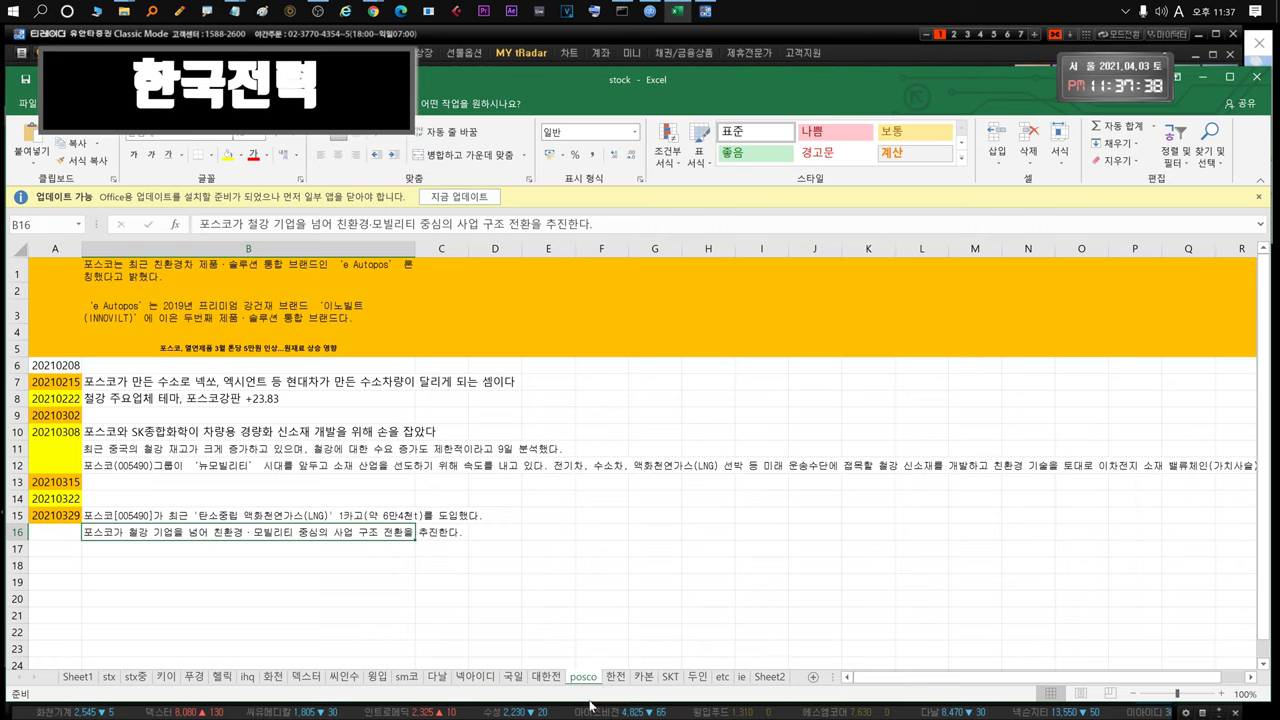
click(615, 677)
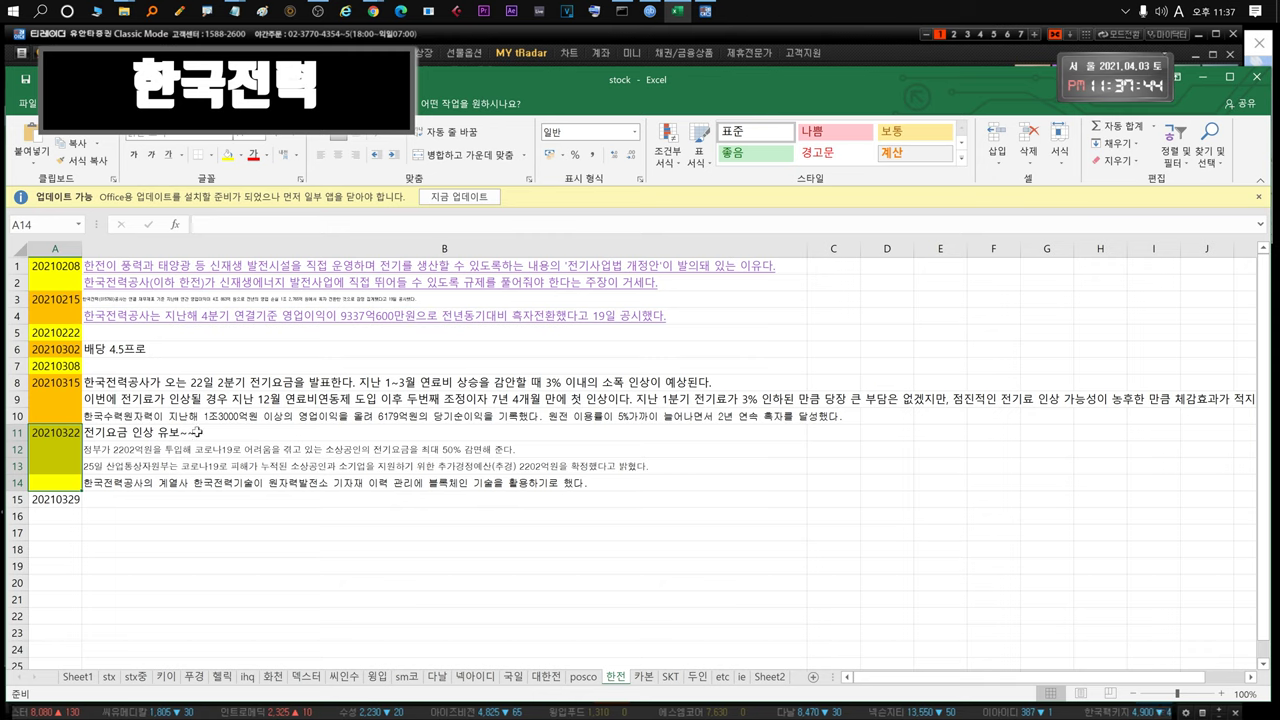
click(134, 432)
click(458, 31)
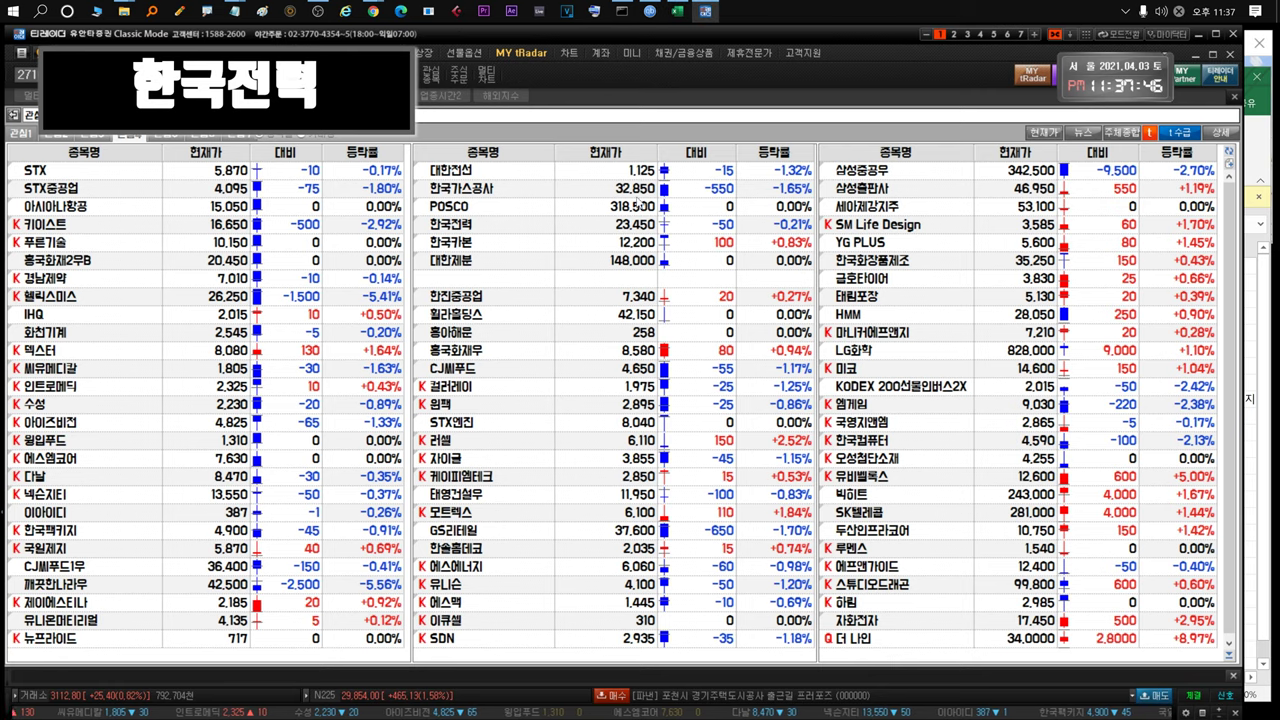
Examine 한국전력's daily chart over its full history since 2013 and since September 2019, then return to the watchlist
click(474, 228)
double_click(474, 231)
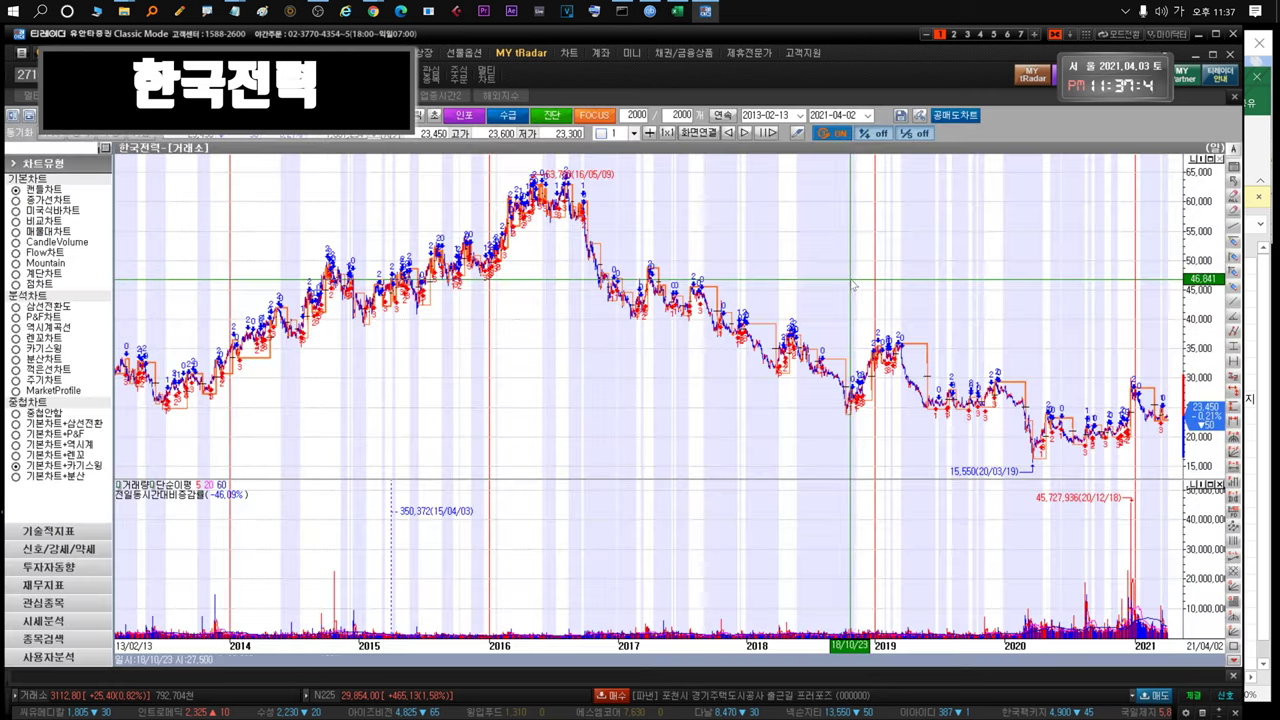
scroll(1165, 330, up, 5)
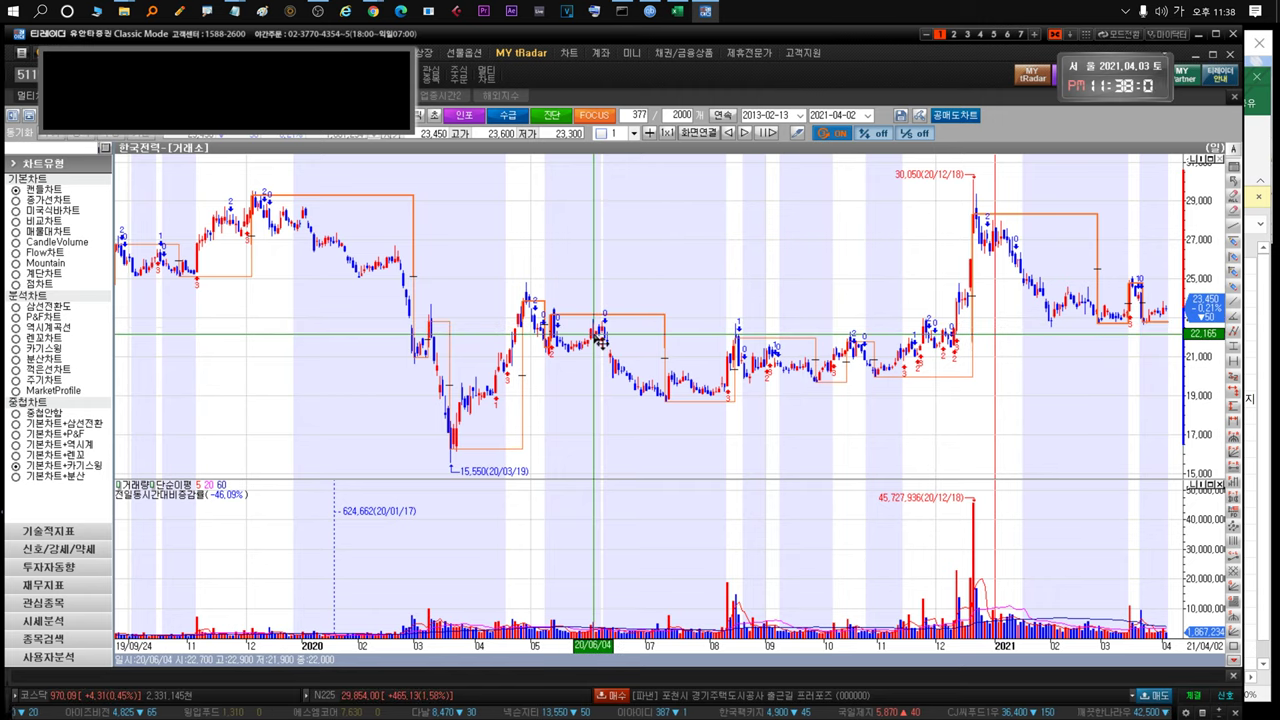
key(ctrl+Tab)
Select 한국카본 in the watchlist and examine its daily chart since October 2019 and its full history since 2013
click(514, 246)
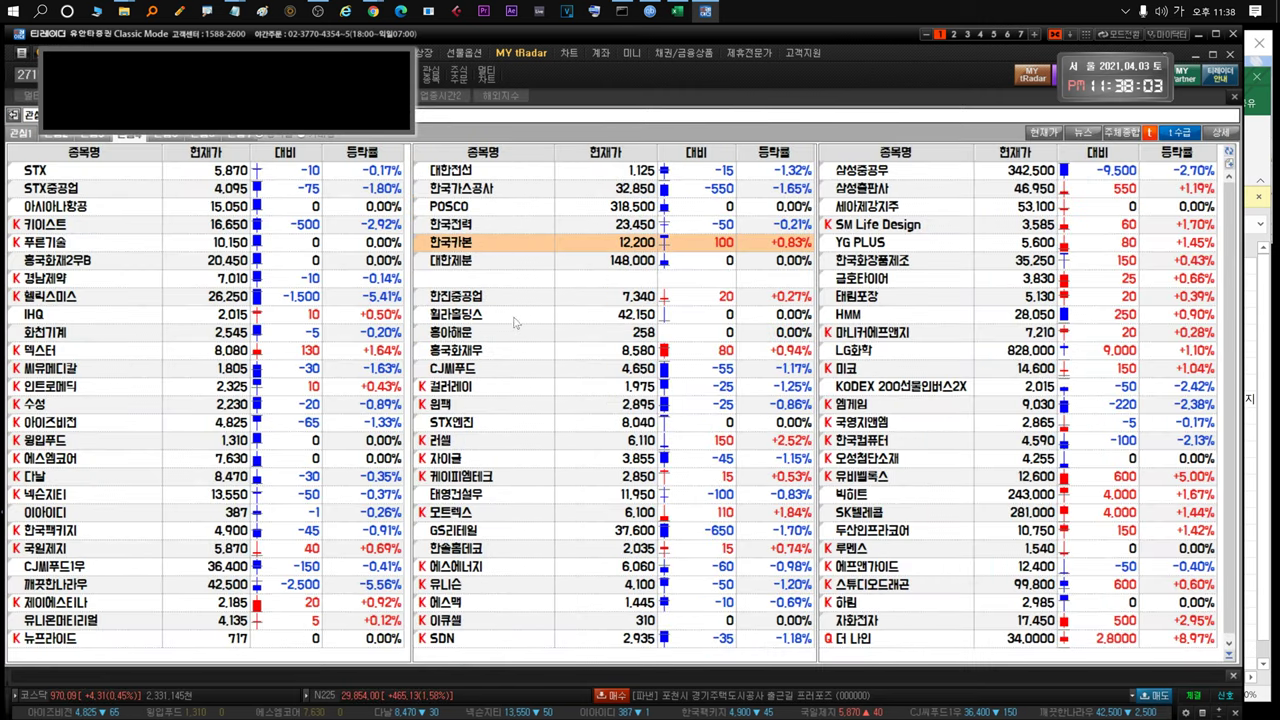
key(ctrl+Tab)
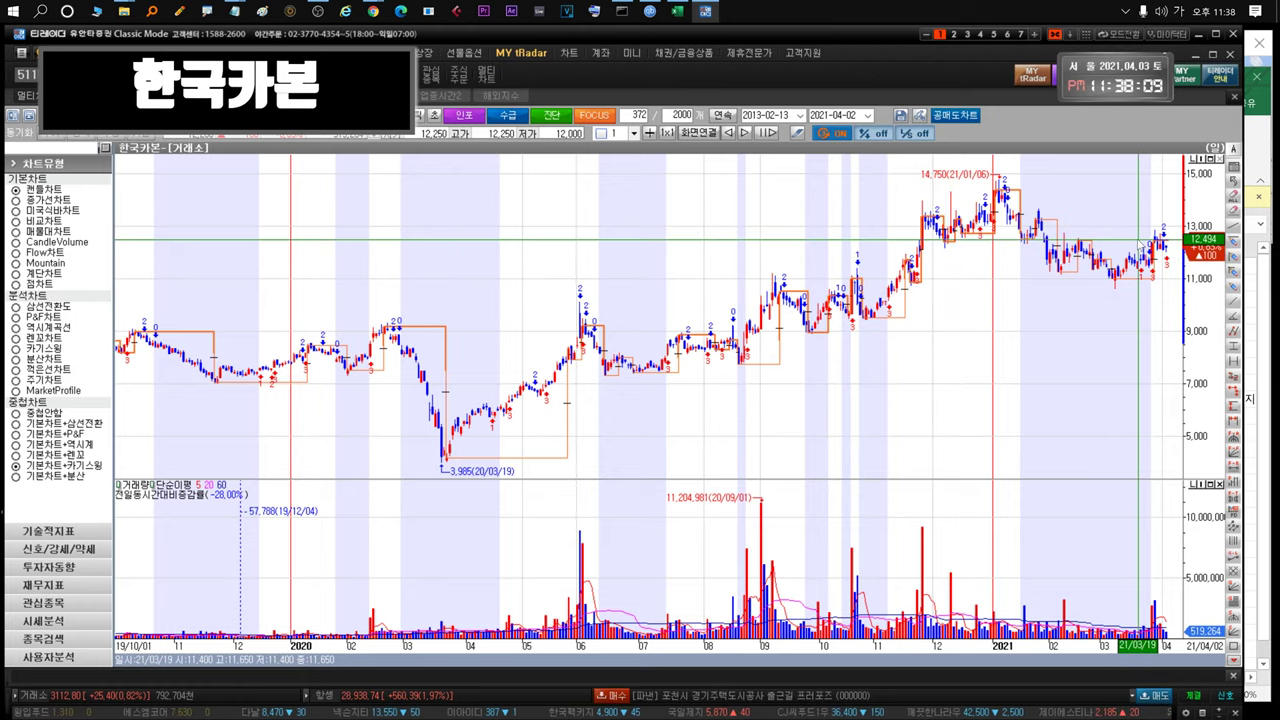
drag(1132, 360, 880, 358)
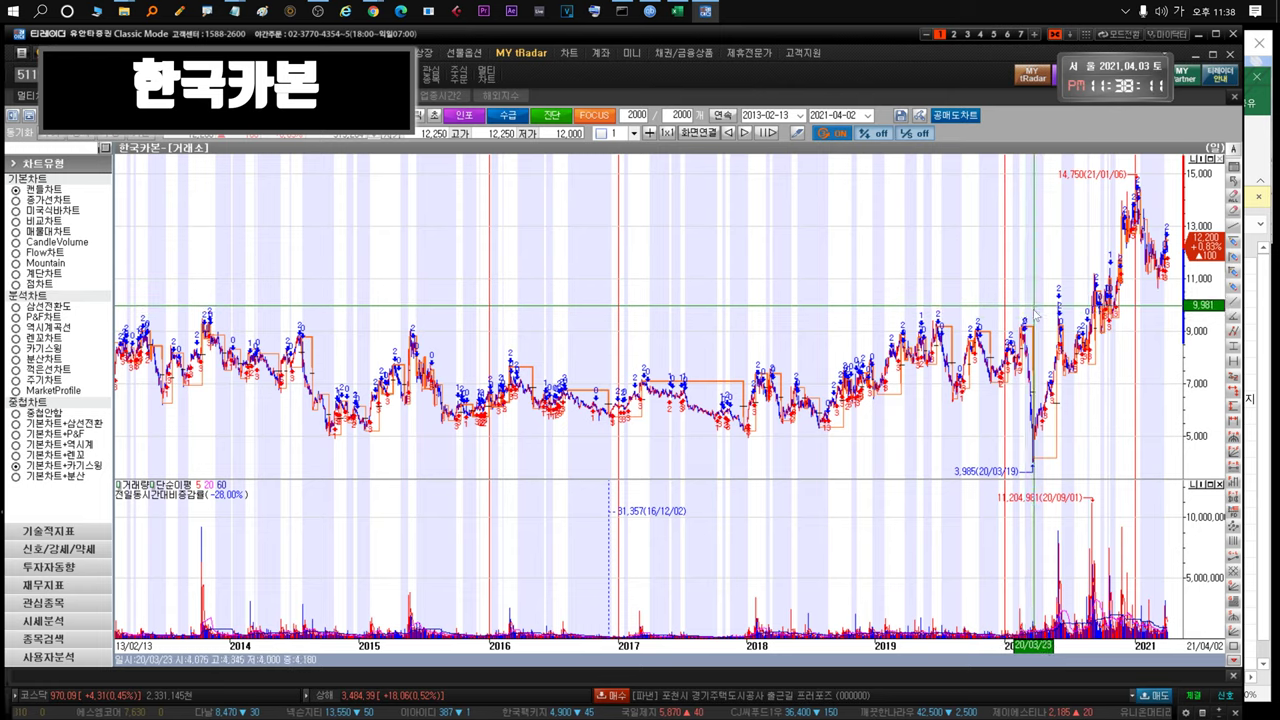
Examine 한국카본's daily chart since December 2019, then return to the watchlist
drag(1176, 252, 1000, 258)
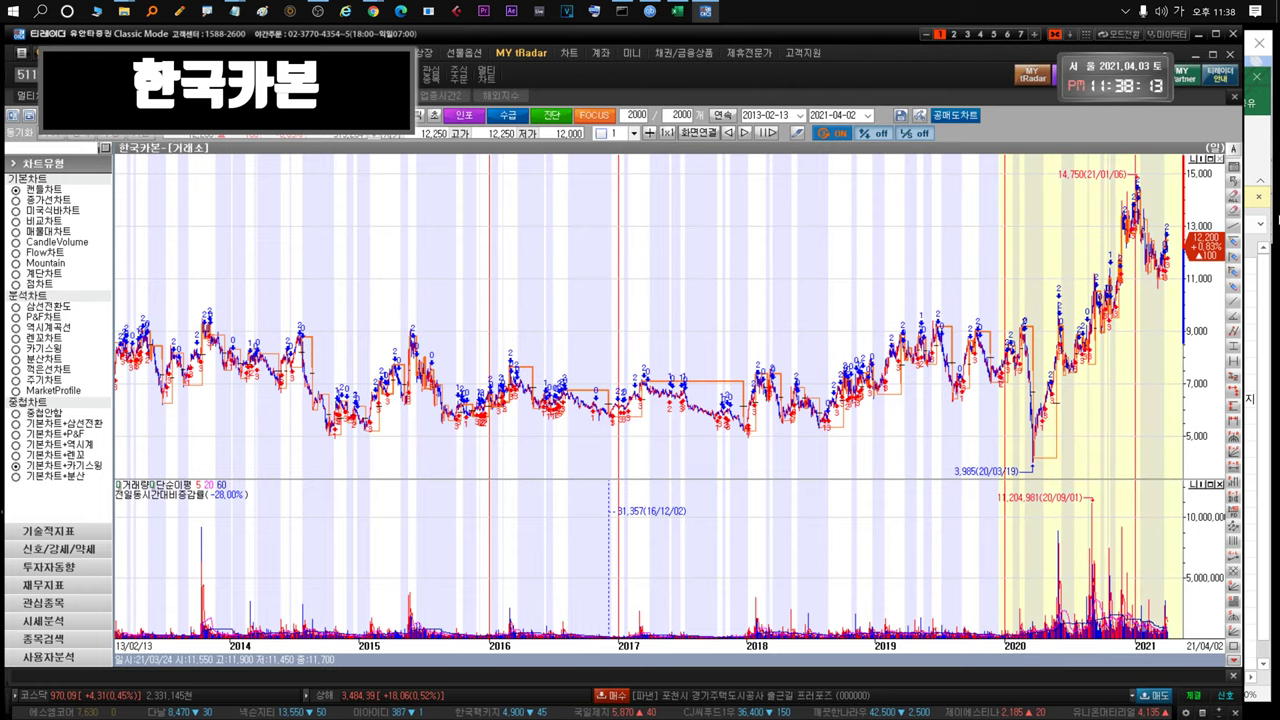
drag(1183, 320, 1183, 340)
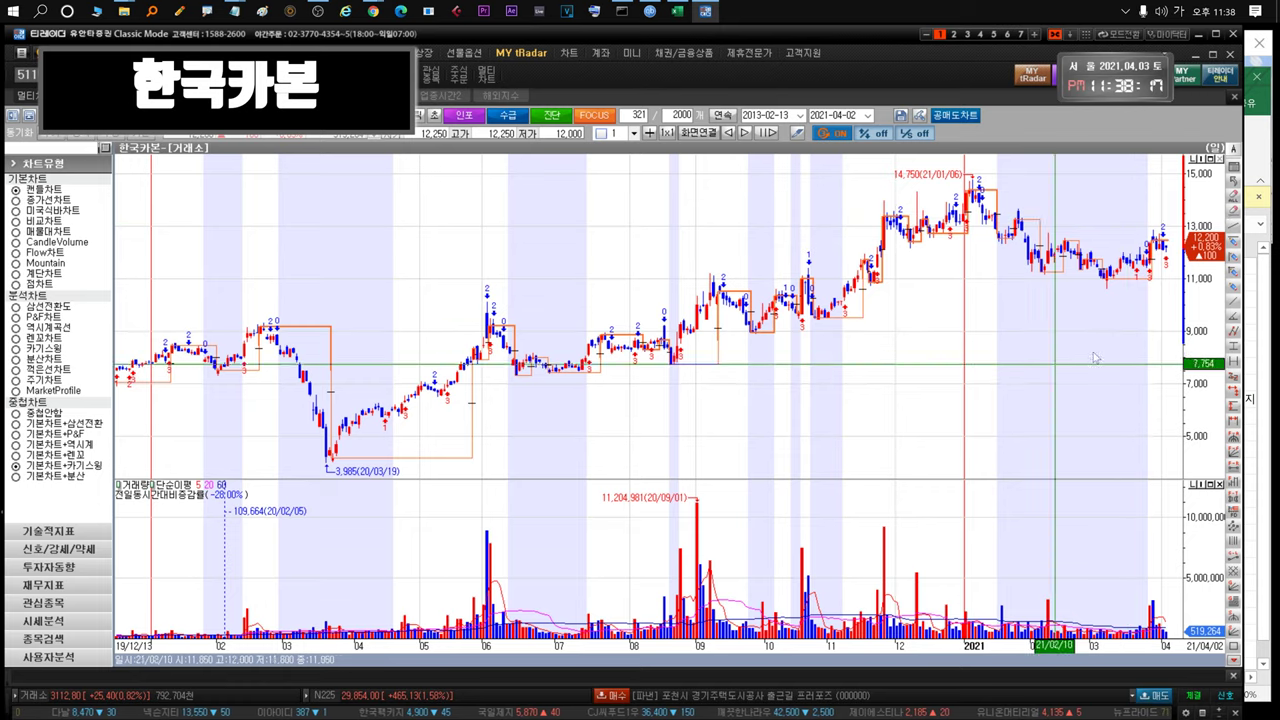
key(ctrl+Tab)
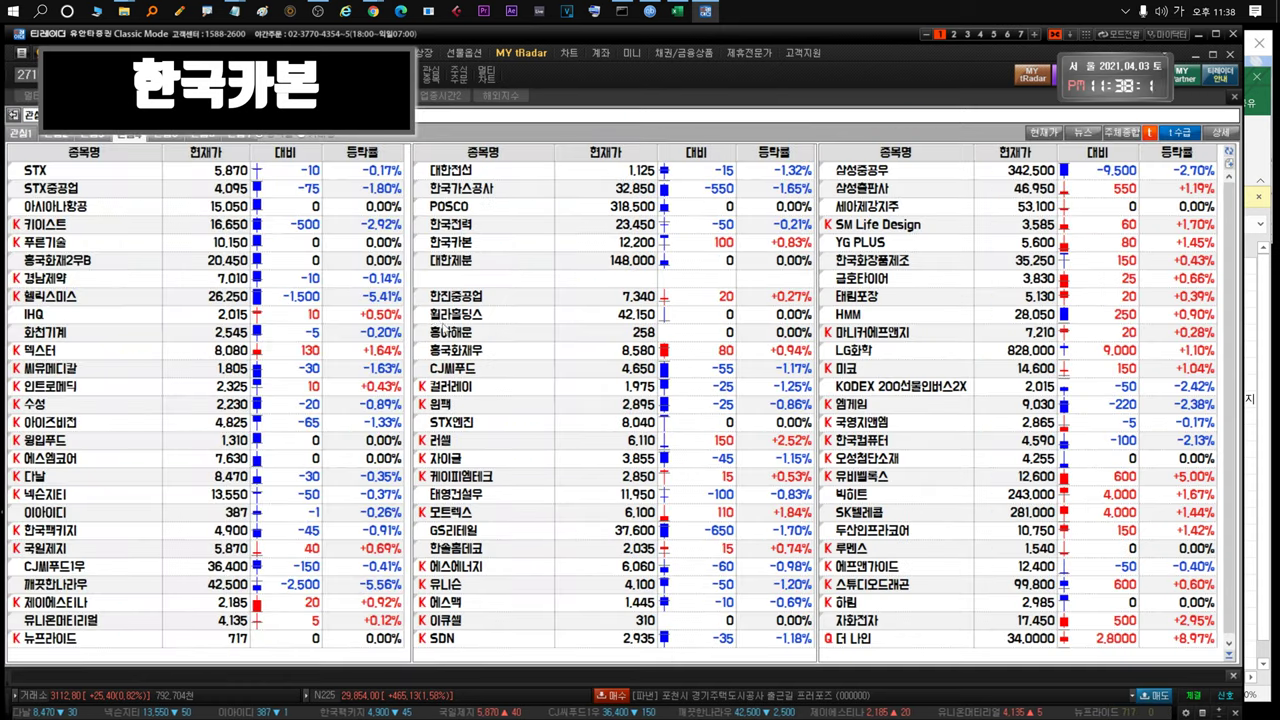
Select 대한제분 in the watchlist, open its chart, and read its notes in rows 132 and 134 of Excel's etc sheet
click(488, 262)
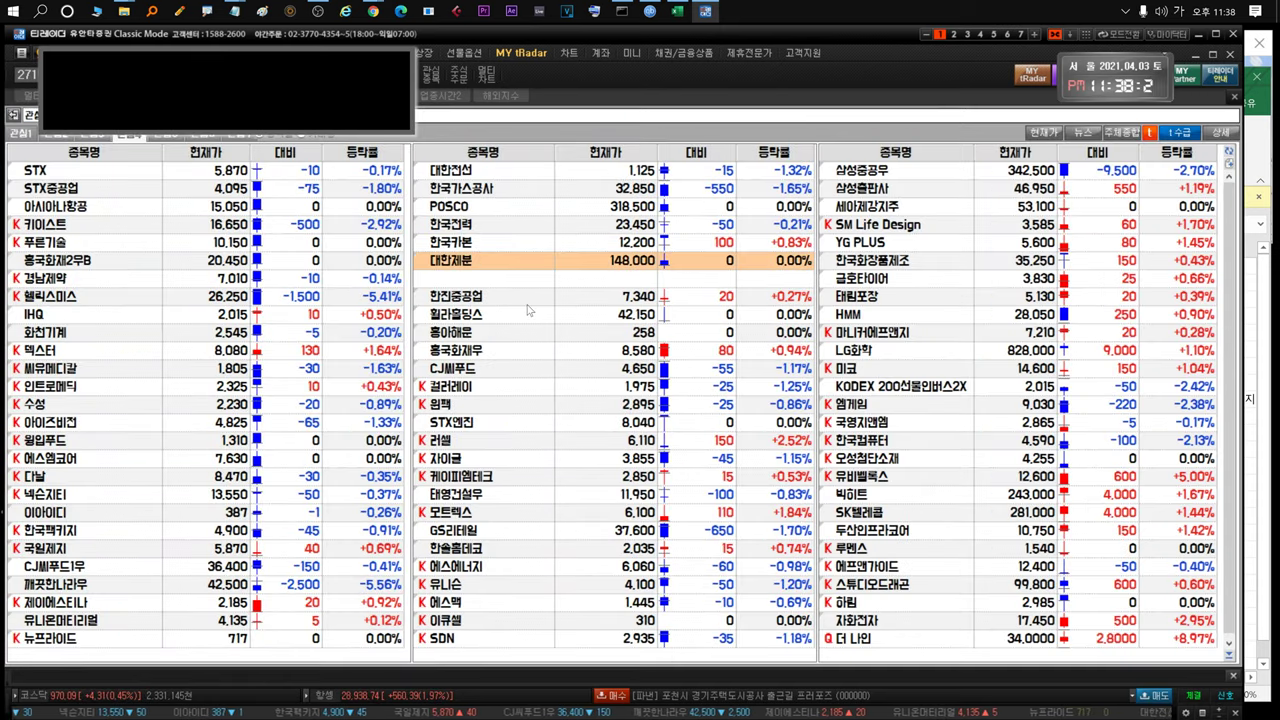
key(ctrl+Tab)
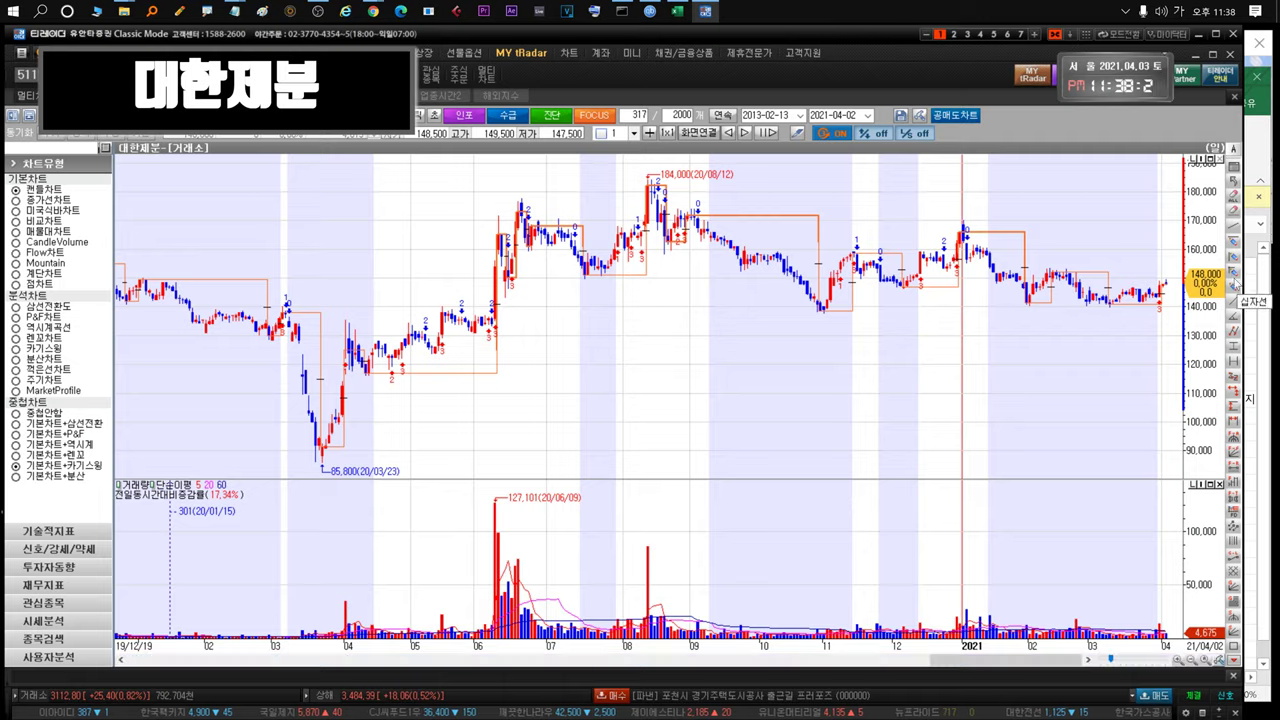
key(alt+Tab)
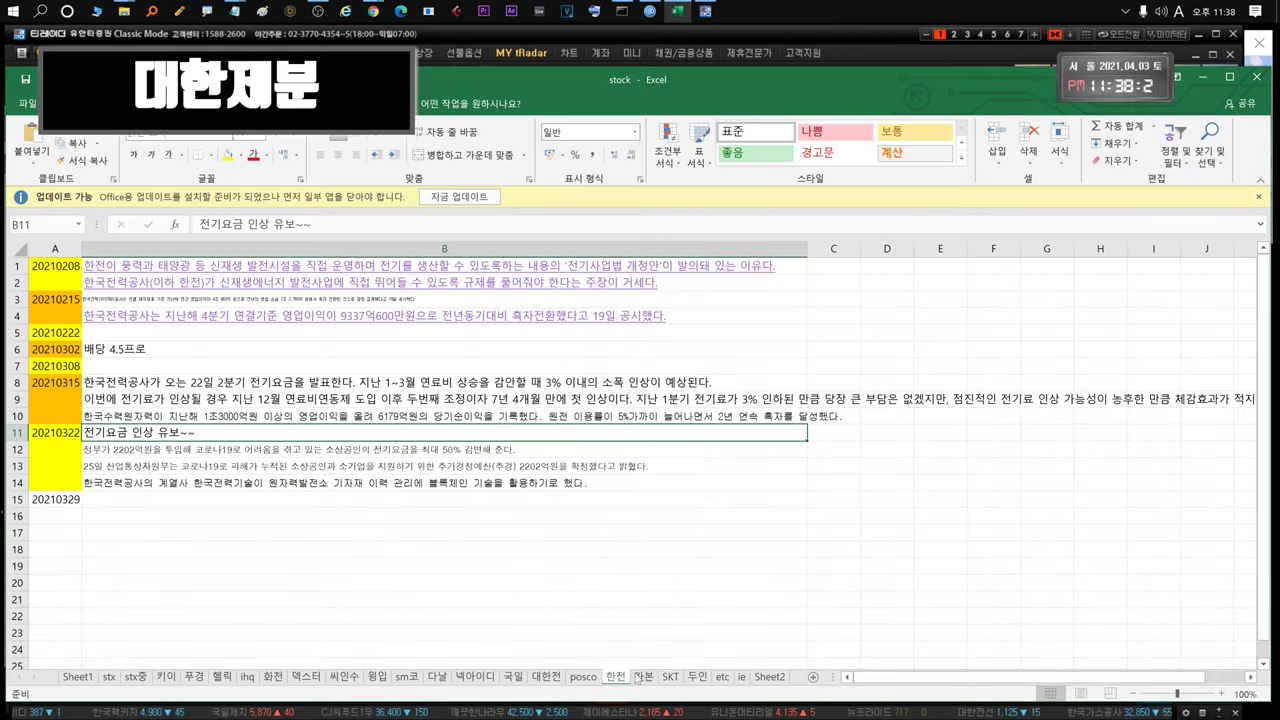
click(722, 677)
drag(40, 332, 848, 338)
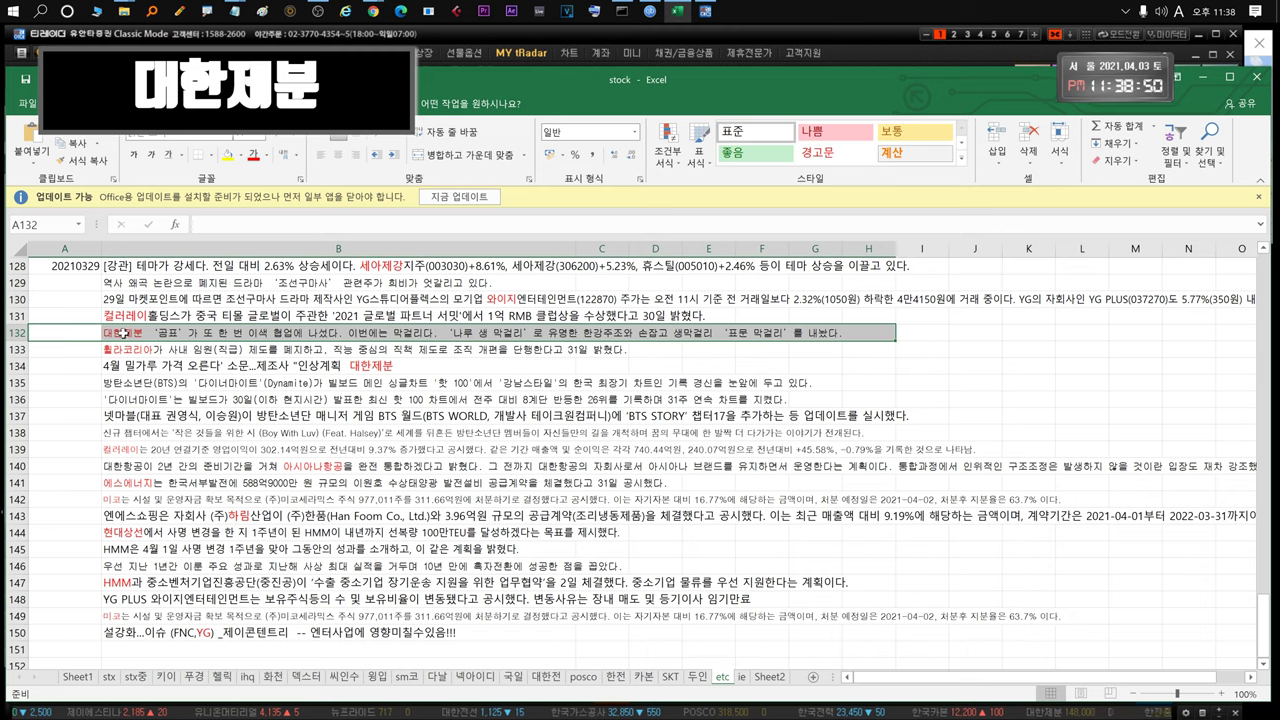
drag(58, 369, 200, 368)
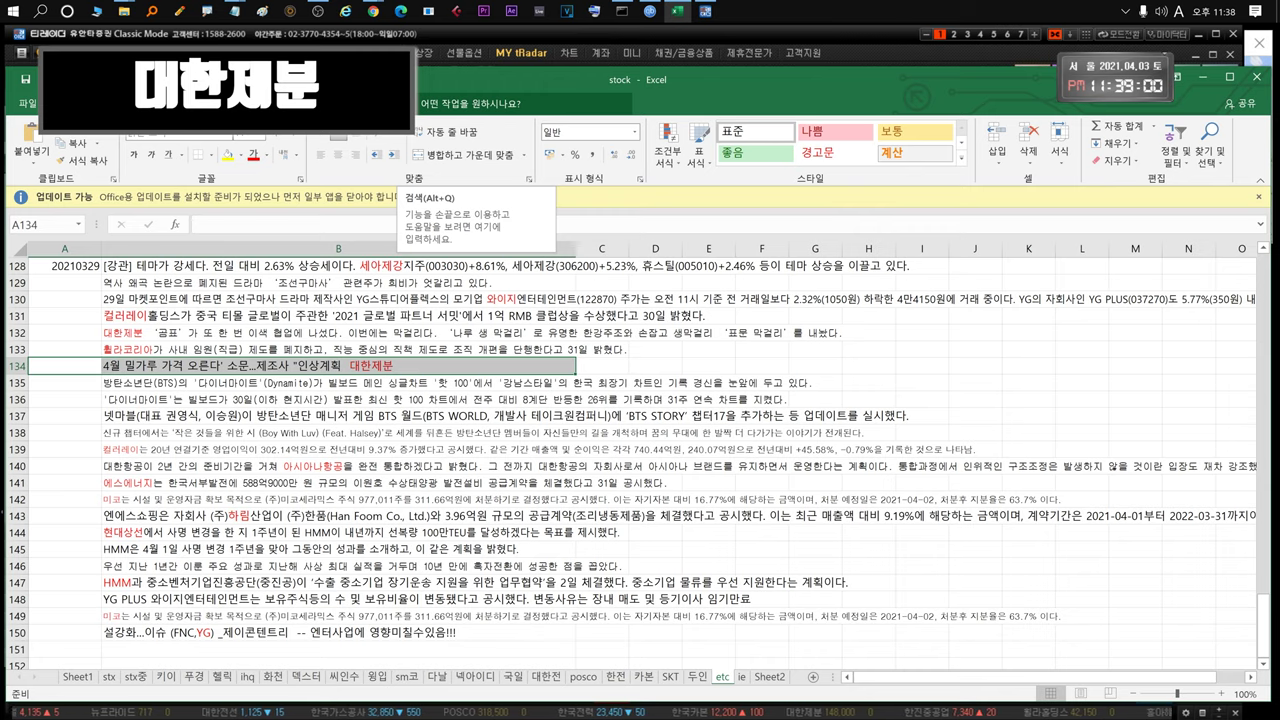
Switch to tRadar and examine 대한제분's daily chart over its full history since 2013 and since January 2019, then return to the watchlist
click(504, 44)
scroll(965, 340, down, 10)
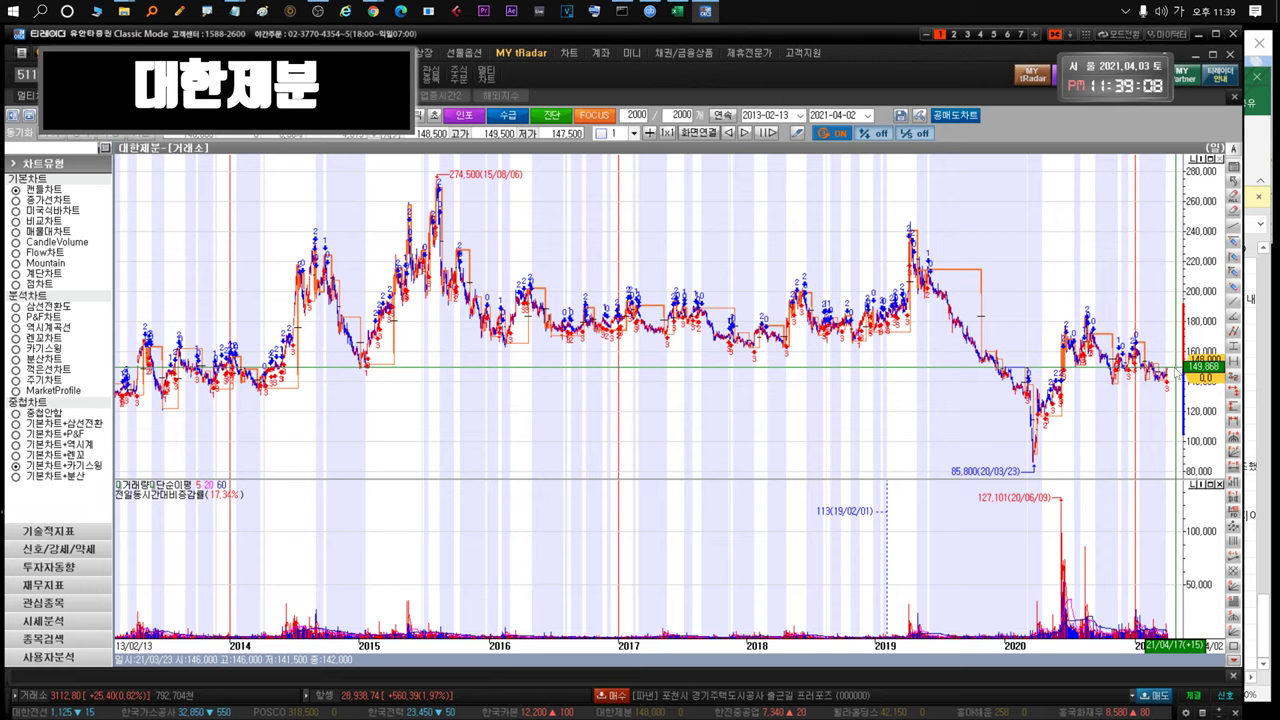
scroll(1140, 370, up, 3)
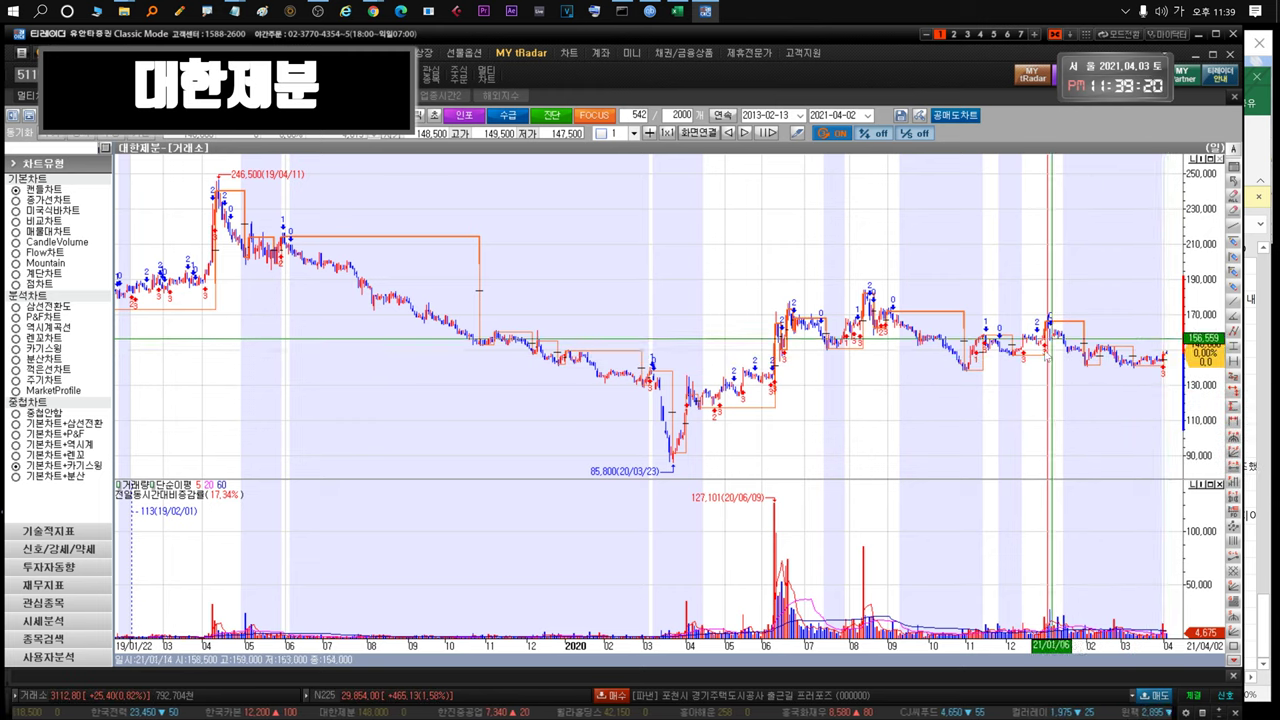
key(ctrl+Tab)
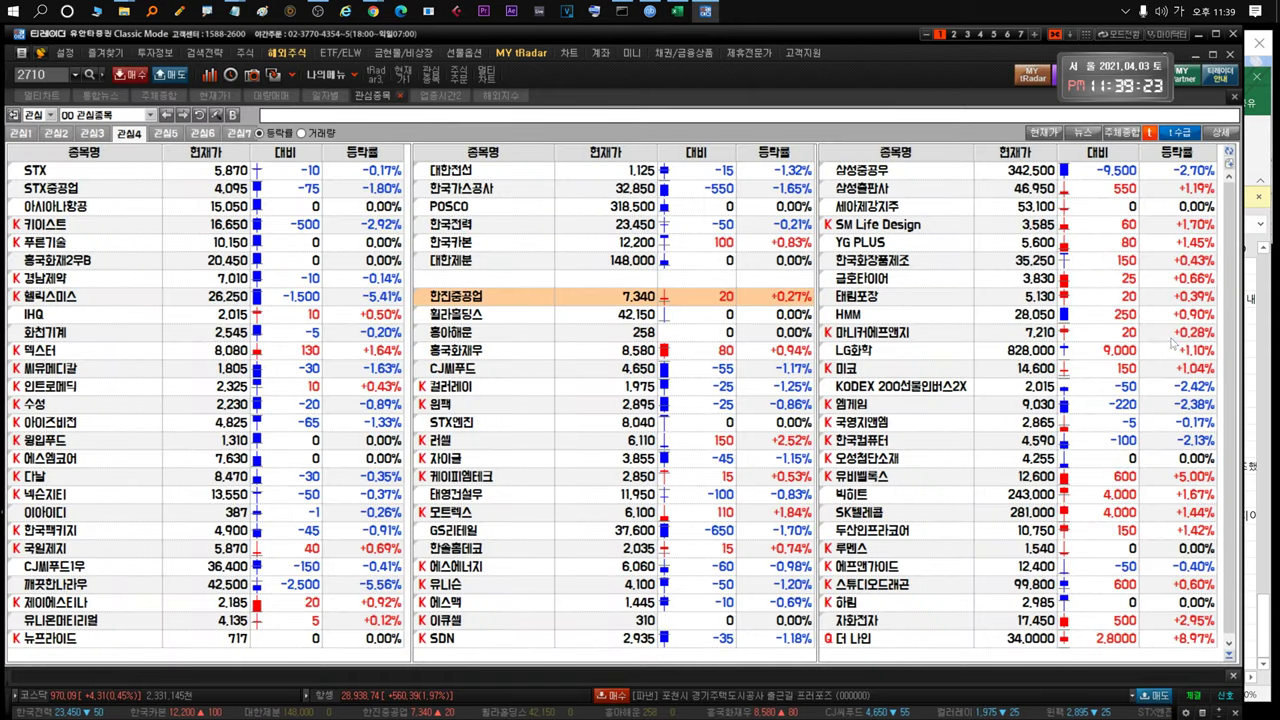
Switch to Excel and read the 20210329 notes in B128 to B130 on steel pipes, the drama 조선구마사 and YG
click(1262, 590)
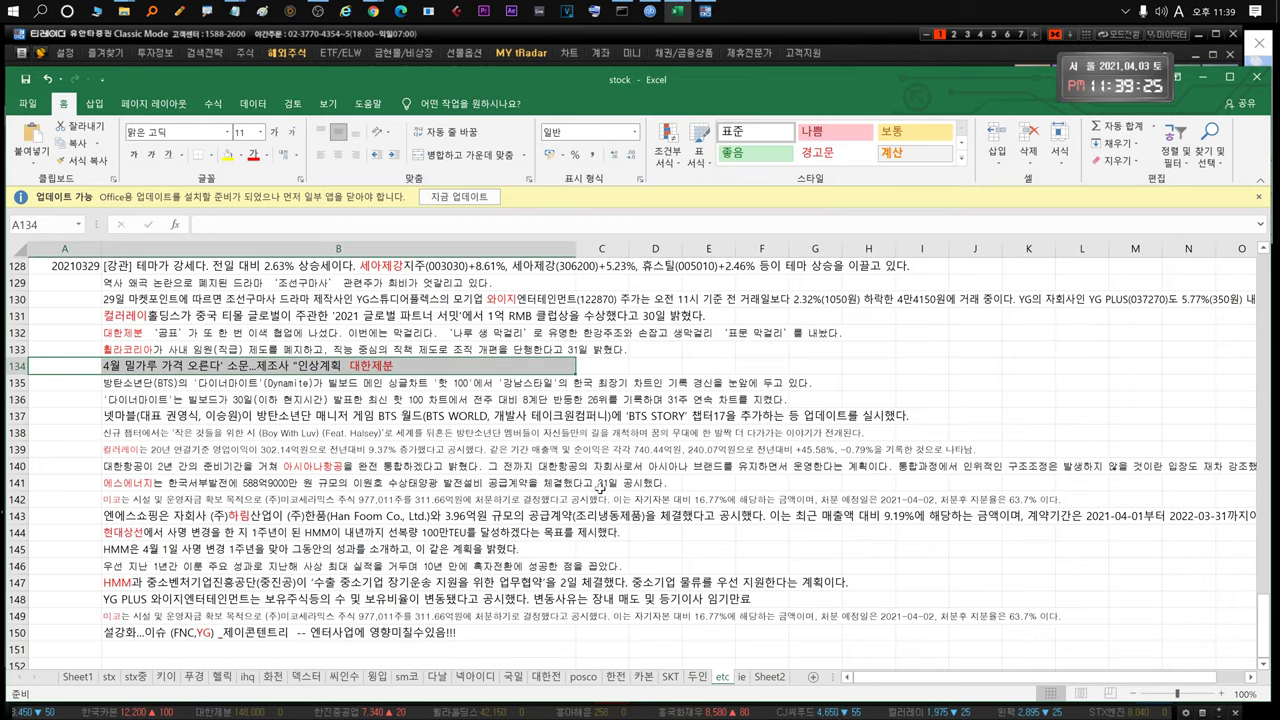
click(248, 266)
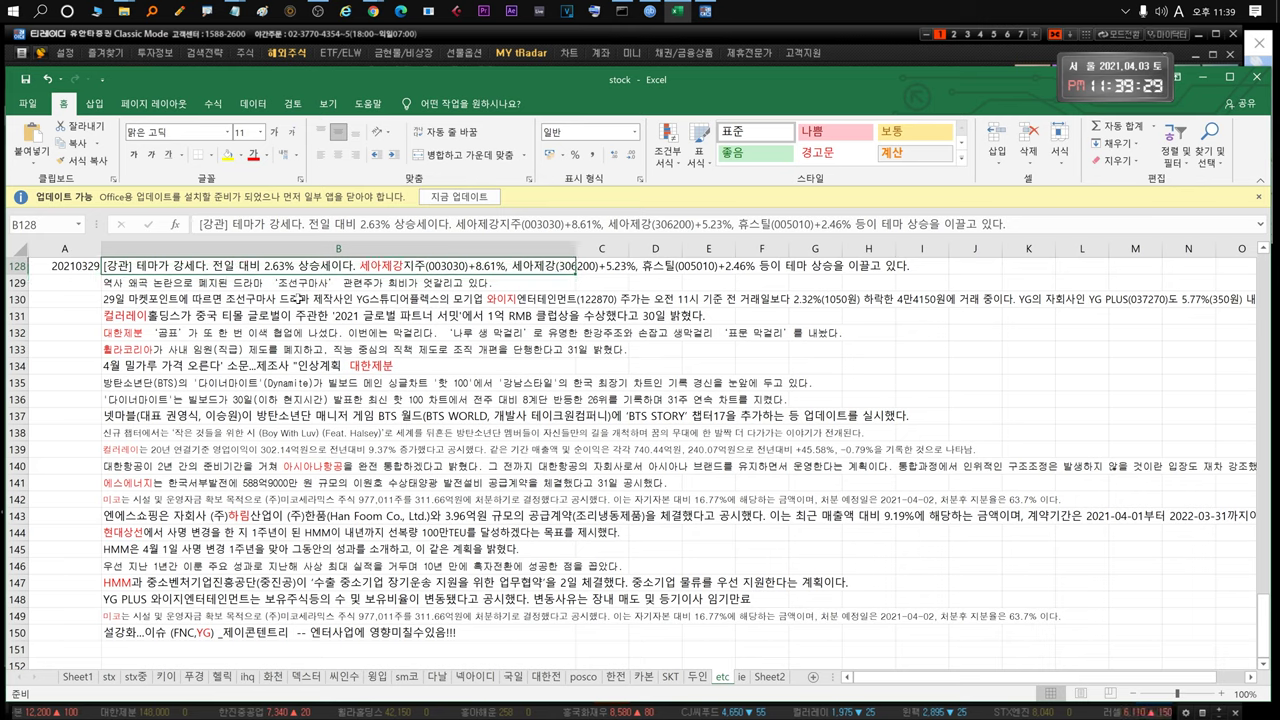
click(200, 284)
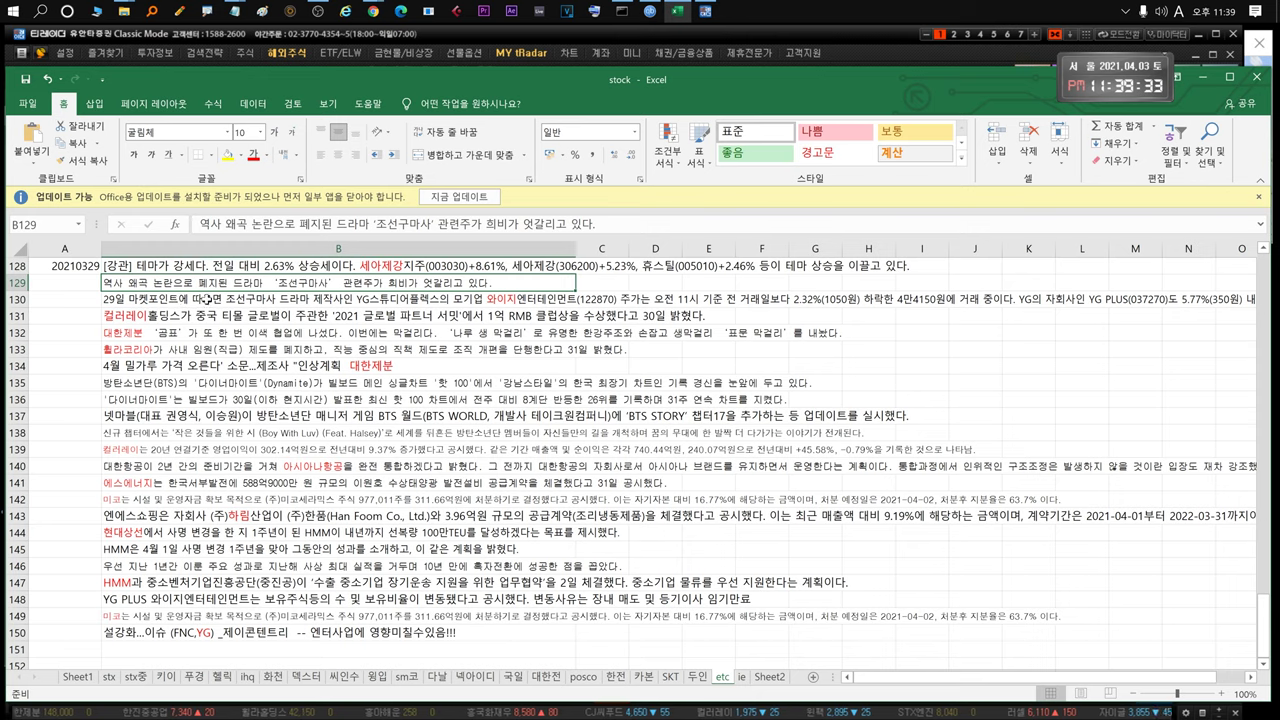
click(207, 299)
double_click(346, 299)
drag(378, 300, 631, 300)
click(86, 300)
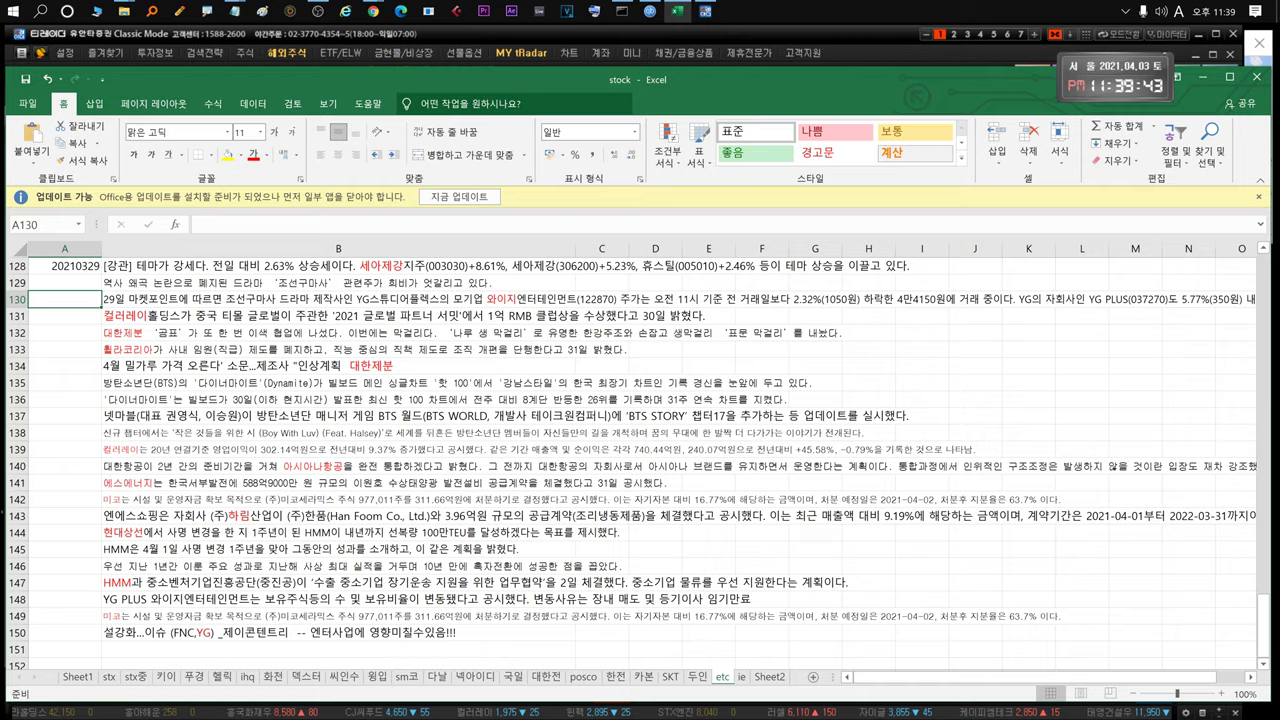
Select YG PLUS in the tRadar watchlist, then return to the YG note in B130 in Excel
click(548, 31)
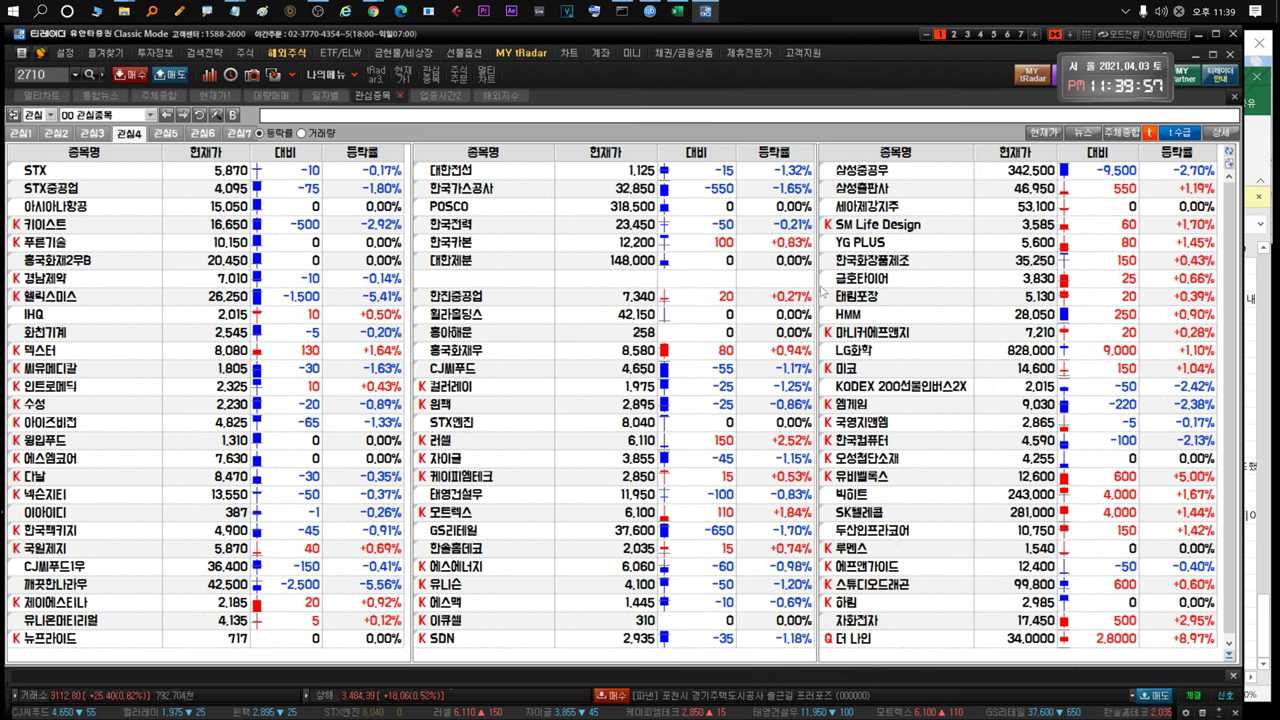
click(893, 250)
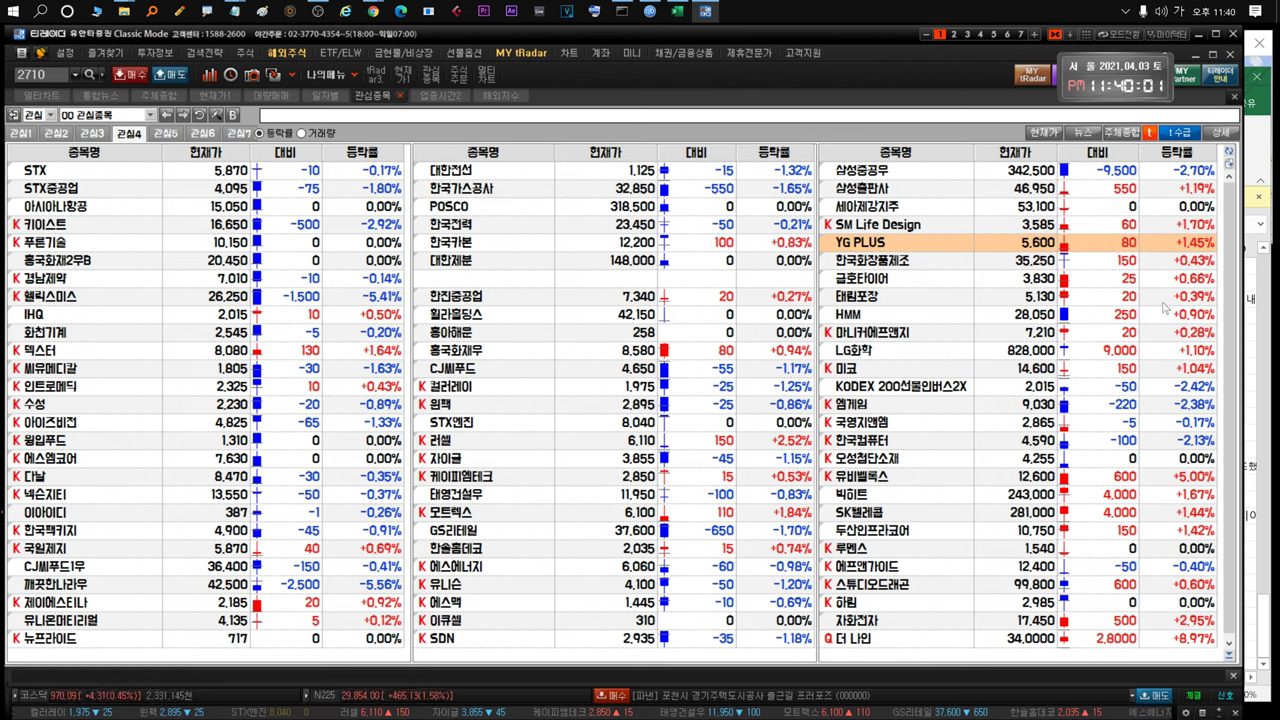
click(1266, 162)
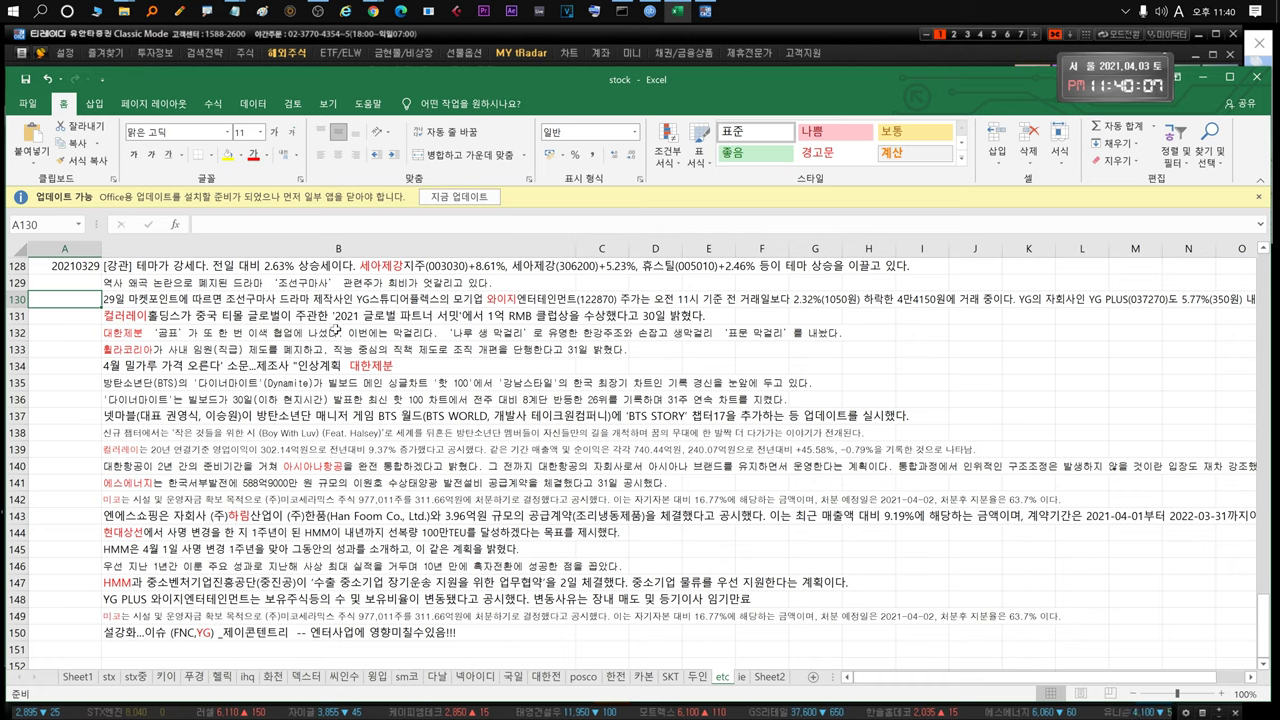
click(313, 299)
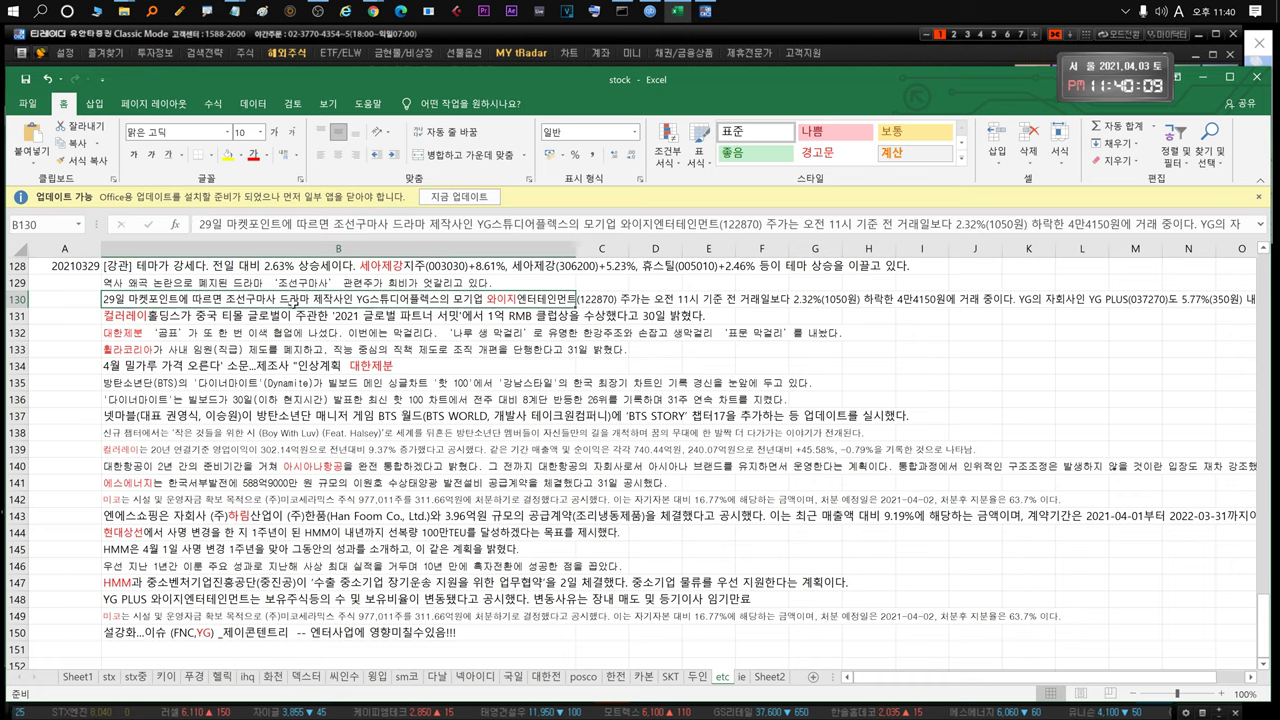
Read 컬러레이's note in B131 on the Tmall Global partner summit award, highlighting its text
click(180, 315)
double_click(150, 316)
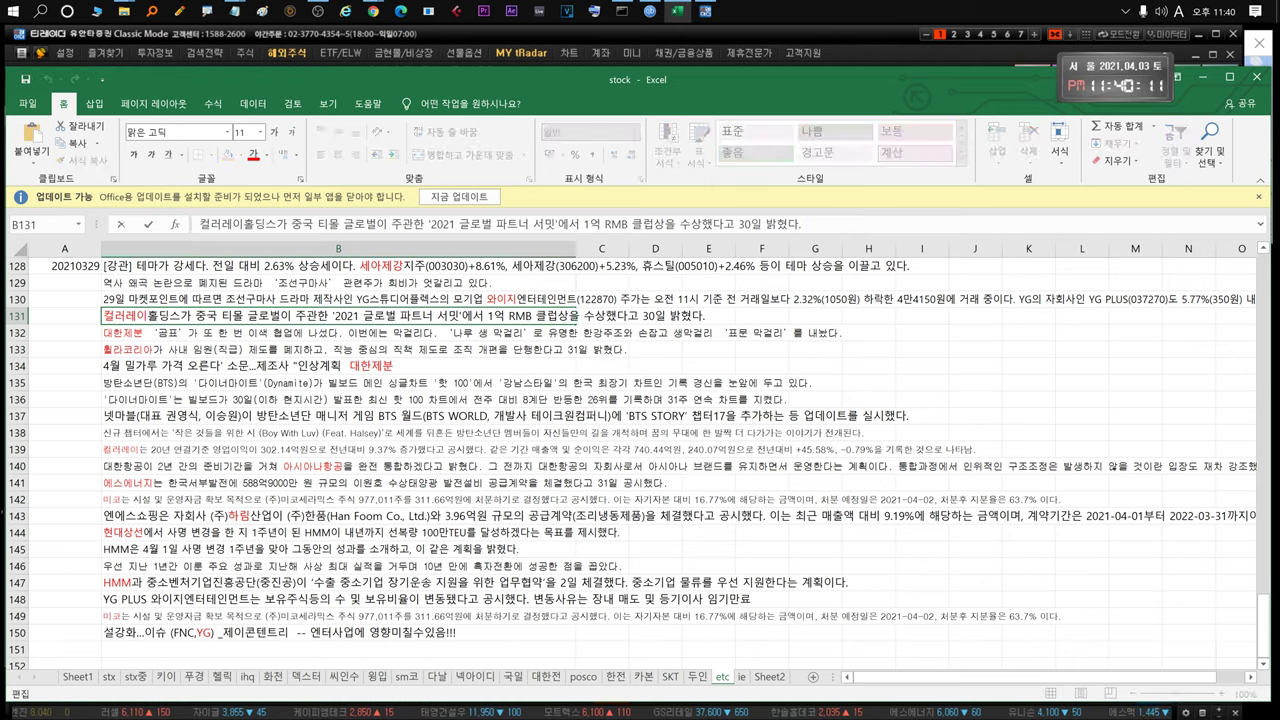
drag(526, 316, 104, 316)
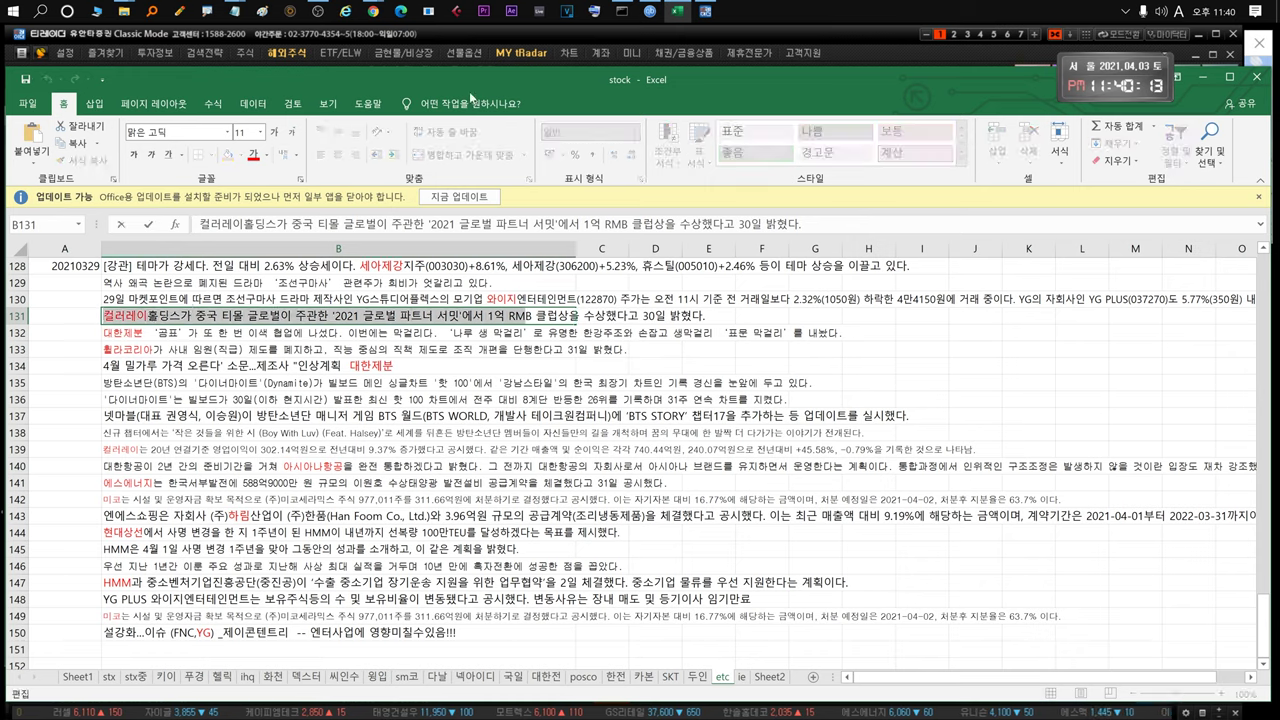
Switch to tRadar and examine 컬러레이's daily chart since late January 2021 and over its full history since August 2017
click(479, 36)
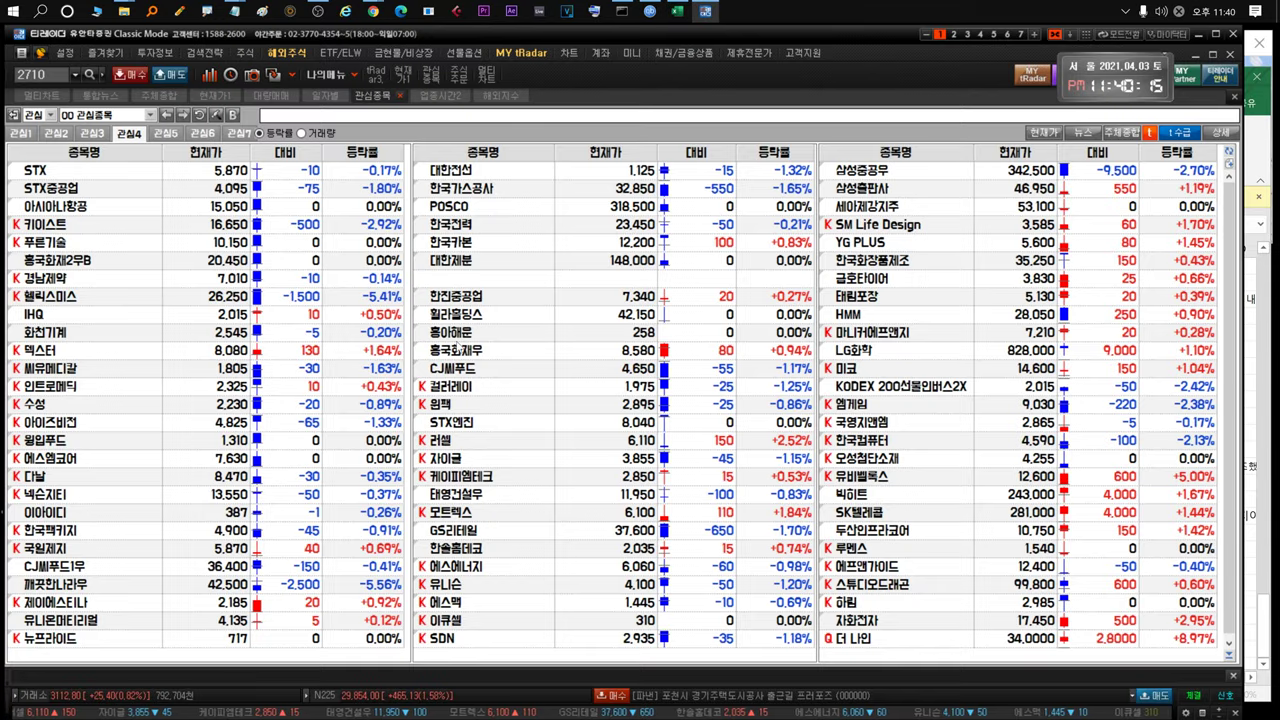
click(462, 388)
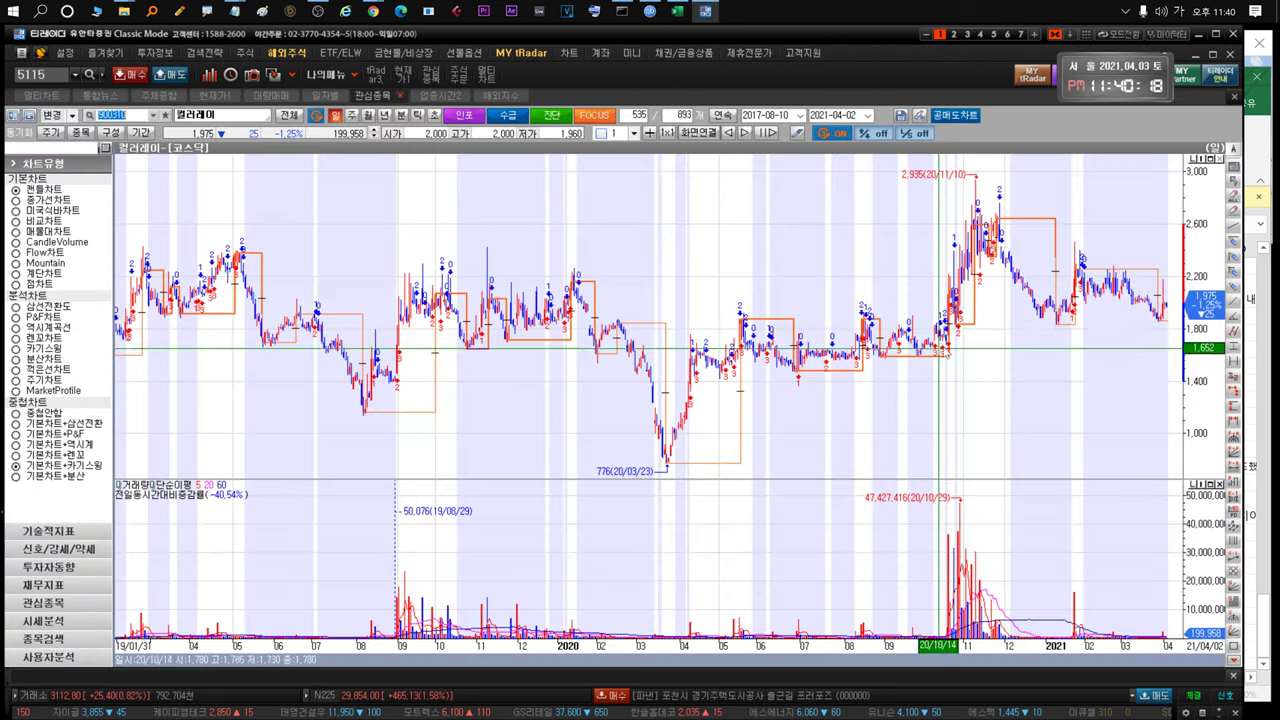
drag(1081, 338, 1167, 376)
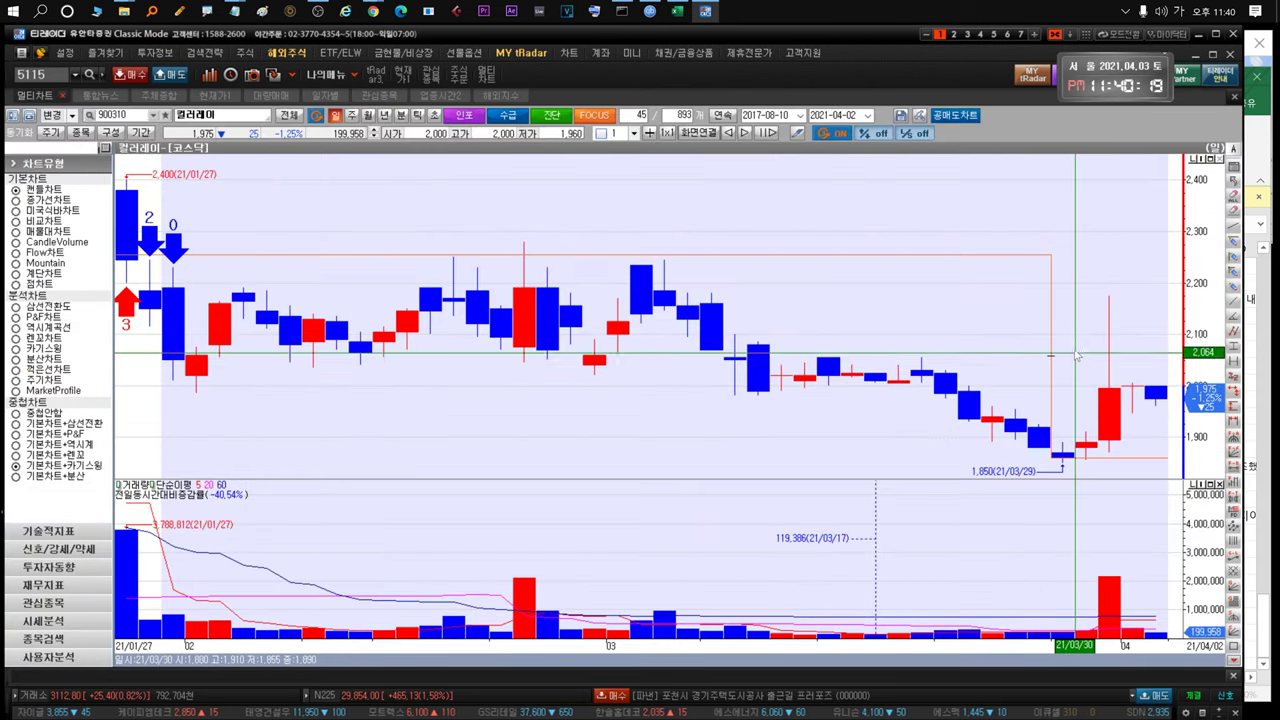
drag(1075, 353, 943, 334)
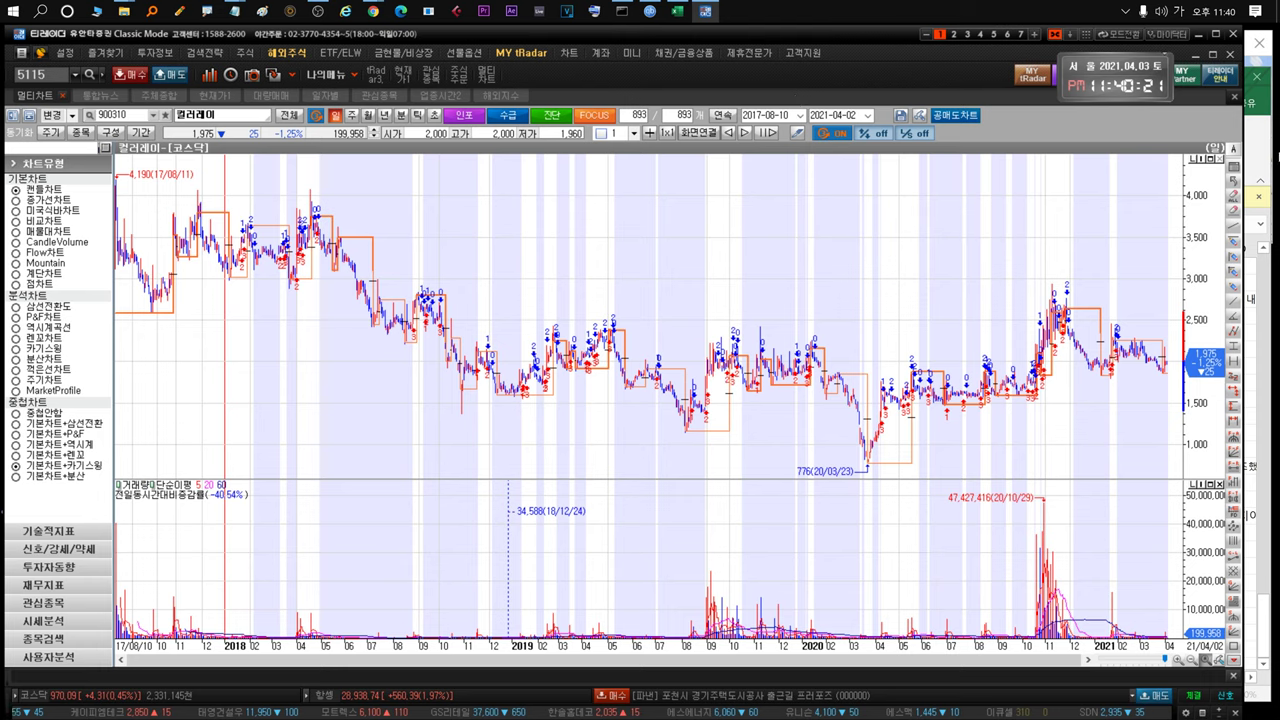
Return to Excel and read 휠라코리아's note in B133 on its organizational restructuring, highlighting its text
key(alt+Tab)
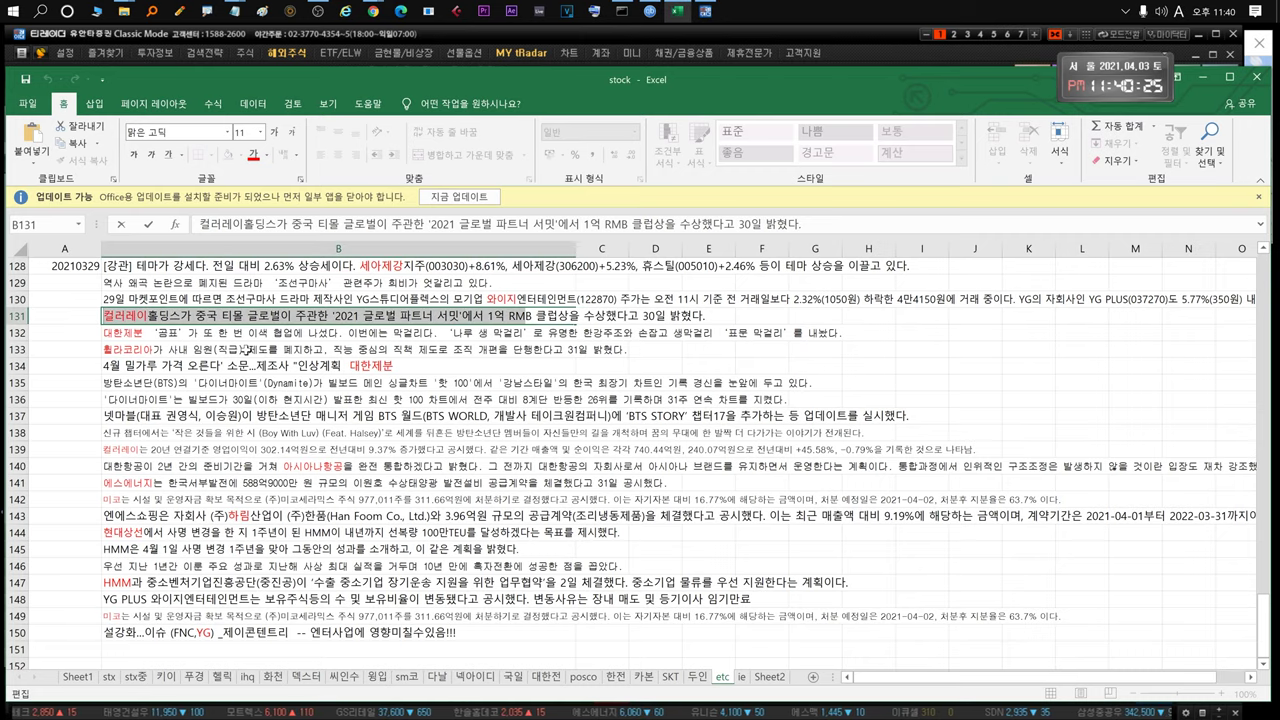
click(194, 350)
double_click(165, 350)
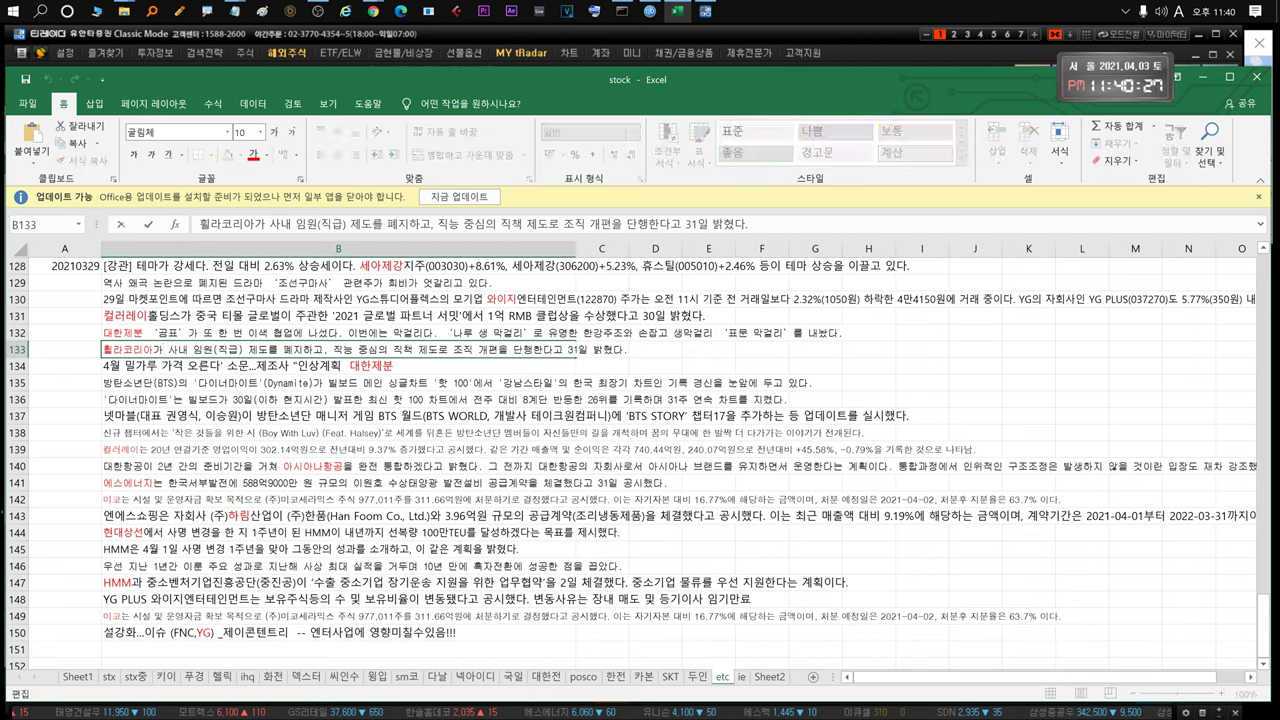
drag(178, 350, 624, 350)
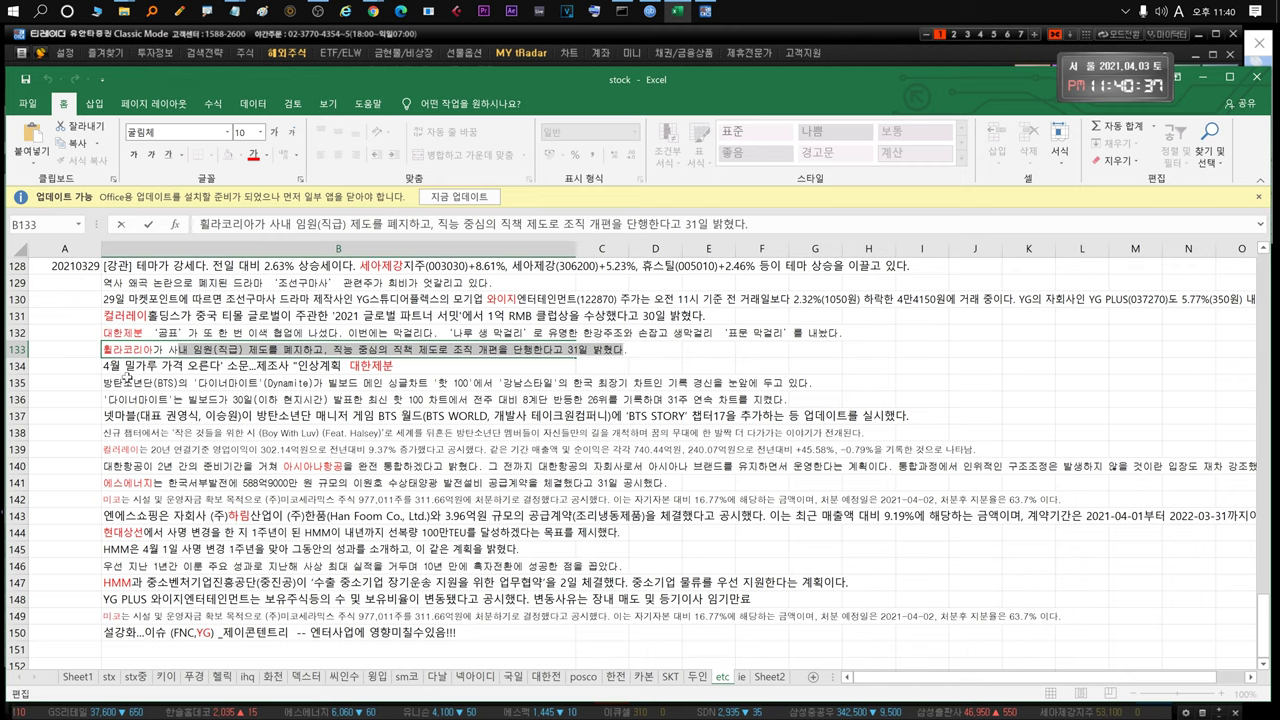
Read the notes in B135 to B138 on the BTS song Dynamite and 넷마블's BTS WORLD update
click(123, 381)
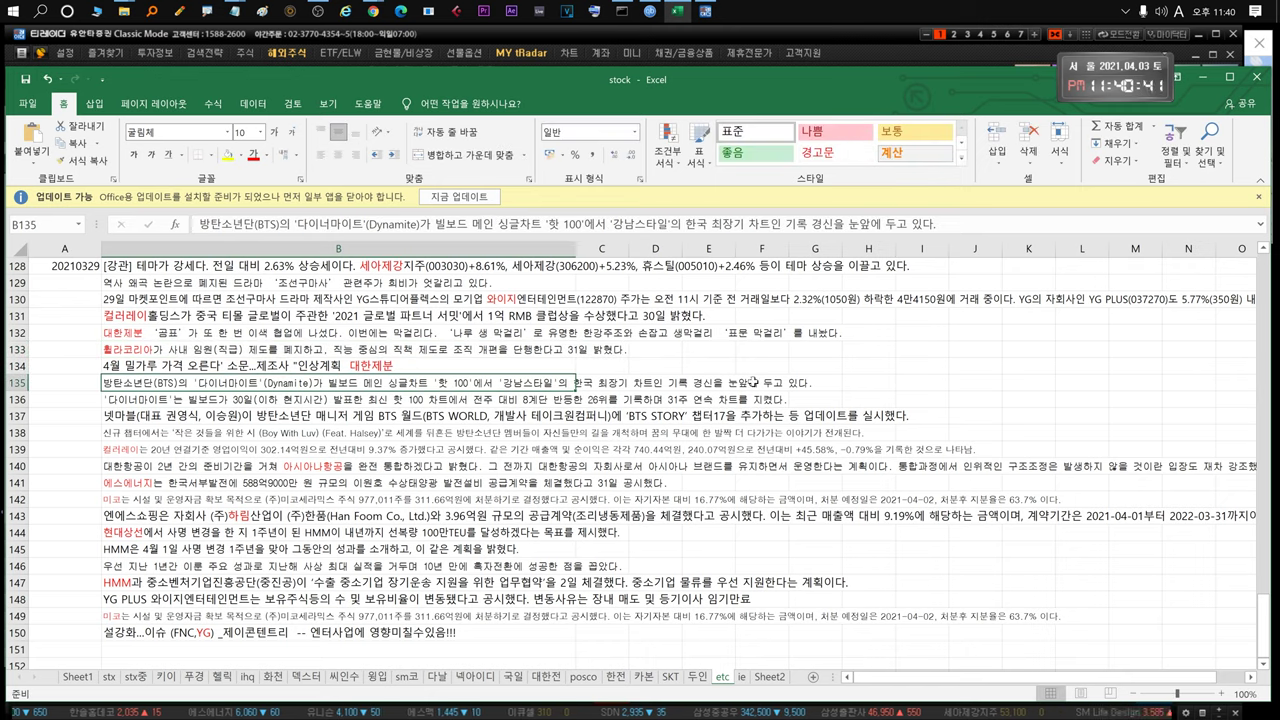
click(398, 404)
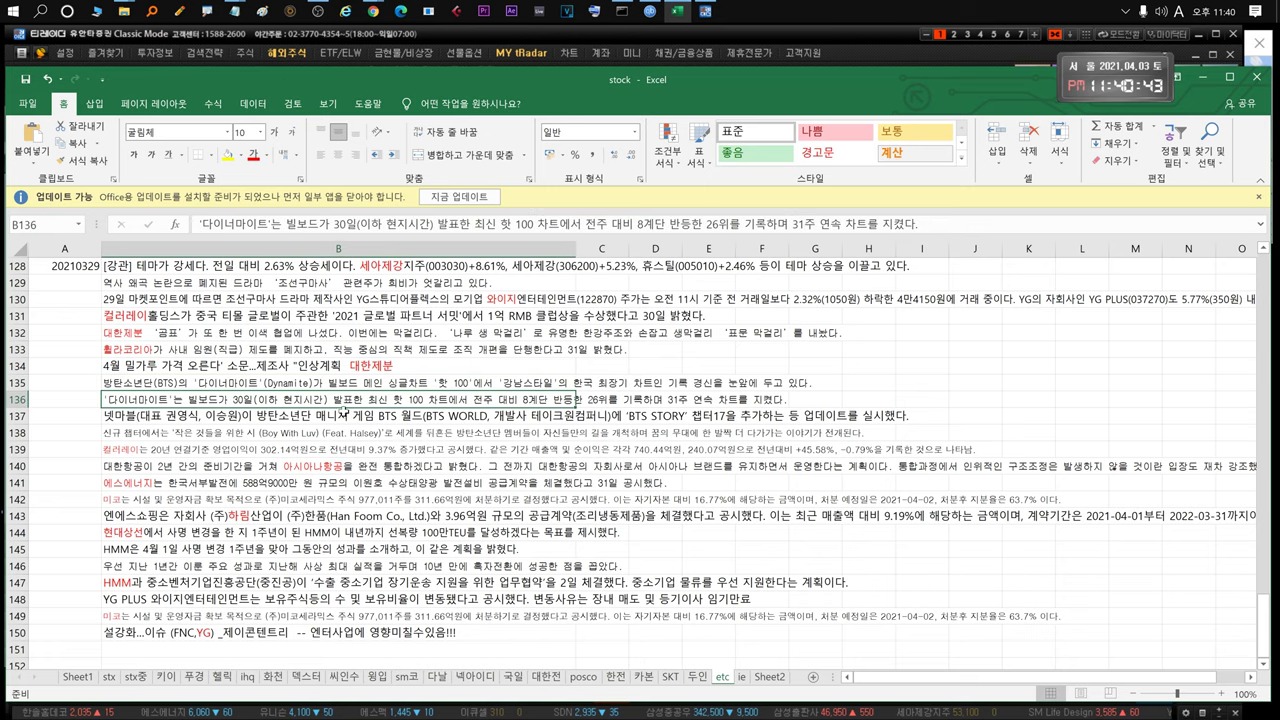
click(213, 420)
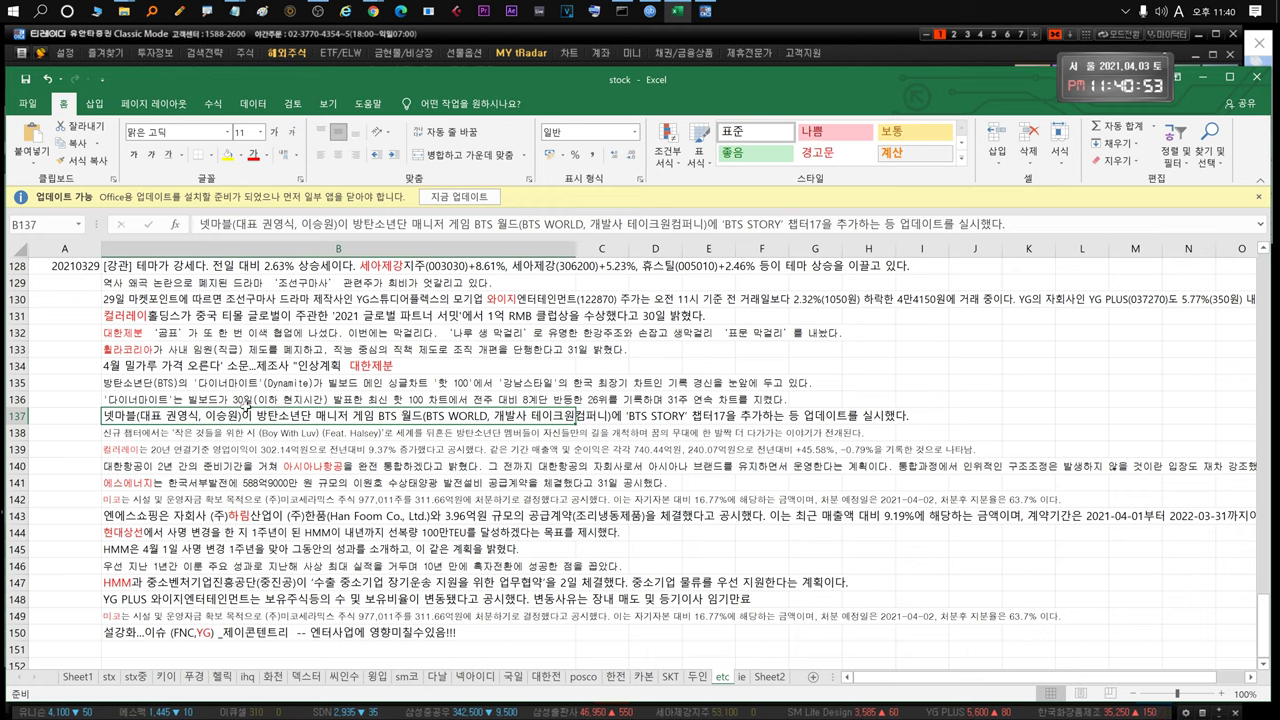
click(224, 434)
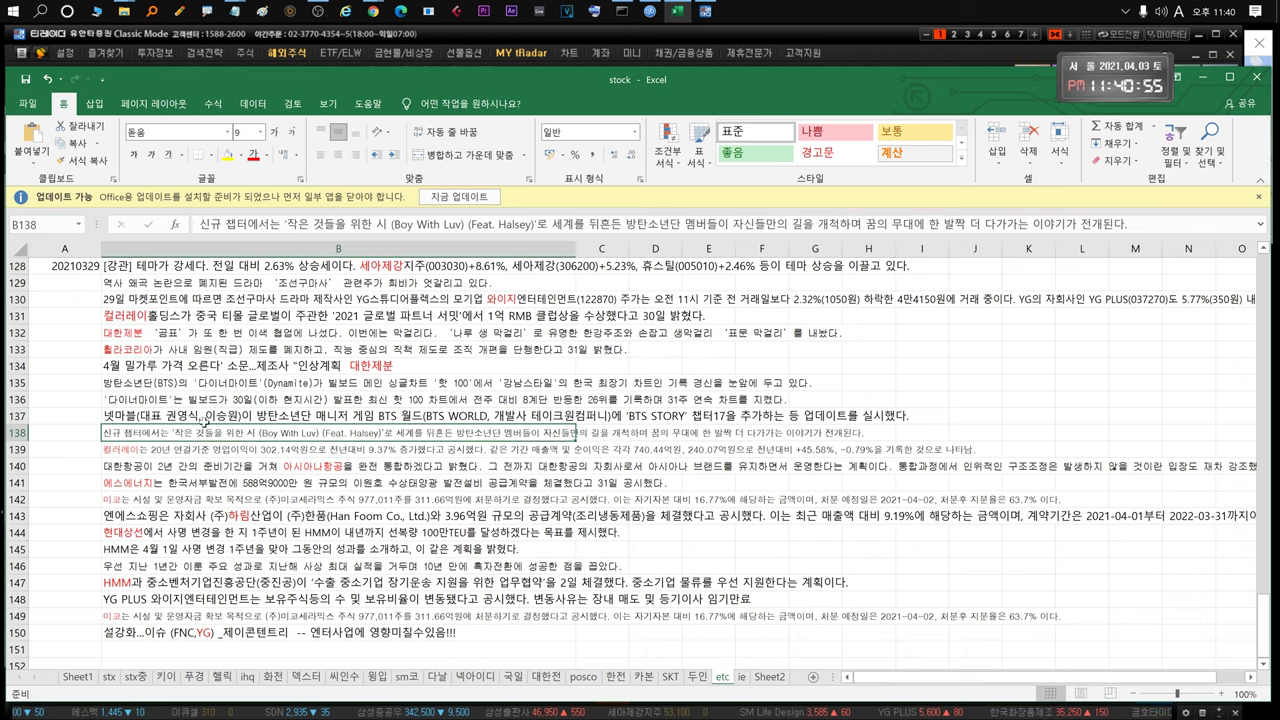
Read the notes in B139 to B141 on 컬러레이's earnings, the 아시아나항공 merger and 에스에너지's supply contract
click(134, 448)
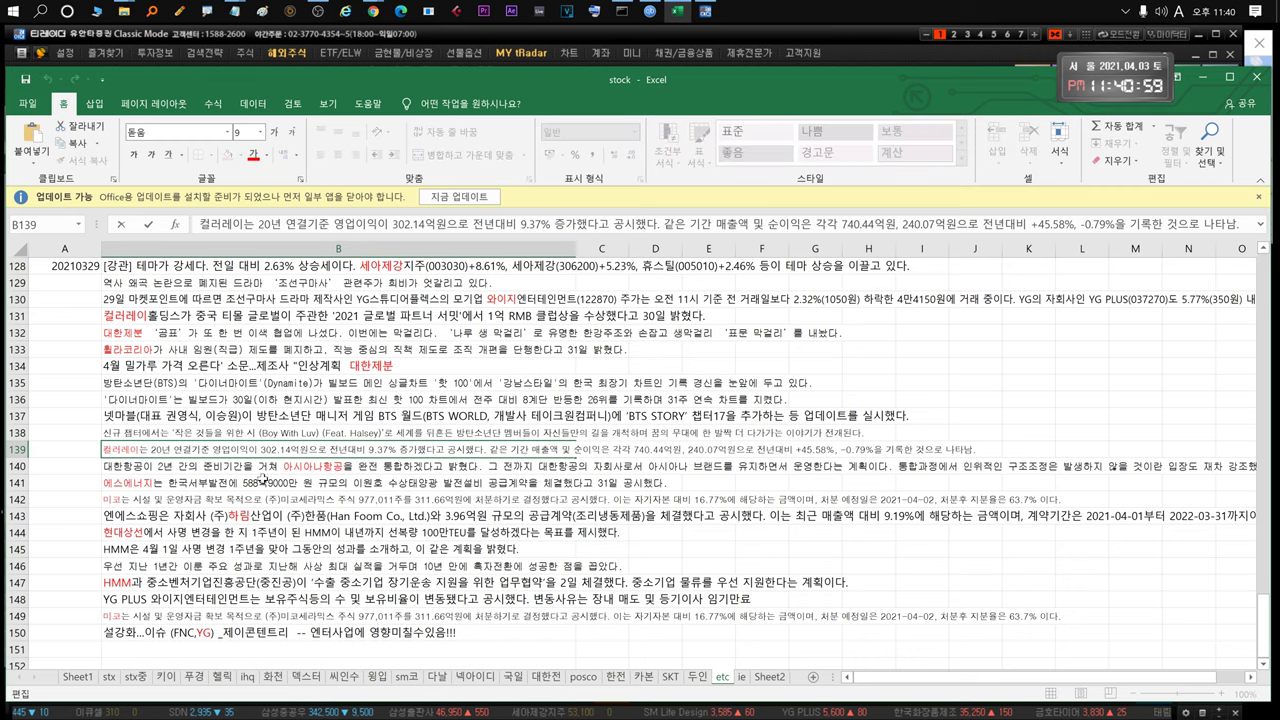
click(260, 470)
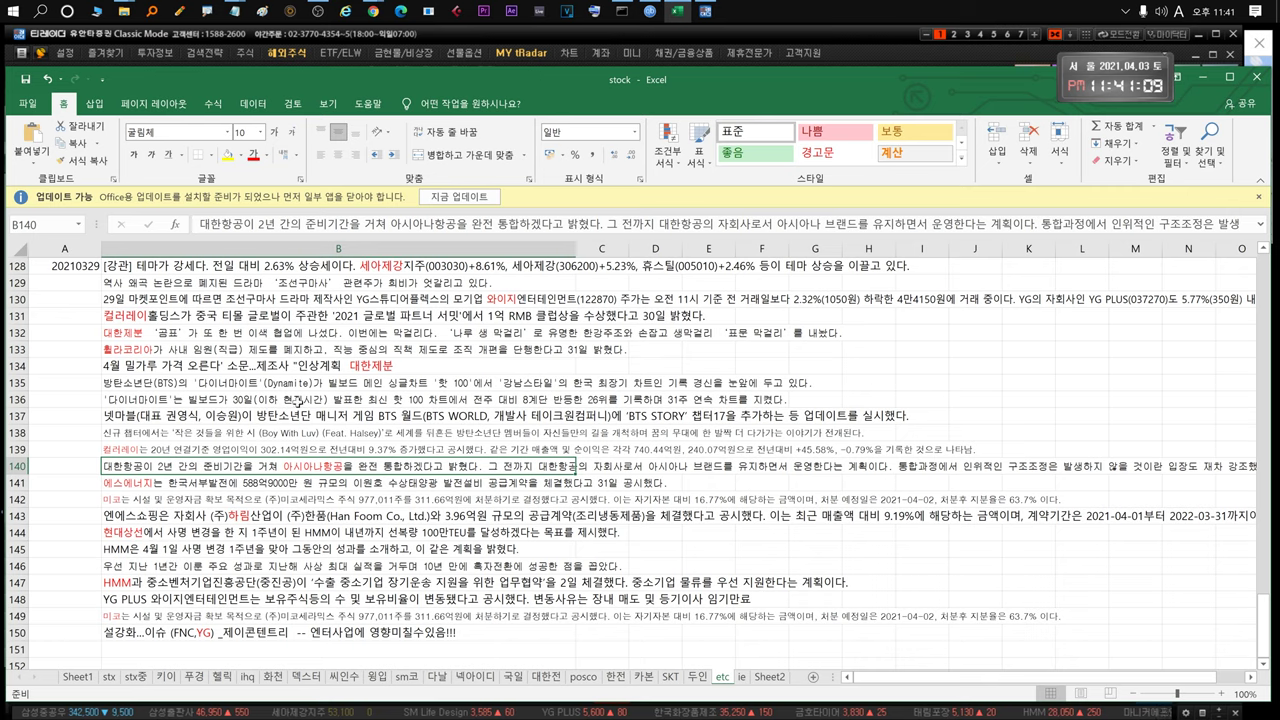
click(216, 486)
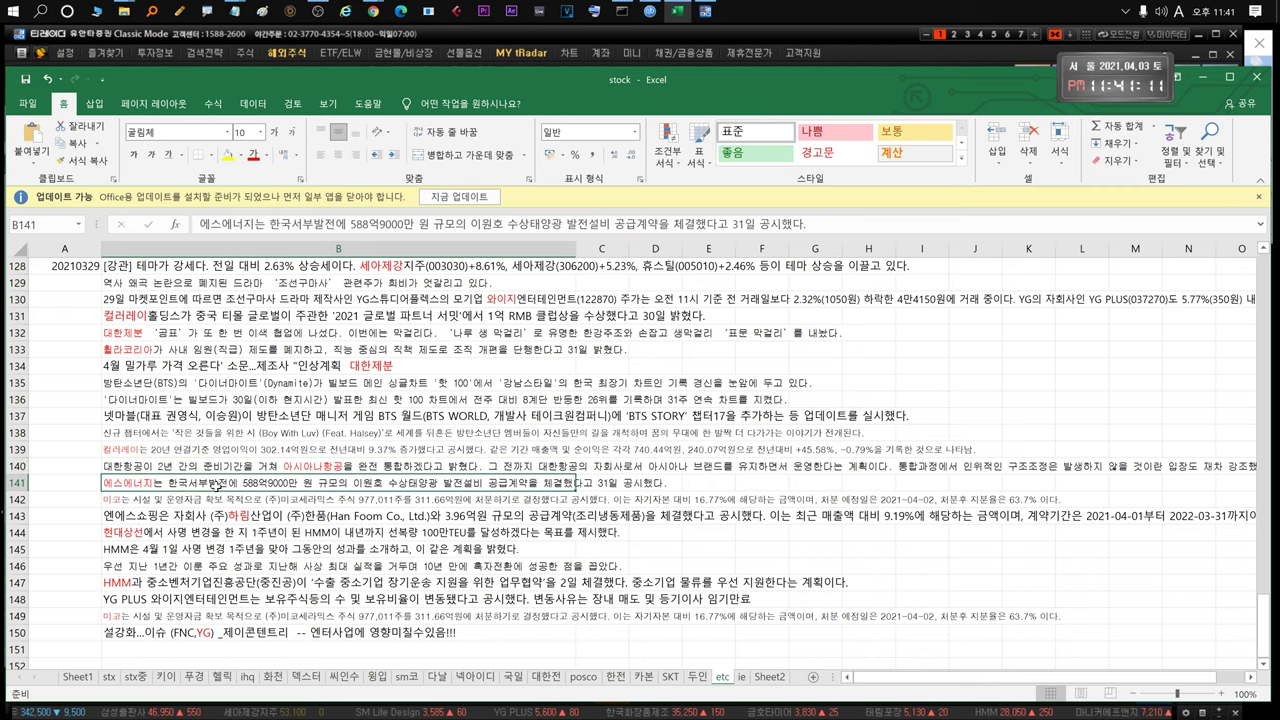
Read the notes in B141 and B142 on 에스에너지's floating solar supply contract and 미코's disposal of 미코세라믹스 shares, highlighting the key phrases
double_click(576, 484)
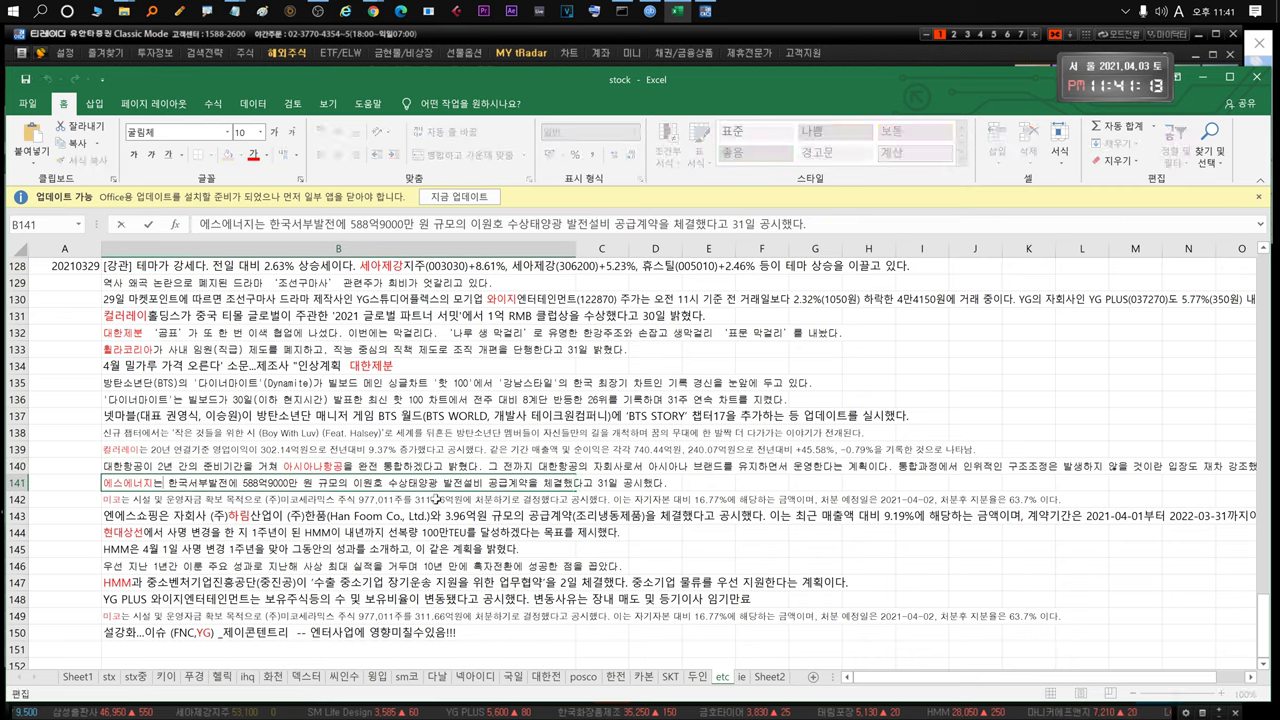
drag(388, 484, 553, 484)
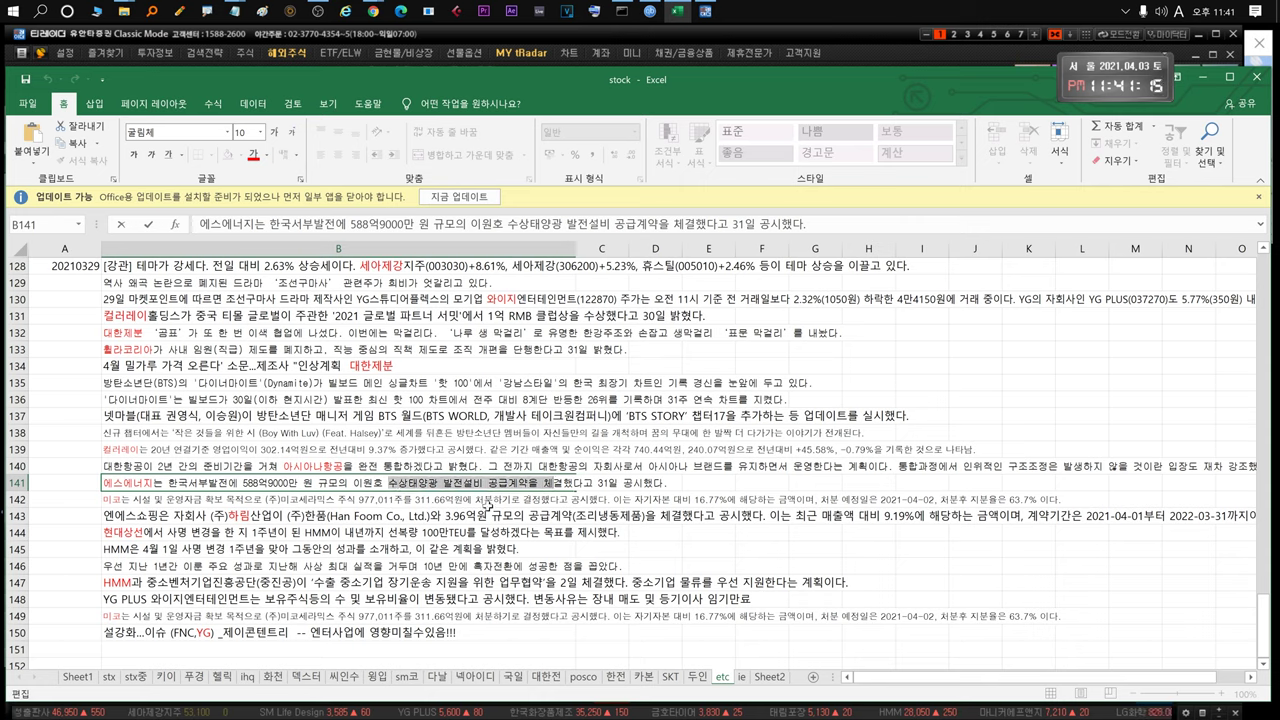
click(225, 497)
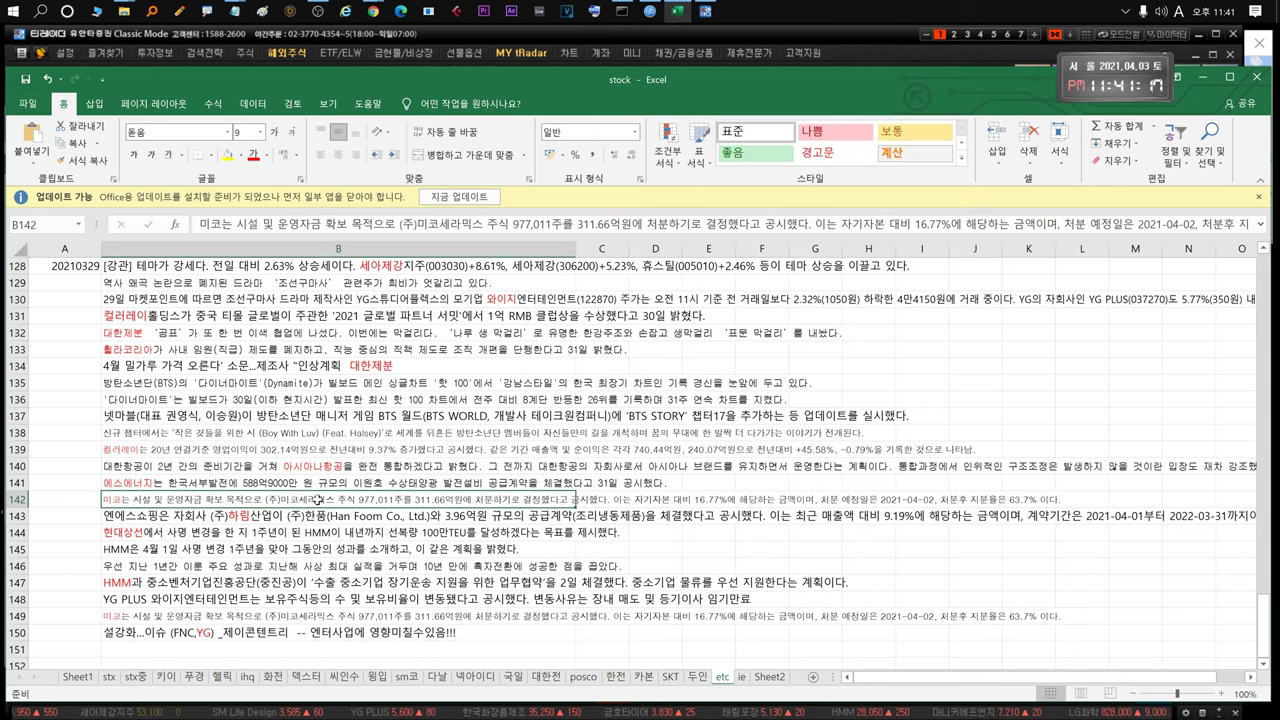
double_click(318, 499)
drag(268, 499, 1062, 499)
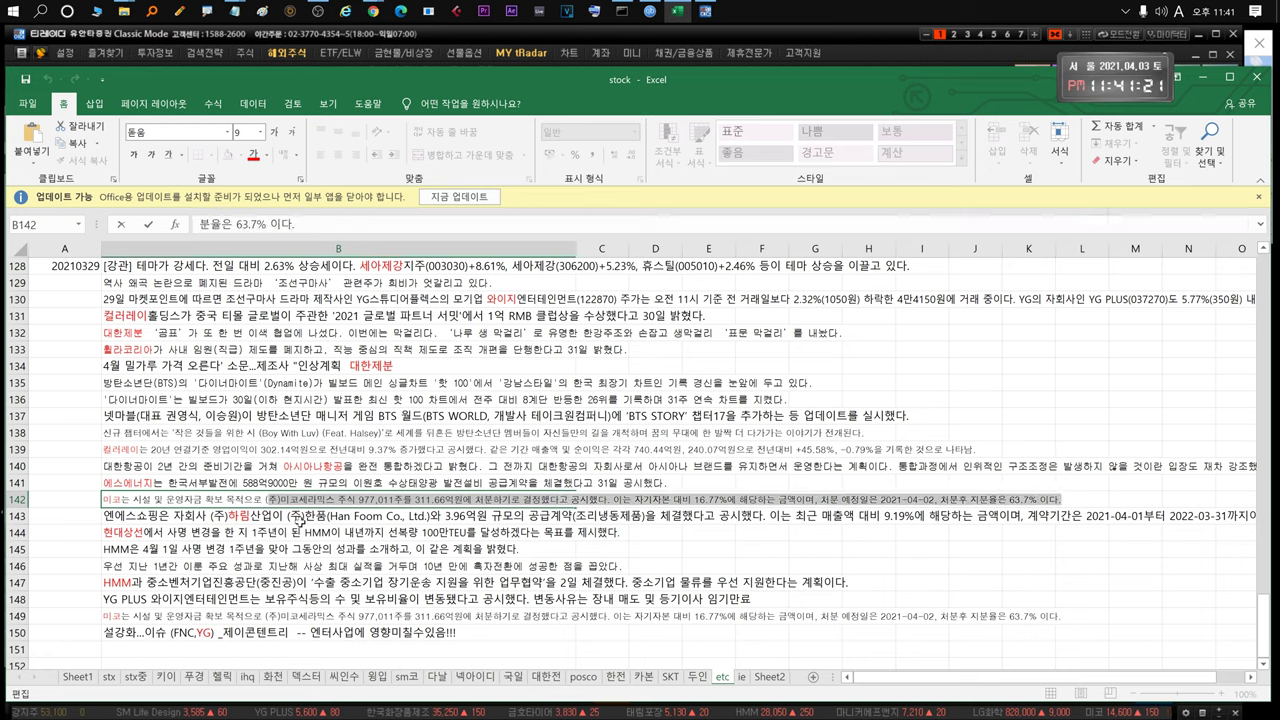
key(Escape)
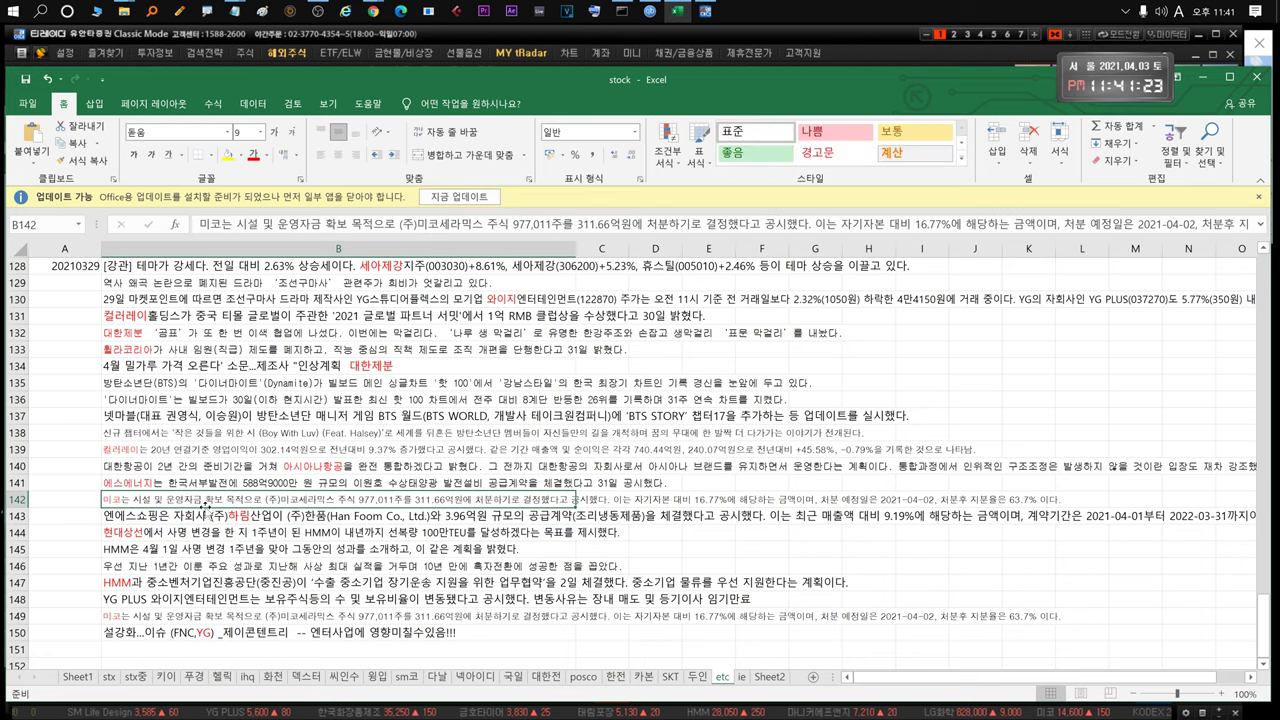
Read the note in B143 on the 엔에스쇼핑 subsidiary 하림산업's supply contract, highlighting the company name 엔에스쇼핑
click(210, 516)
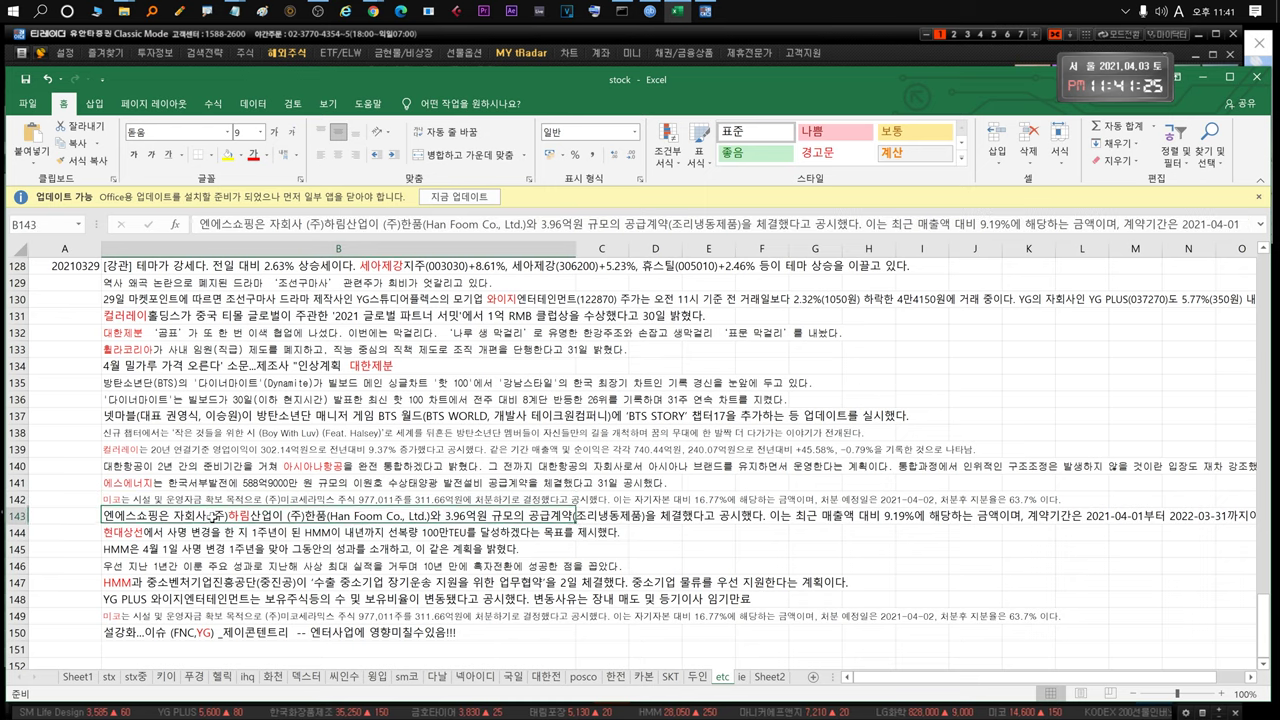
double_click(254, 518)
drag(174, 516, 104, 516)
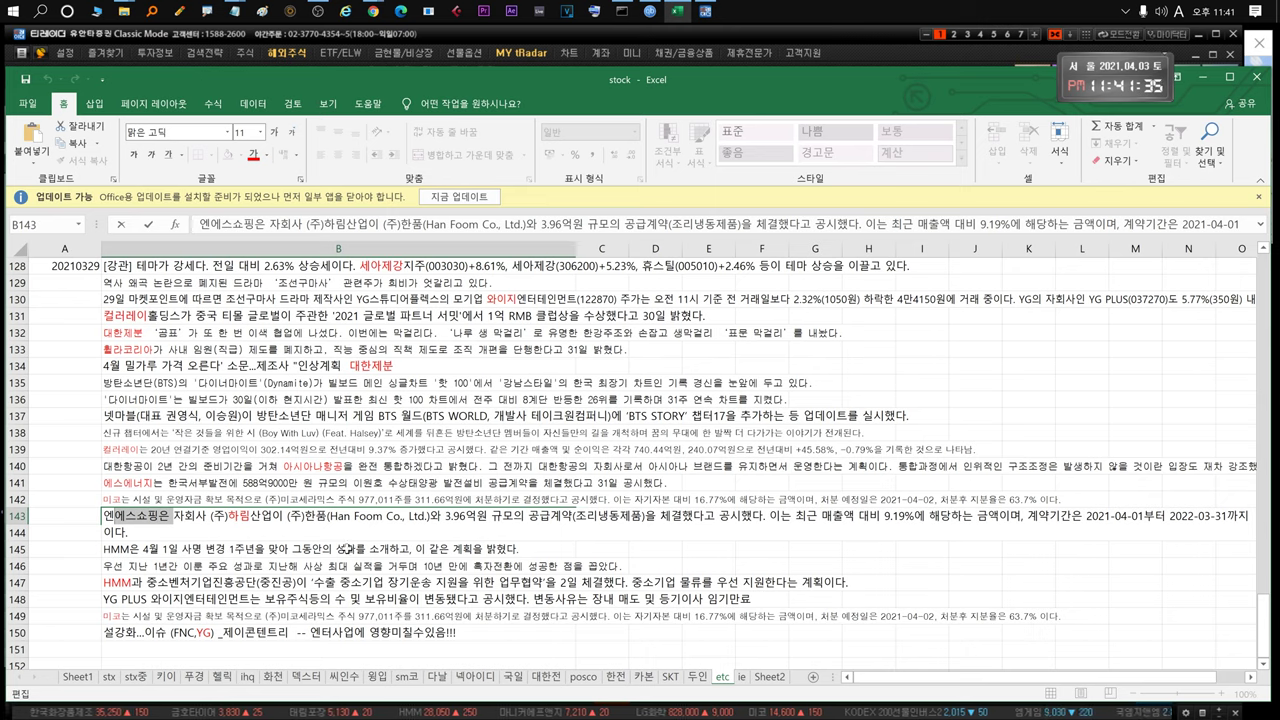
click(60, 517)
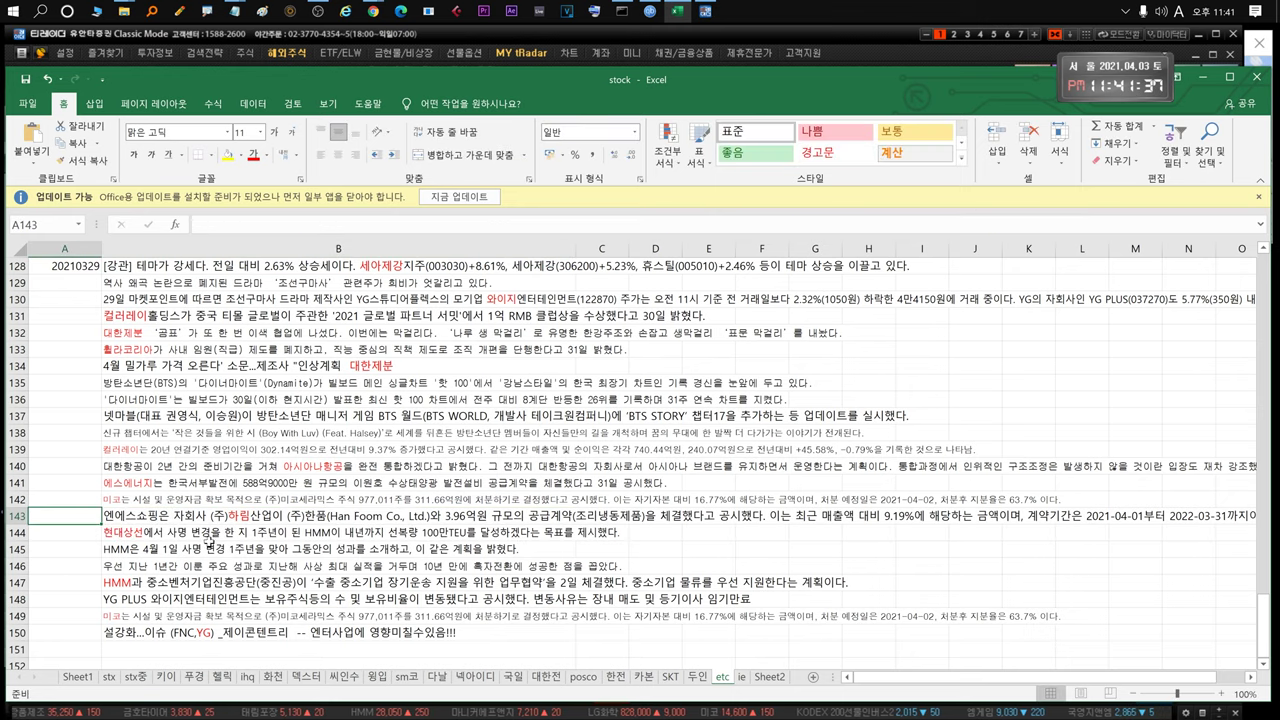
Read the HMM notes in B144 to B147 on its name-change anniversary and export support agreement, highlighting the agreement text
click(225, 535)
click(220, 549)
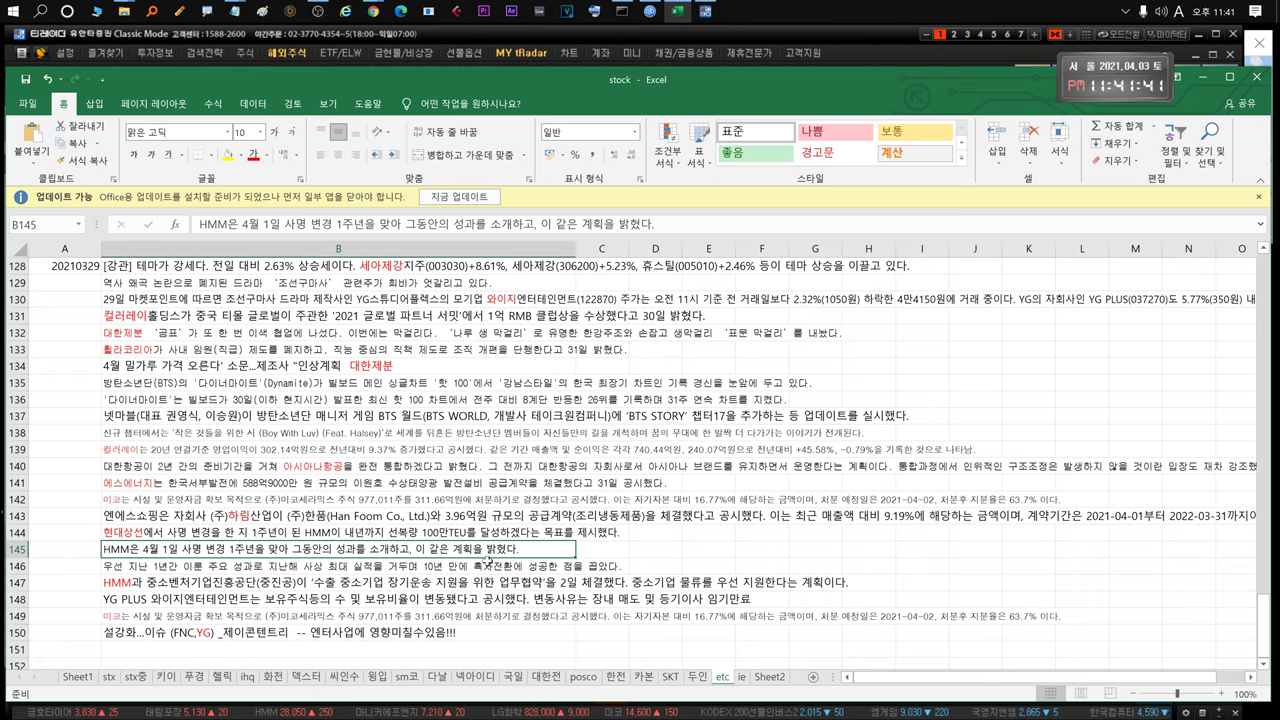
click(497, 566)
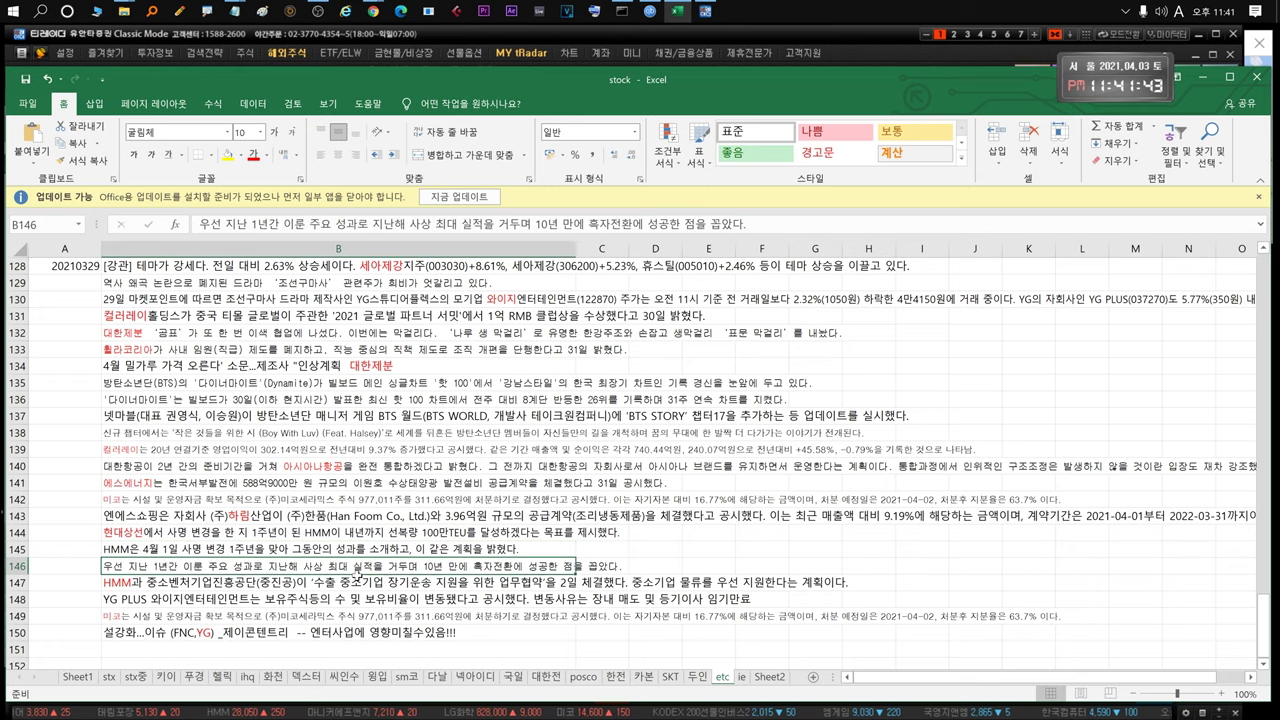
click(252, 580)
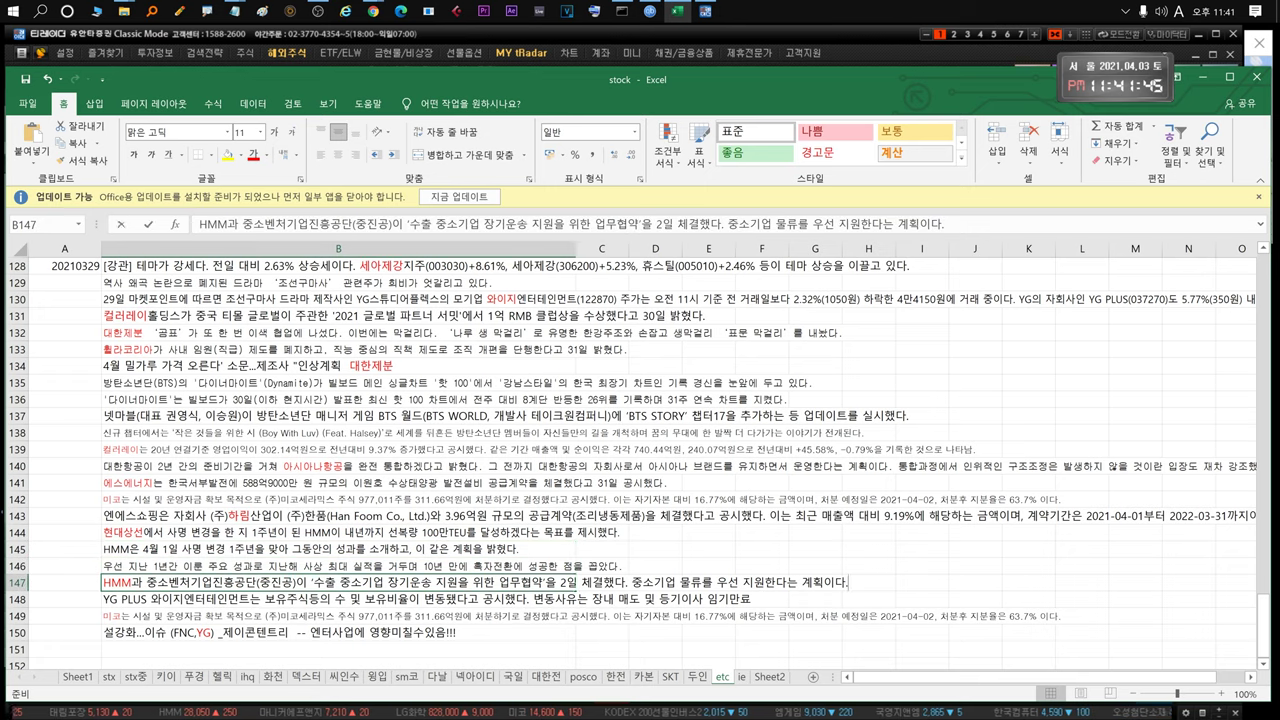
double_click(312, 581)
drag(312, 581, 802, 582)
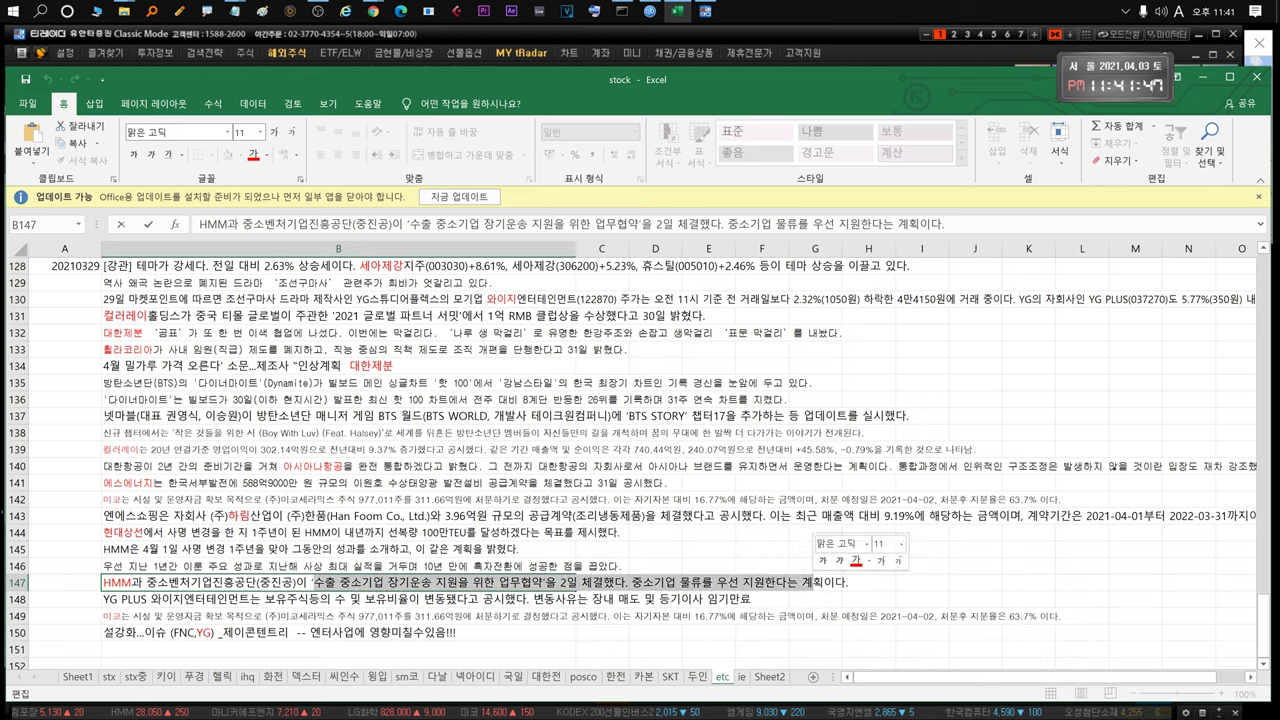
Read B148 on YG PLUS and 와이지엔터테인먼트's shareholding change, highlighting both company names, and check the 미코 note in B149
double_click(157, 604)
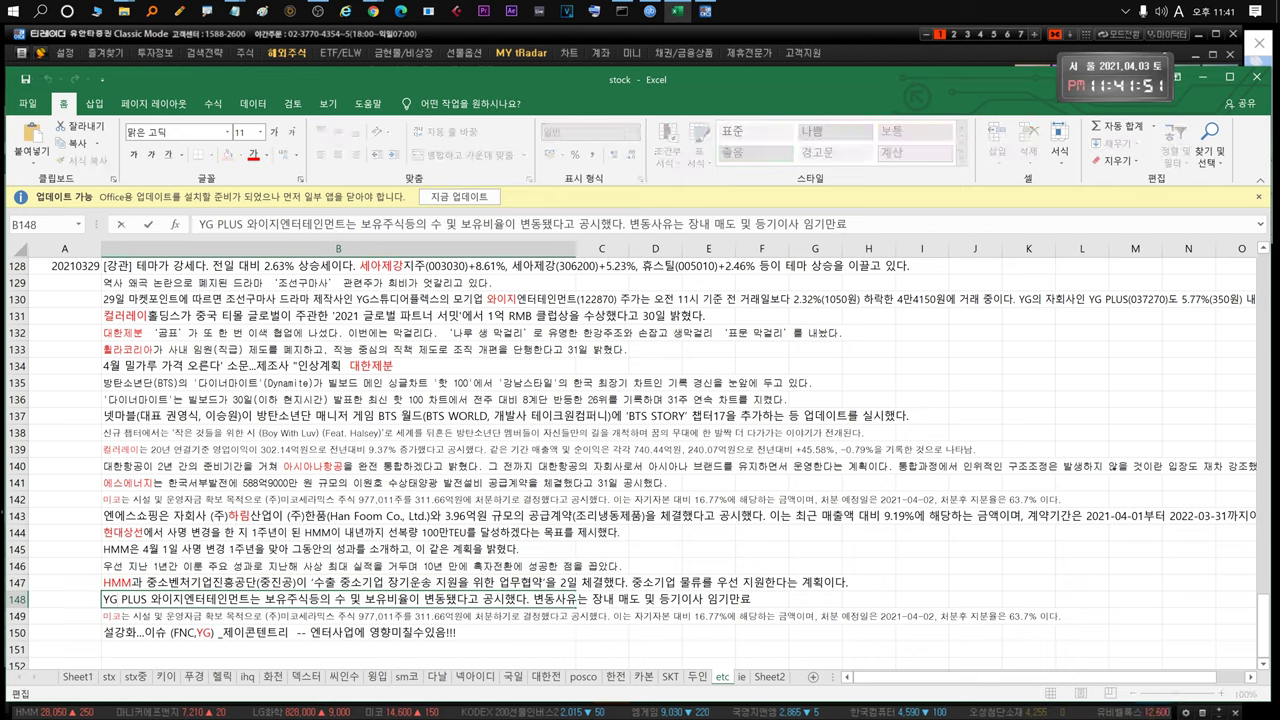
drag(151, 600, 250, 600)
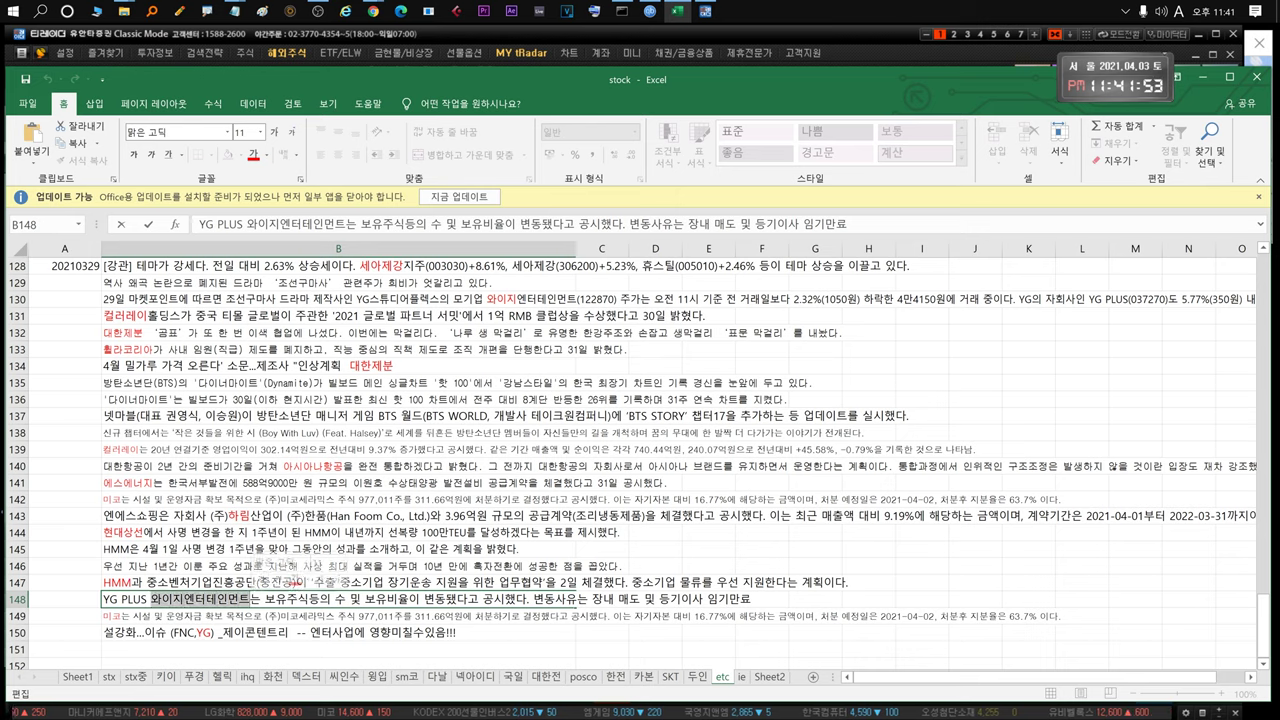
drag(148, 600, 109, 600)
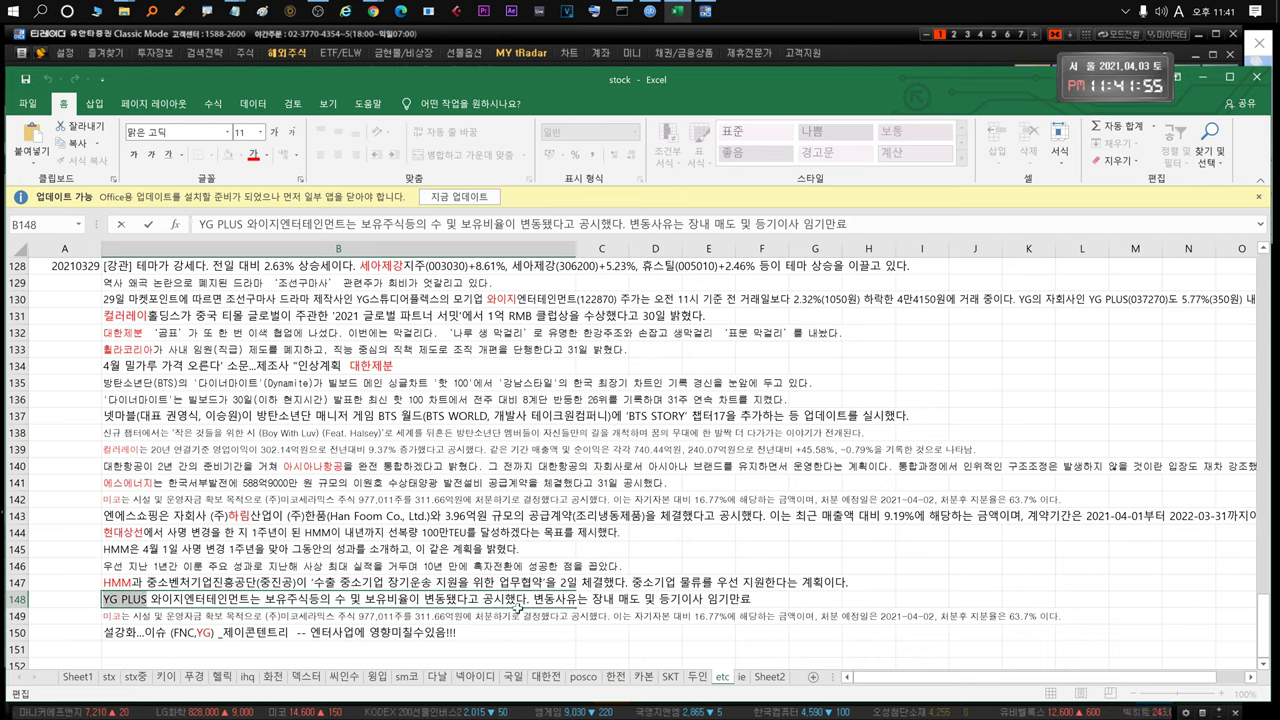
click(468, 600)
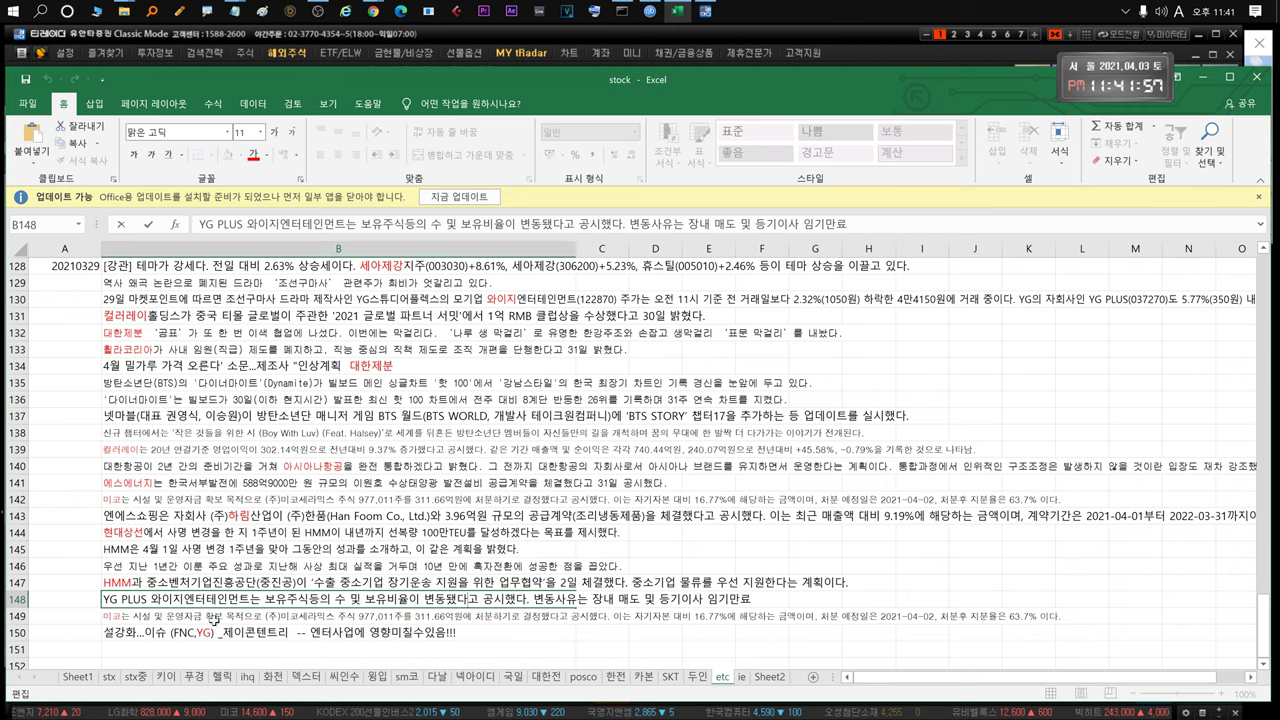
click(214, 618)
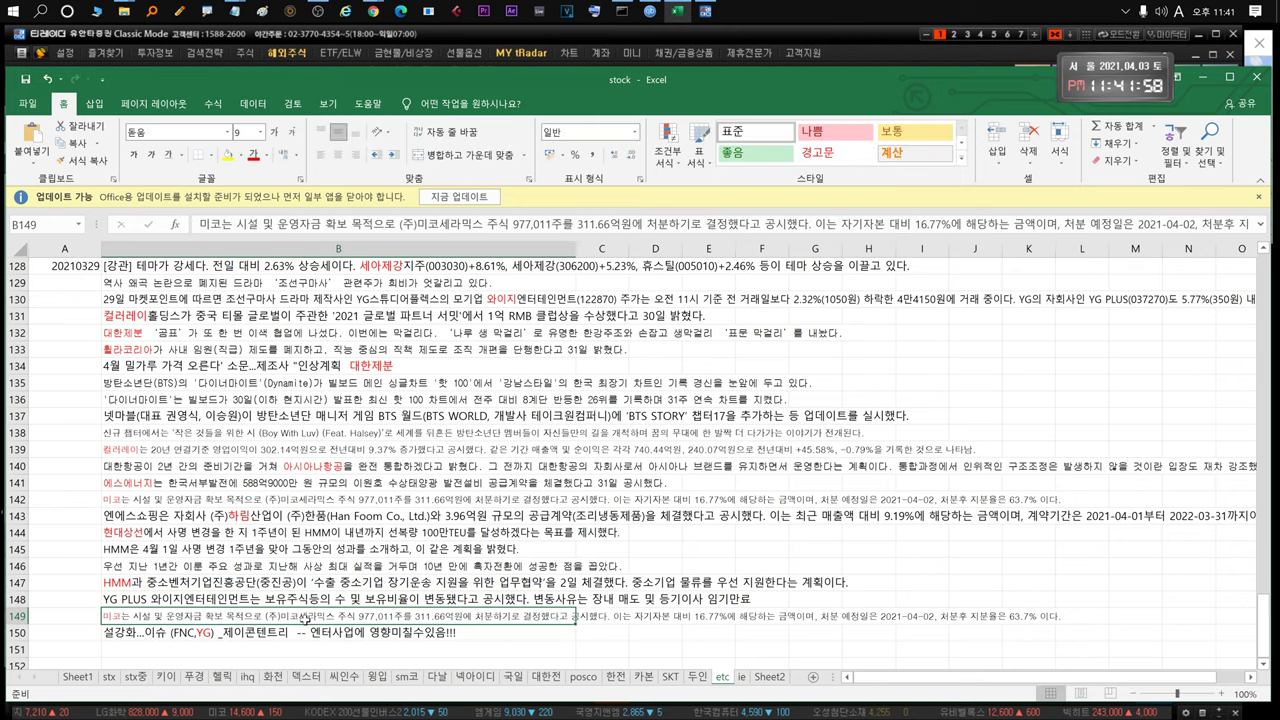
Read the note in B150 on the 설강화 issue, highlighting FNC, 제이콘텐트리 and the remark about its impact on the entertainment business
click(230, 632)
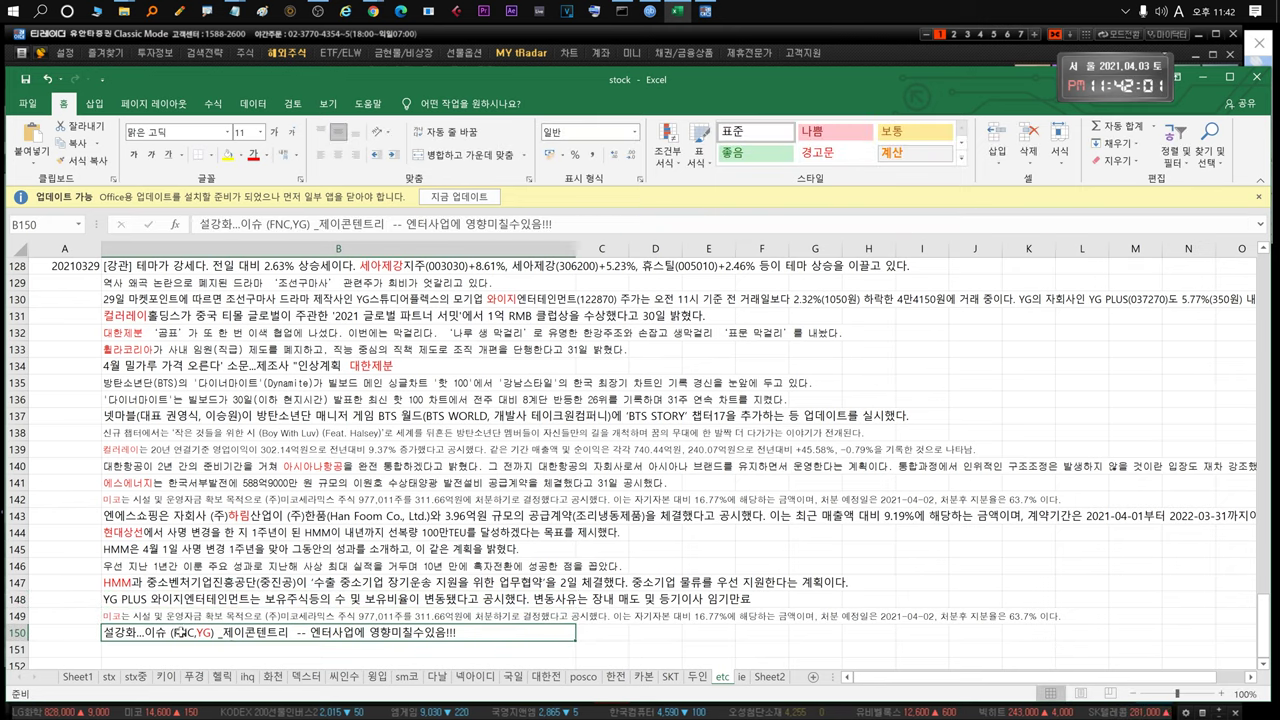
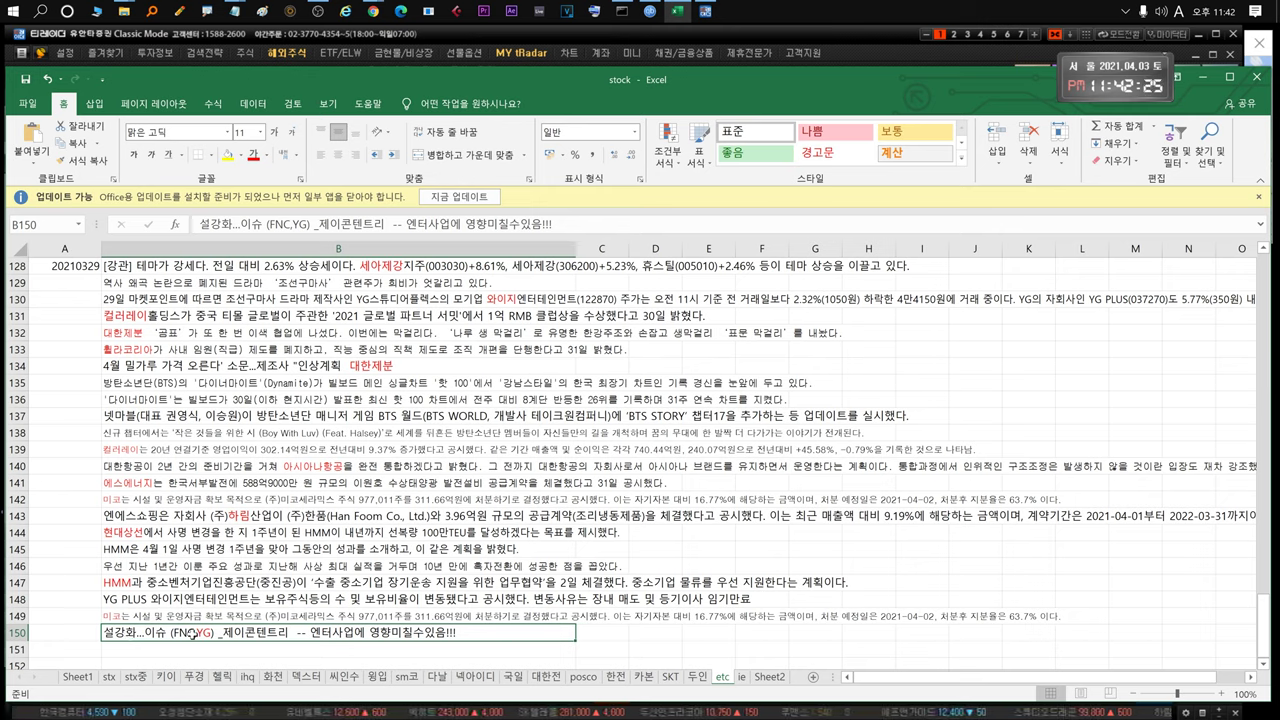
double_click(197, 633)
mouse_move(197, 633)
mouse_down()
mouse_move(212, 633)
mouse_move(183, 633)
mouse_up()
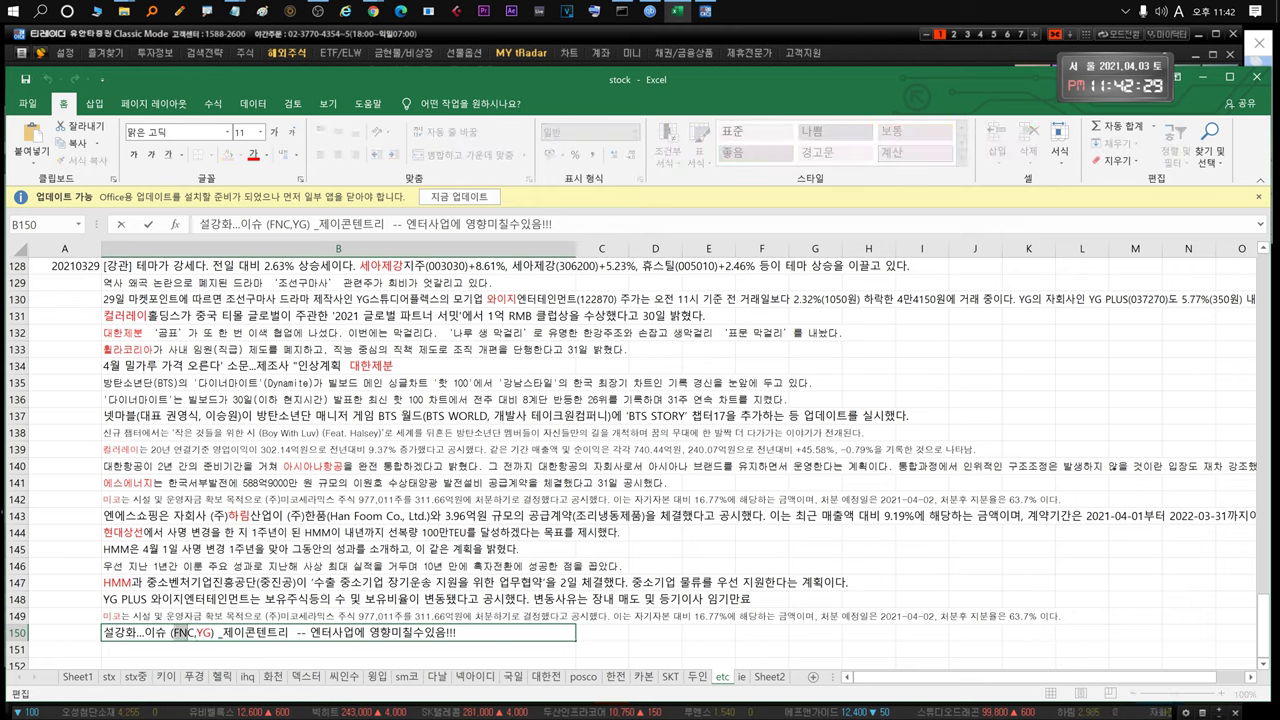
click(177, 633)
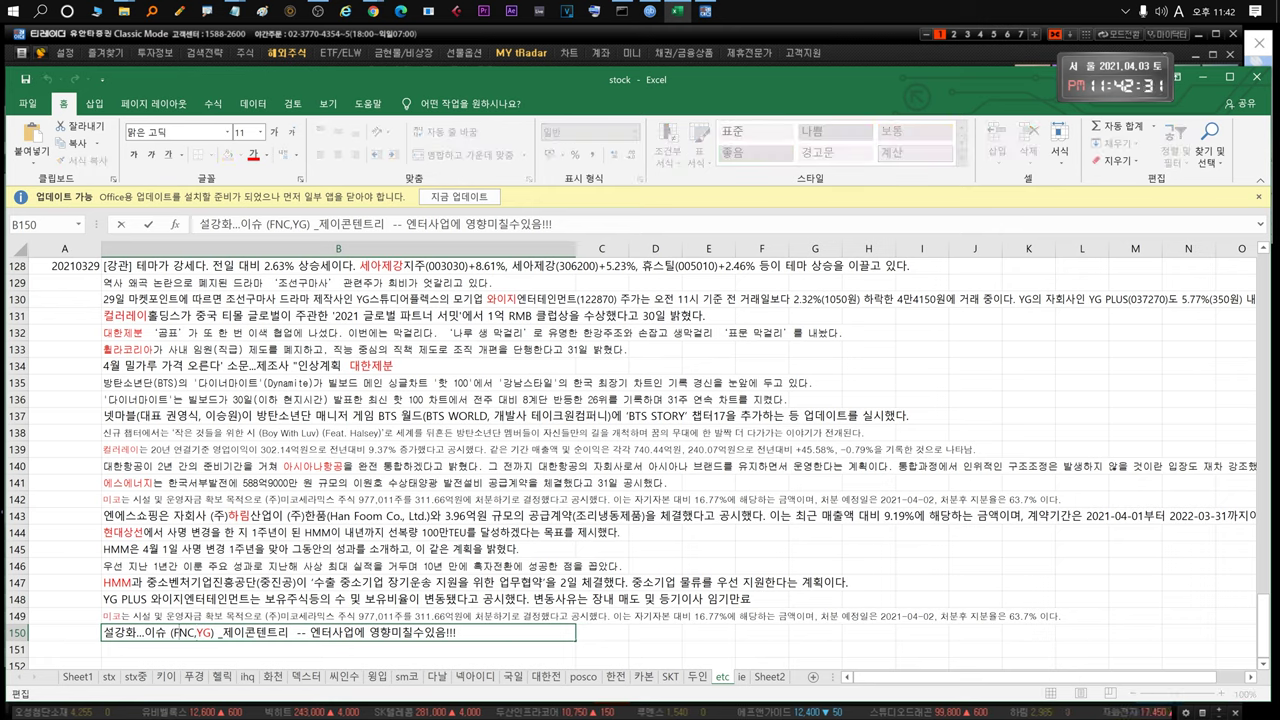
drag(191, 633, 171, 633)
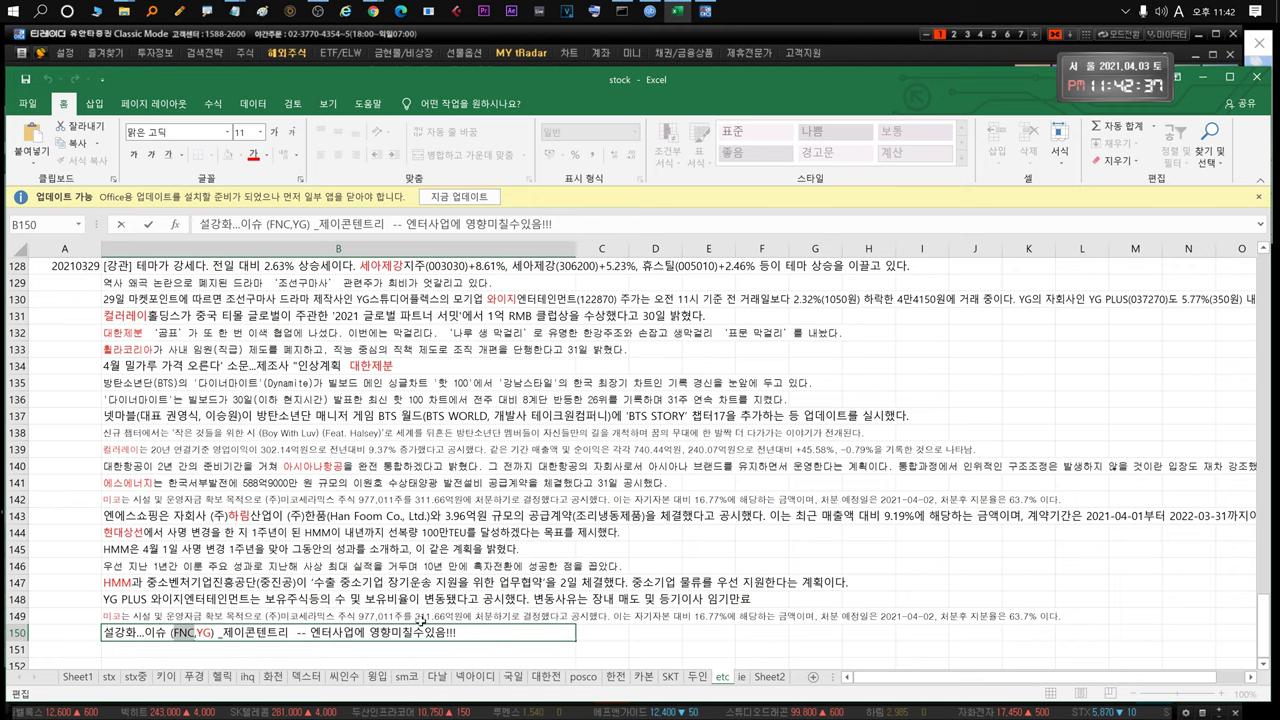
click(423, 633)
drag(222, 633, 290, 633)
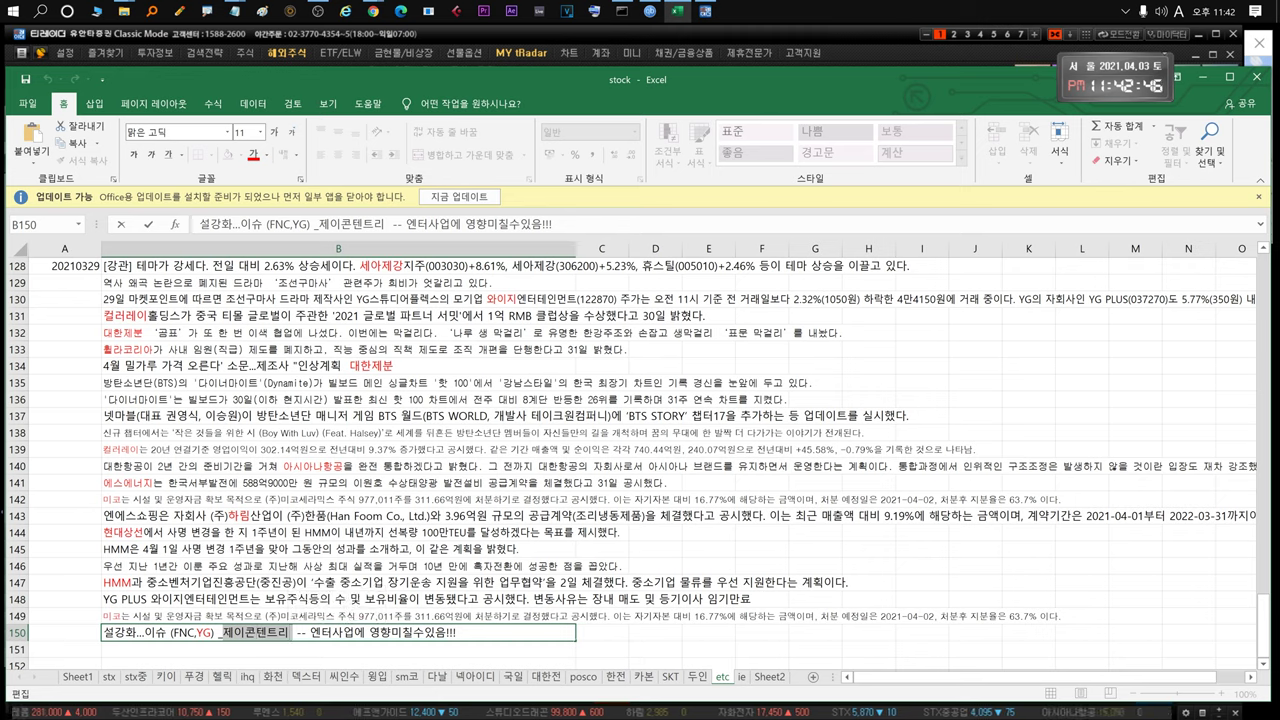
drag(291, 633, 447, 633)
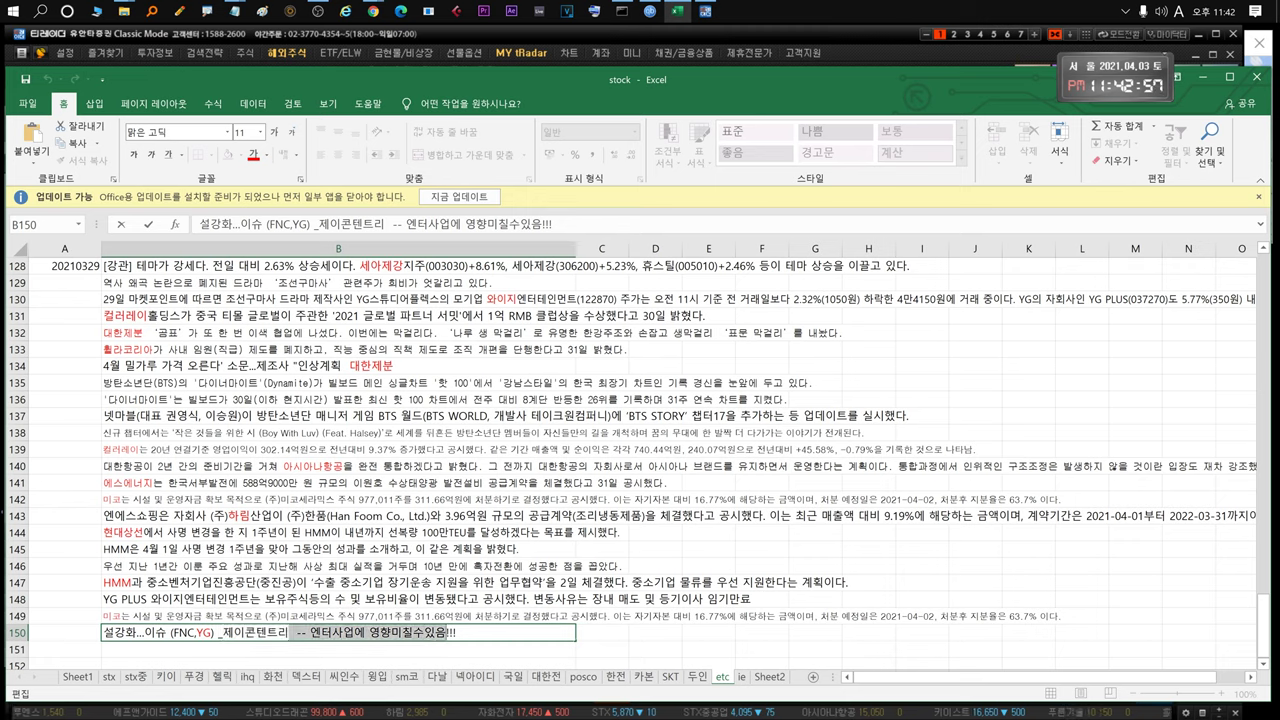
key(Escape)
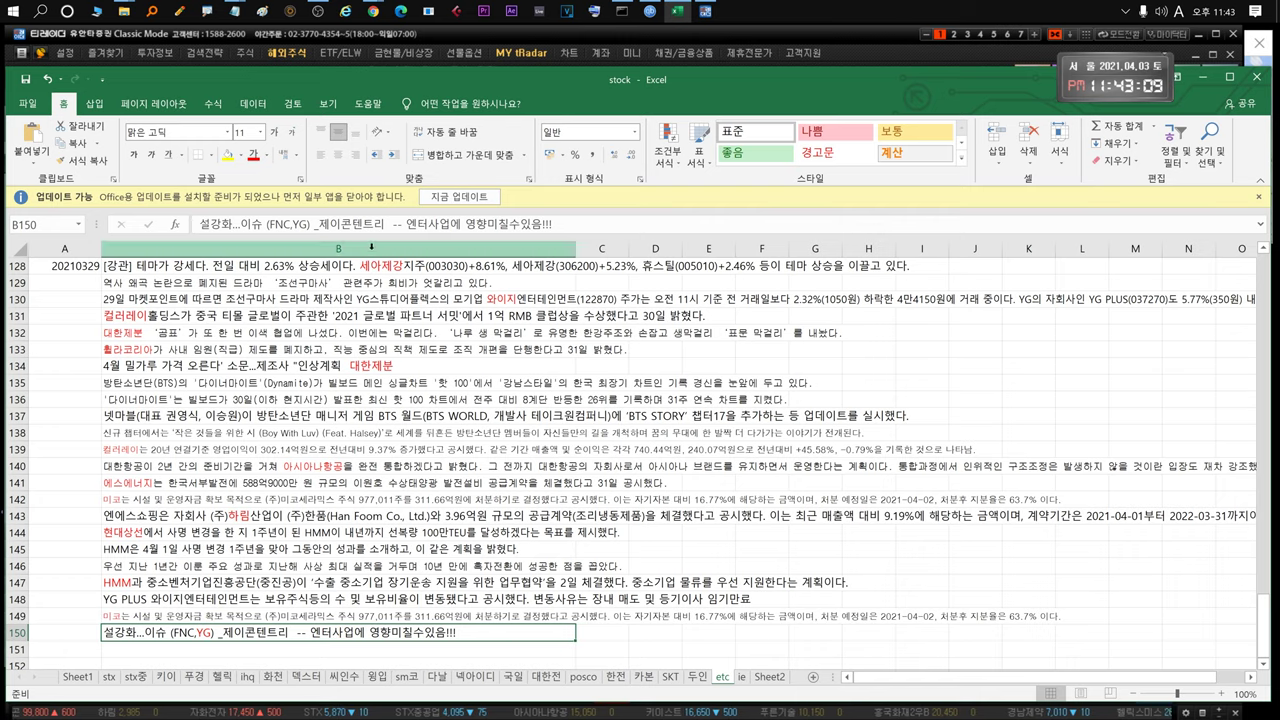
Switch to tRadar, bring up the 관심종목 watchlist and check the entries for IHQ and 키이스트
click(502, 40)
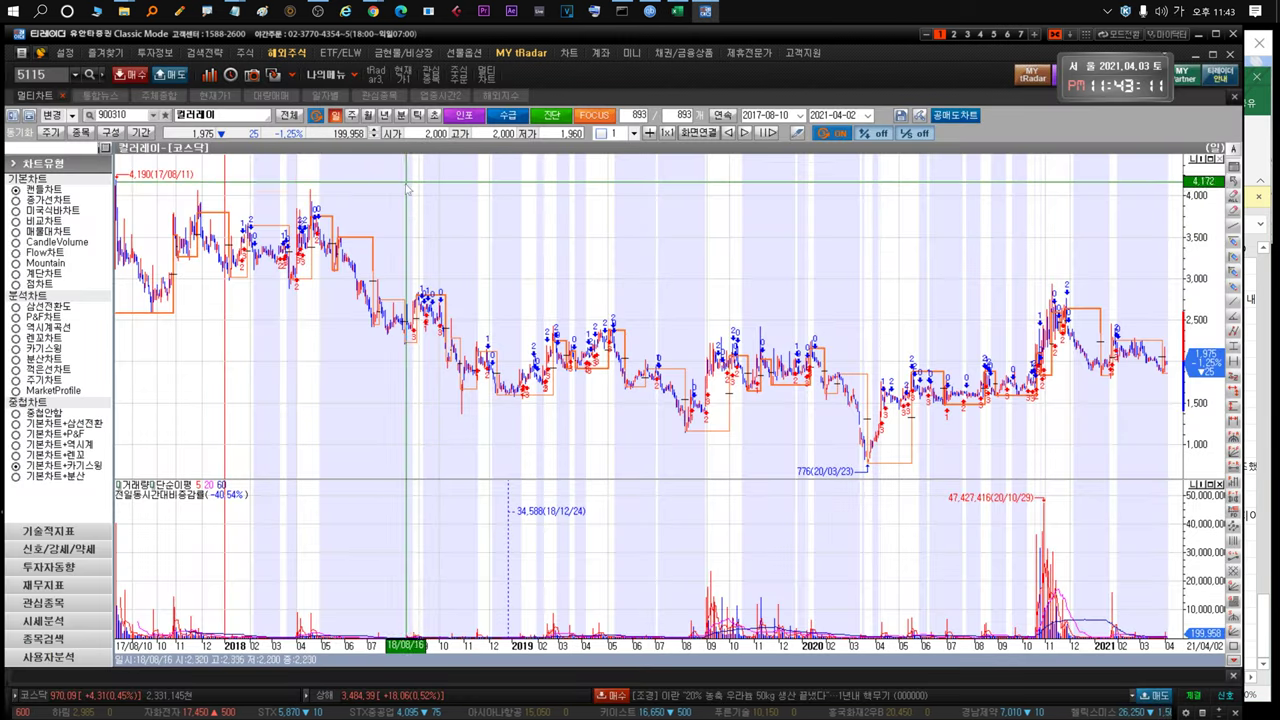
key(ctrl+Tab)
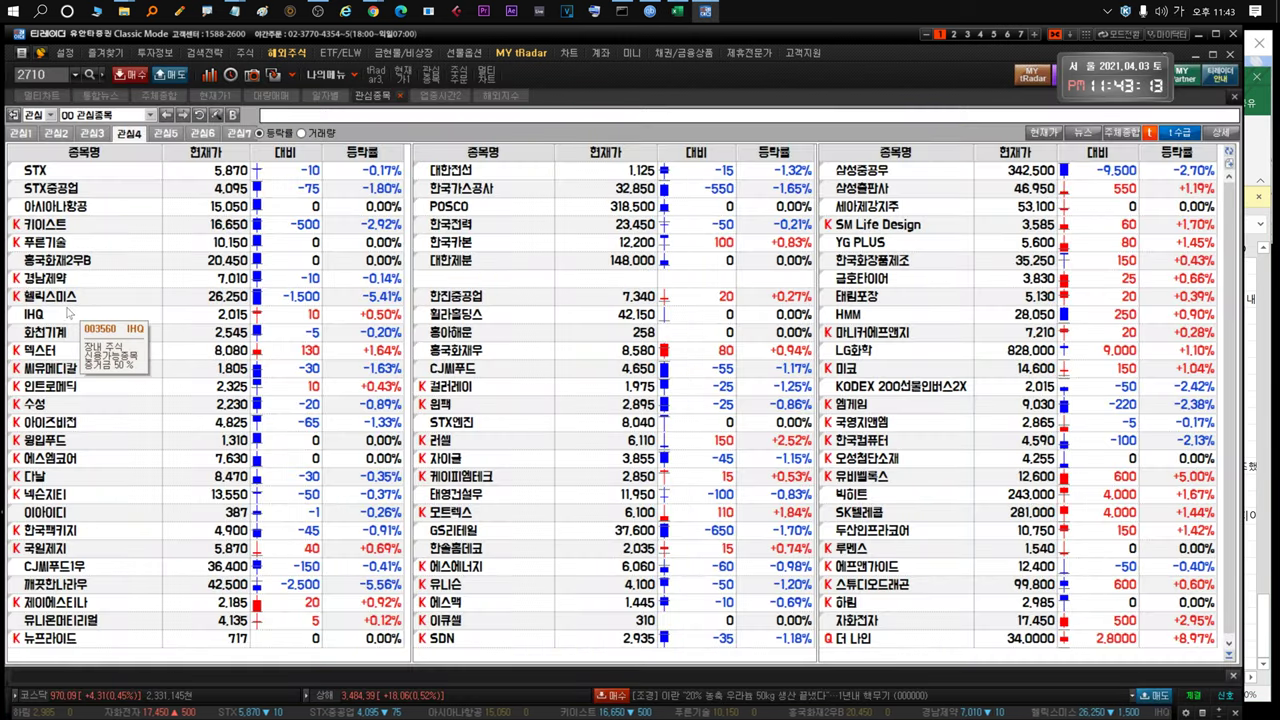
click(66, 314)
click(72, 228)
click(67, 313)
click(80, 228)
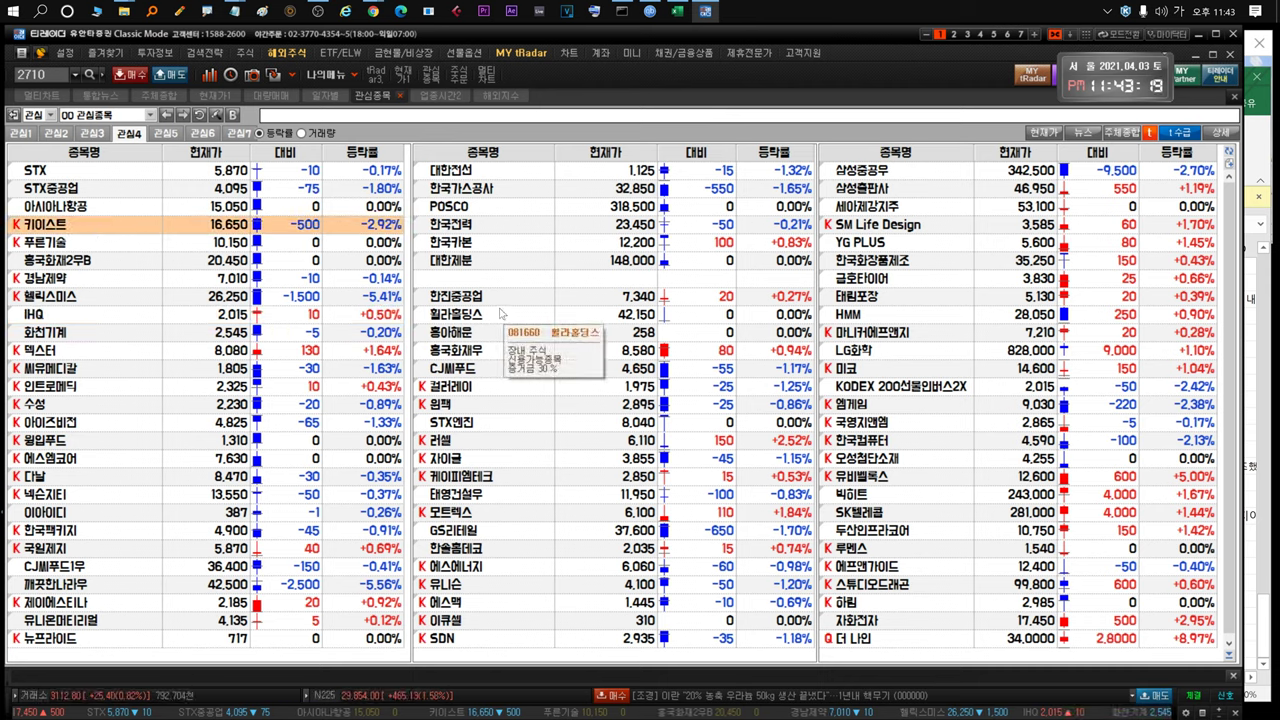
Check the watchlist entries for 한진중공업, 휠라홀딩스 and 윈팩
click(505, 298)
click(490, 316)
click(482, 298)
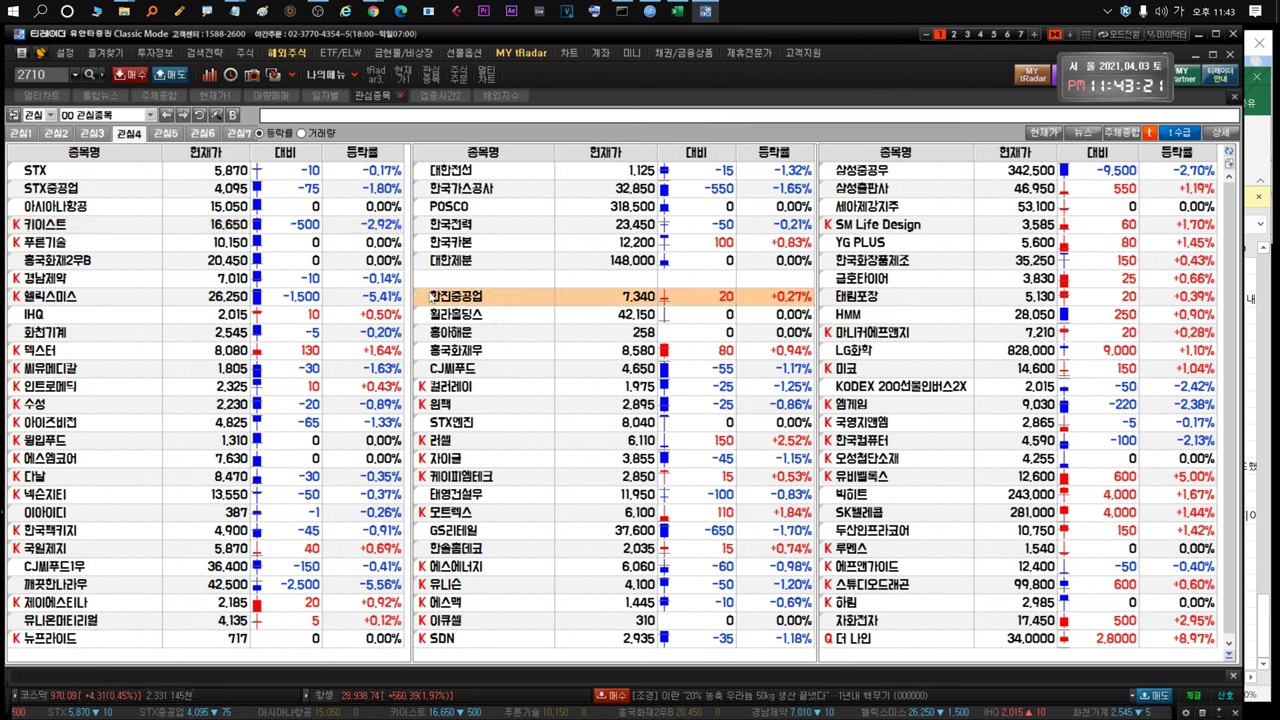
click(636, 407)
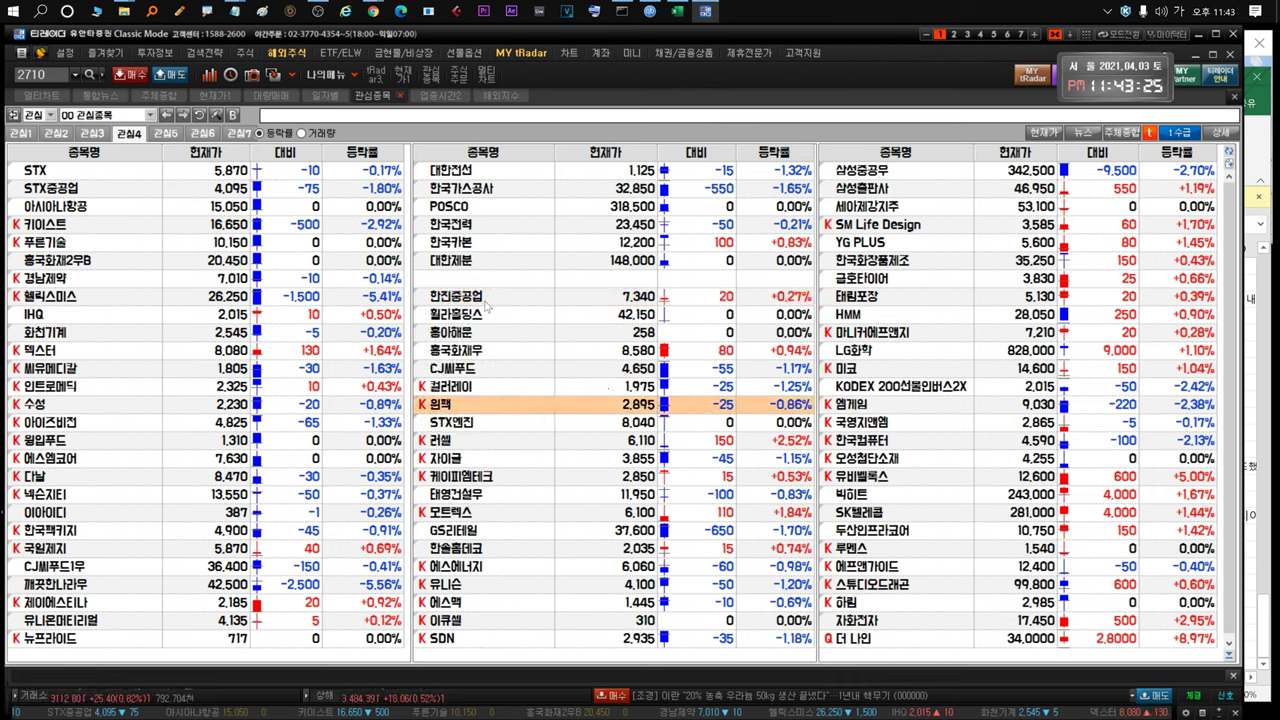
click(483, 298)
click(485, 316)
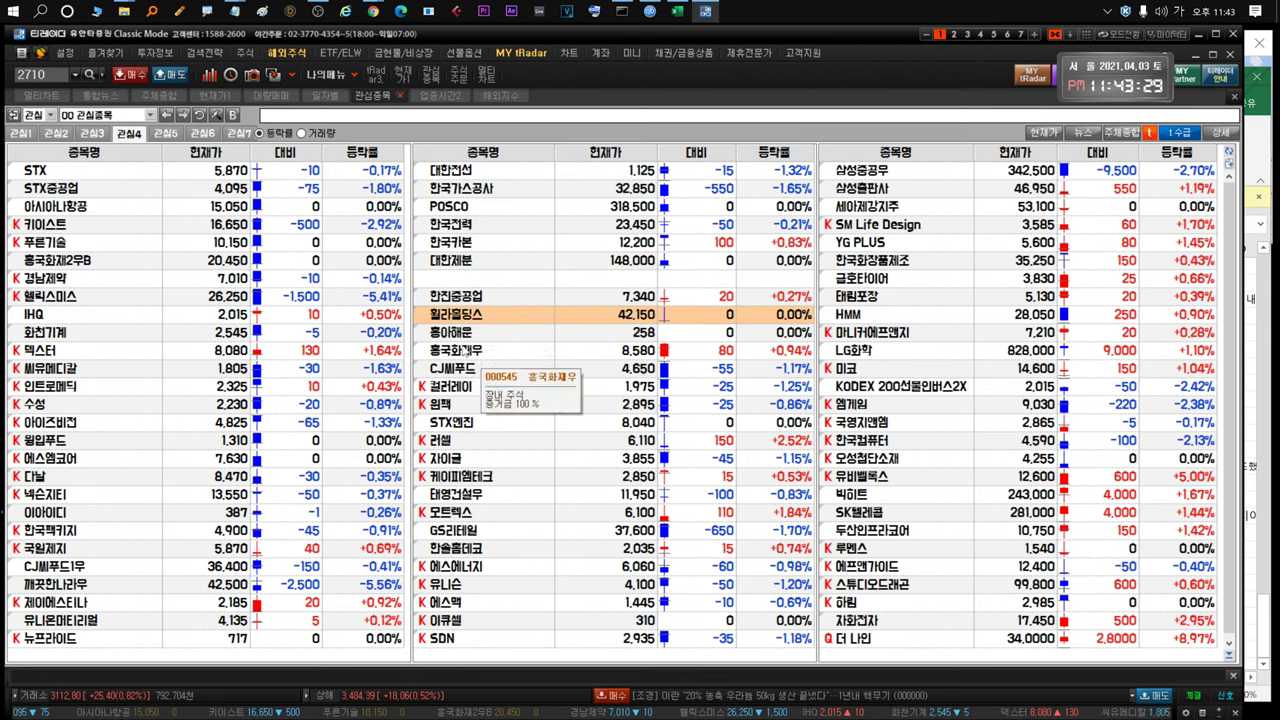
Check the watchlist entries for 흥아해운 and CJ씨푸드
click(460, 334)
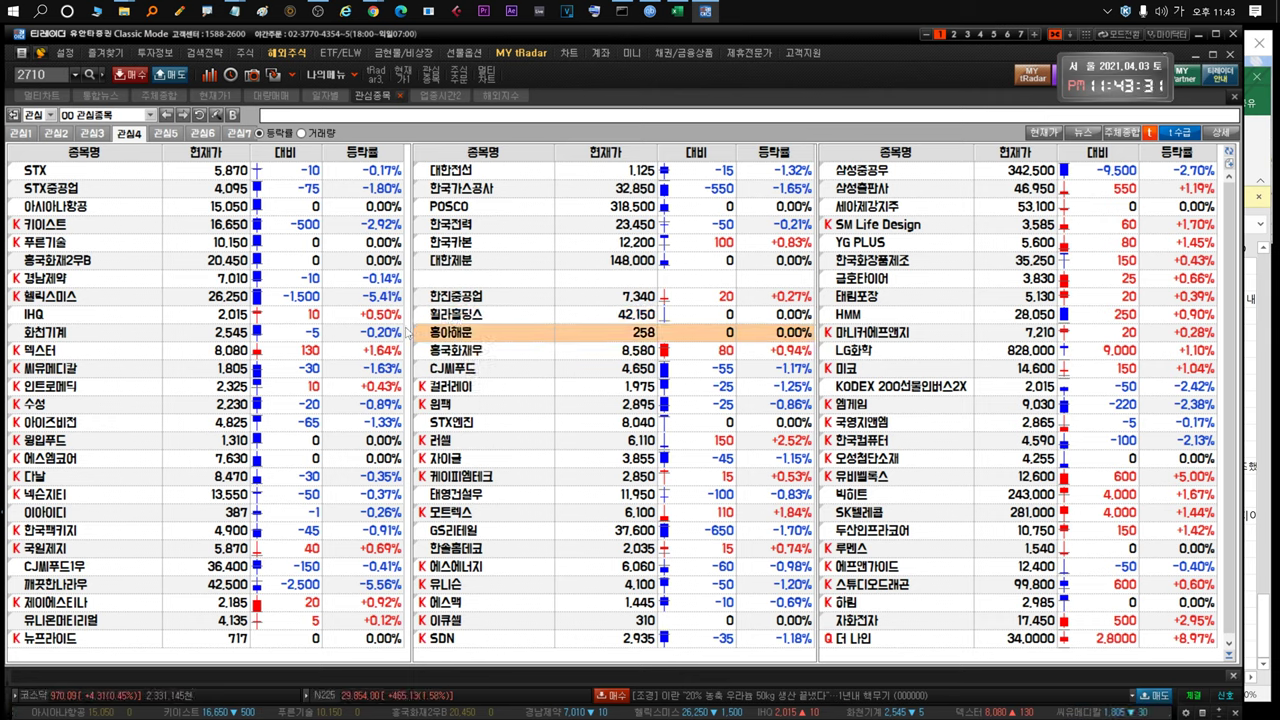
mouse_move(415, 336)
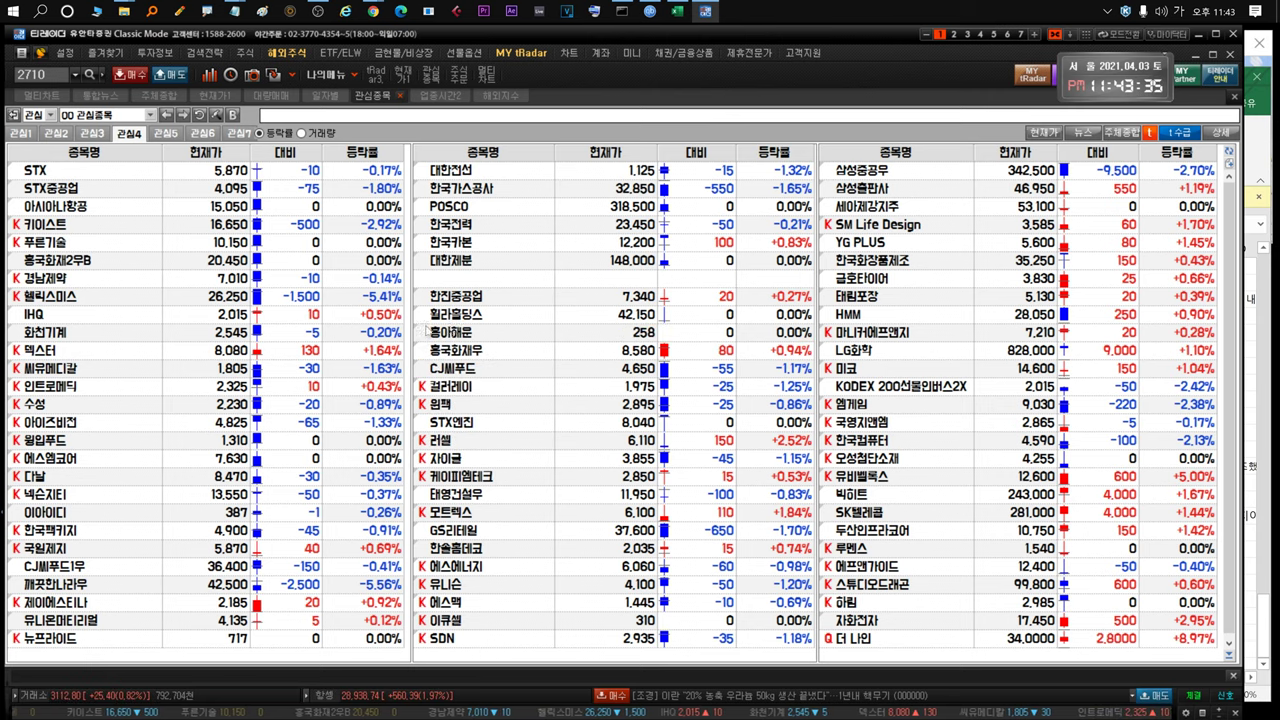
click(457, 331)
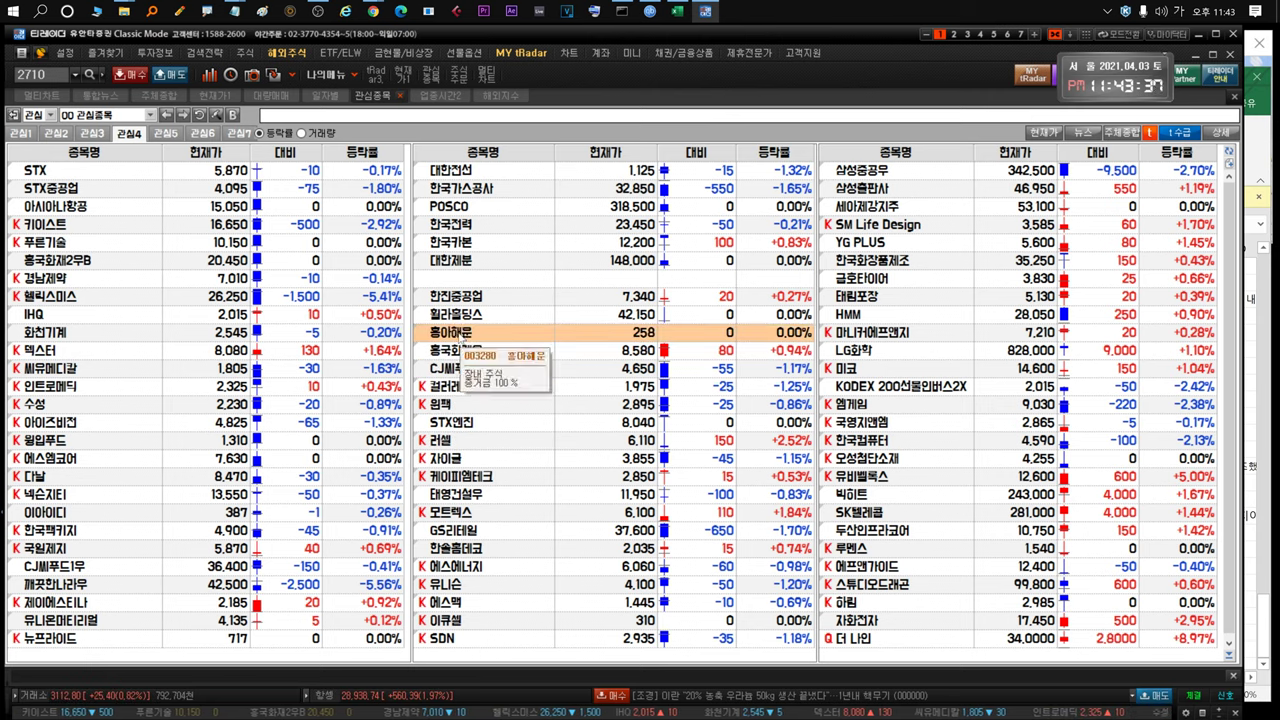
click(455, 368)
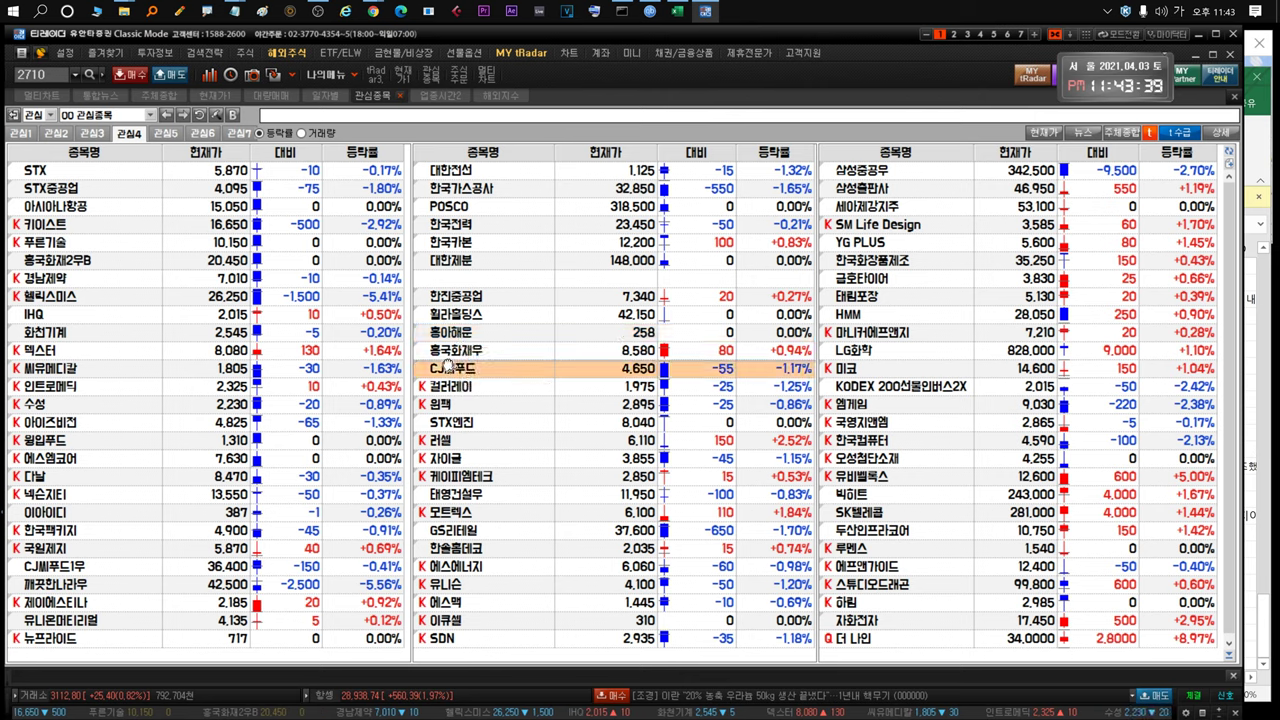
Check the watchlist entries for 컬러레이, 윈팩 and STX엔진
click(468, 386)
click(466, 404)
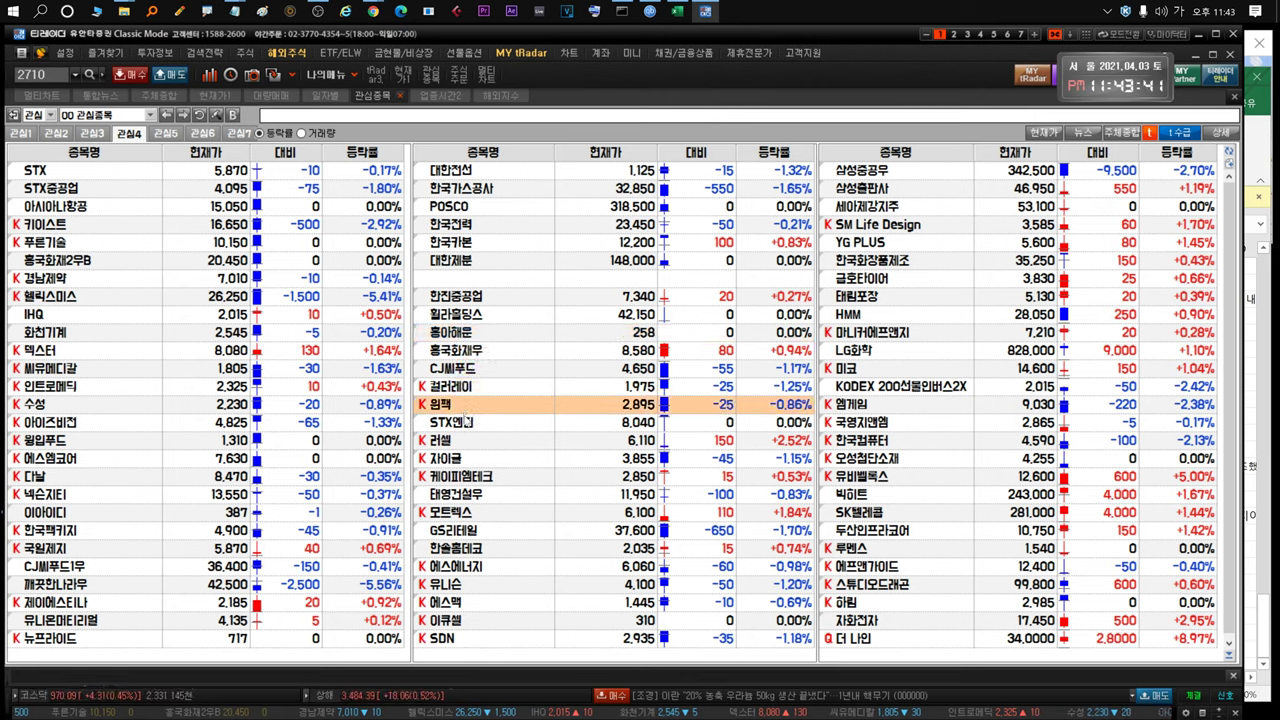
click(466, 422)
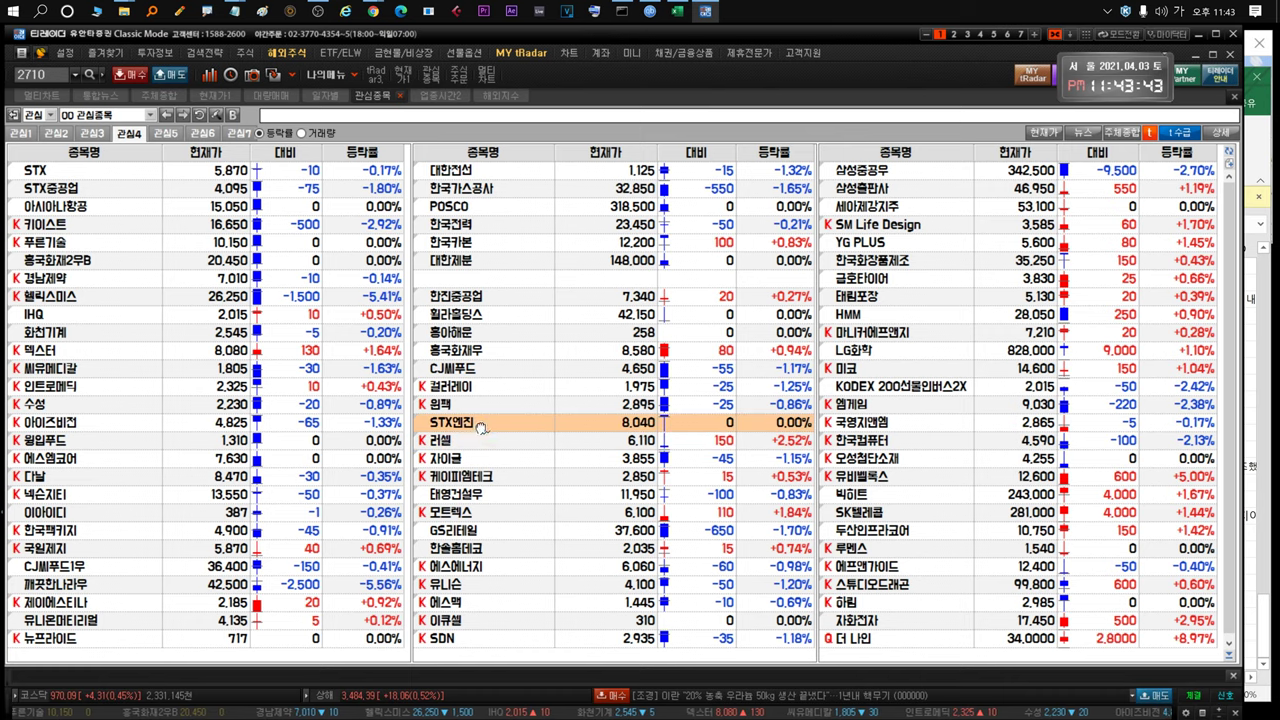
Review the daily price chart of 러셀 and return to the watchlist
click(468, 447)
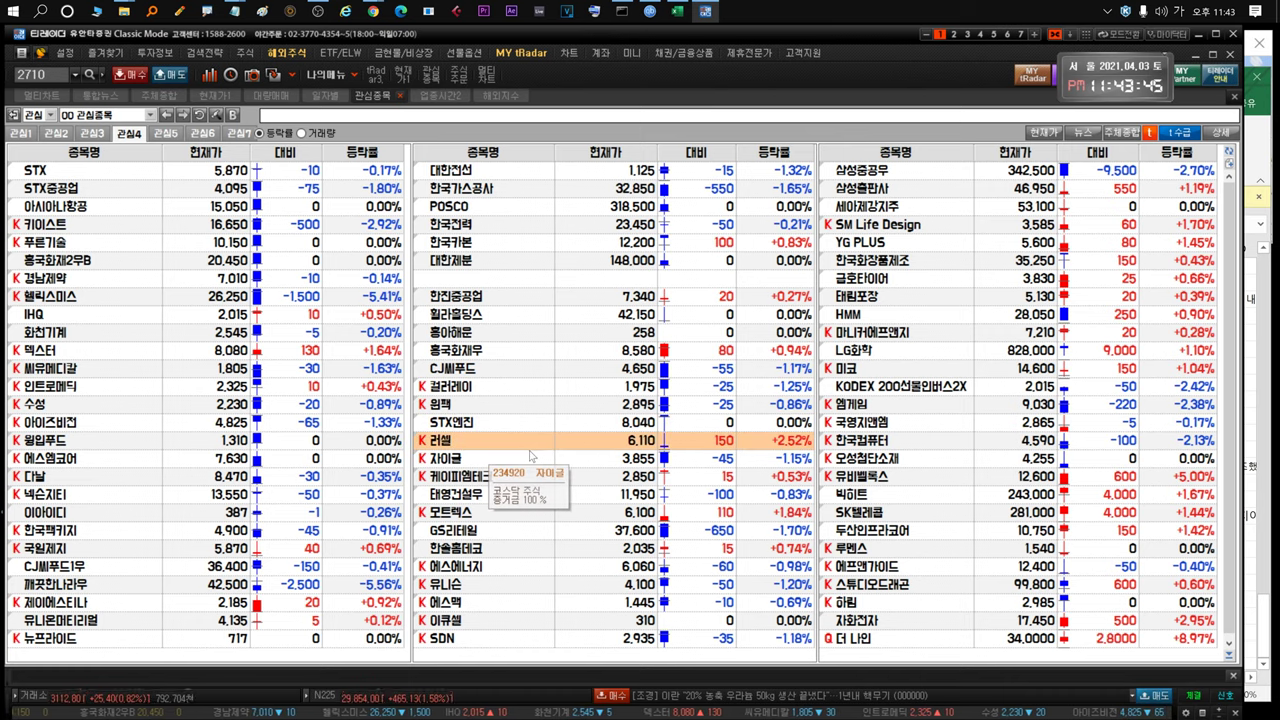
double_click(487, 455)
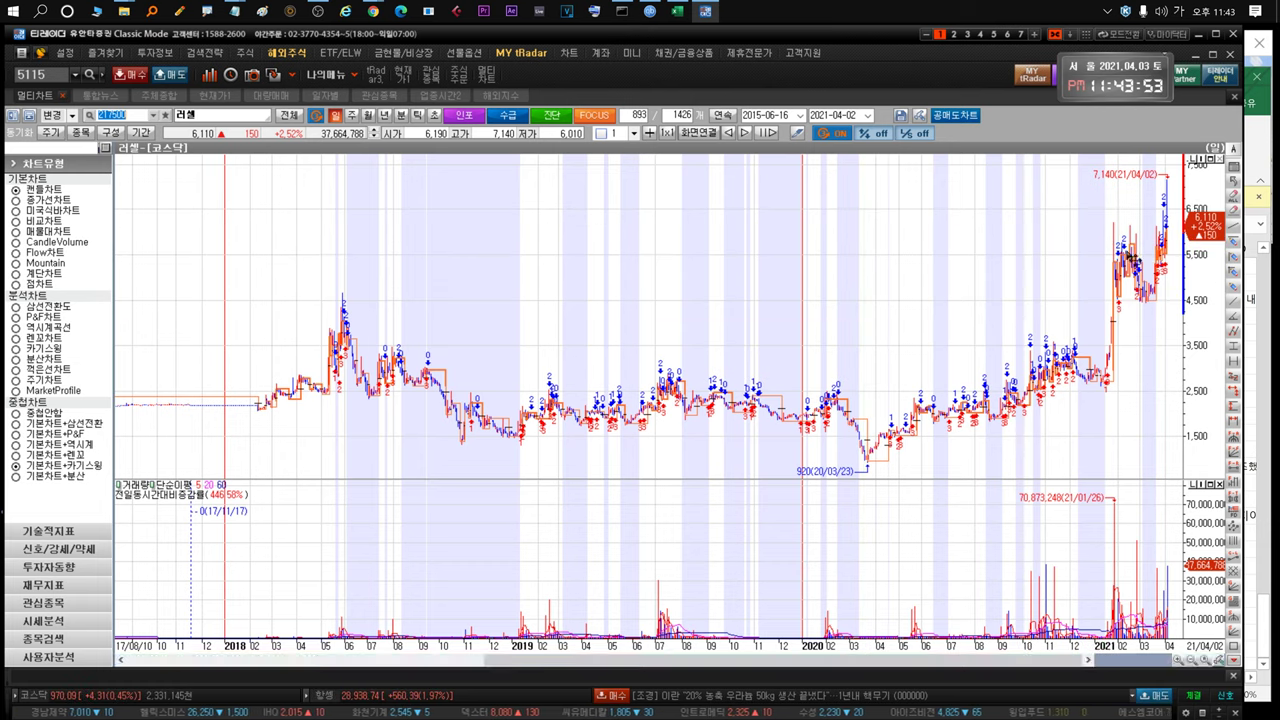
key(ctrl+Tab)
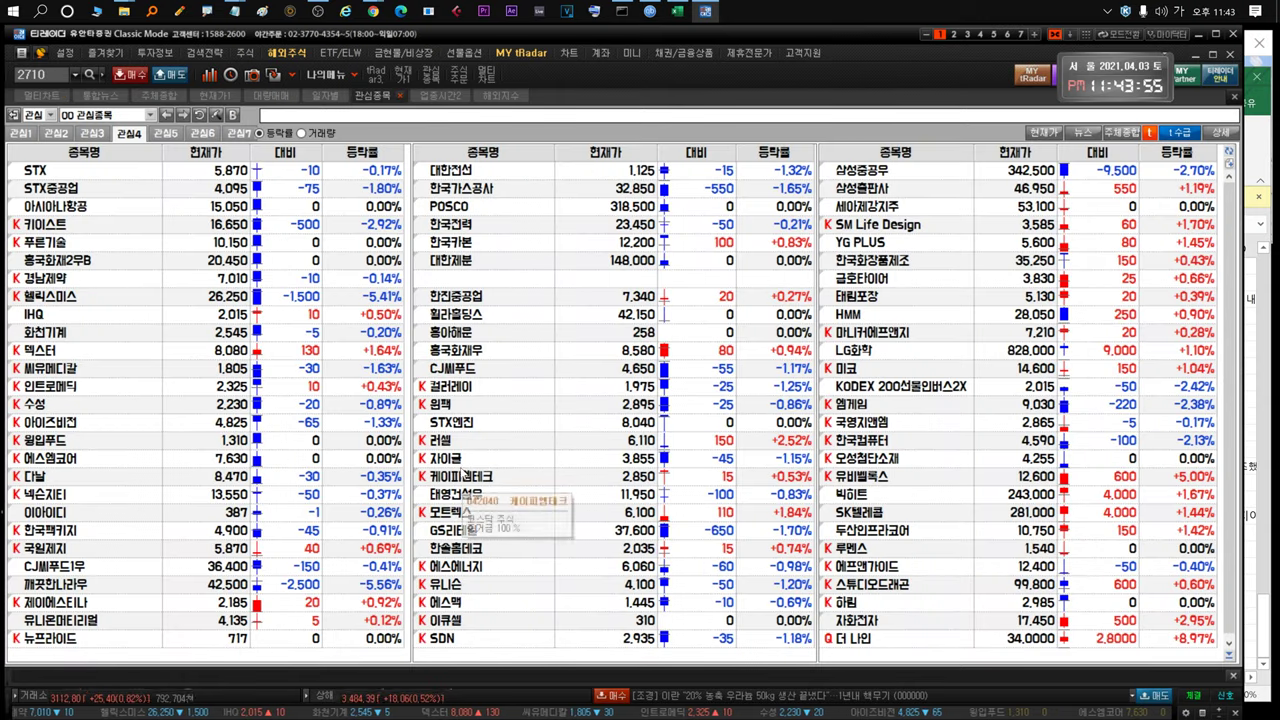
Review the 케이피엠테크 daily chart zoomed in on its recent candles and return to its watchlist entry
click(464, 462)
key(Down)
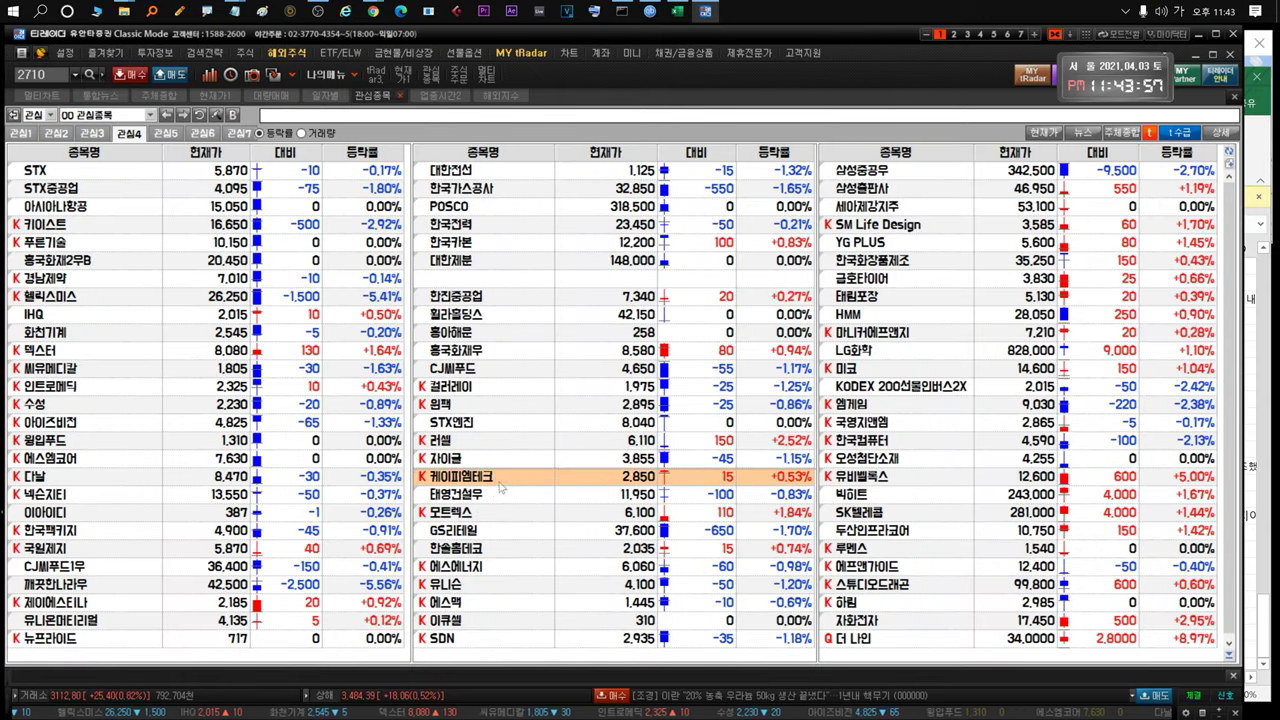
key(Return)
drag(1083, 396, 1163, 375)
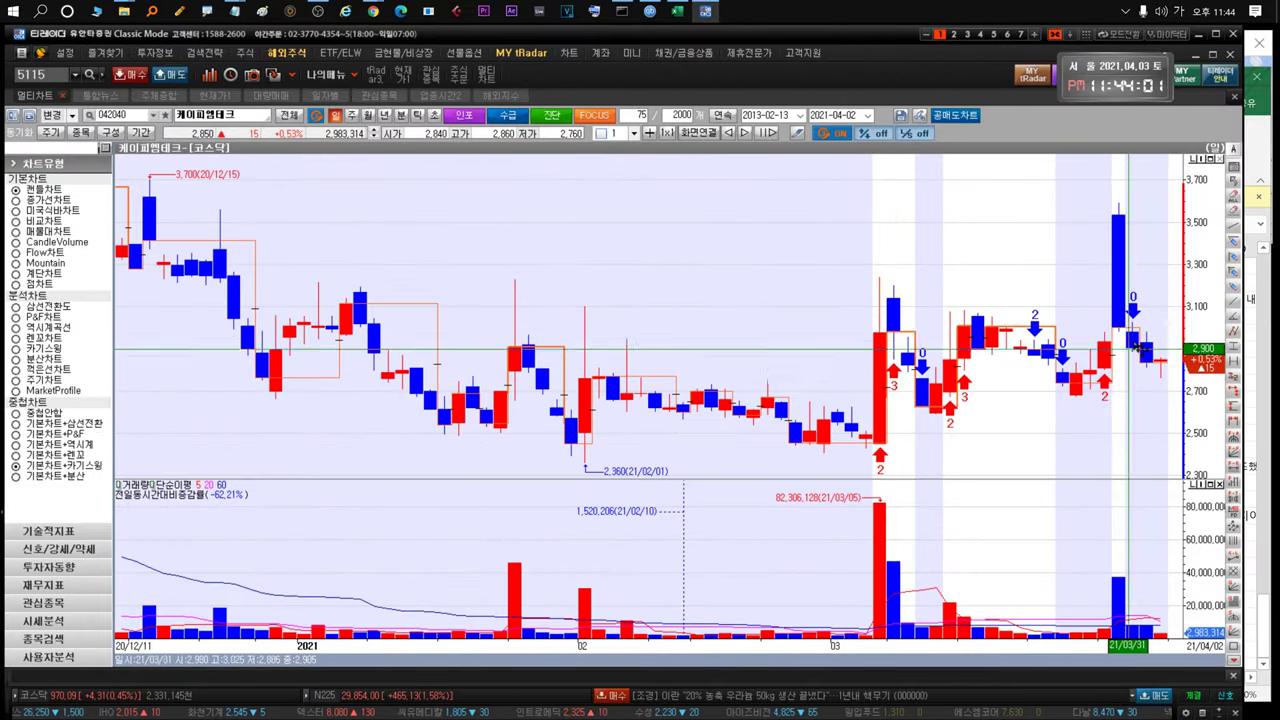
key(Escape)
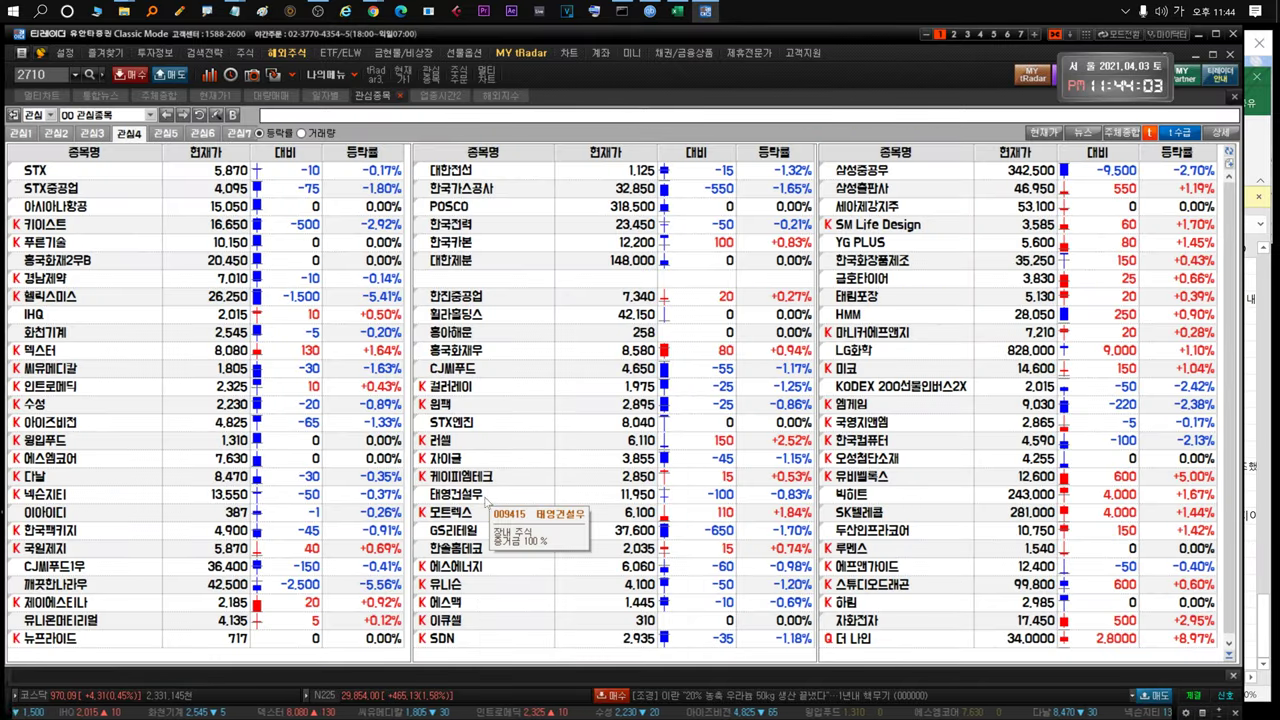
click(477, 478)
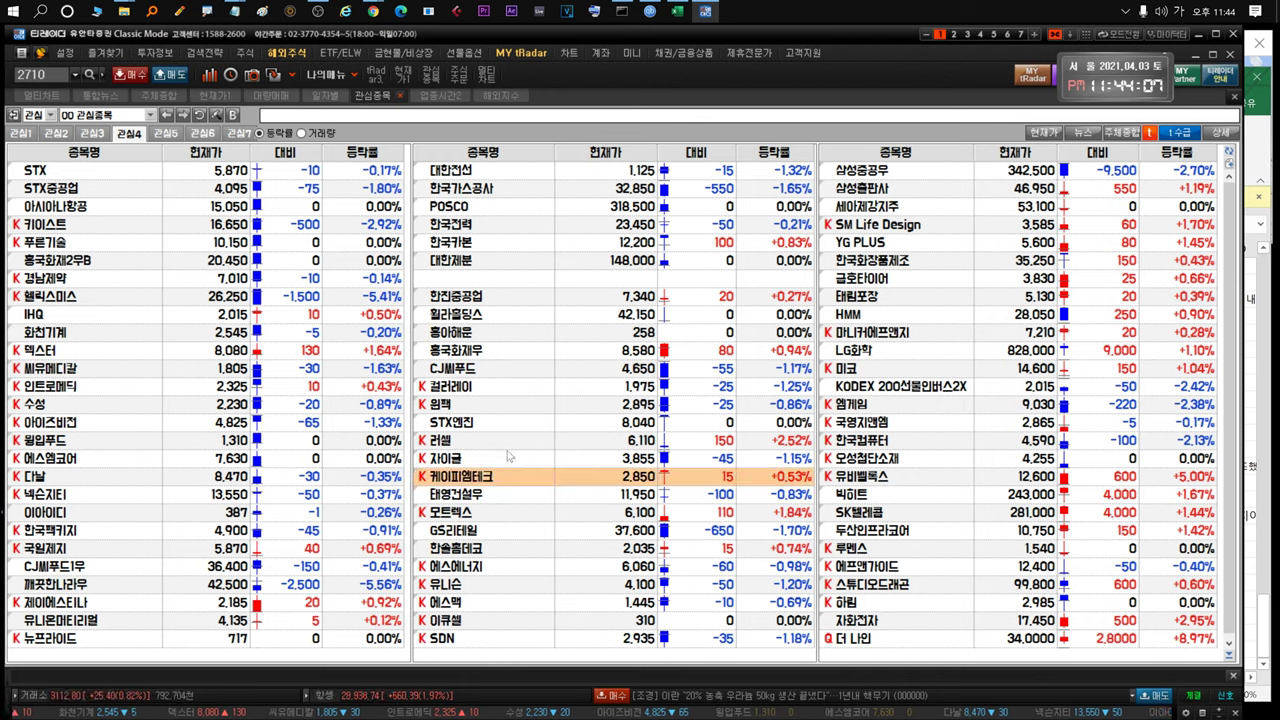
Check the watchlist entry for 모트렉스 and review the daily price chart of GS리테일
click(473, 508)
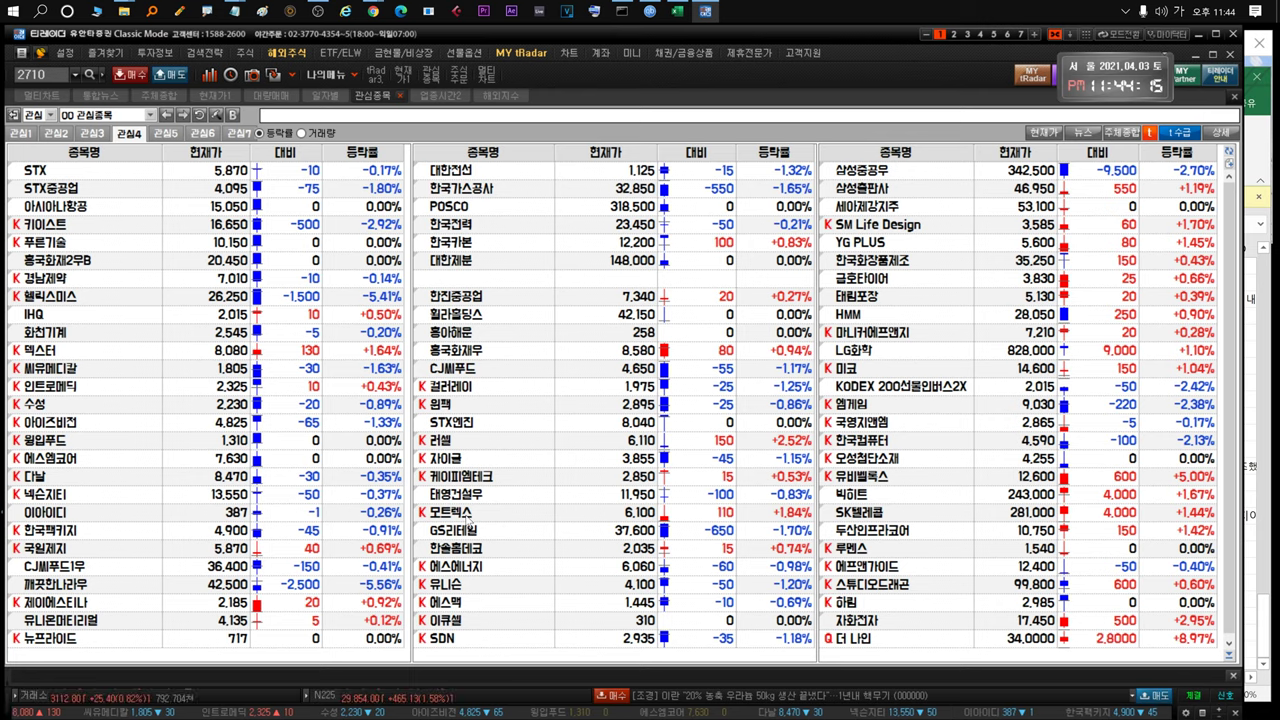
click(468, 514)
click(472, 535)
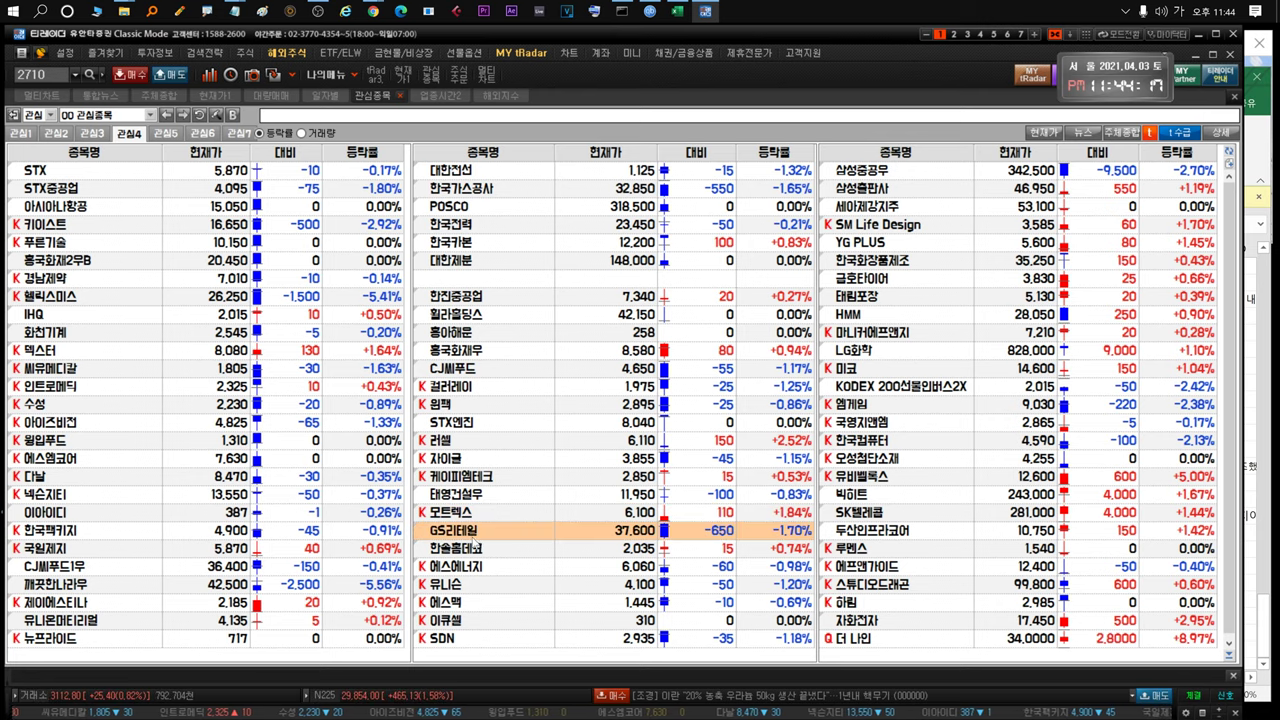
double_click(598, 540)
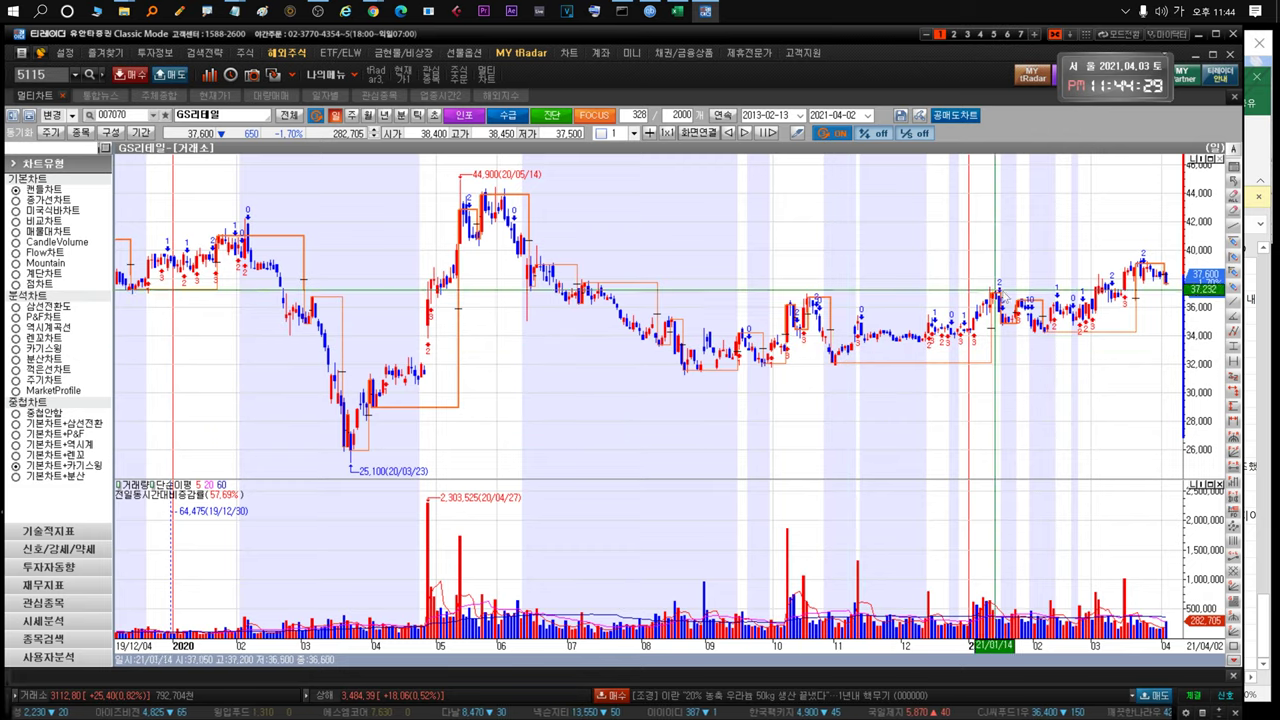
key(ctrl+Tab)
Review the 유니슨 daily price chart and check the watchlist entries for 이큐셀 and SDN
click(471, 590)
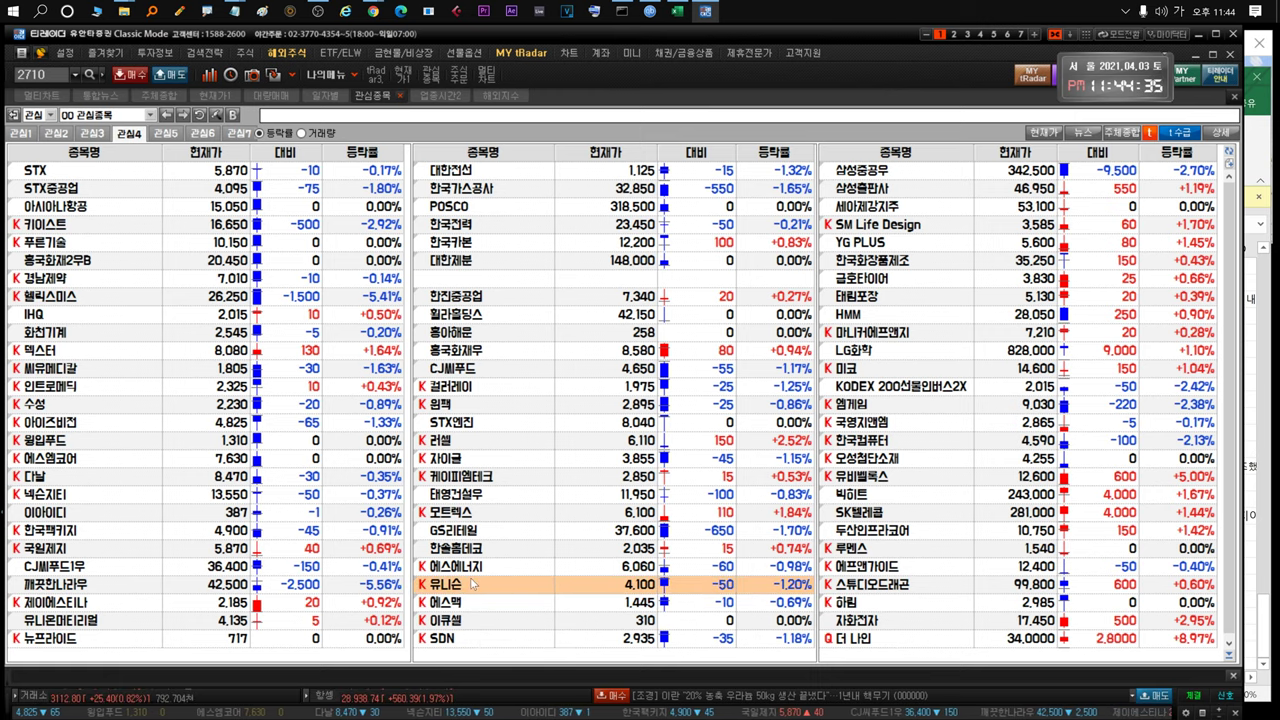
double_click(466, 587)
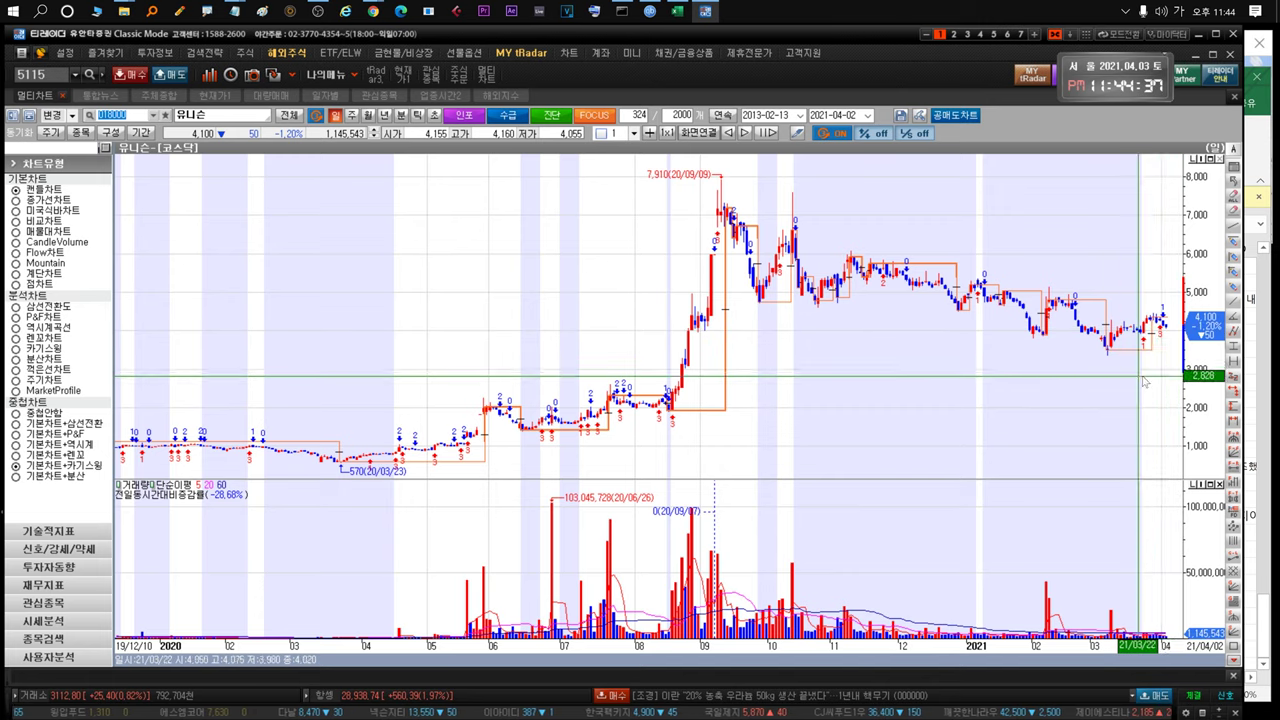
key(Escape)
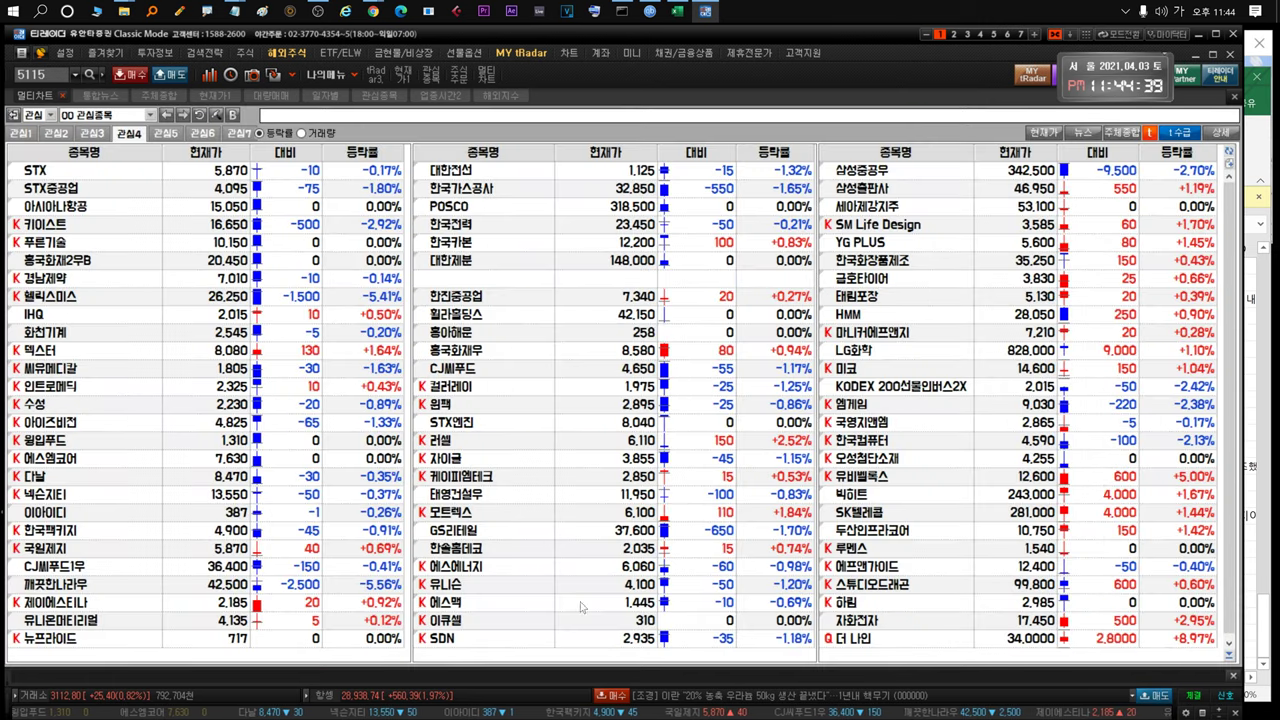
click(462, 621)
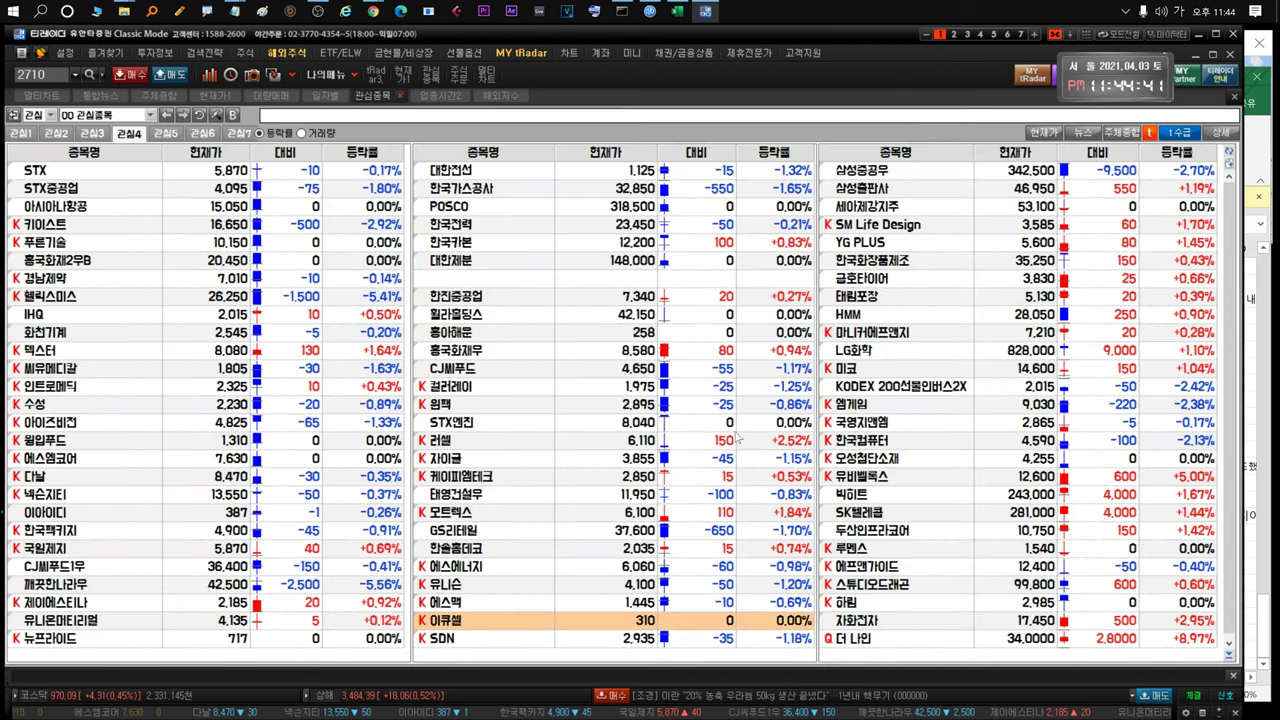
click(452, 636)
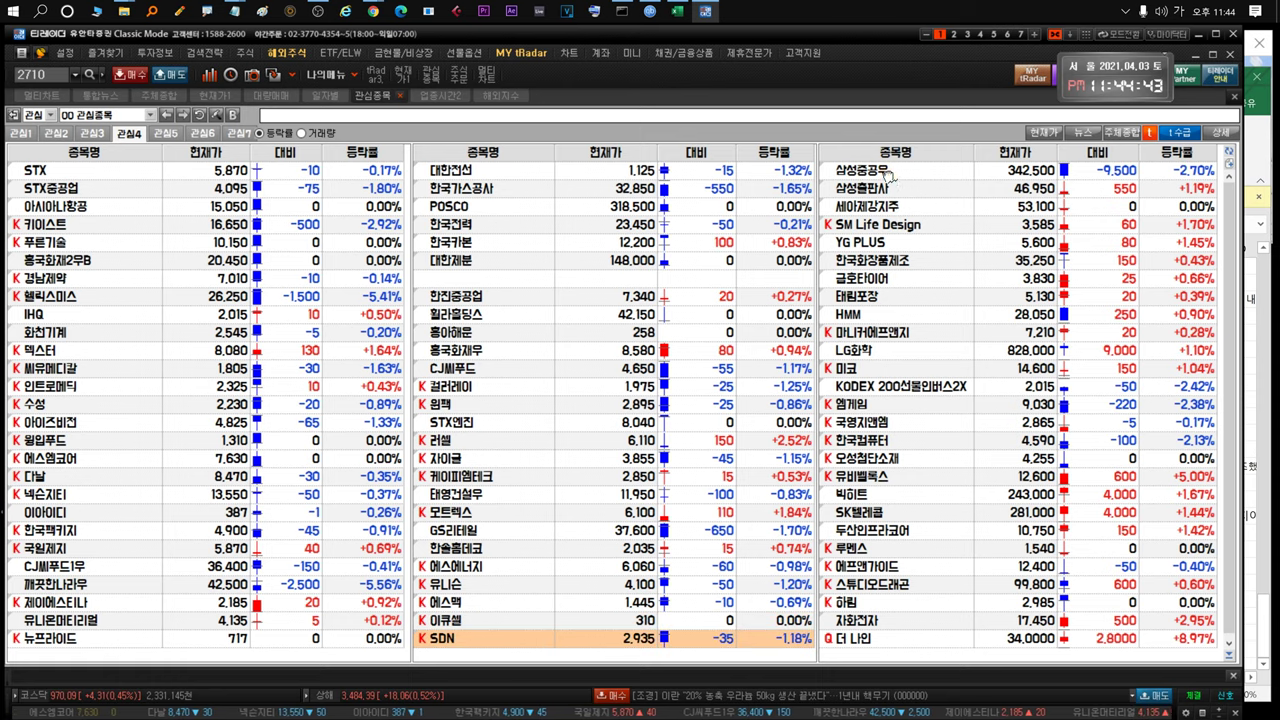
Review the daily price chart of 삼성중공우 and return to the watchlist
click(889, 176)
key(ctrl+Tab)
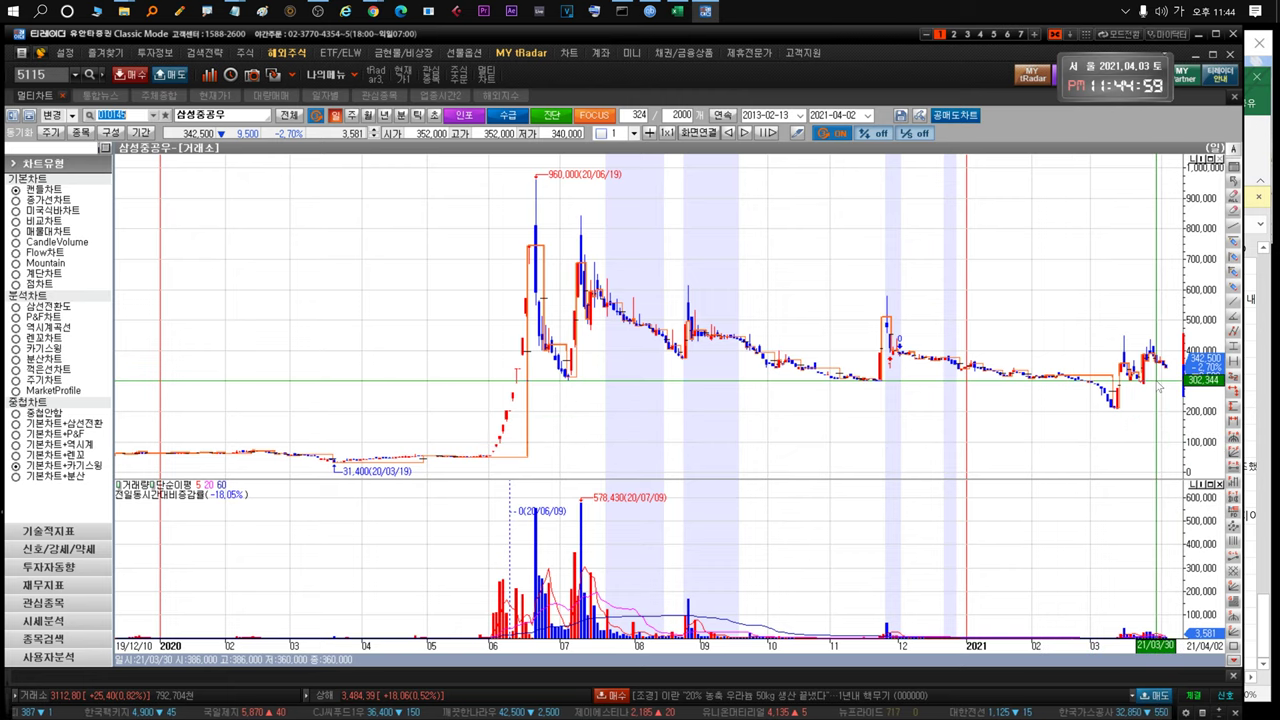
key(ctrl+Tab)
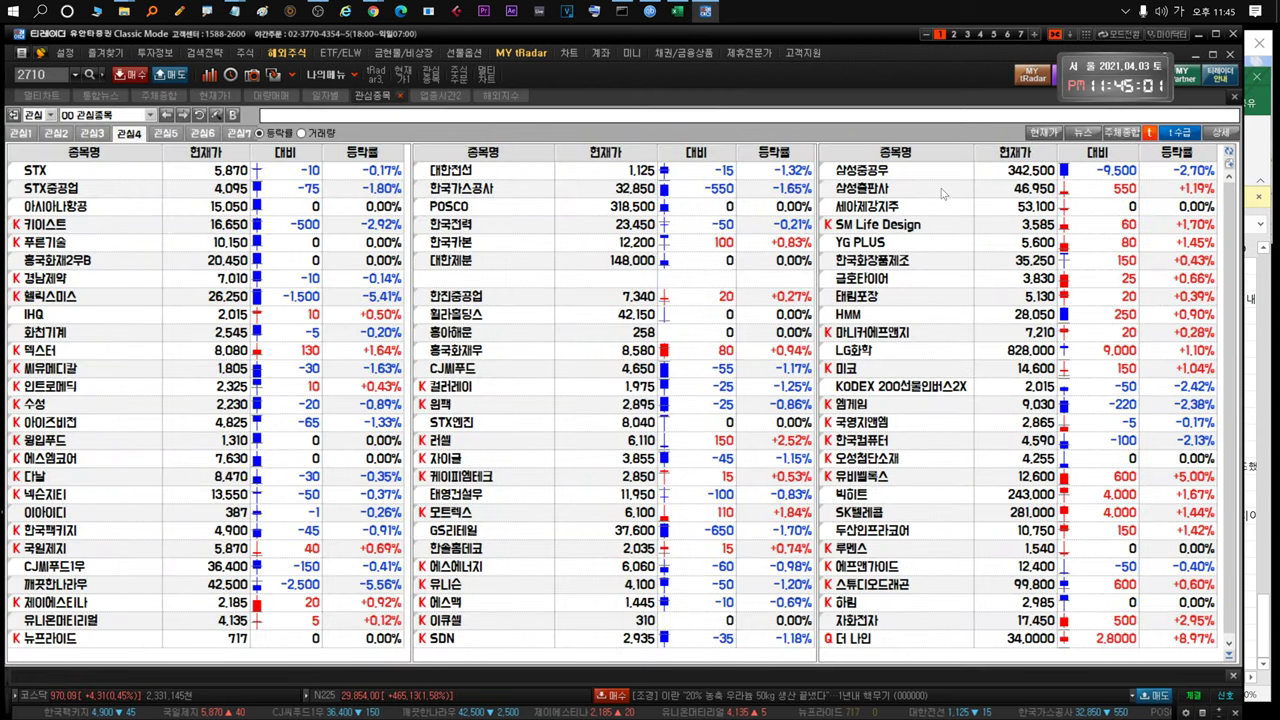
Review the daily price chart of 삼성출판사 and return to its watchlist entry
click(917, 192)
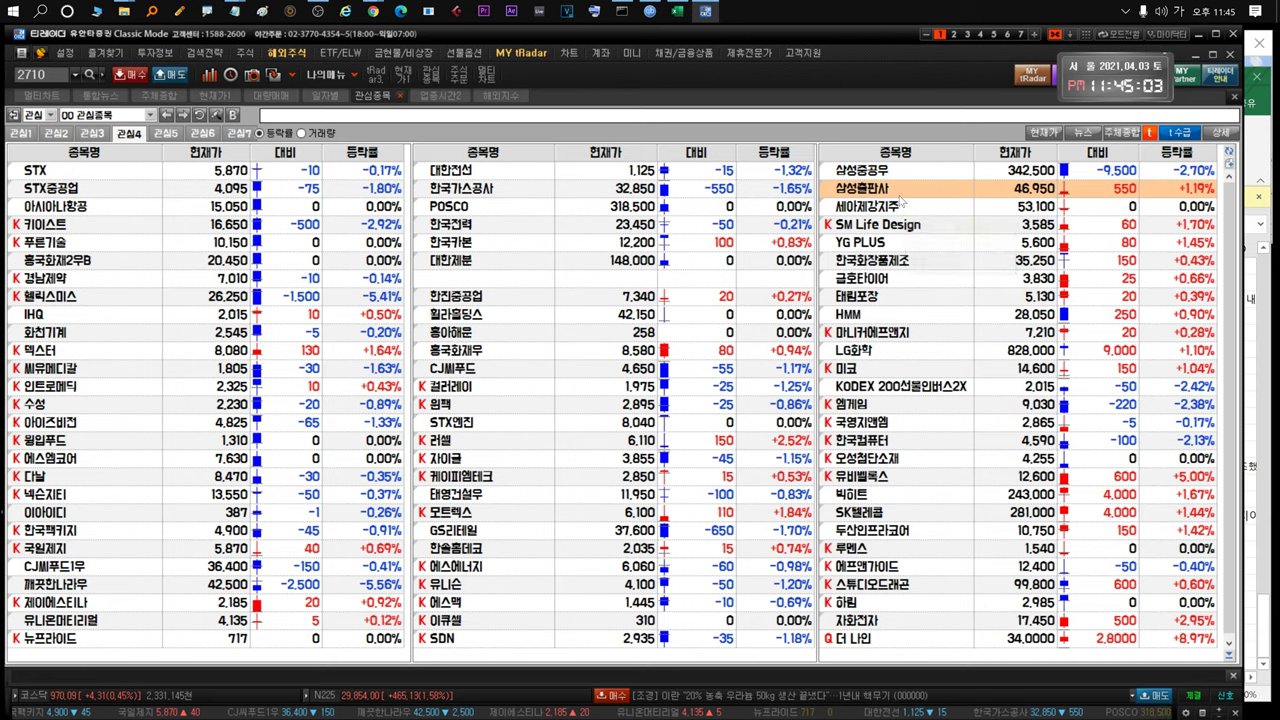
key(ctrl+Tab)
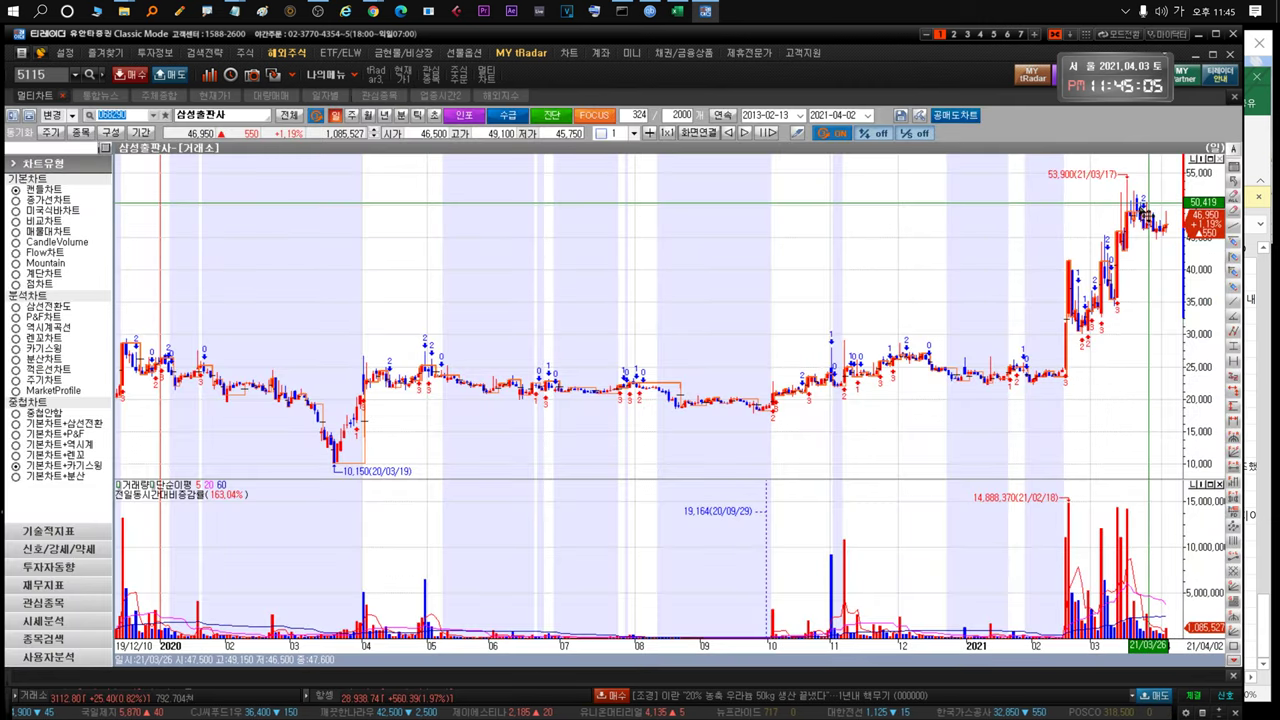
key(ctrl+Tab)
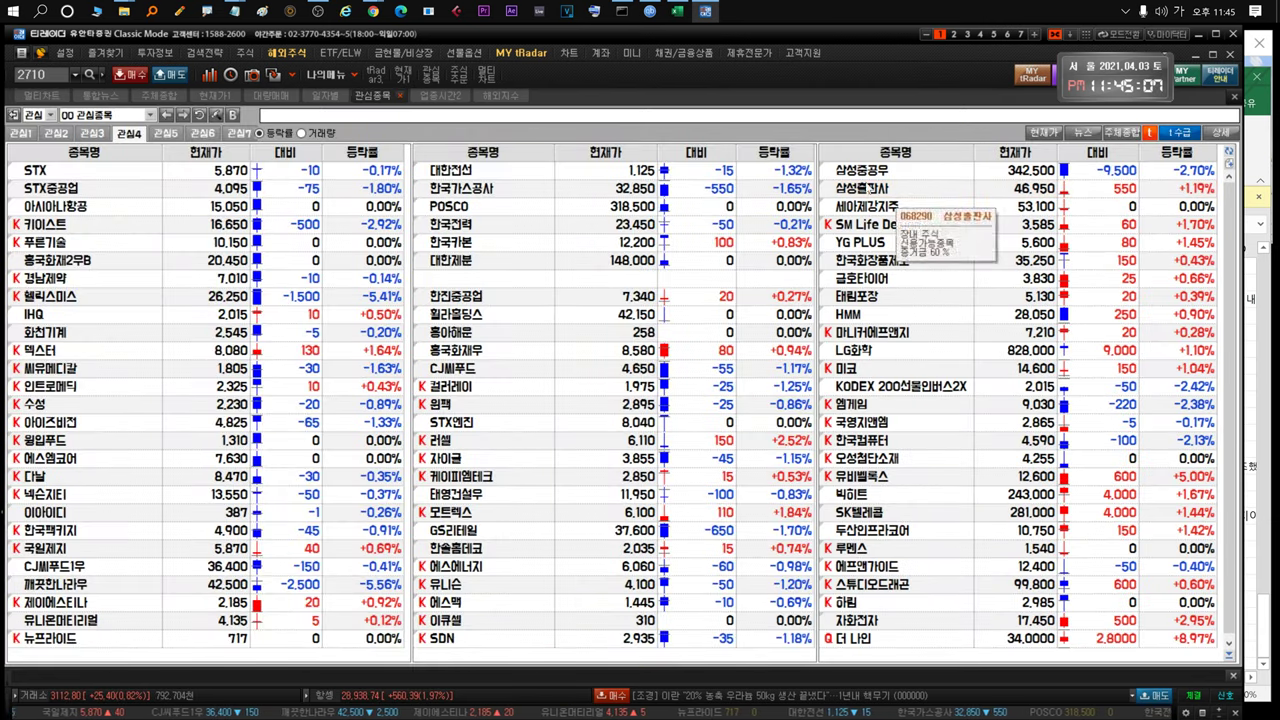
click(867, 189)
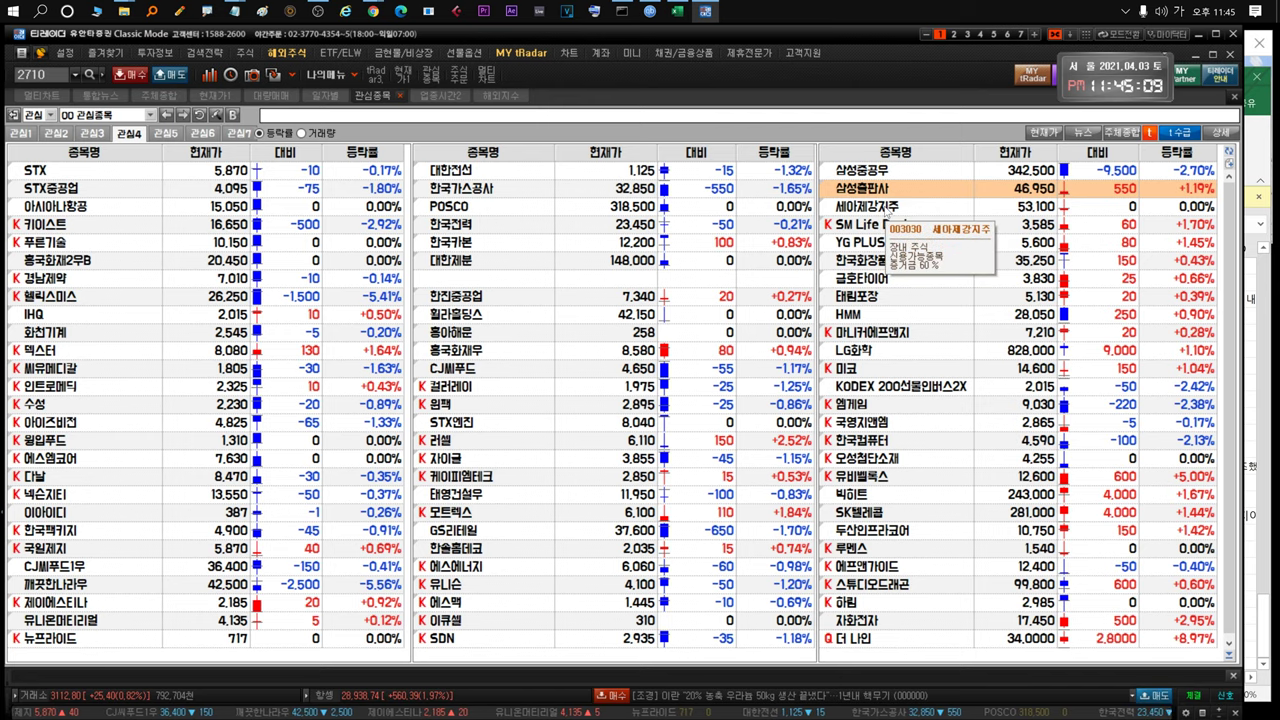
Review the SM Life Design daily price chart and check the pop-up news and price preview for 세아제강지주
click(850, 207)
click(893, 225)
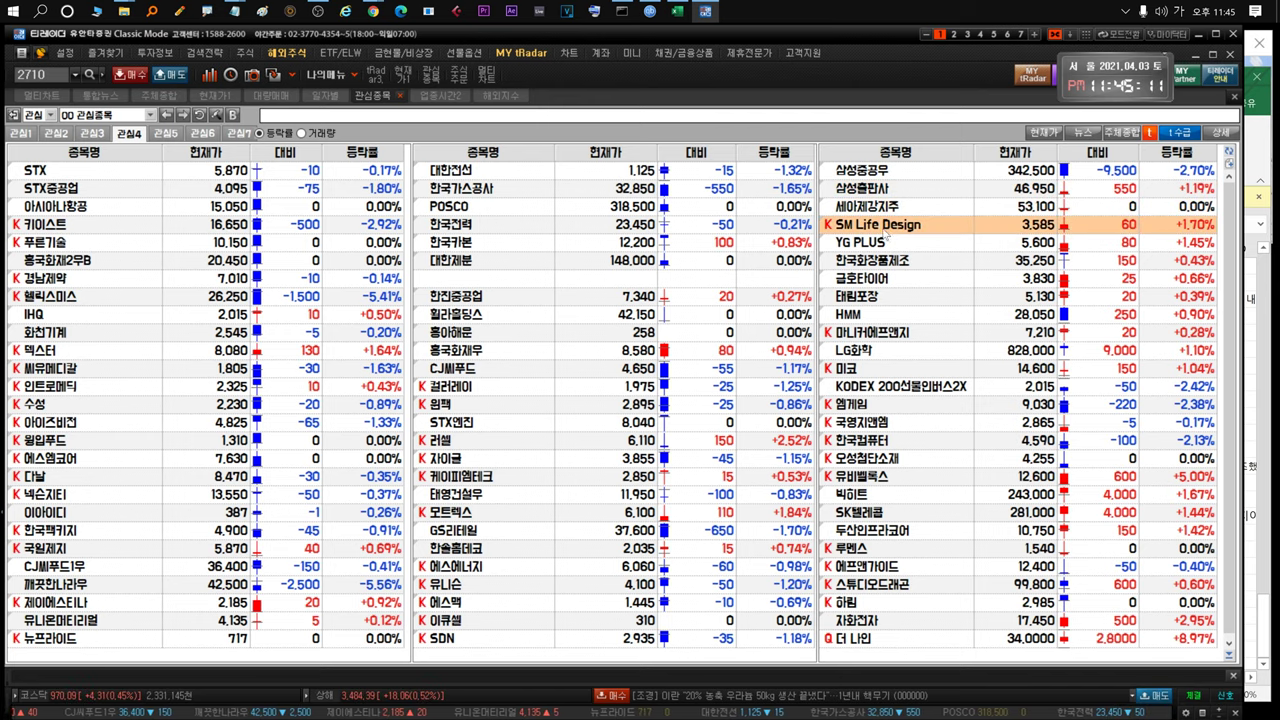
double_click(886, 232)
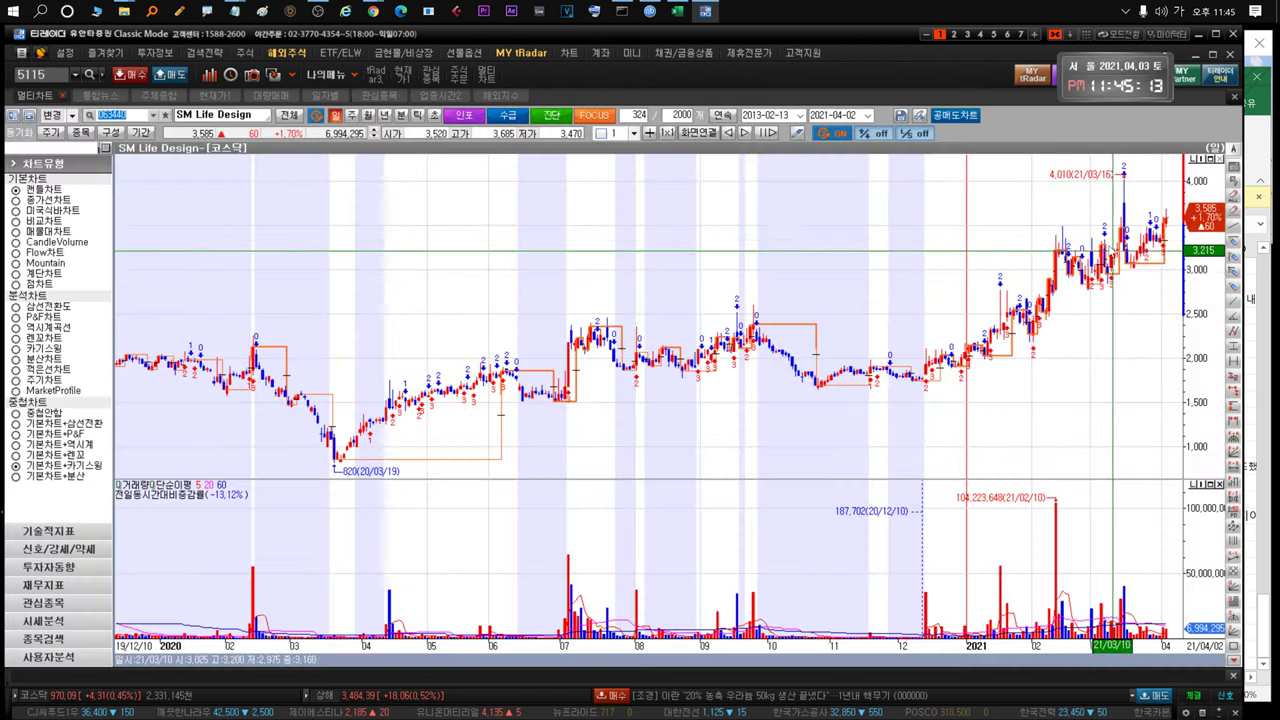
key(ctrl+Tab)
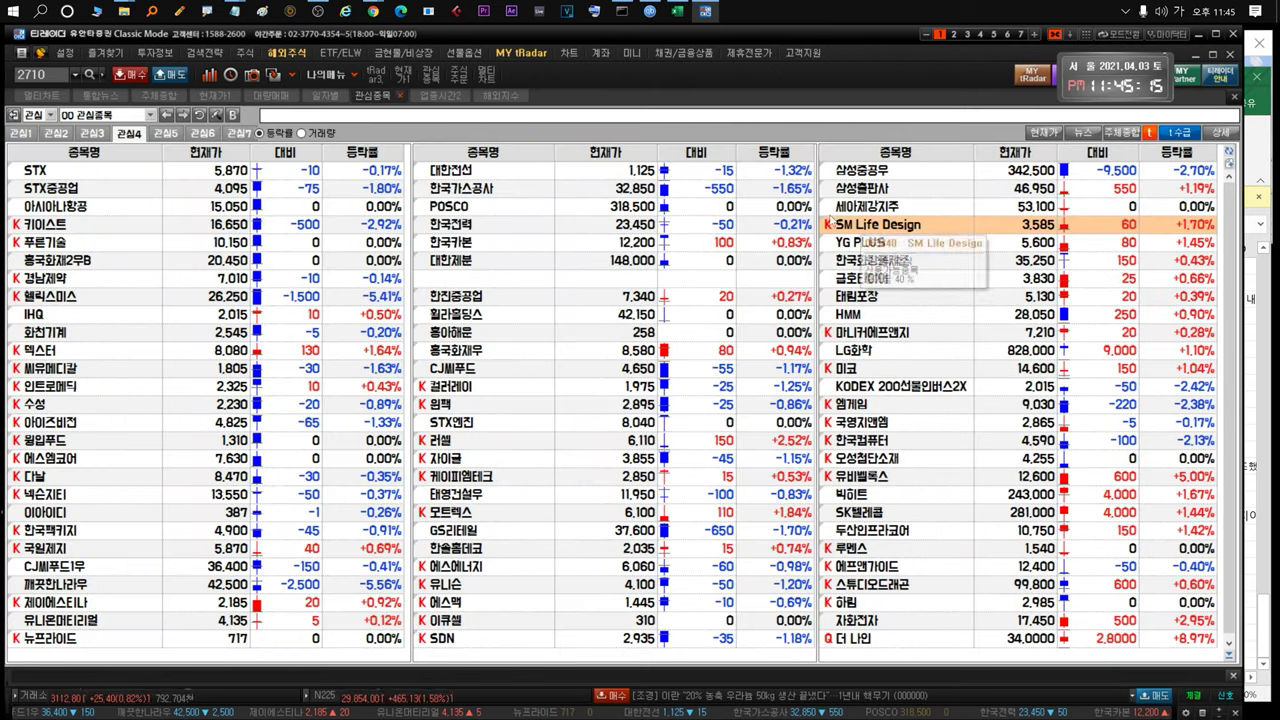
click(823, 220)
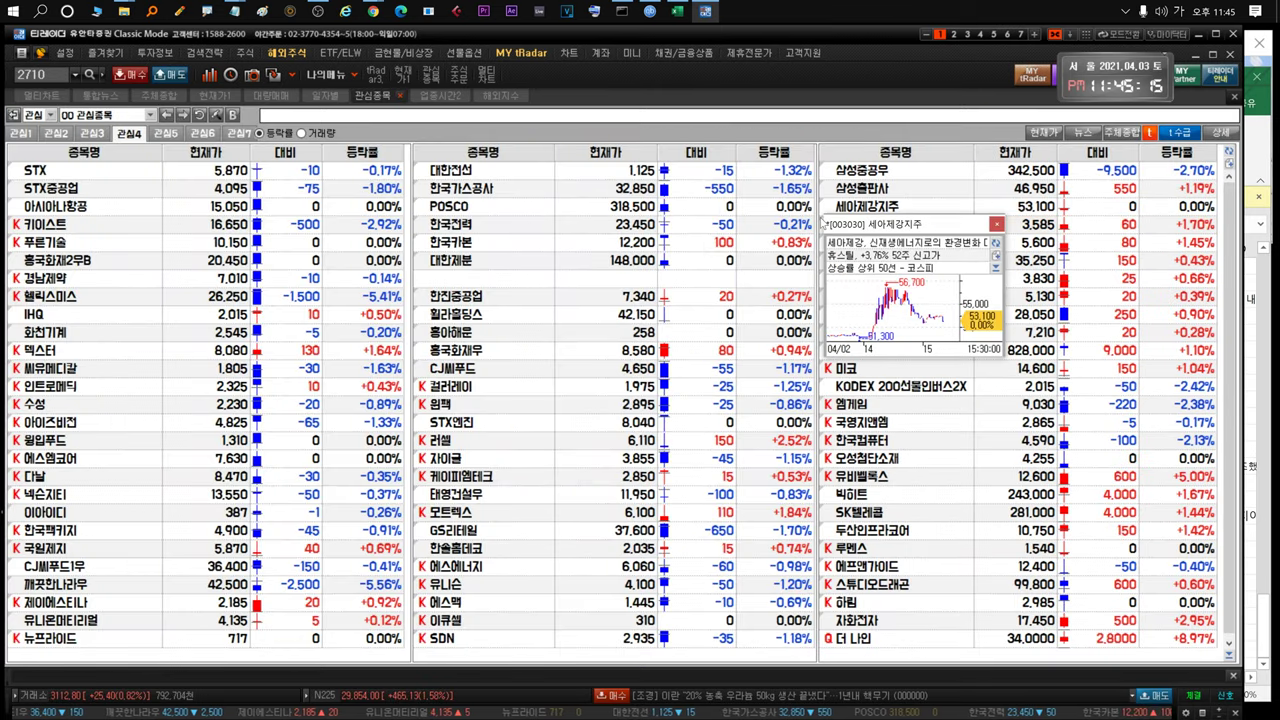
click(919, 211)
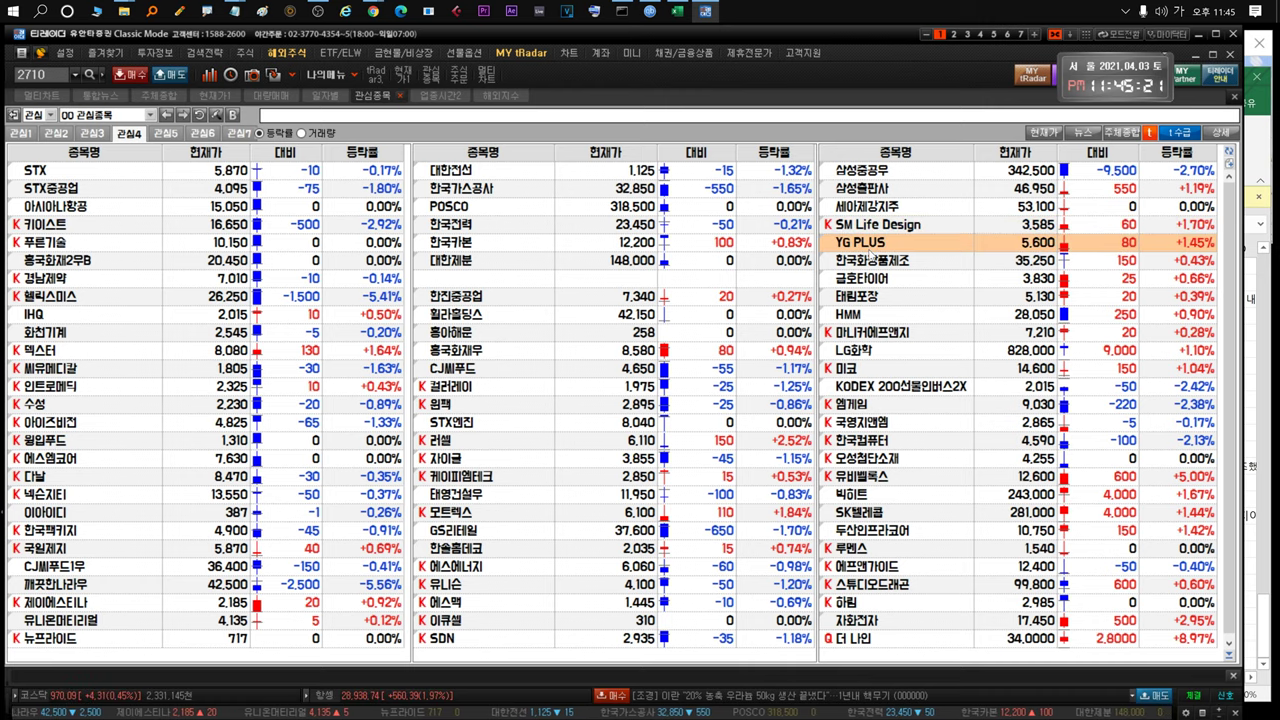
Look through the YG PLUS news in the 관심6 view and return to its entry in 관심4
double_click(869, 250)
key(ctrl+Tab)
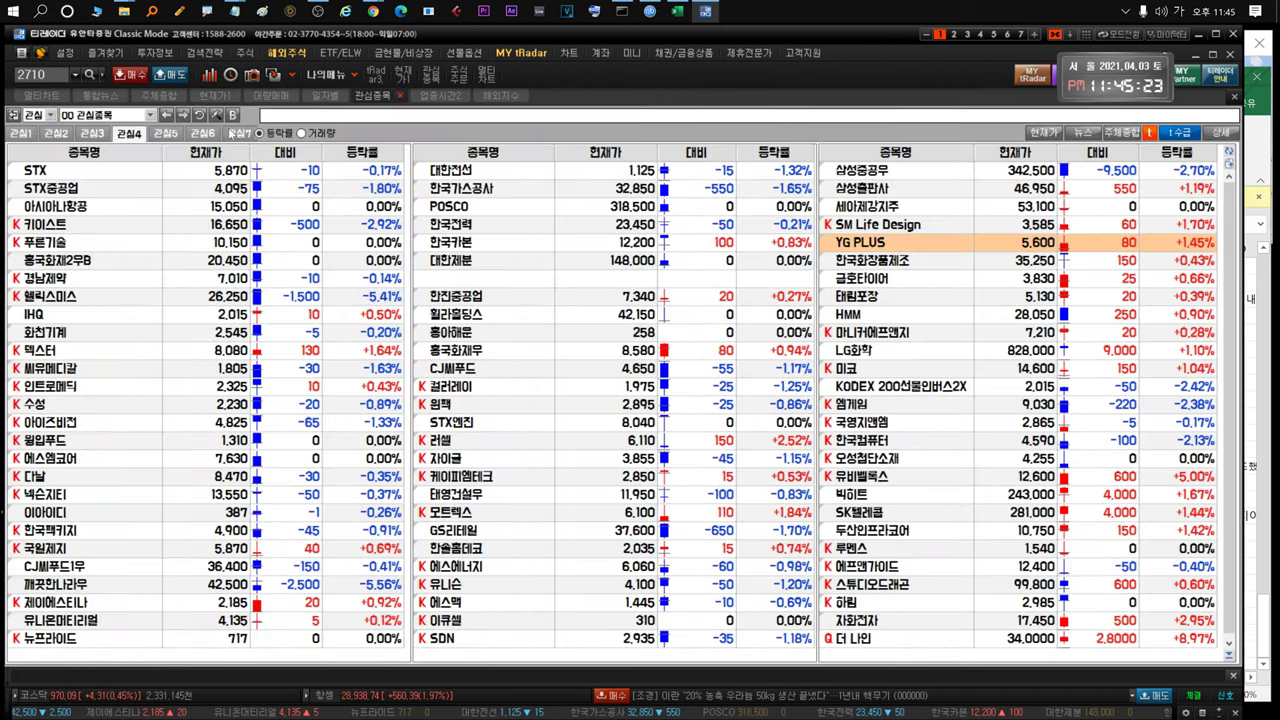
click(202, 133)
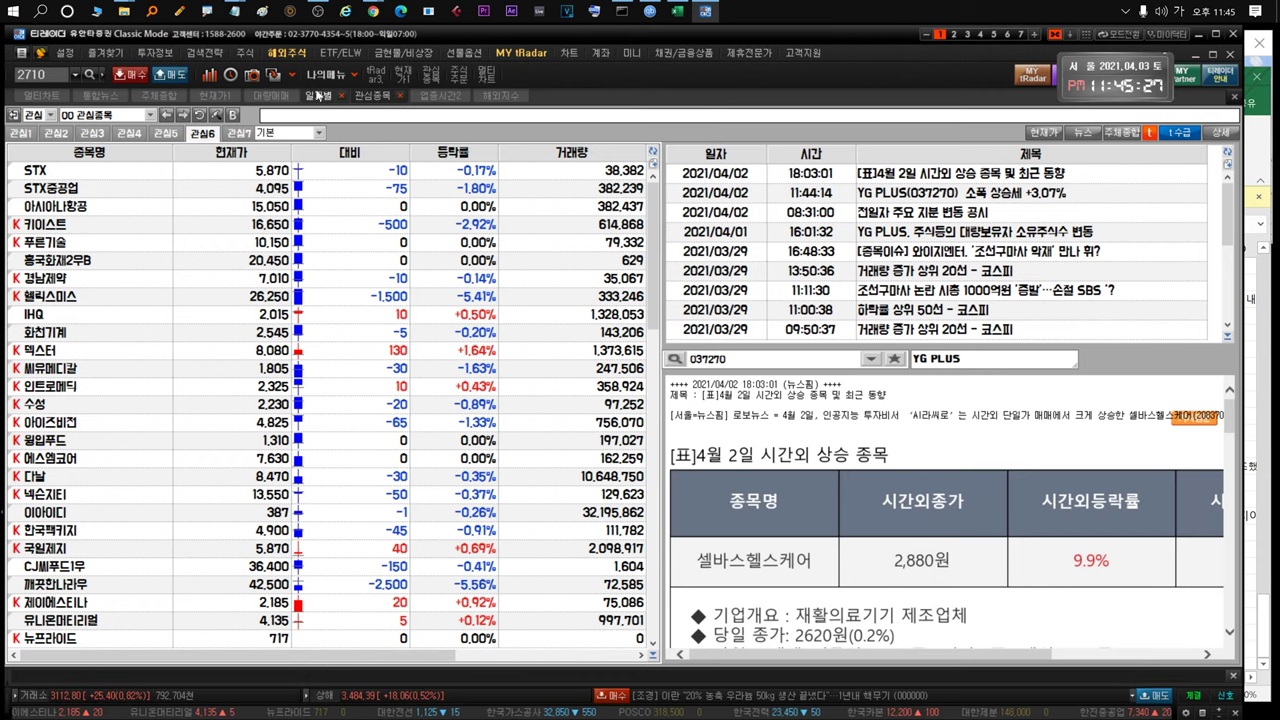
click(136, 138)
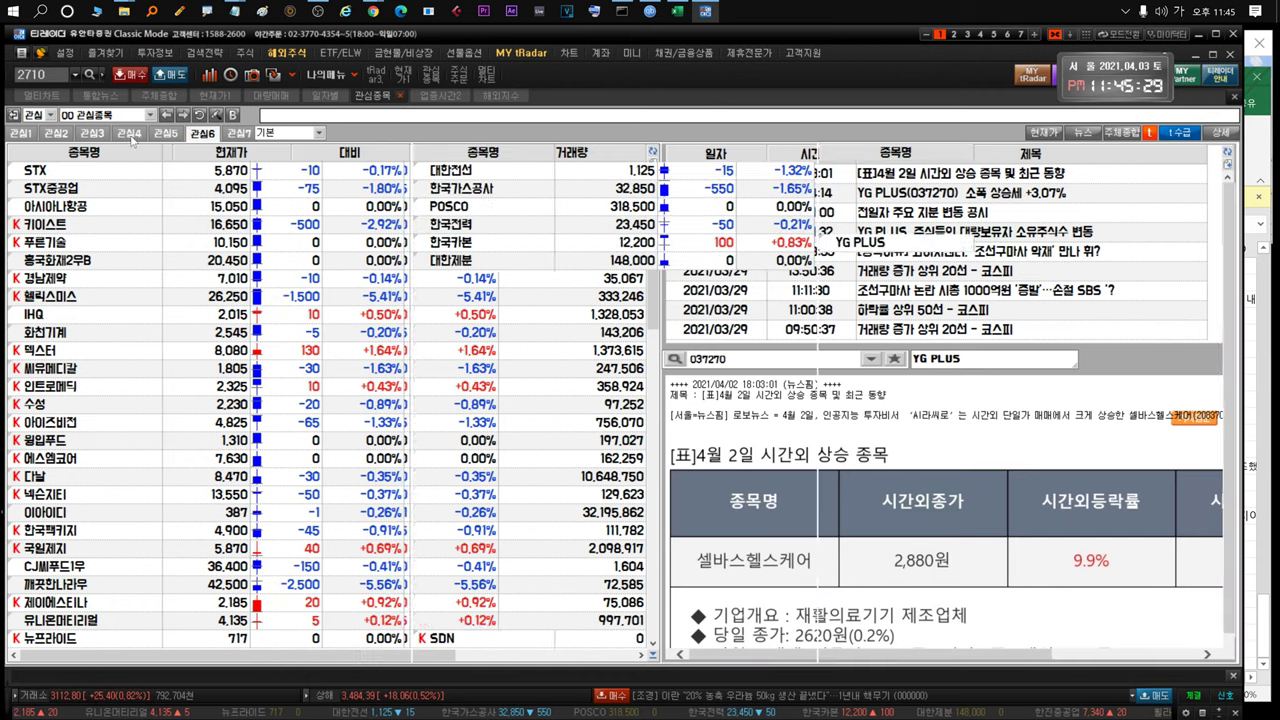
click(851, 242)
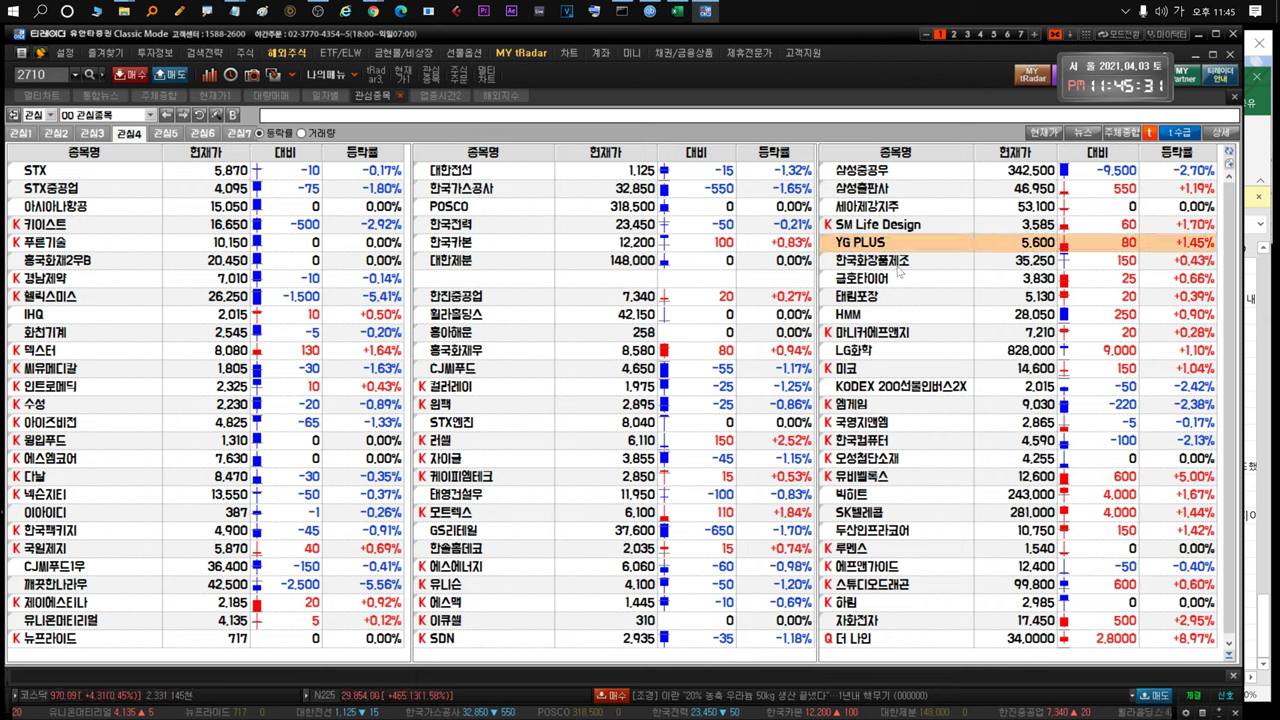
Review the HMM daily price chart from the watchlist and switch back to the stock workbook in Excel
click(897, 287)
click(894, 297)
click(890, 315)
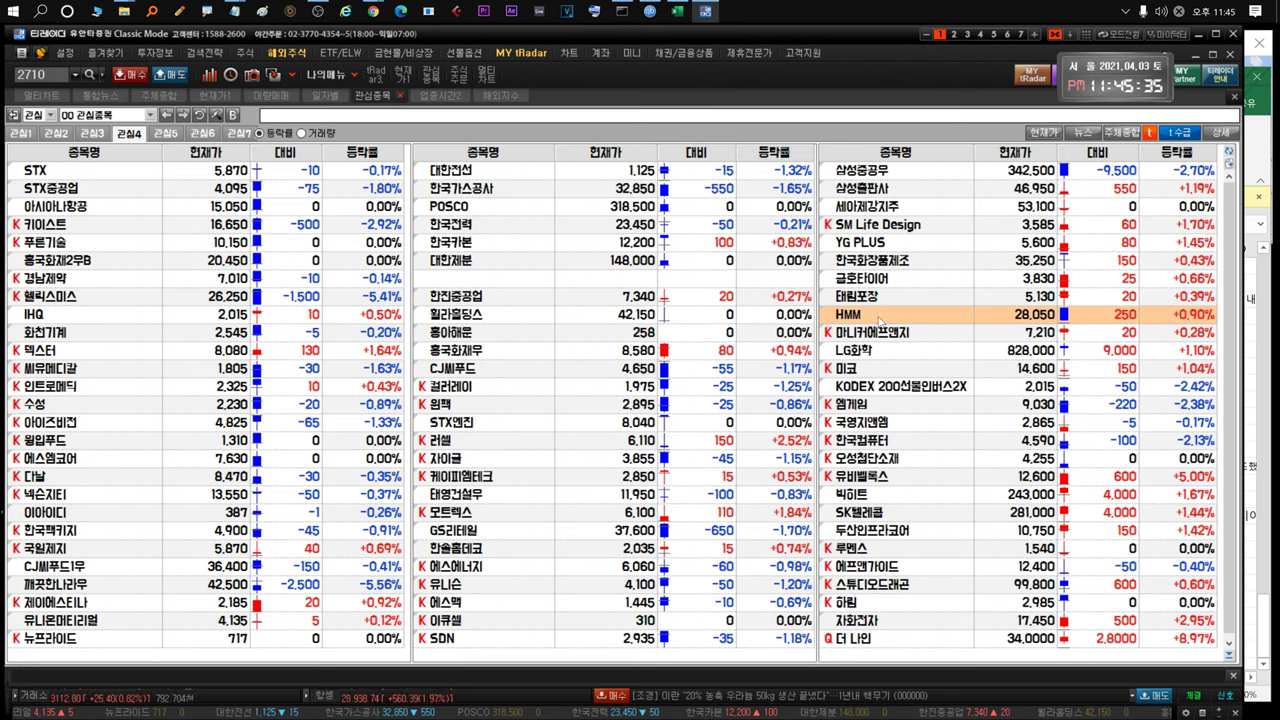
double_click(880, 316)
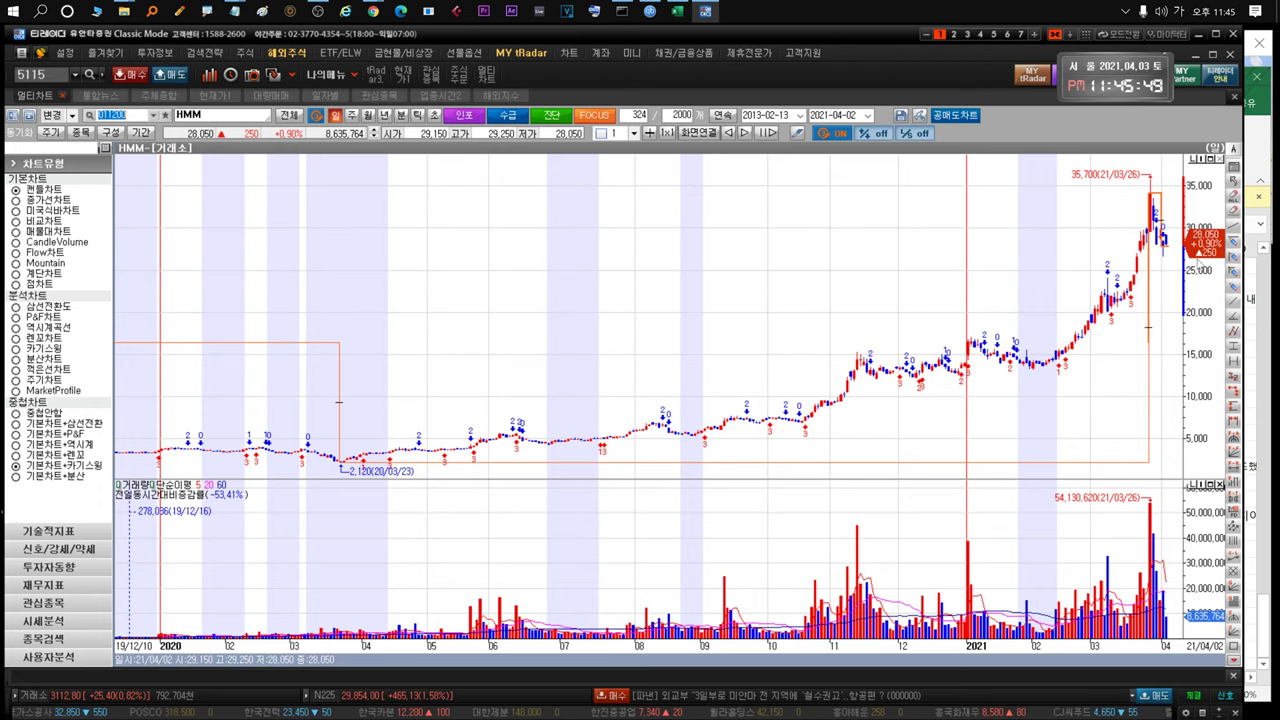
key(alt+Tab)
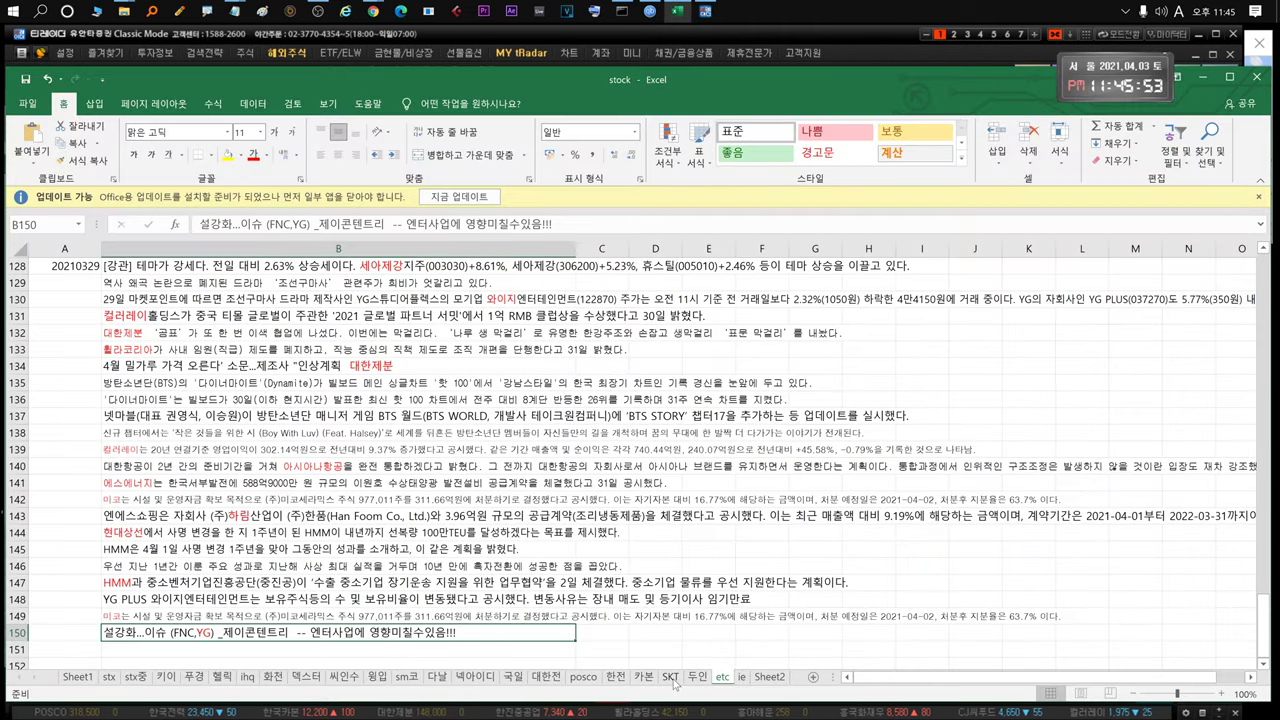
Switch to tRadar, go through the 관심4 watchlist and check the 엠게임 daily price chart
click(787, 39)
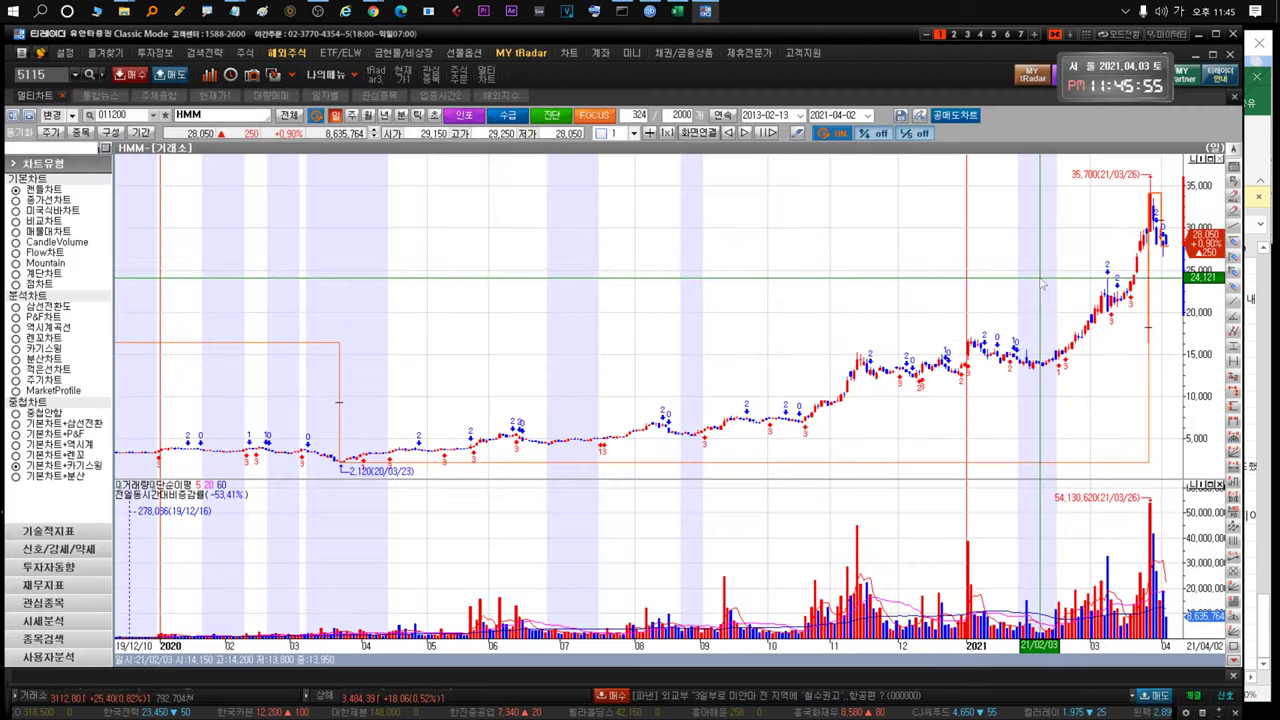
click(373, 96)
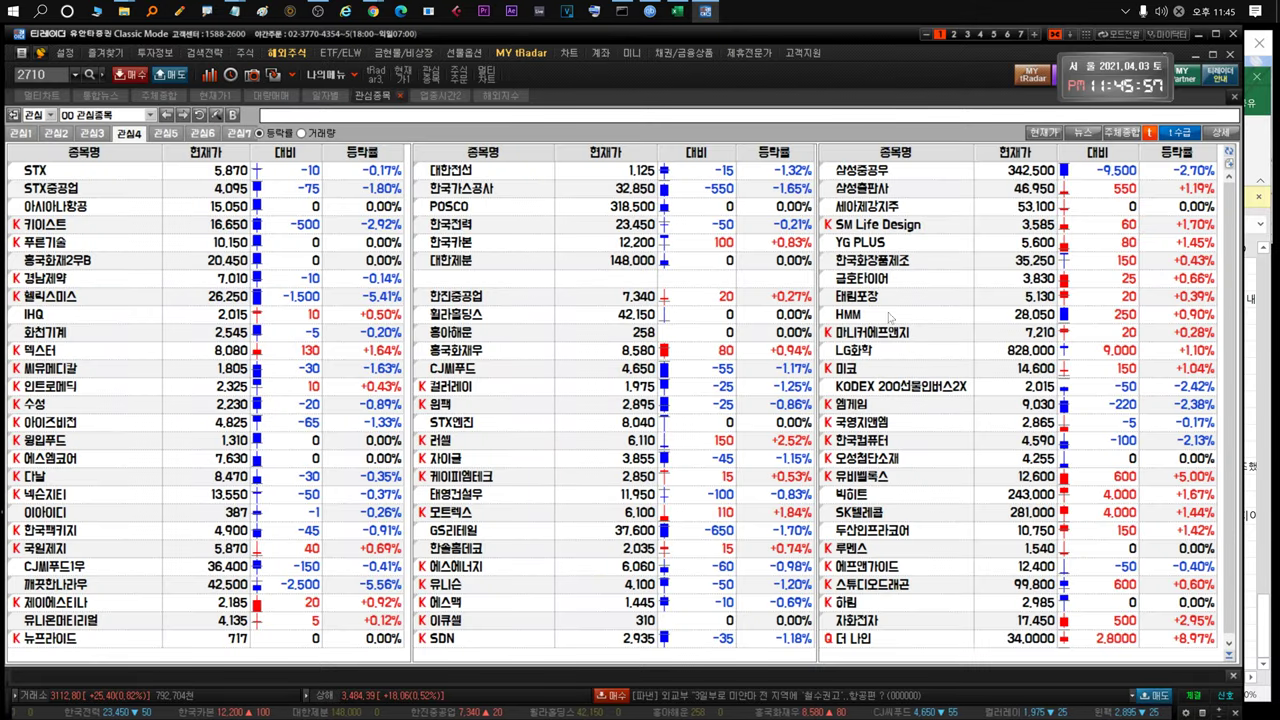
click(876, 345)
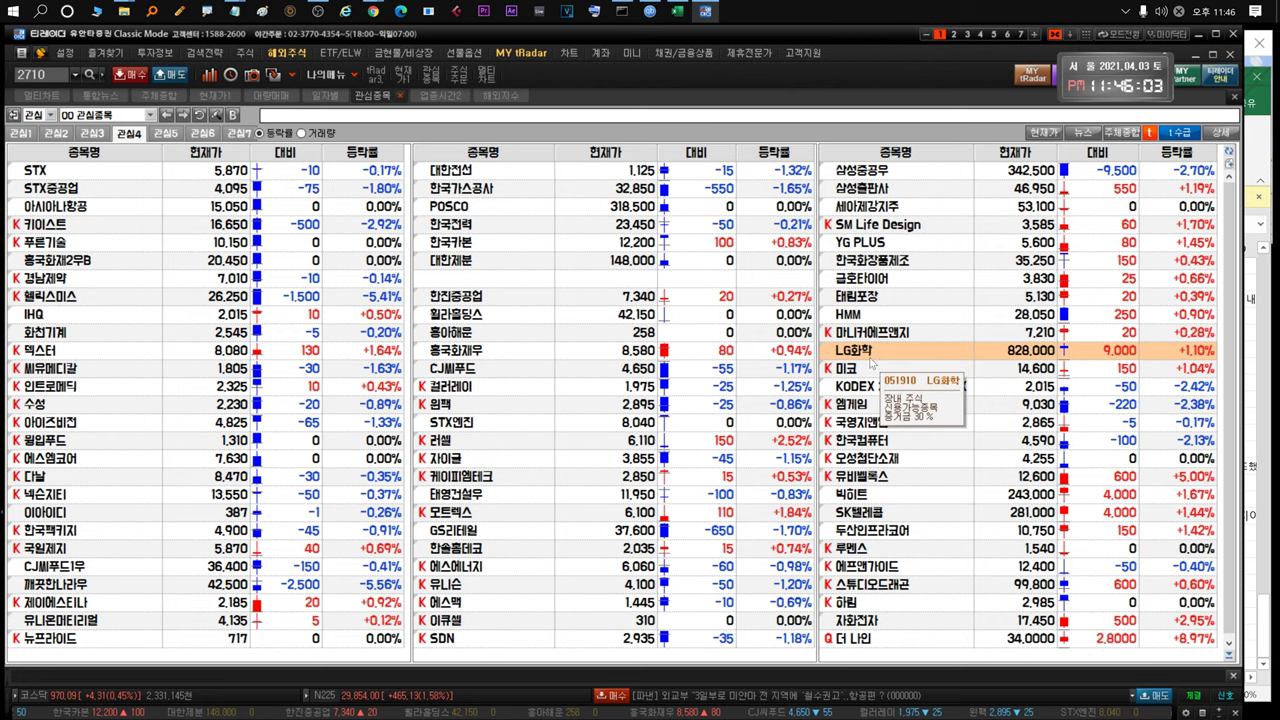
click(853, 368)
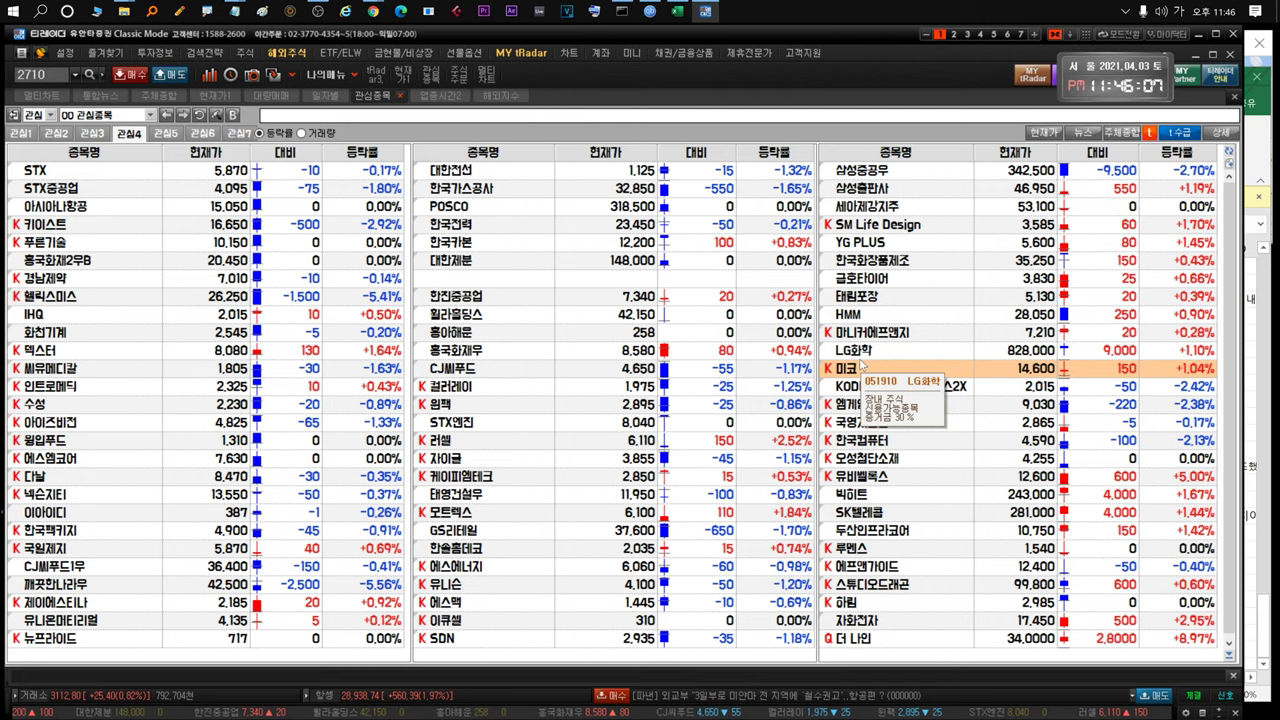
double_click(950, 402)
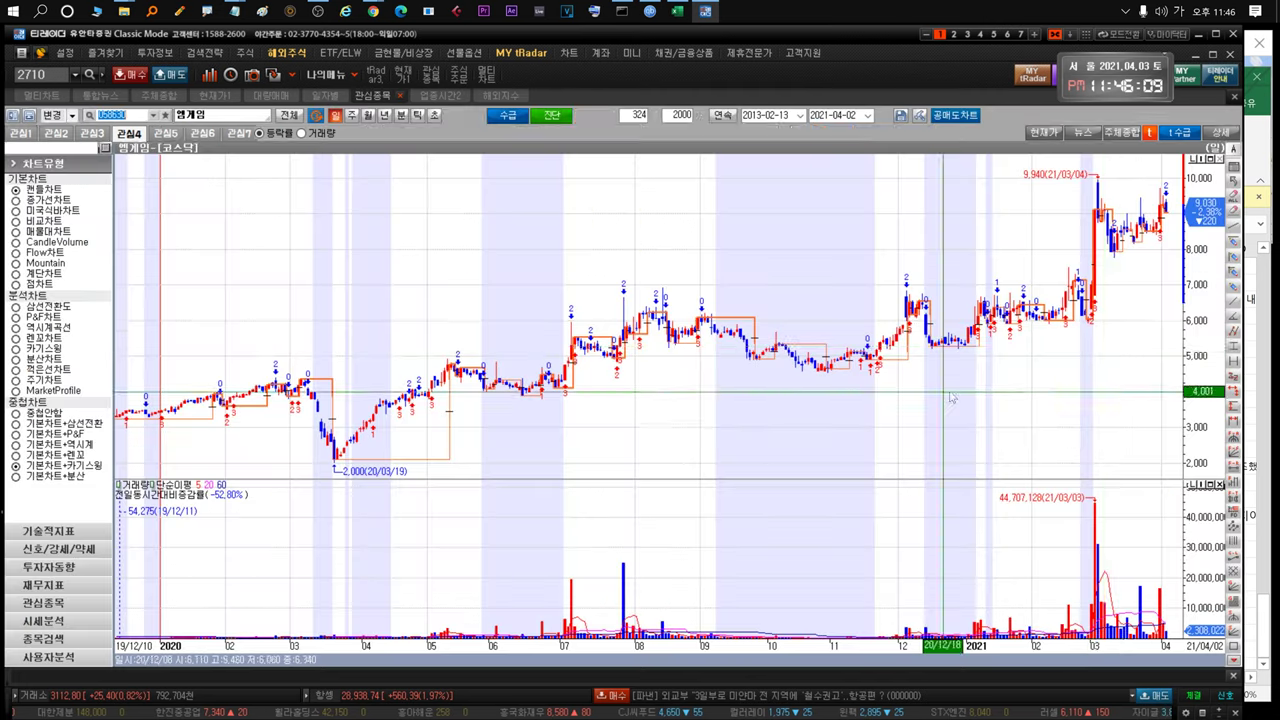
key(Escape)
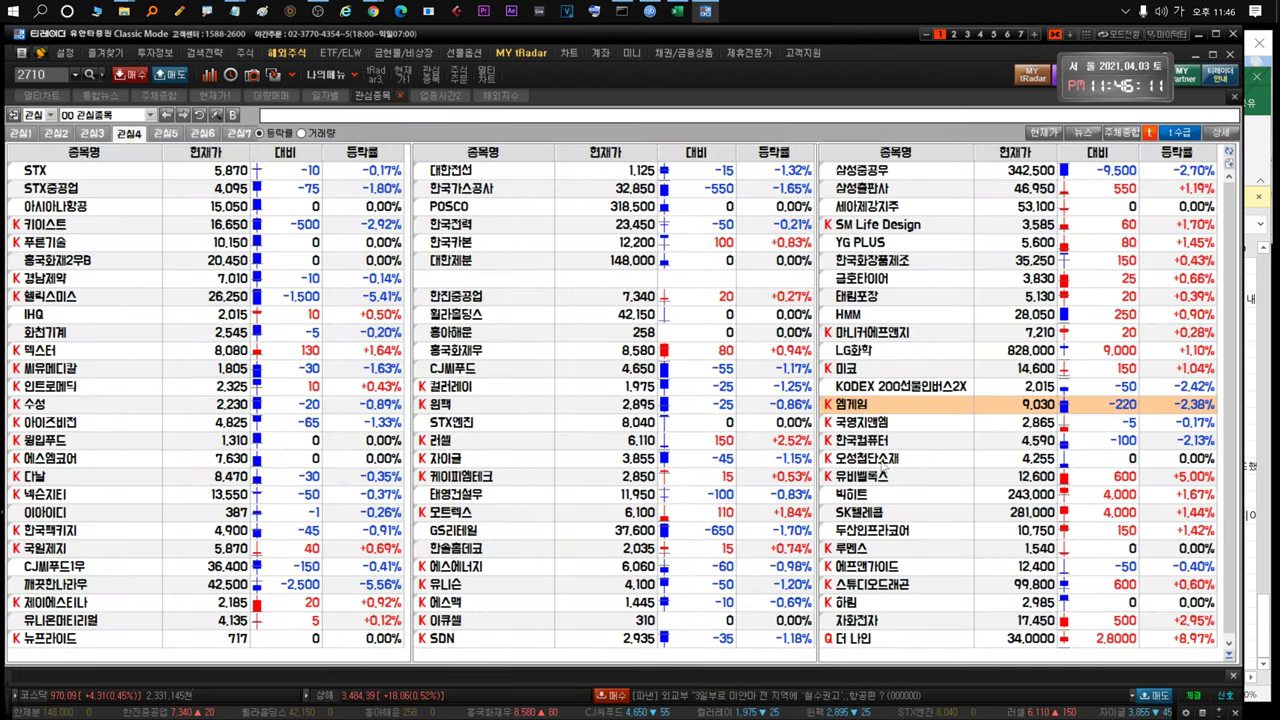
Check the 오성첨단소재 and 빅히트 entries in the 관심4 watchlist
click(888, 458)
double_click(905, 462)
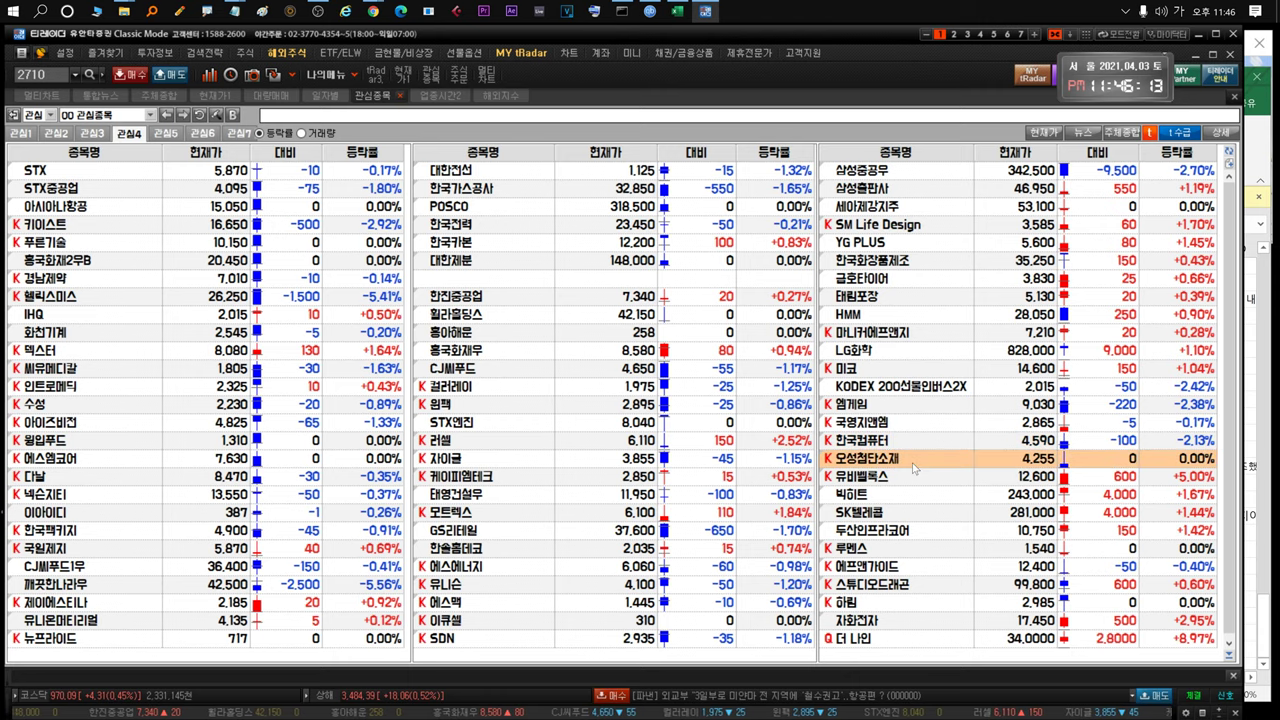
double_click(1165, 290)
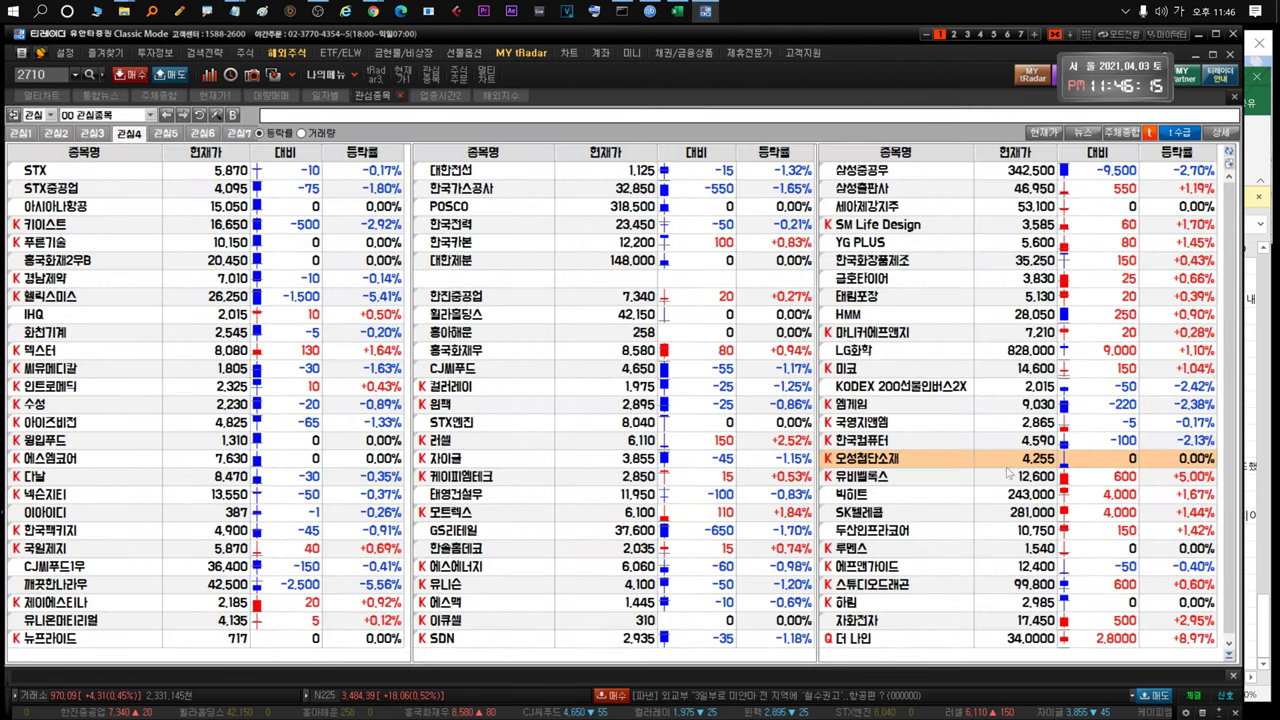
click(869, 495)
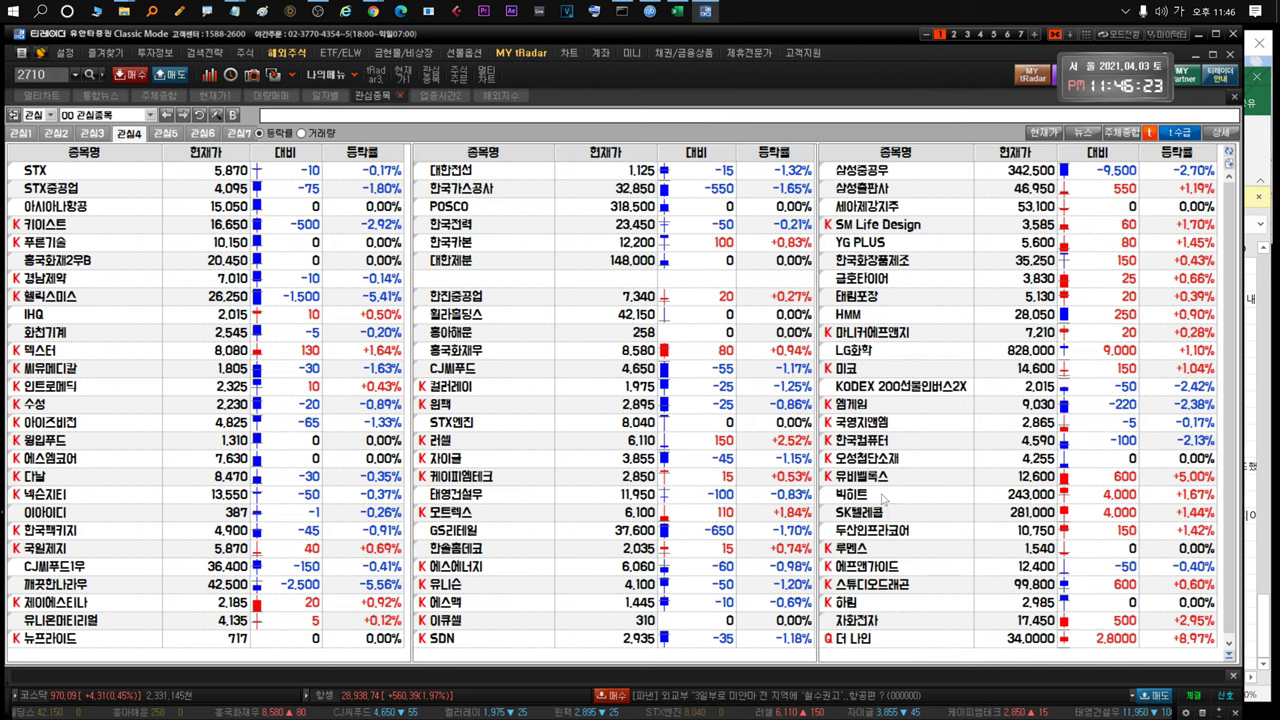
click(882, 497)
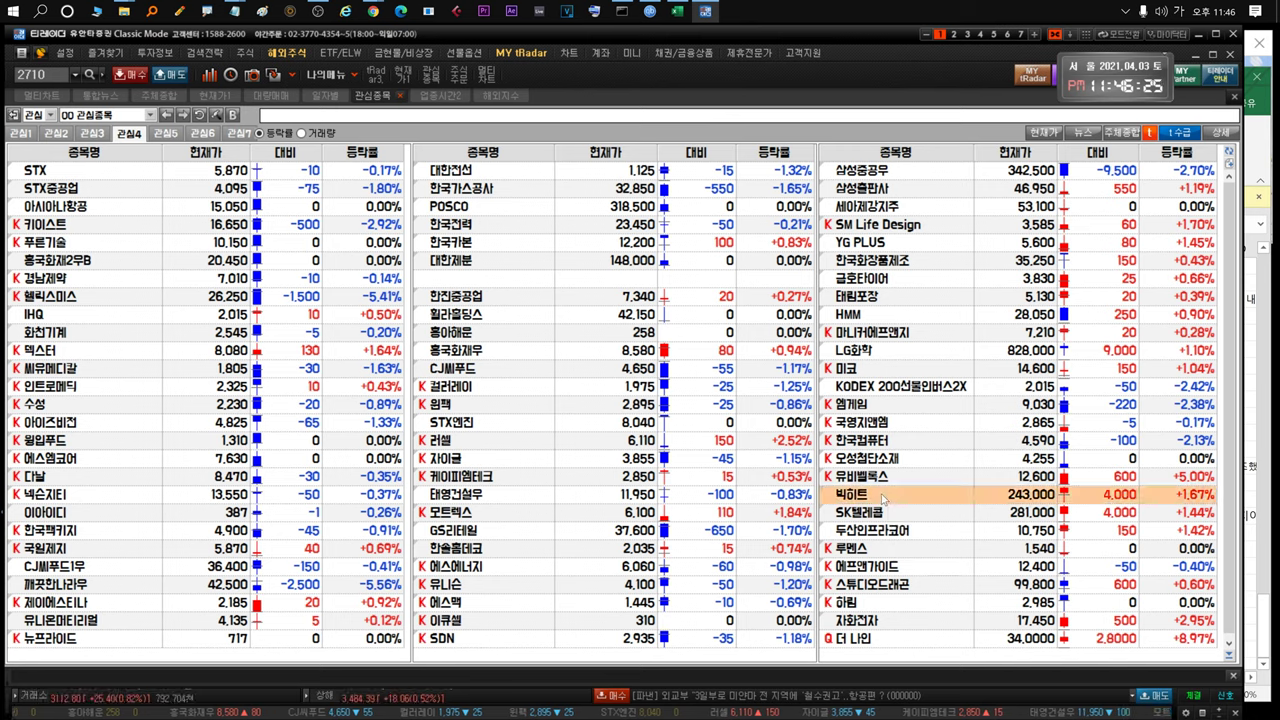
Review the SK텔레콤 daily price chart with the range widened to 516 bars and return to the watchlist
click(861, 513)
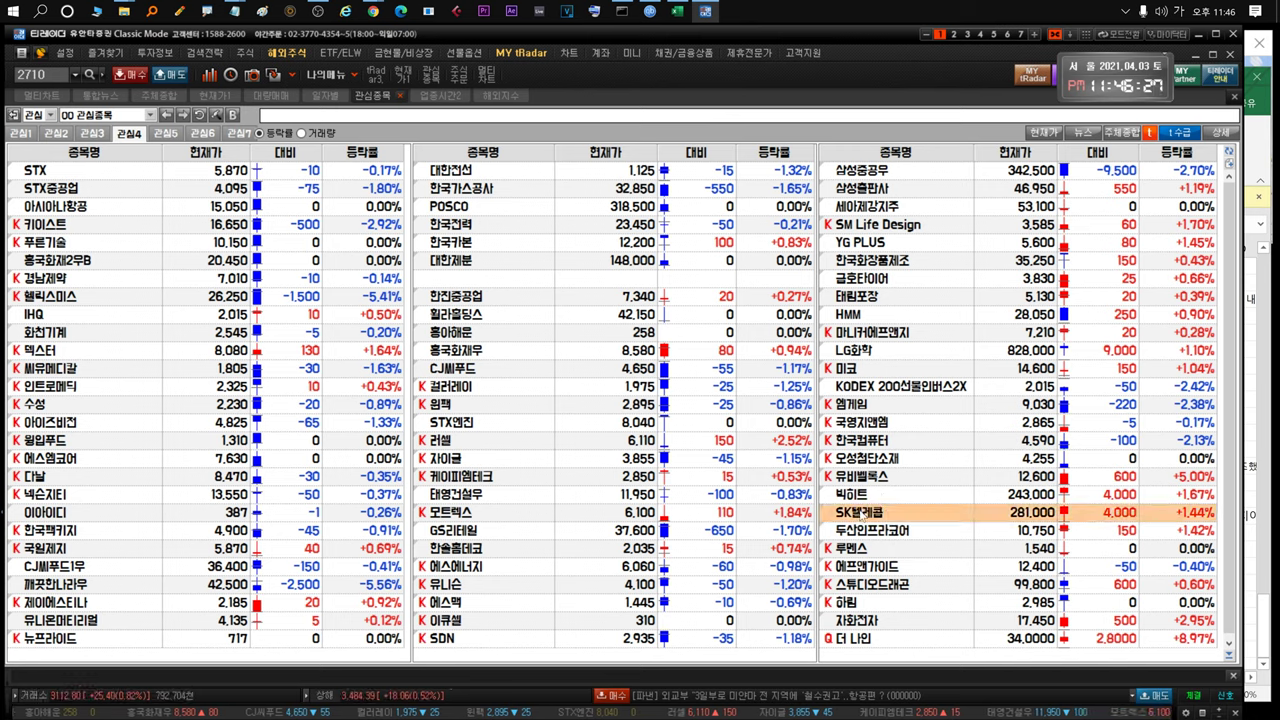
click(42, 96)
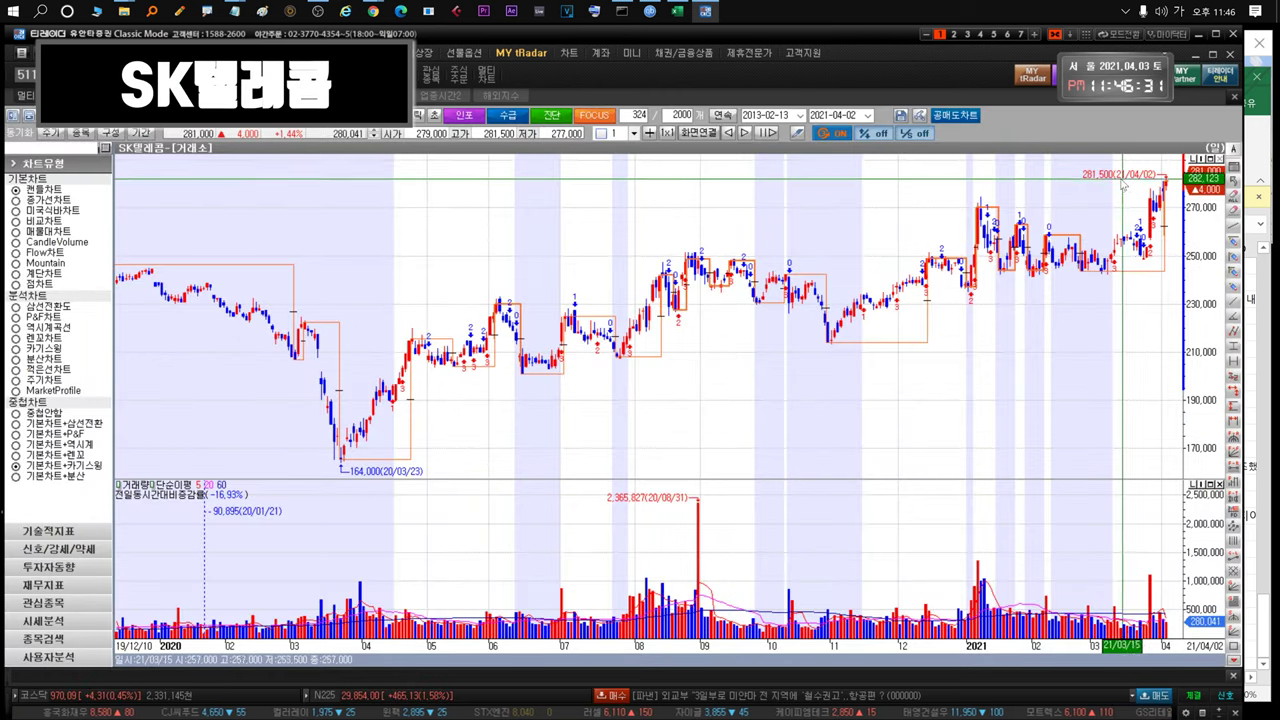
drag(1118, 182, 747, 208)
scroll(1140, 303, up, 4)
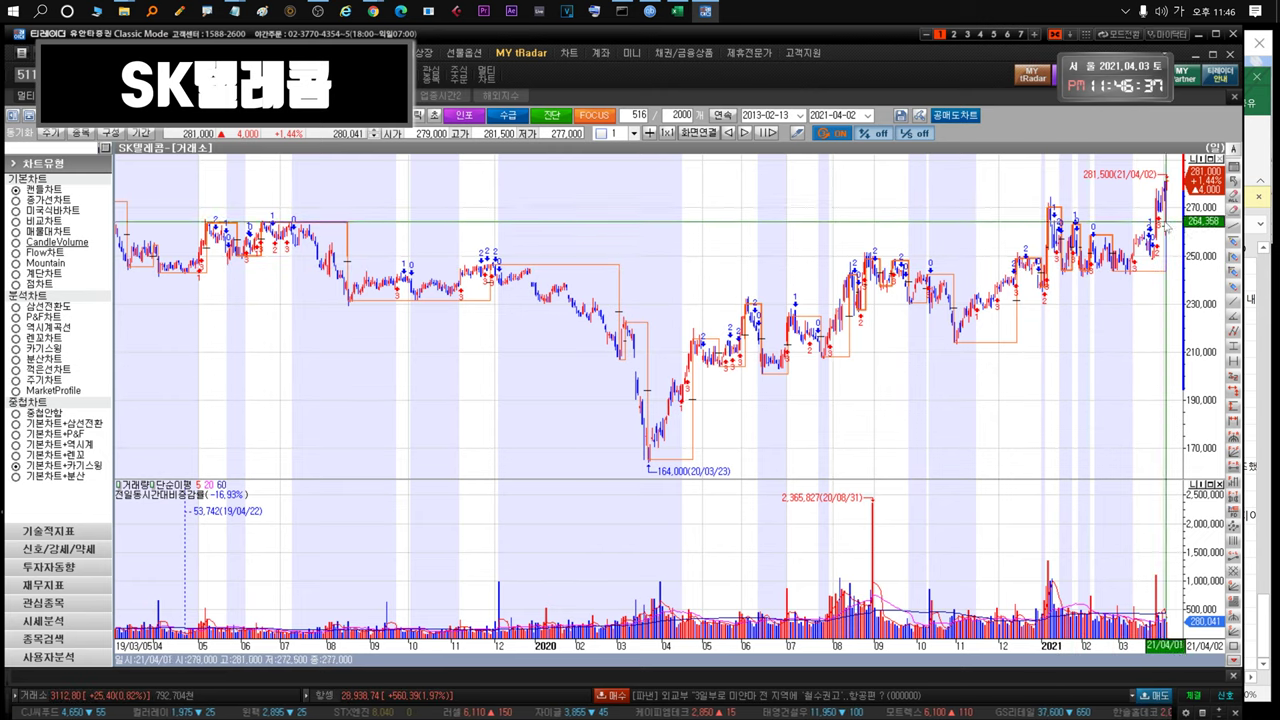
mouse_move(1053, 268)
key(Escape)
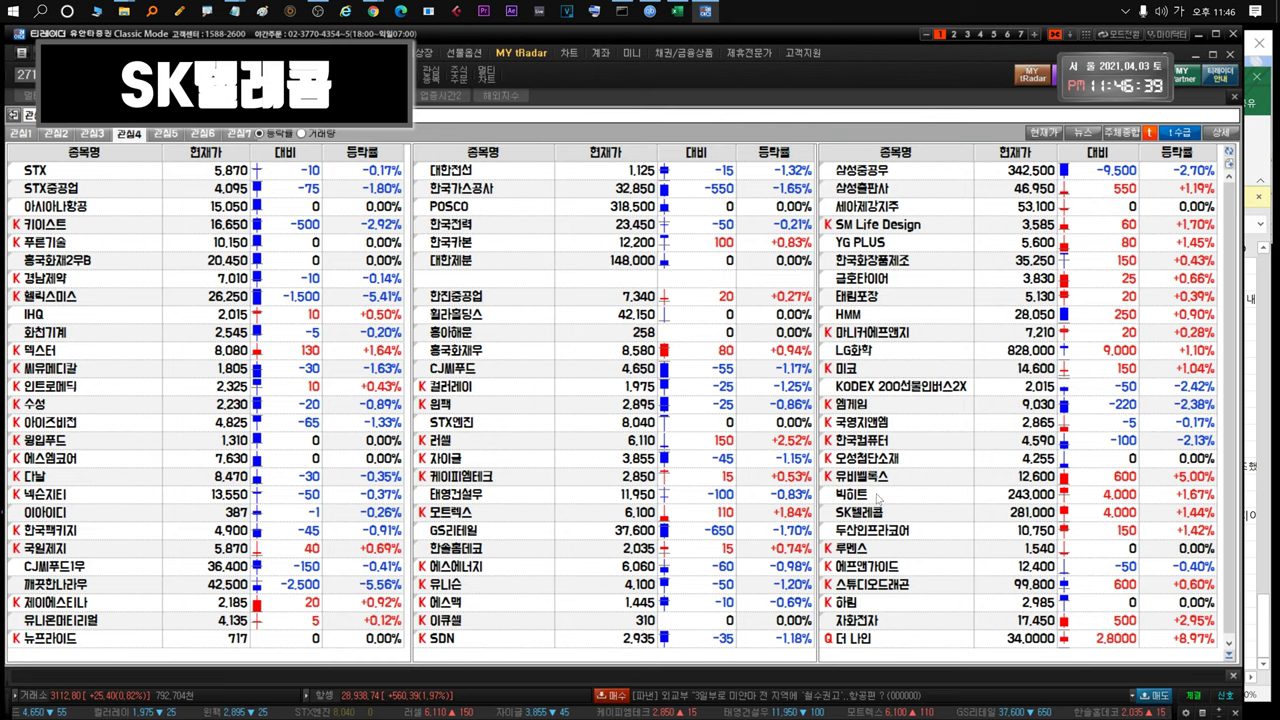
Switch to the stock workbook in Excel and read the 5GX클라우드 마켓플레이스 note in B56 of the SKT sheet
click(1271, 609)
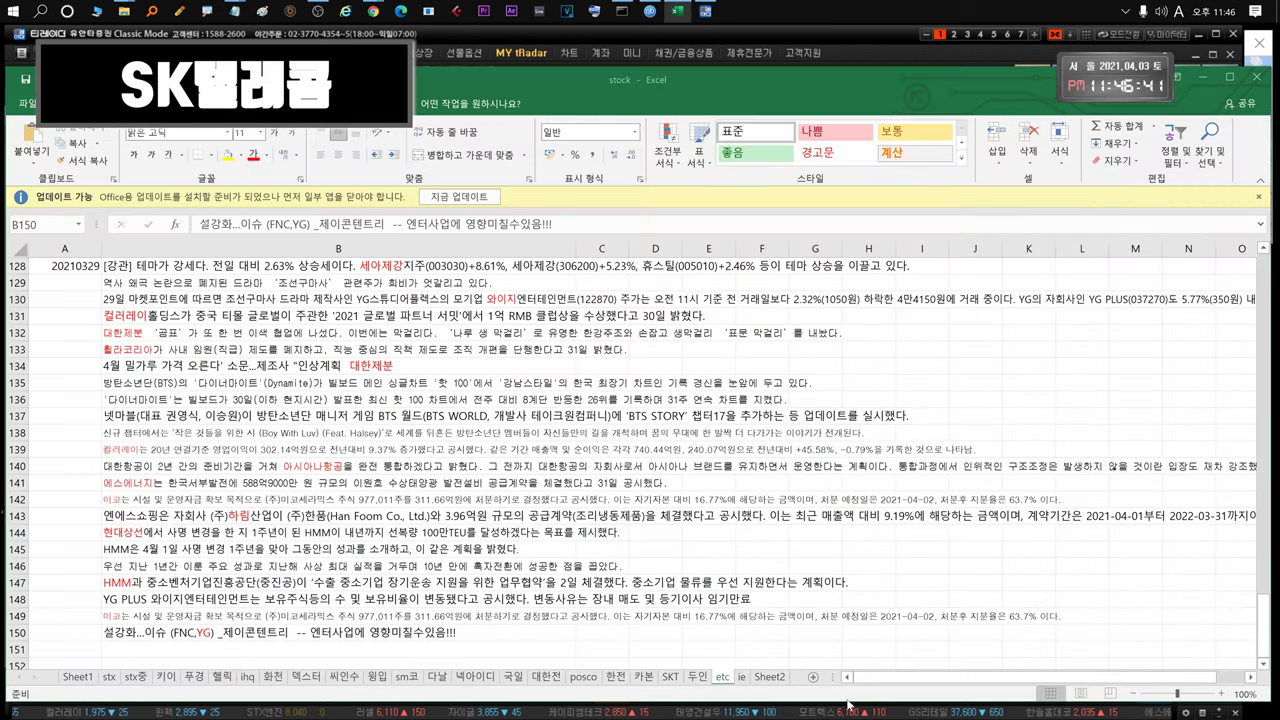
click(670, 679)
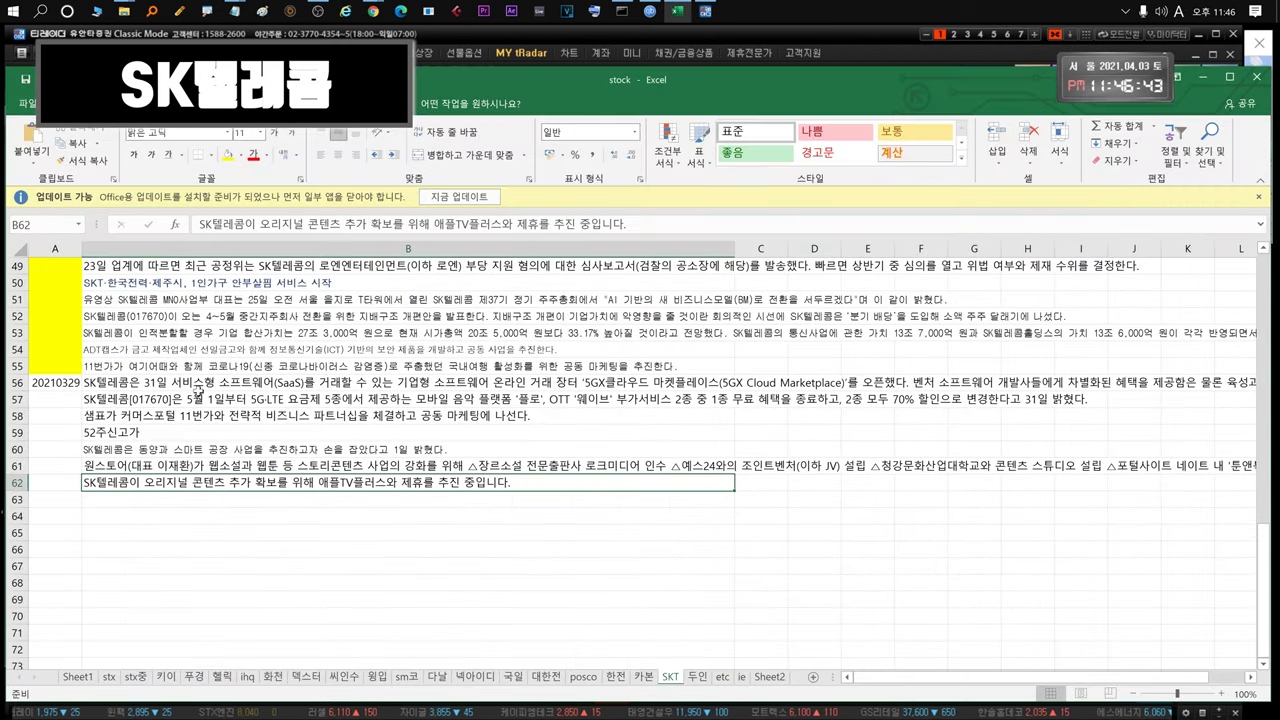
click(168, 381)
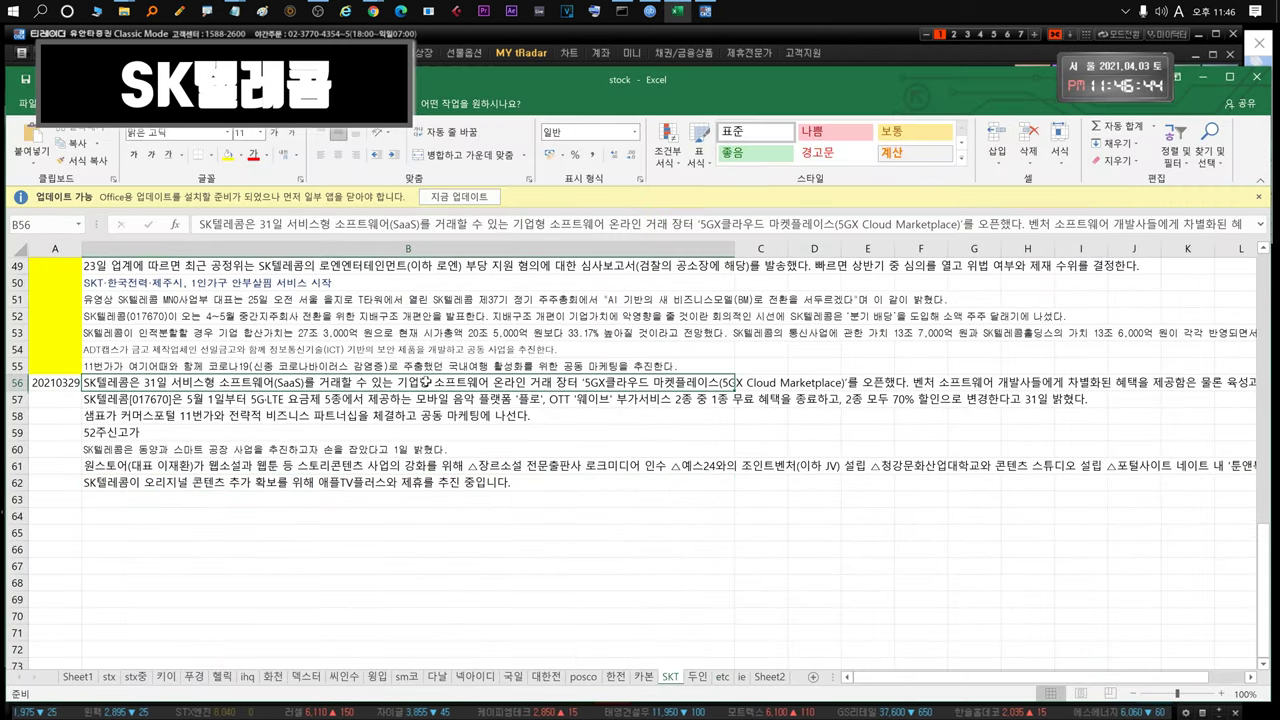
double_click(660, 384)
drag(660, 384, 388, 418)
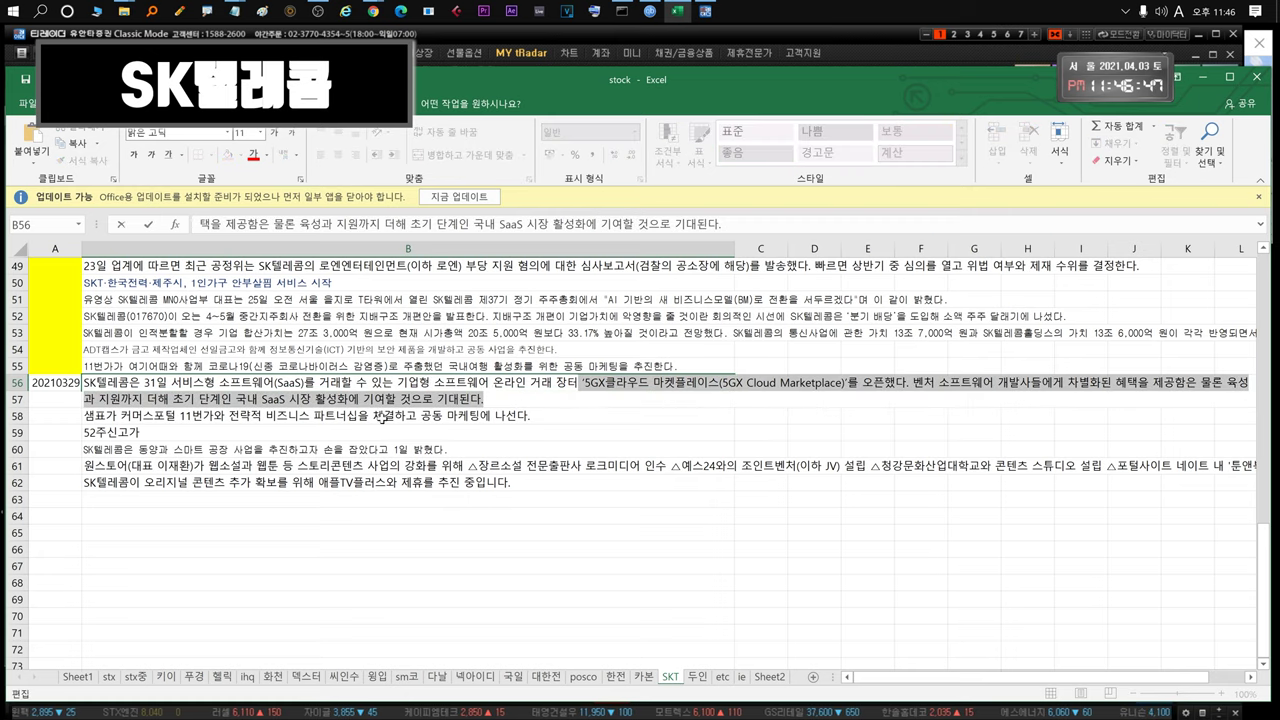
Read the 샘표 and 11번가 partnership note in B58 and the 동양 smart factory note in B60
click(300, 418)
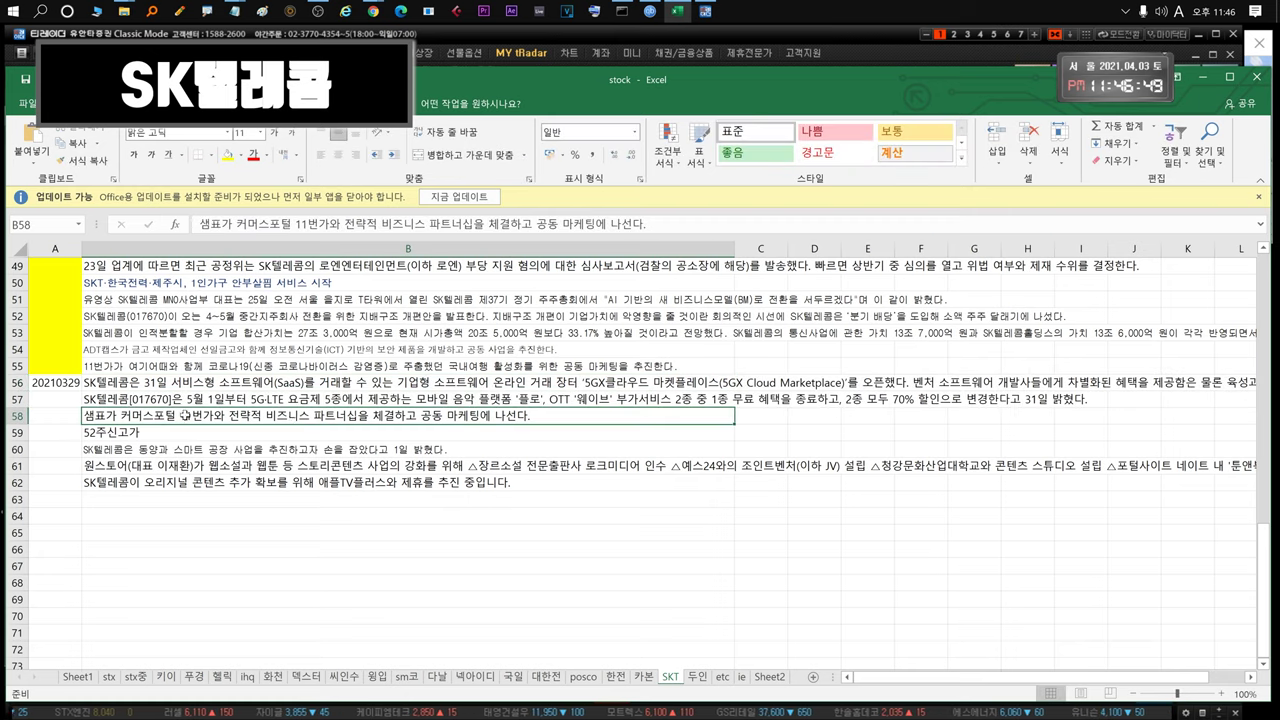
double_click(300, 418)
drag(84, 416, 492, 416)
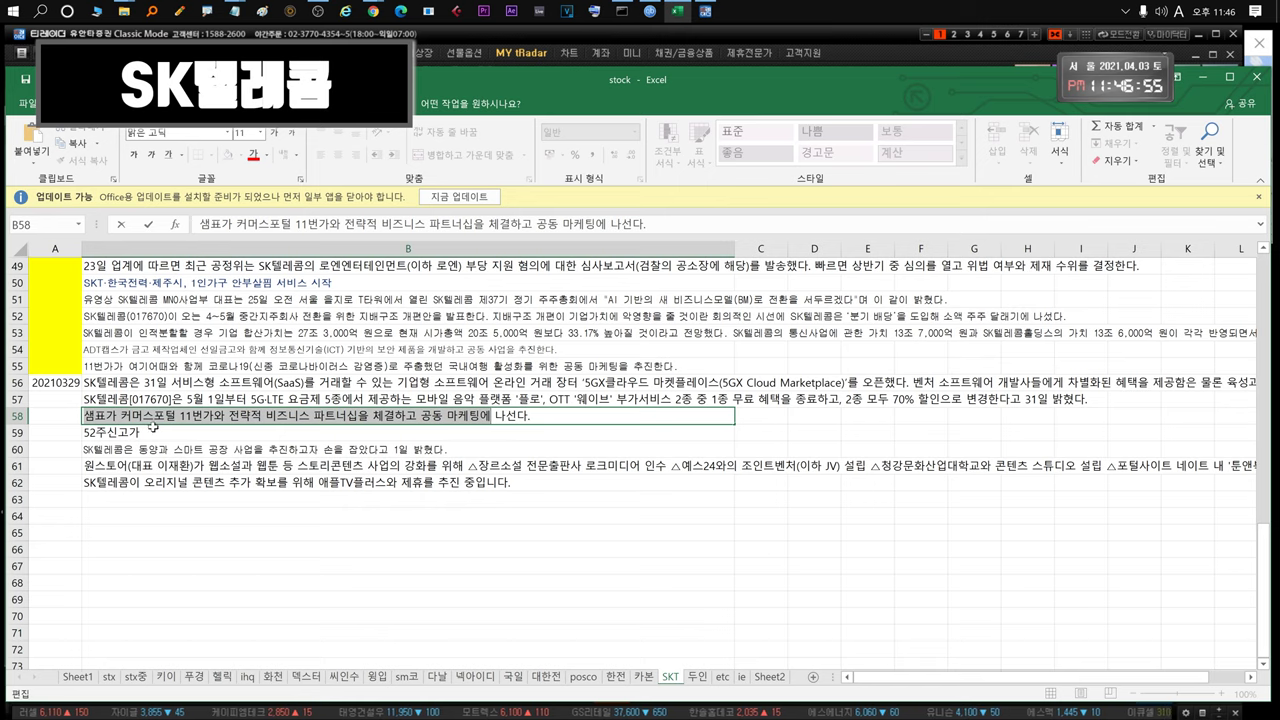
key(Escape)
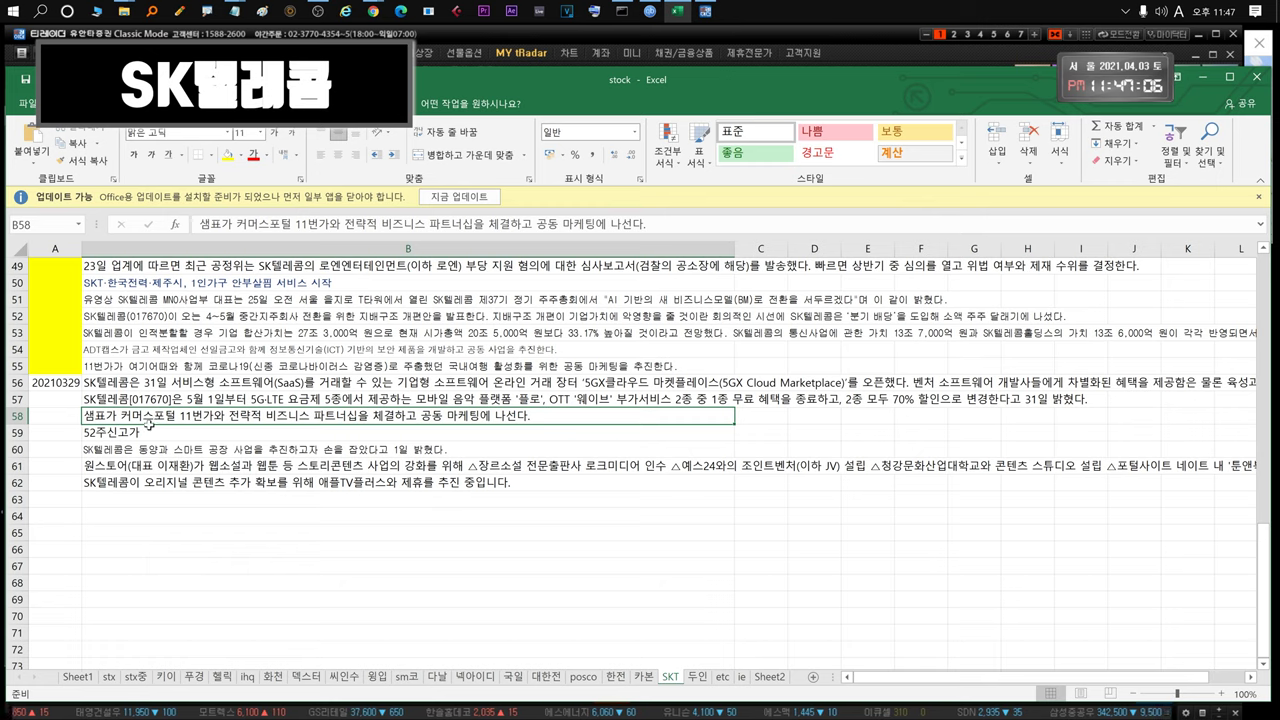
click(147, 431)
click(168, 451)
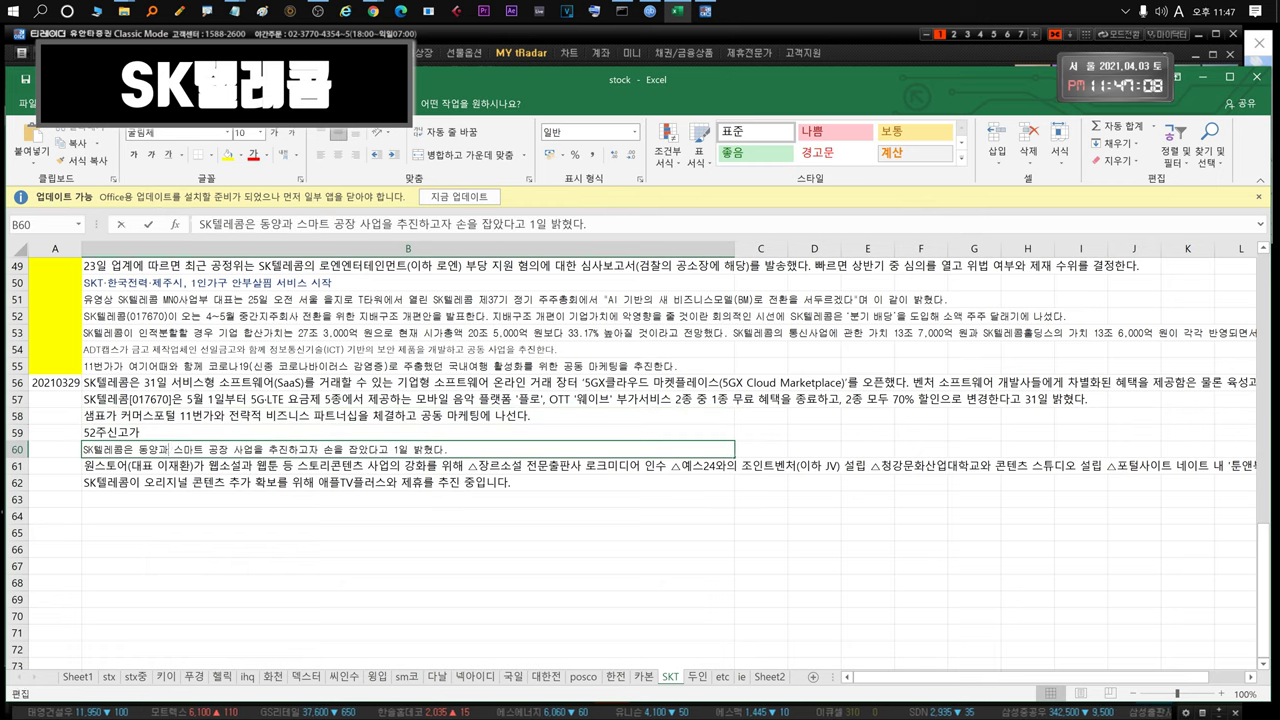
drag(219, 450, 349, 450)
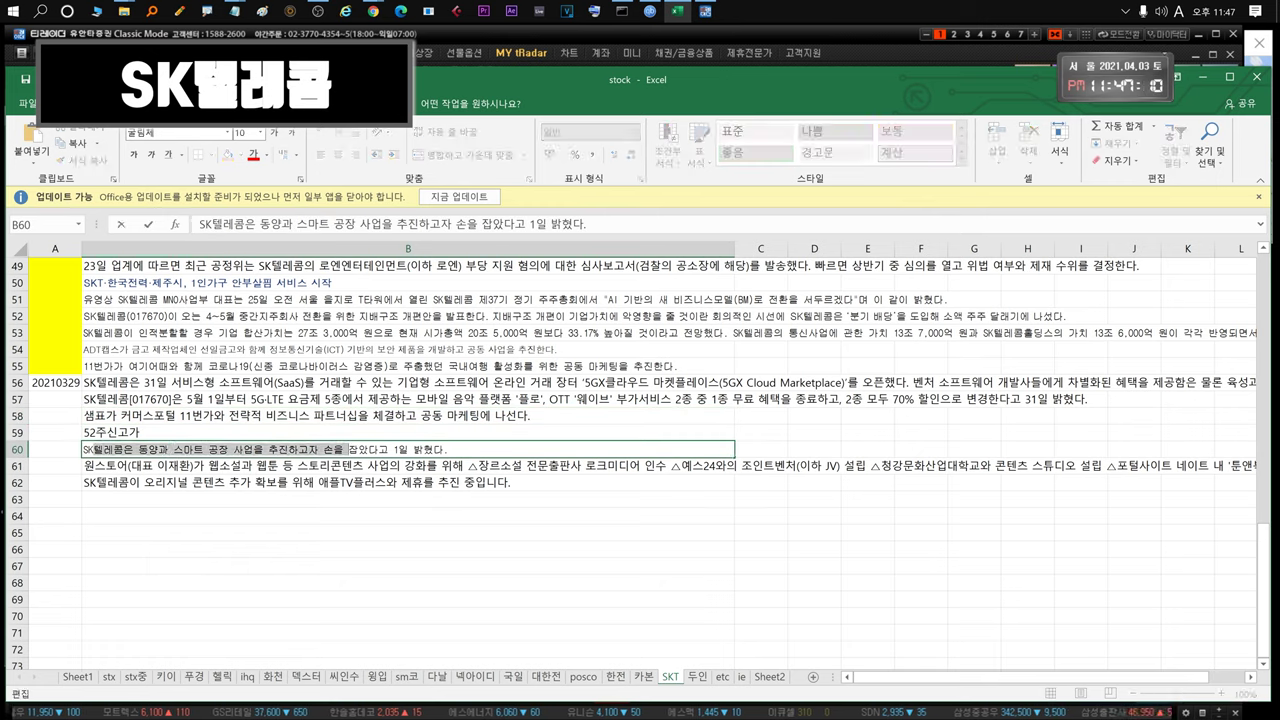
click(440, 515)
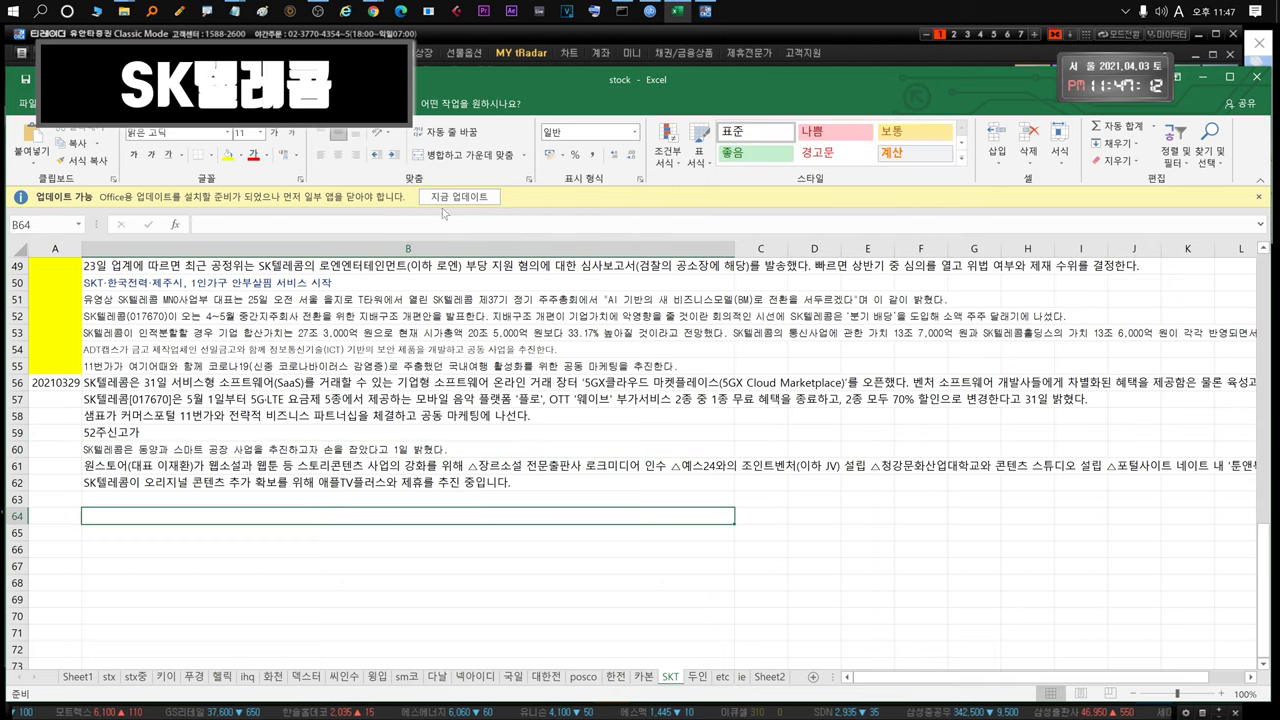
Read the 원스토어 story content business note in B61, highlighting its text
click(116, 451)
click(186, 471)
double_click(222, 466)
drag(84, 466, 947, 466)
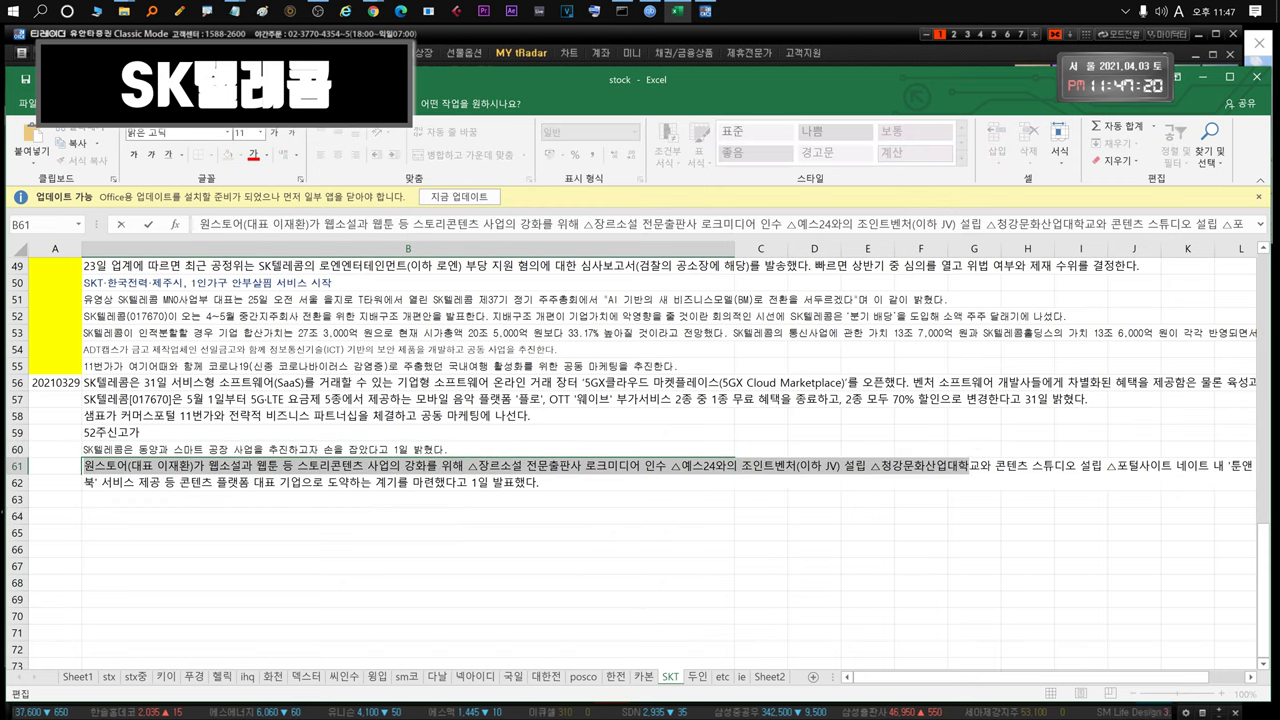
click(582, 500)
Read the SK텔레콤 and 애플TV플러스 partnership note in B62, highlighting the part about the partnership
click(158, 484)
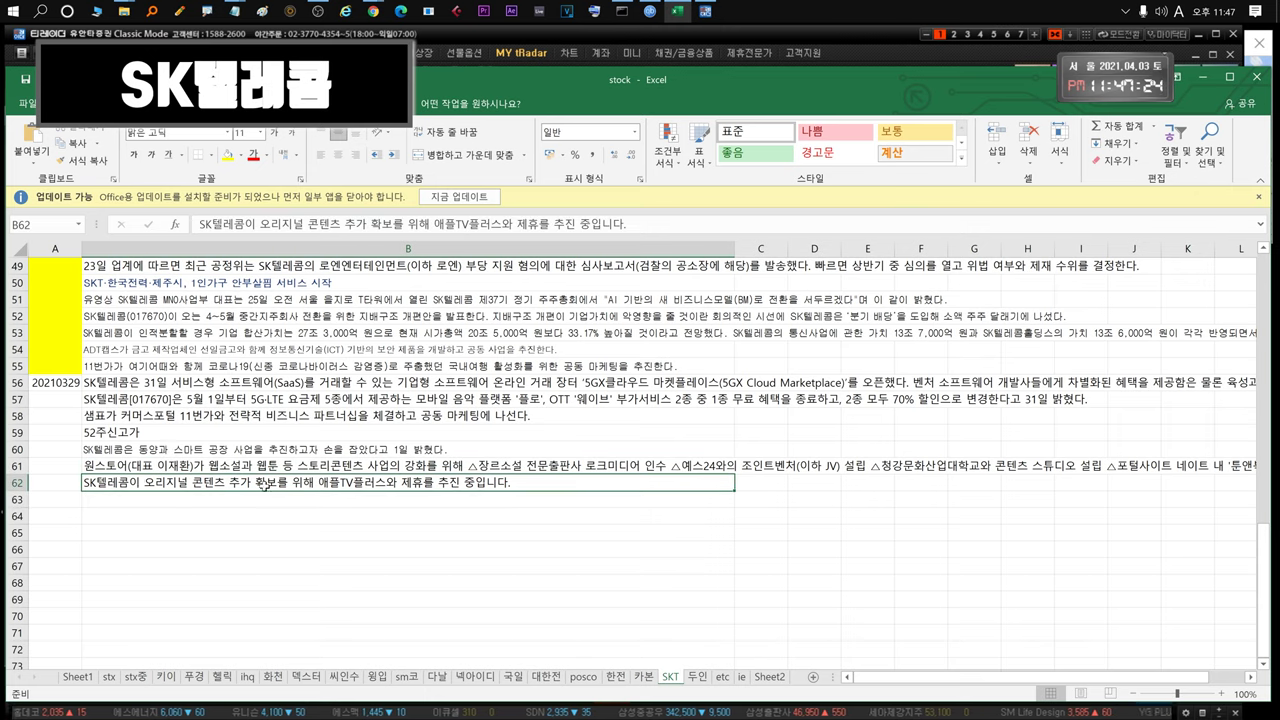
double_click(328, 483)
drag(328, 483, 512, 483)
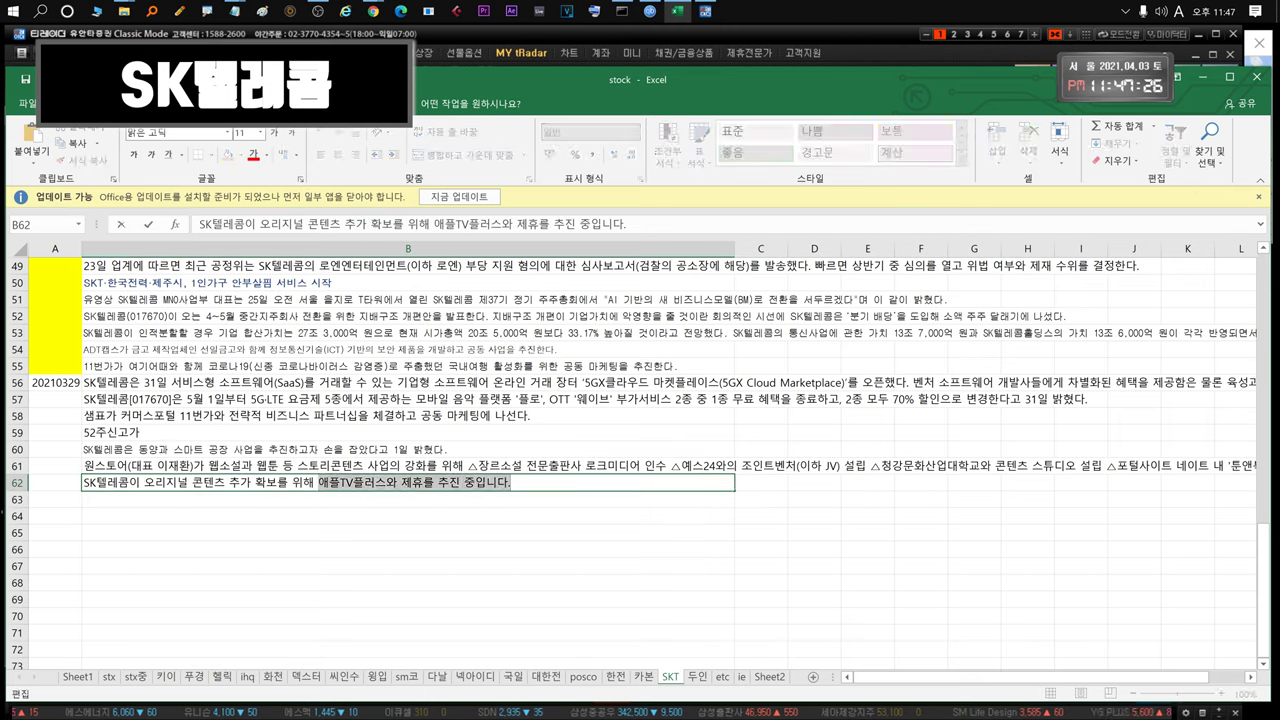
key(Return)
click(210, 487)
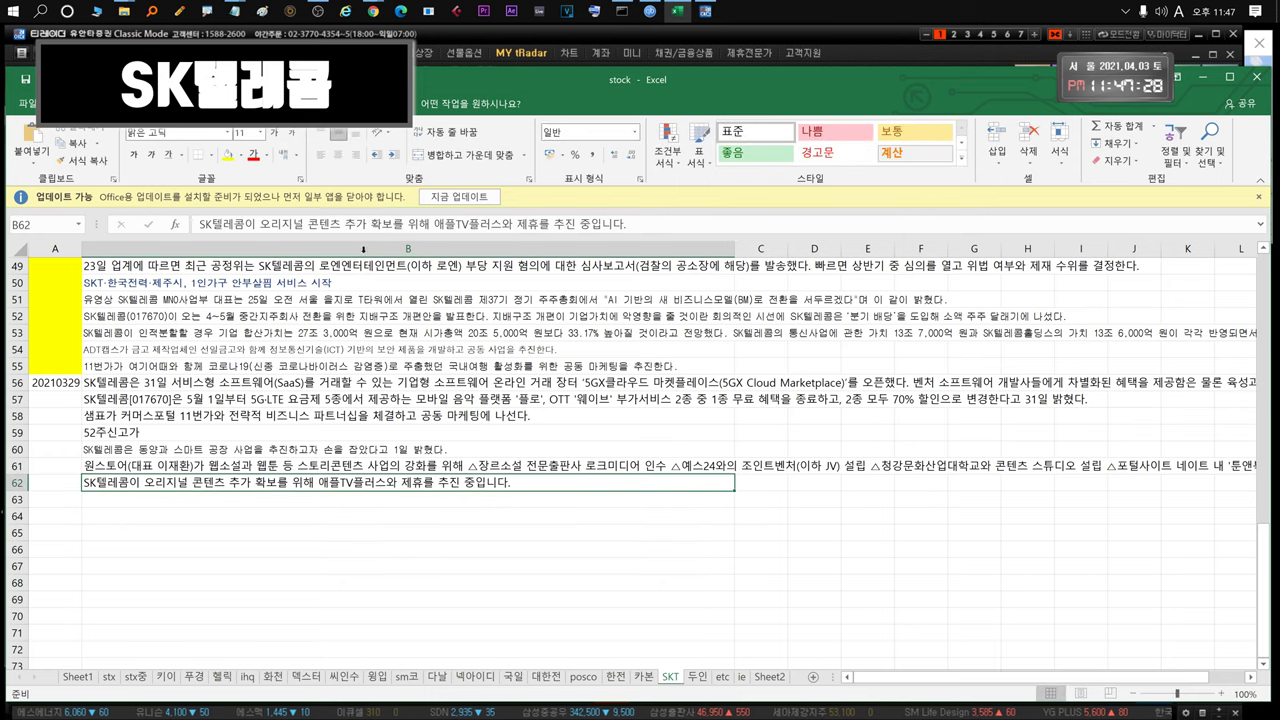
Switch to tRadar and compare the SK텔레콤 daily chart over 2000 bars with its monthly chart, returning to the watchlist
click(560, 32)
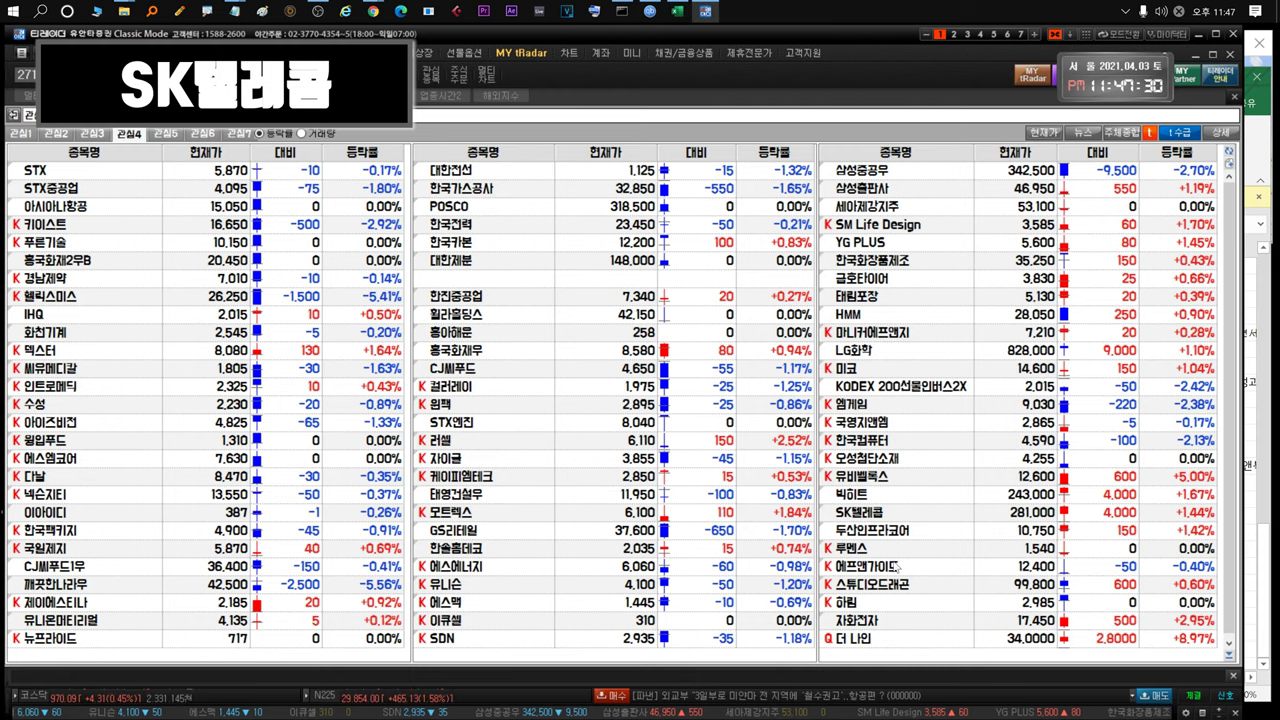
click(893, 512)
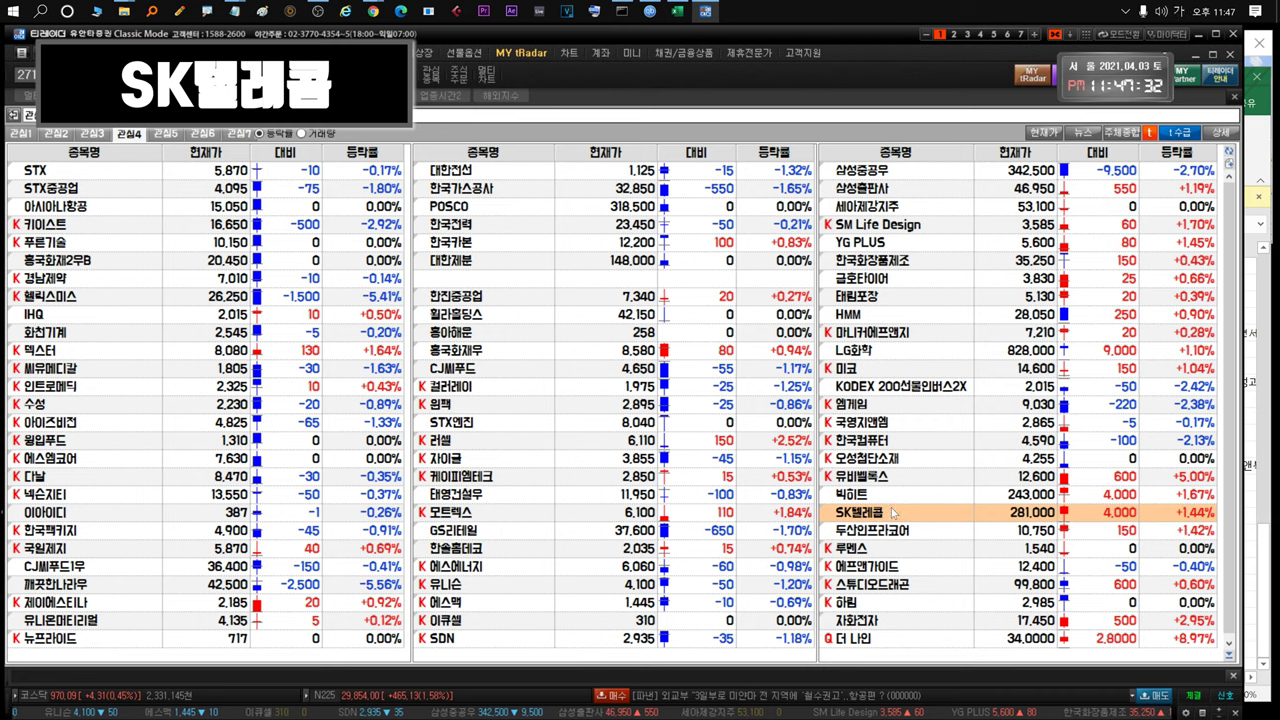
double_click(893, 512)
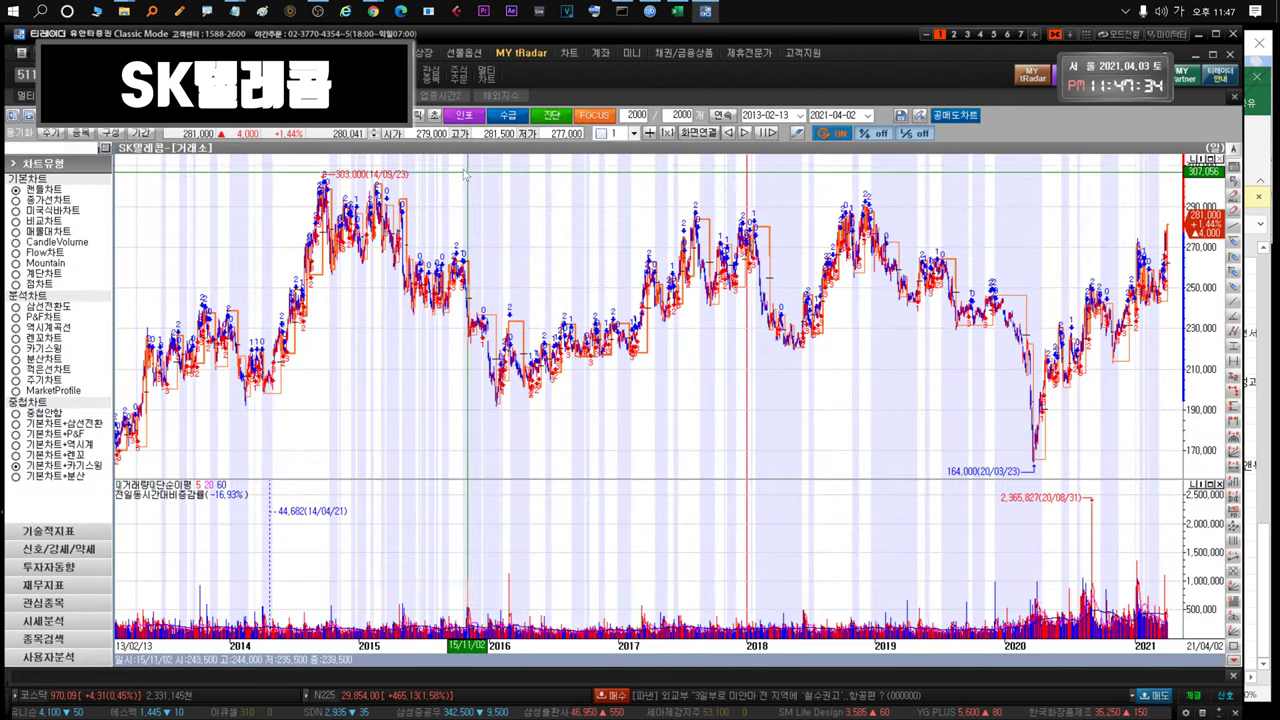
click(374, 115)
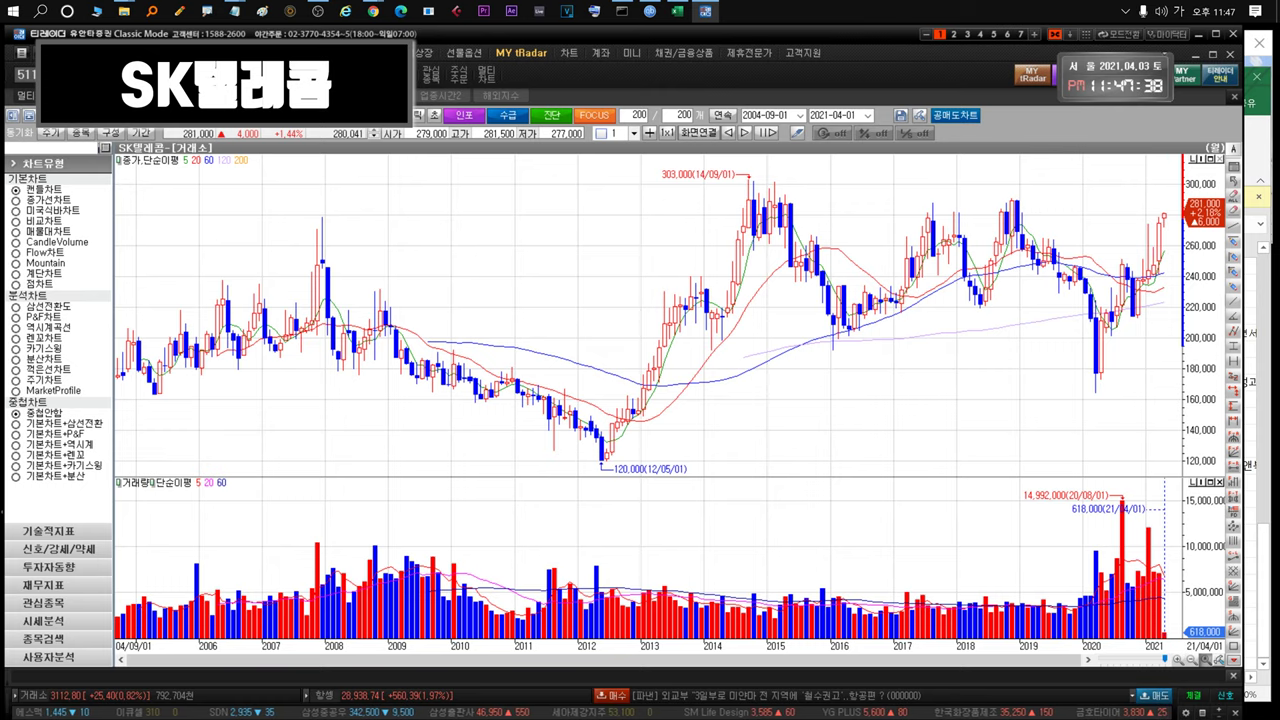
click(344, 115)
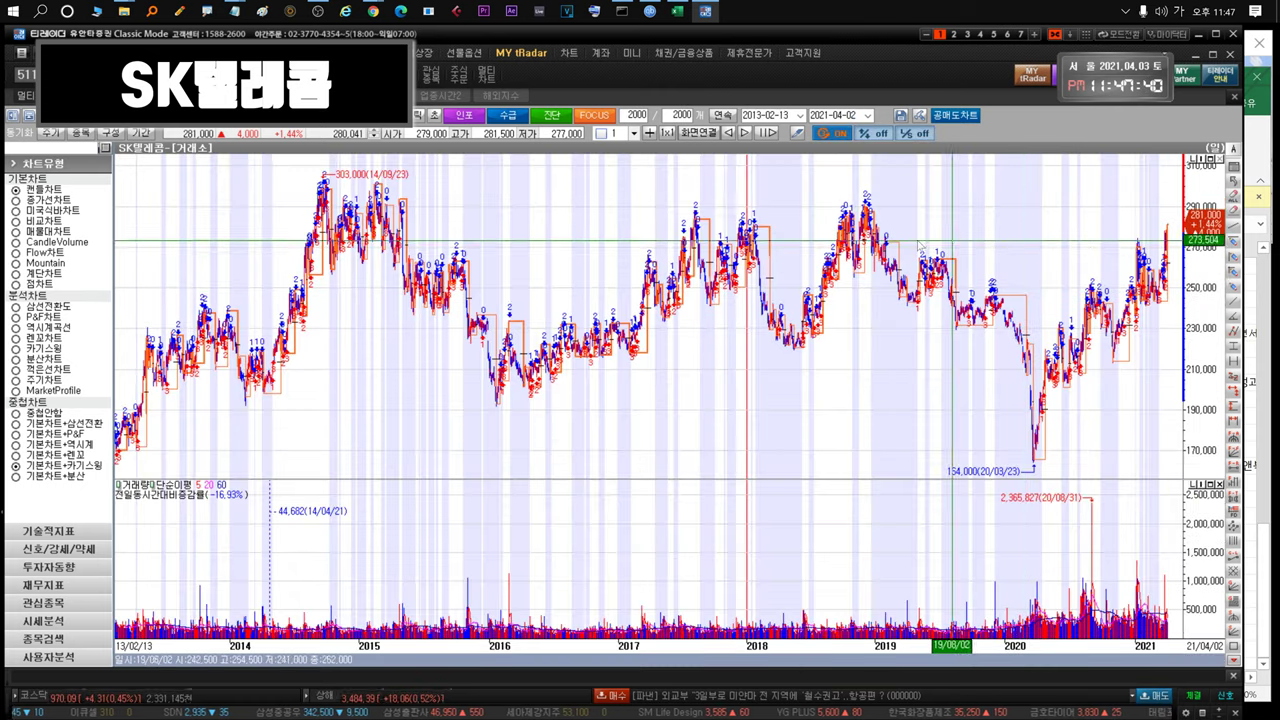
key(Escape)
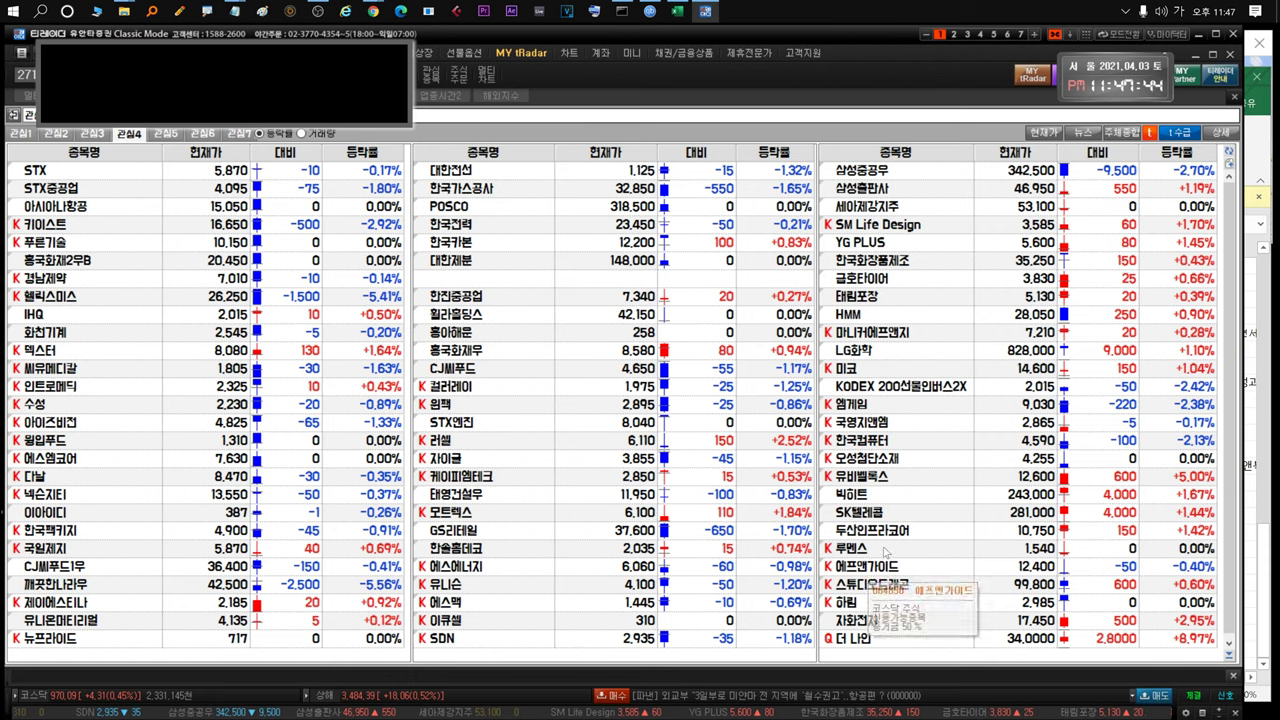
Switch to the Excel notes and read the 두산중공업 and CTEC supply contract note in B32 of the 두인 sheet, highlighting its text
click(886, 533)
key(alt+Tab)
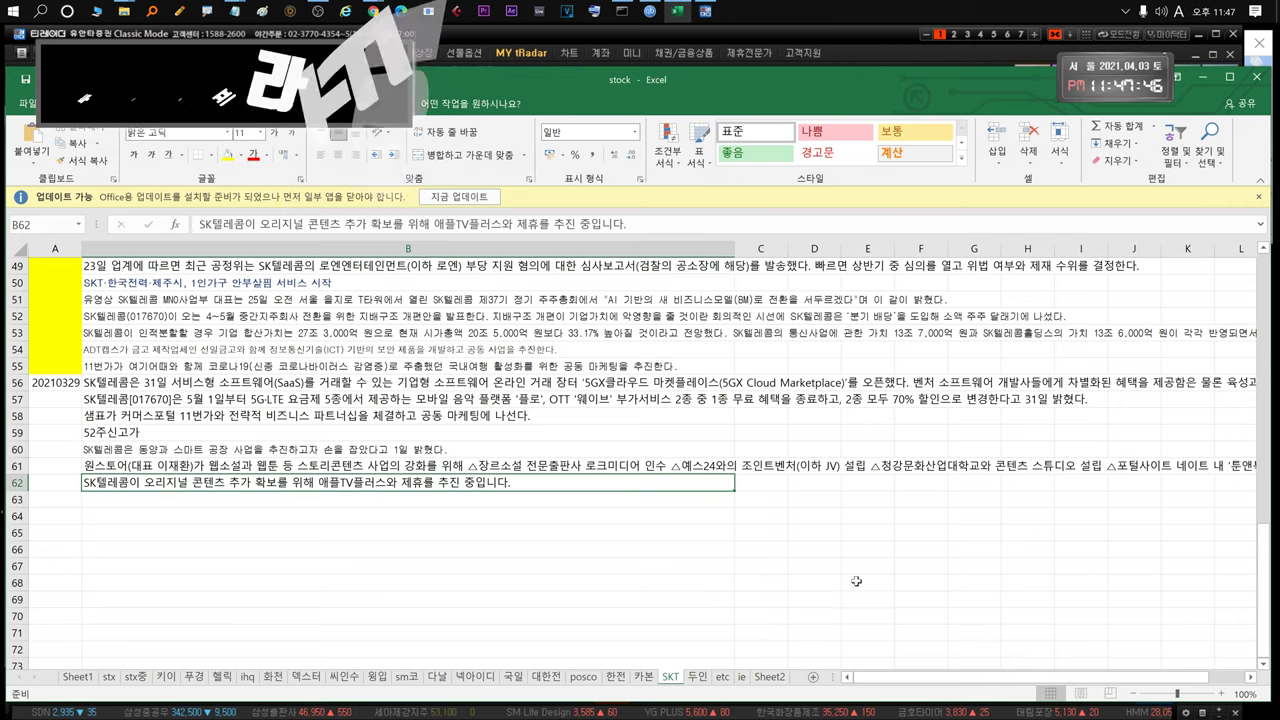
click(697, 677)
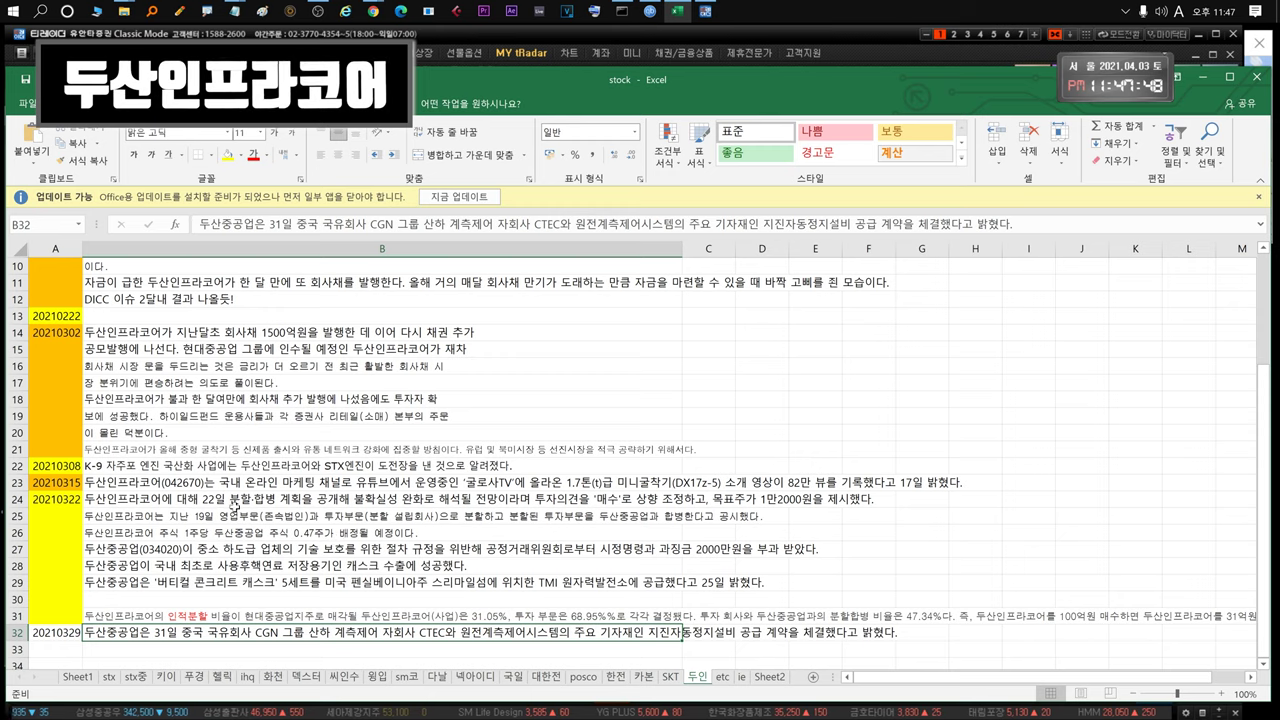
double_click(404, 640)
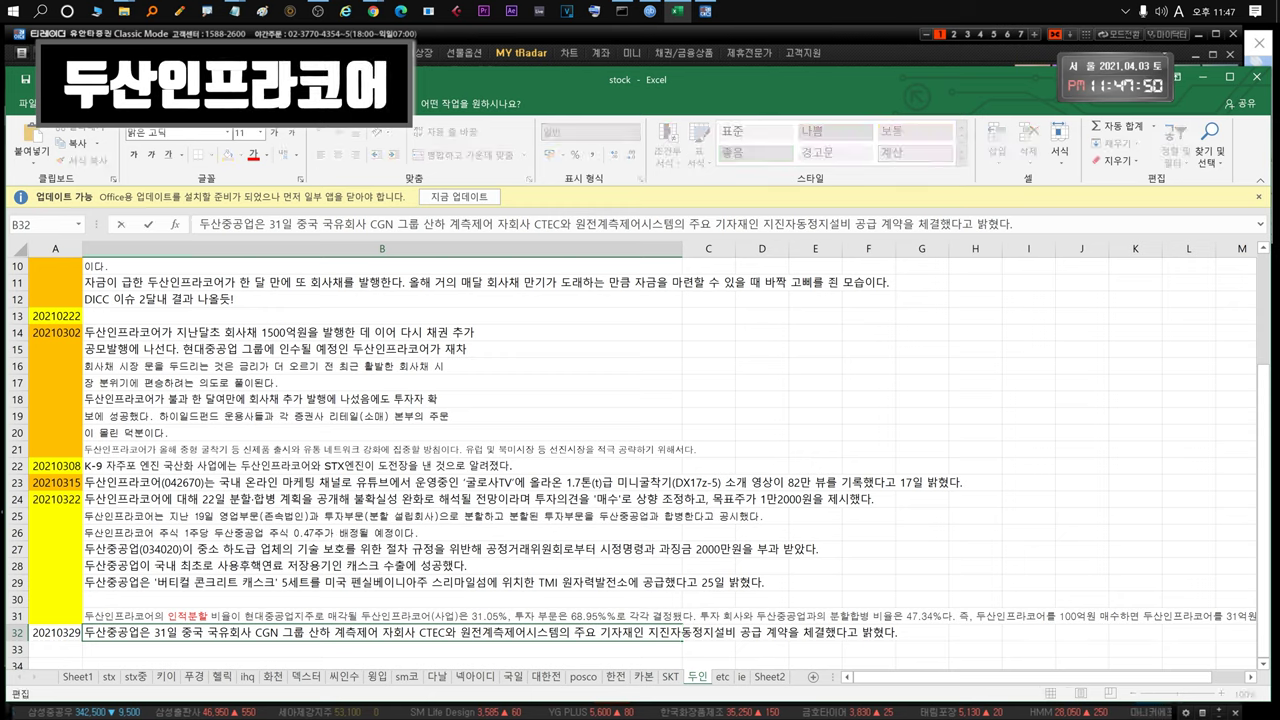
drag(128, 633, 814, 633)
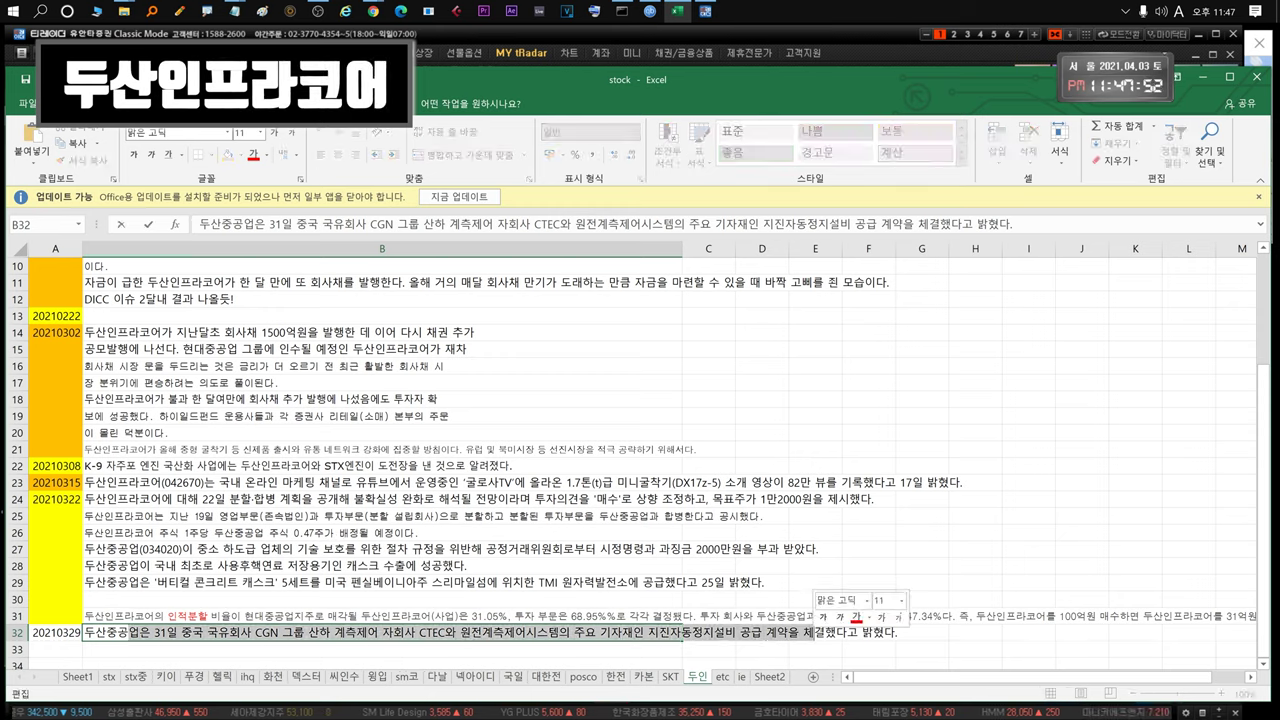
Switch to tRadar and compare the 두산인프라코어 daily chart over 2000 bars with its monthly chart, returning to the watchlist
click(590, 46)
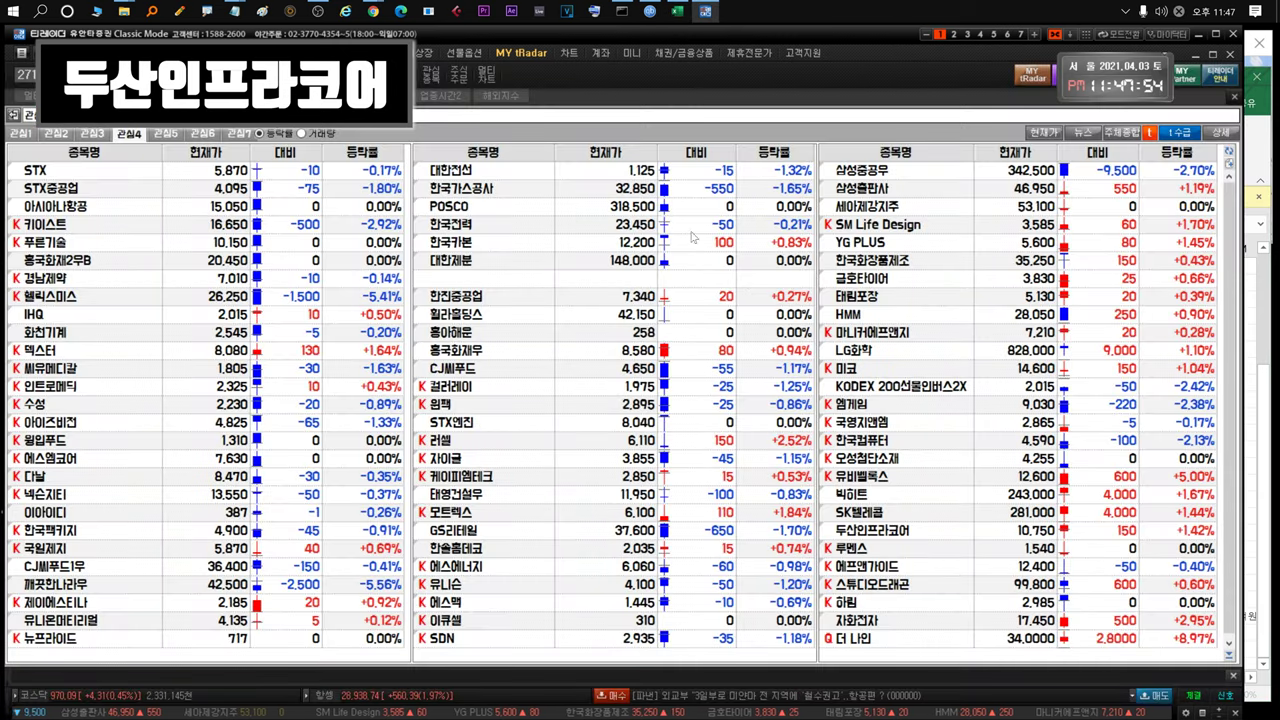
click(849, 529)
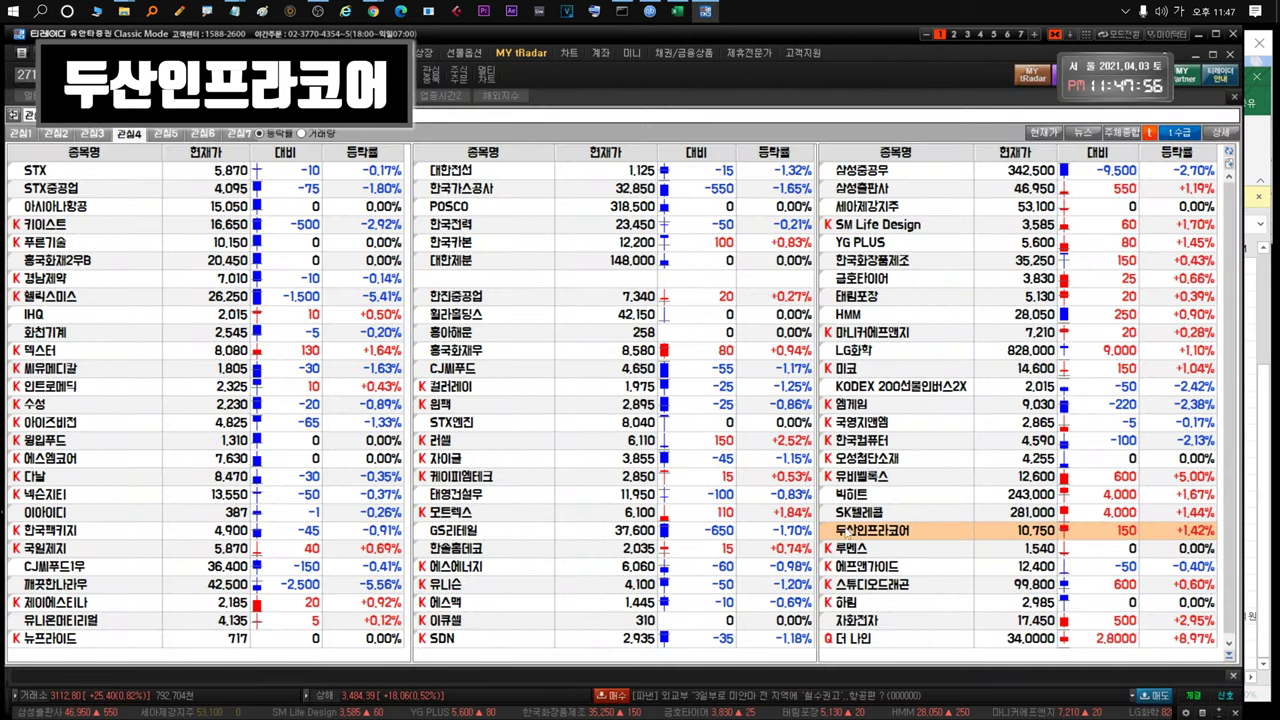
double_click(849, 531)
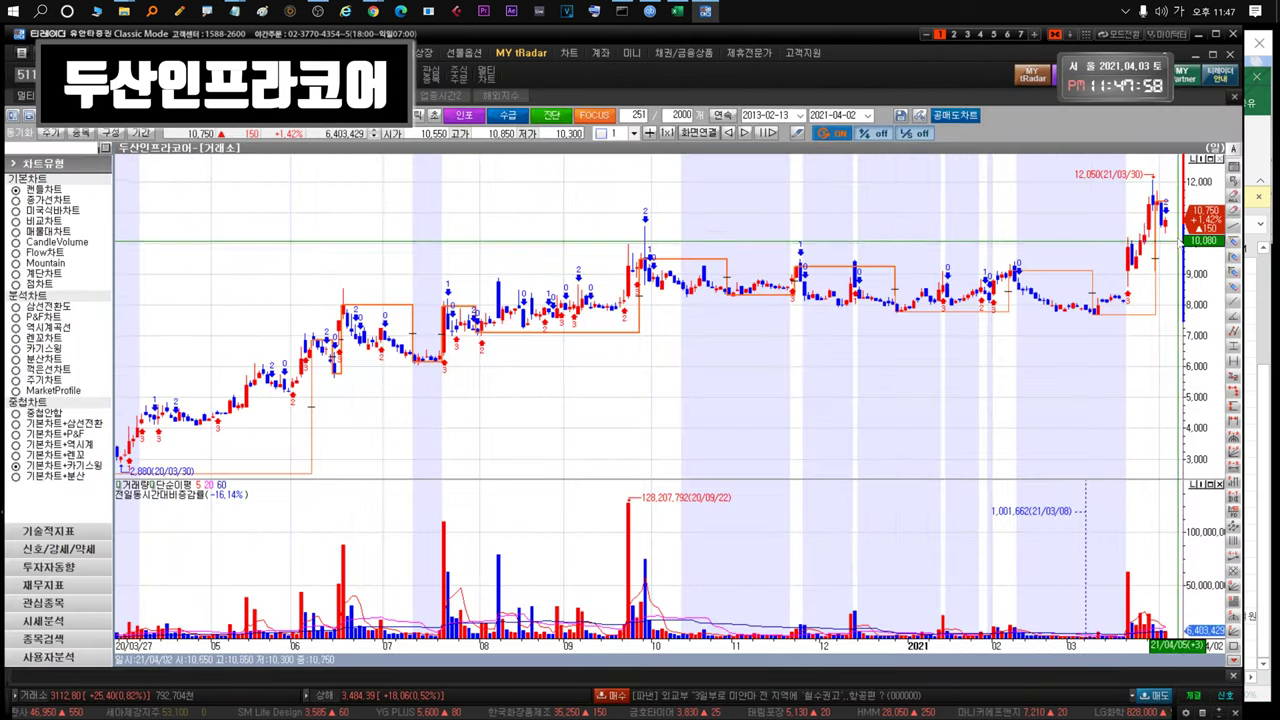
drag(1150, 309, 935, 350)
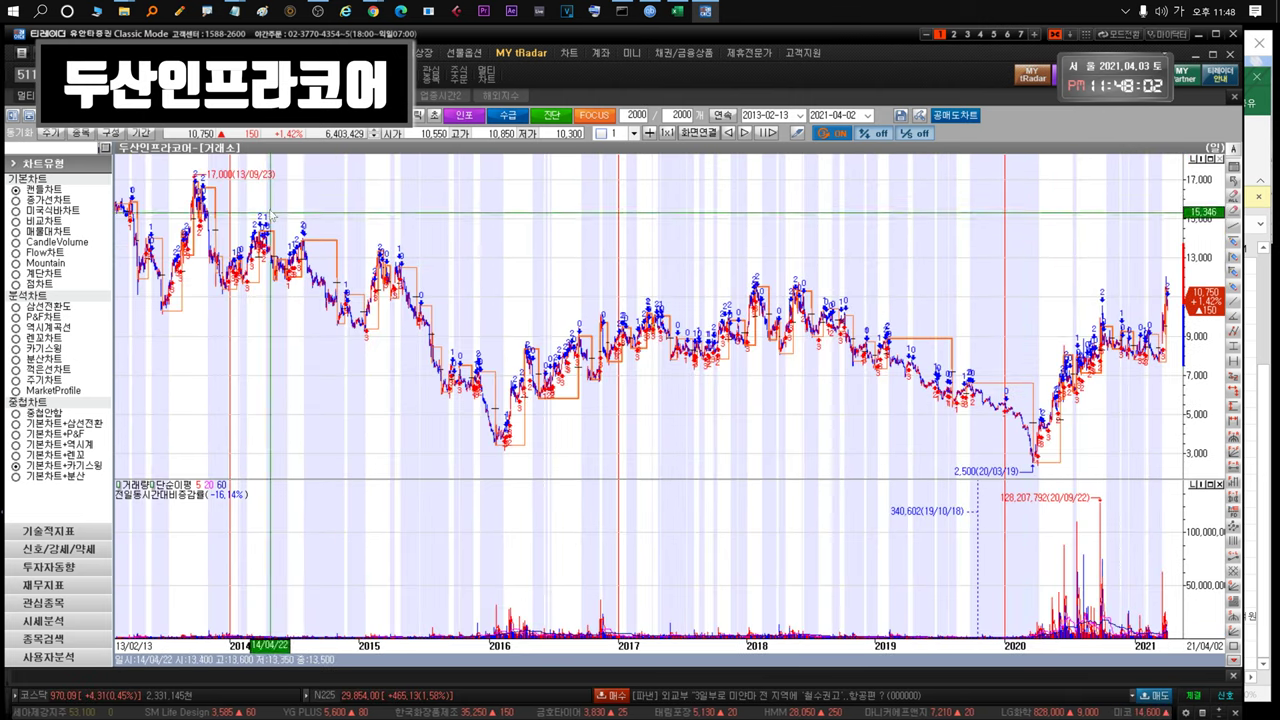
click(304, 116)
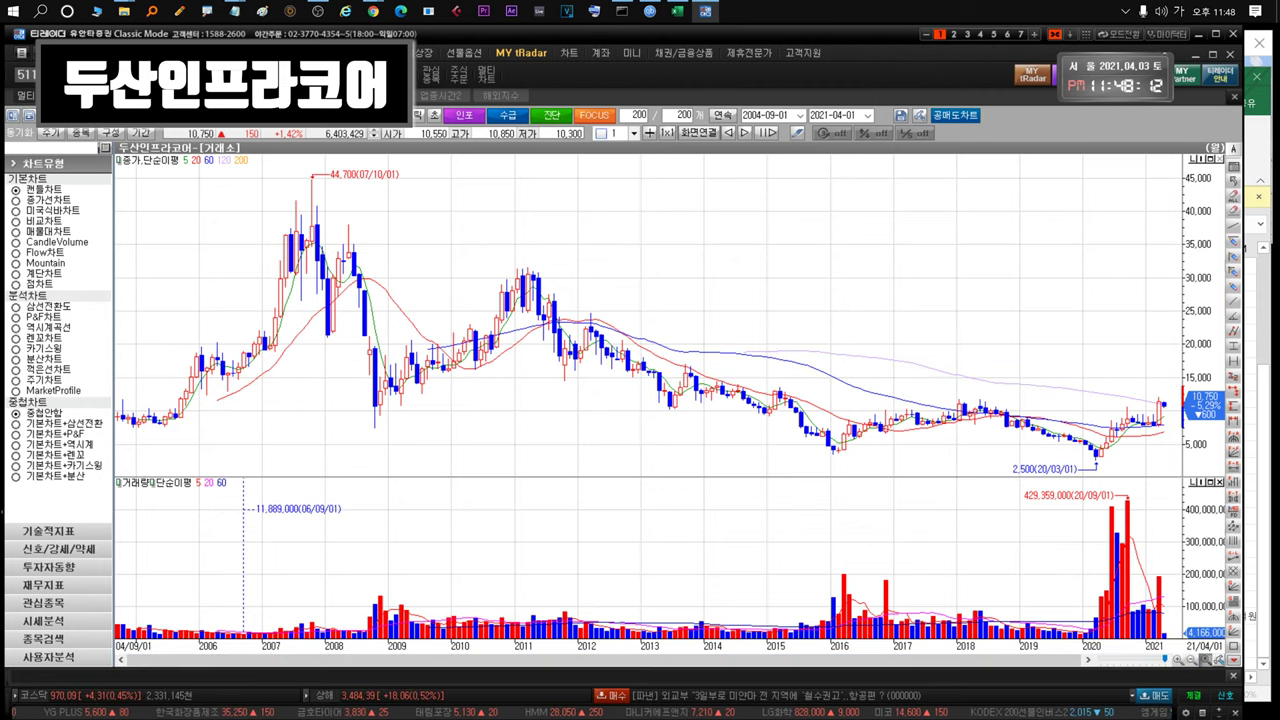
key(Escape)
key(Escape)
Open the 스튜디오드래곤 daily chart, examine the candles from late March to early April 2021, and return to the watchlist
scroll(940, 545, down, 1)
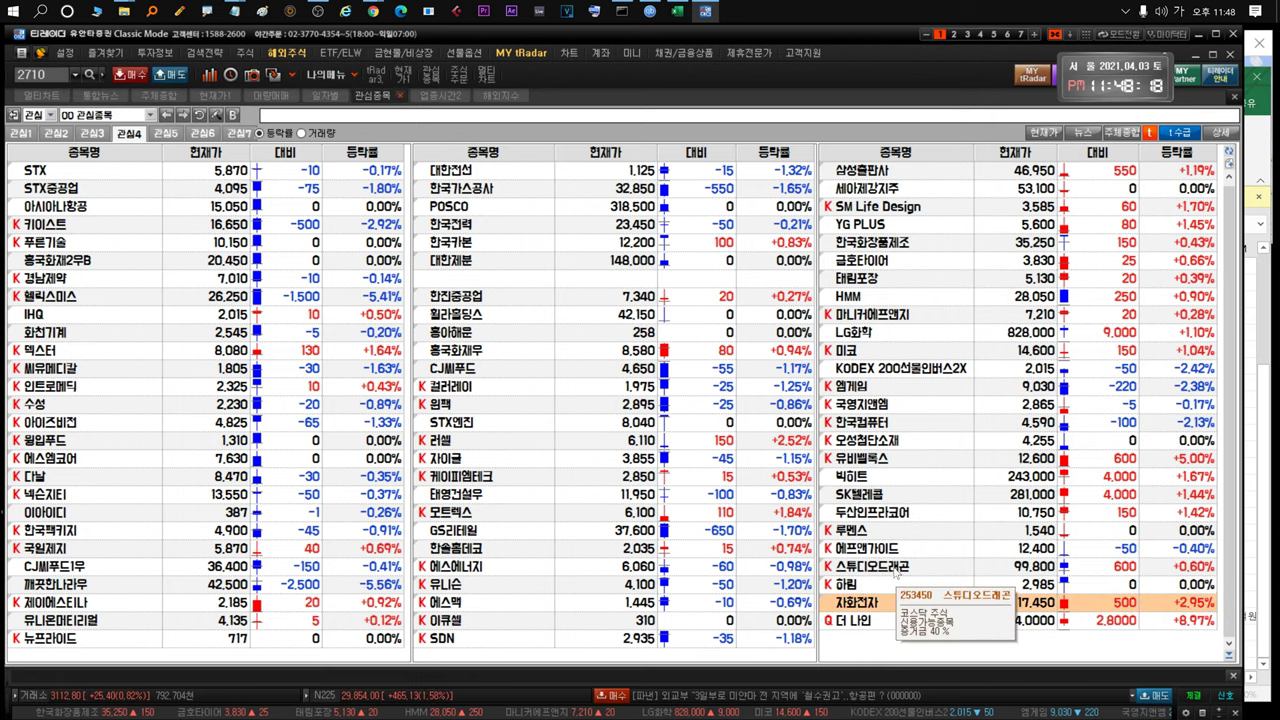
key(Return)
key(Escape)
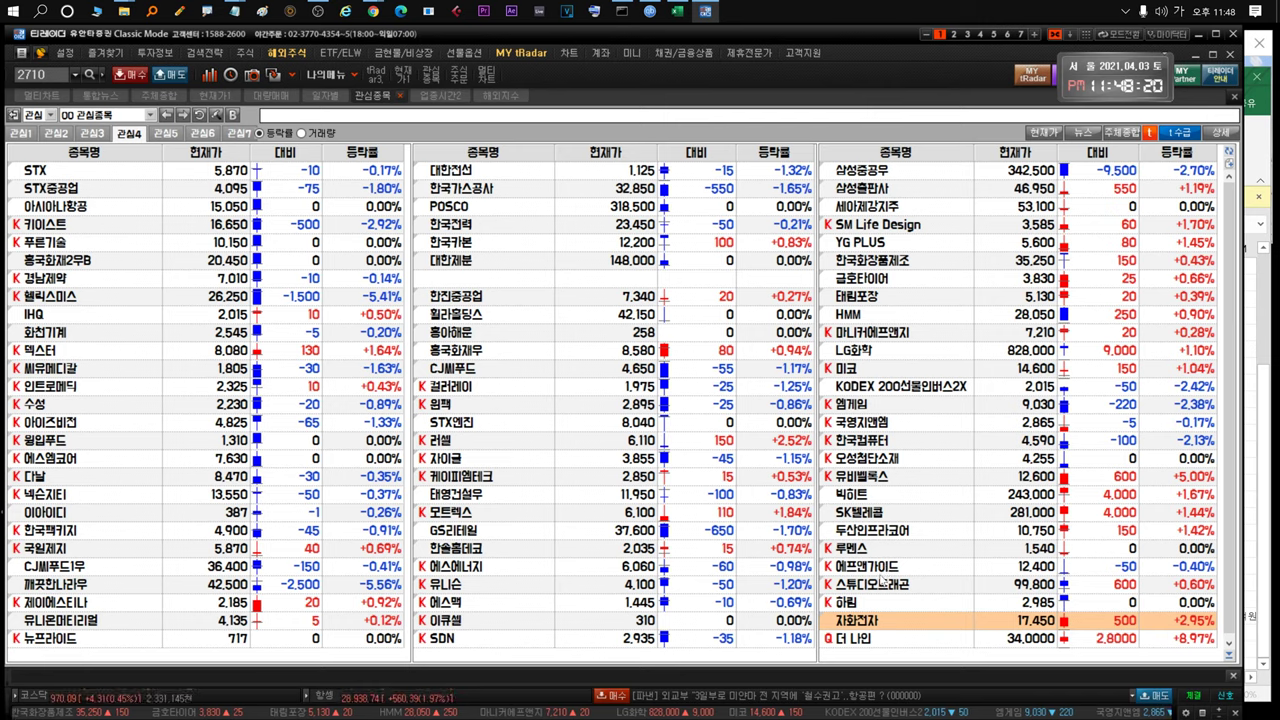
double_click(884, 586)
drag(1005, 380, 1172, 342)
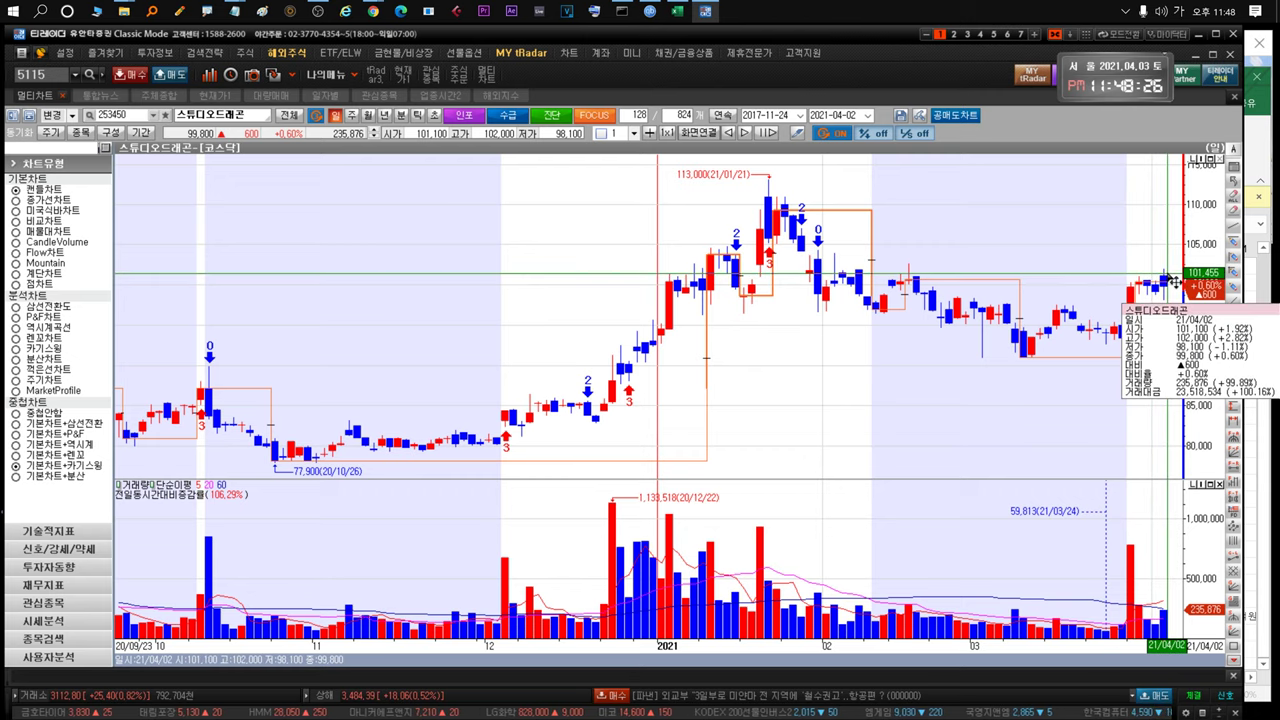
mouse_move(1138, 300)
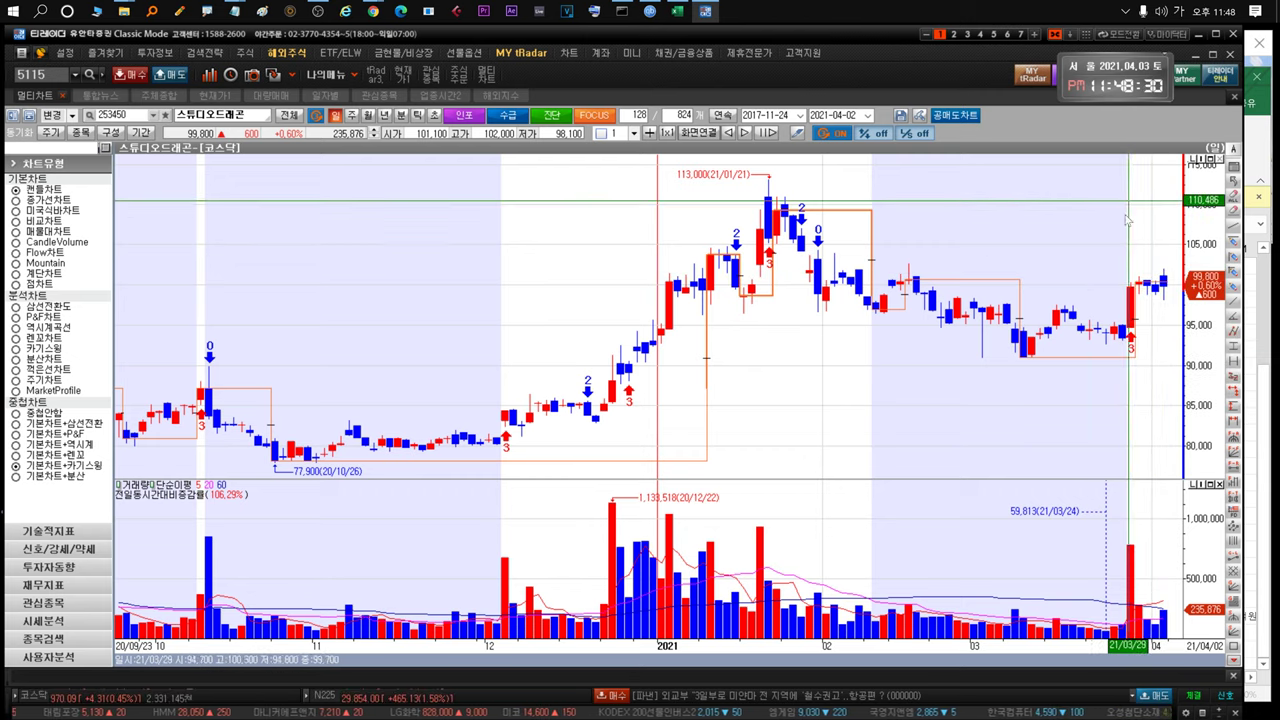
click(379, 96)
Select 자화전자 in the watchlist, view its daily chart, and return to the watchlist
click(885, 621)
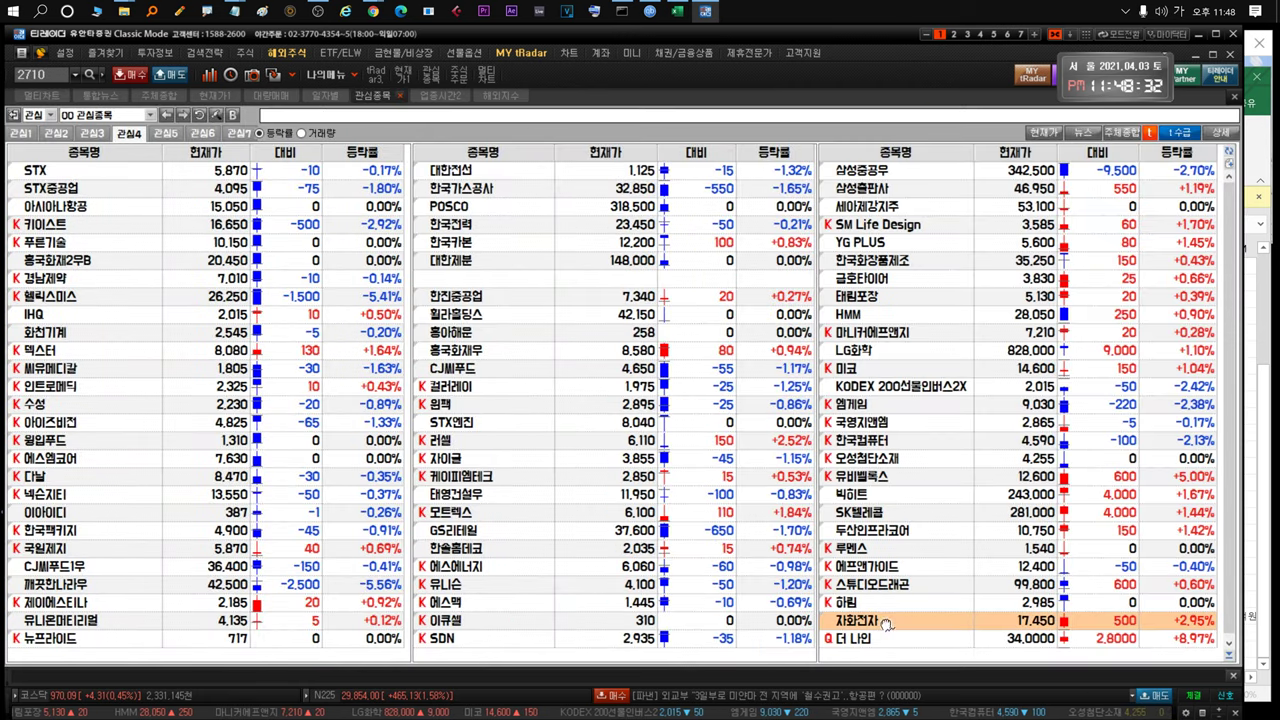
key(ctrl+Tab)
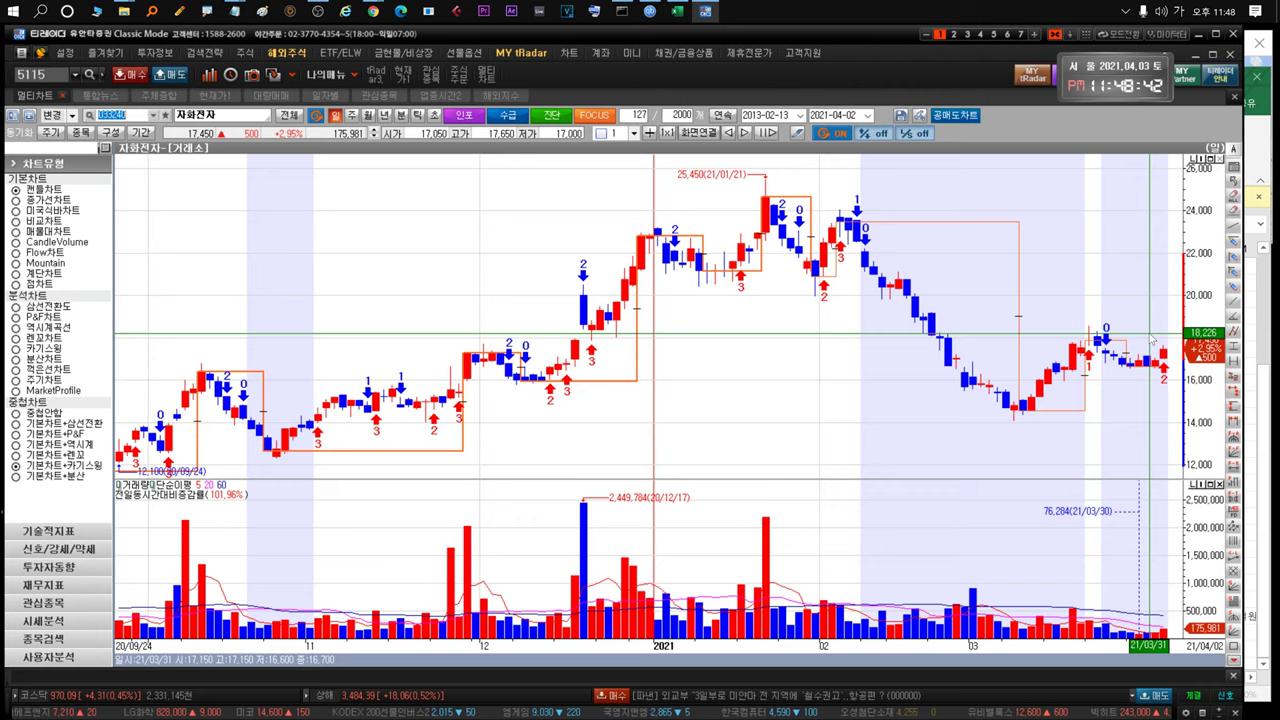
key(ctrl+Tab)
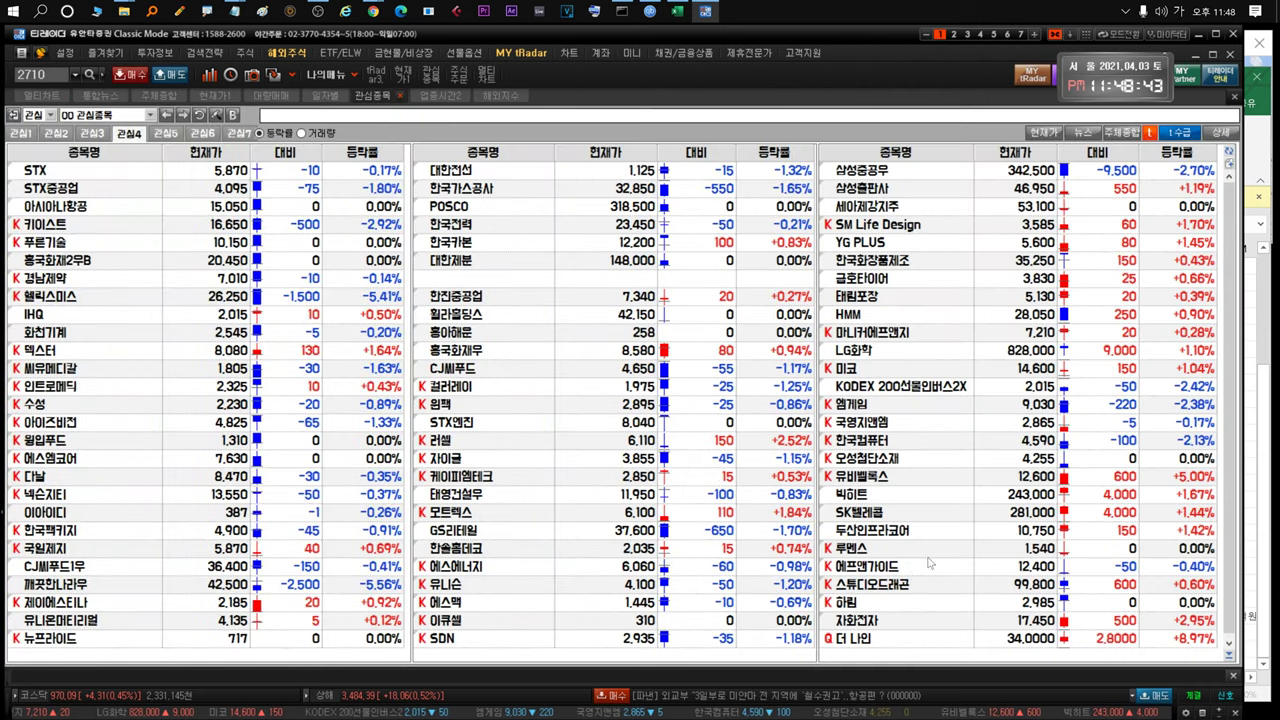
Select 더 나인, then switch to the ie sheet in Excel and read the The9 note in A40, highlighting the 맥심 그룹 LLC agreement and ADS purchase parts
click(867, 638)
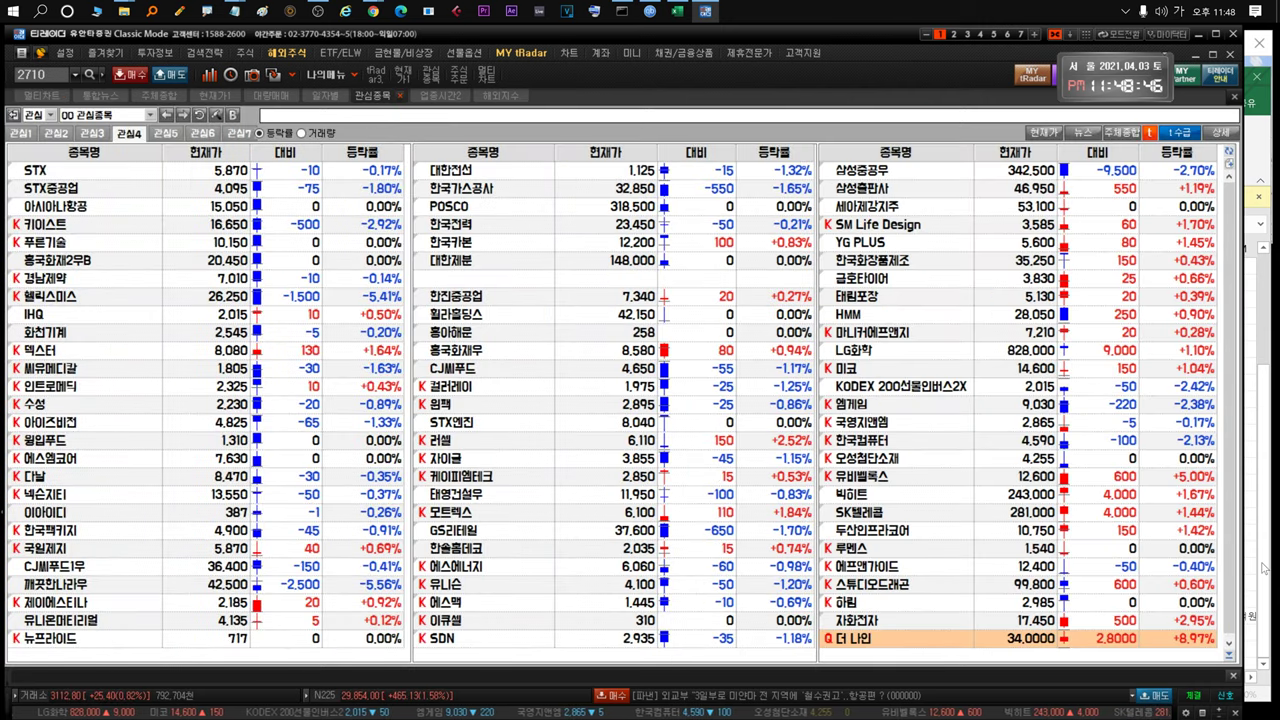
click(1264, 568)
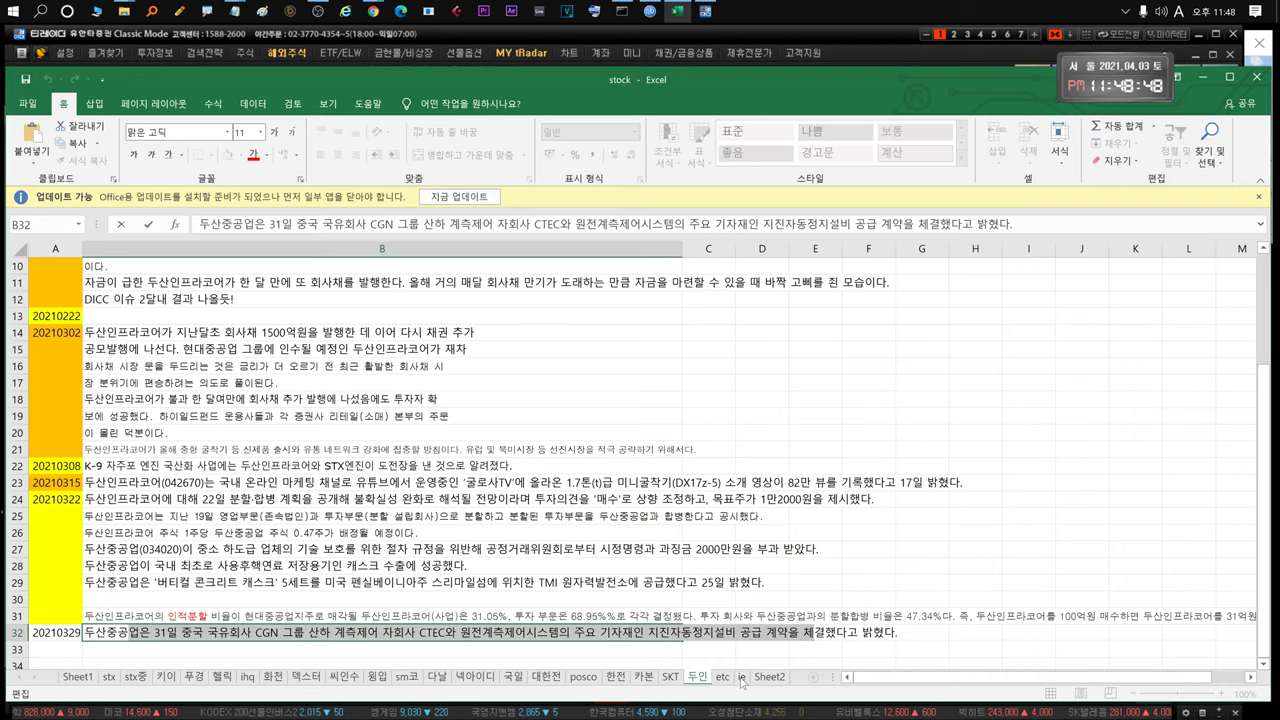
click(742, 677)
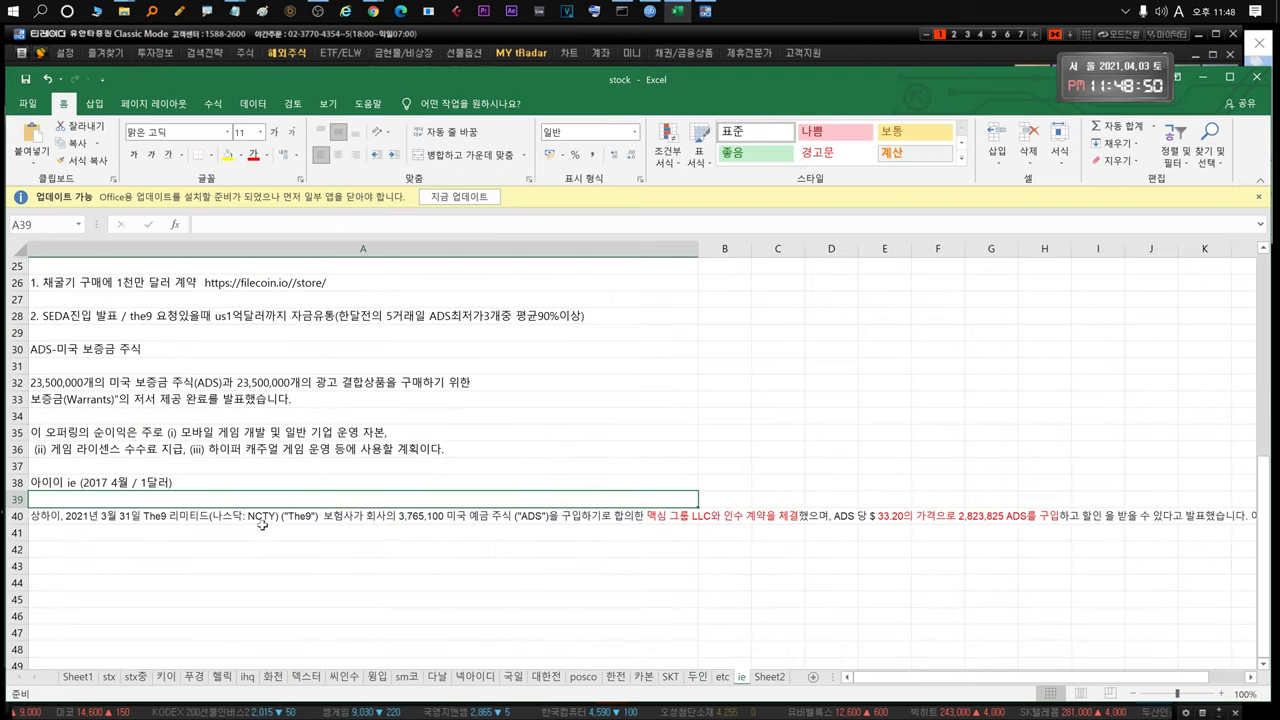
double_click(193, 512)
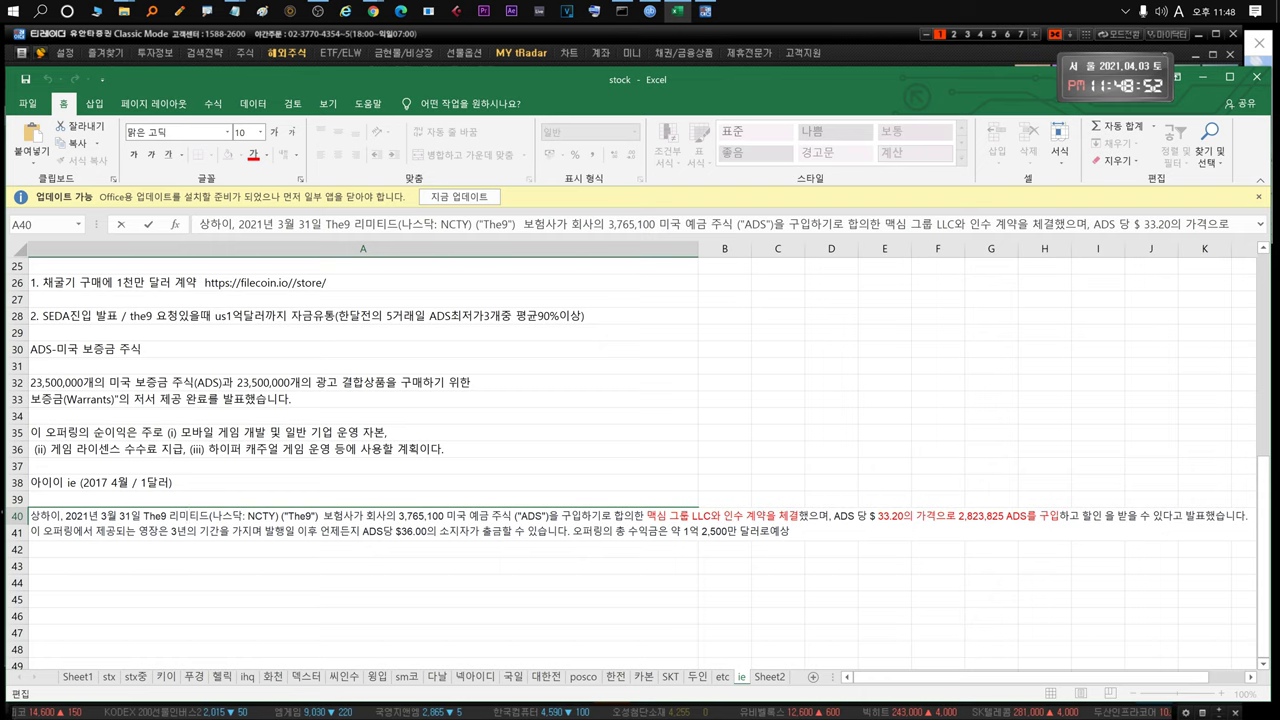
drag(66, 516, 515, 516)
drag(647, 516, 797, 516)
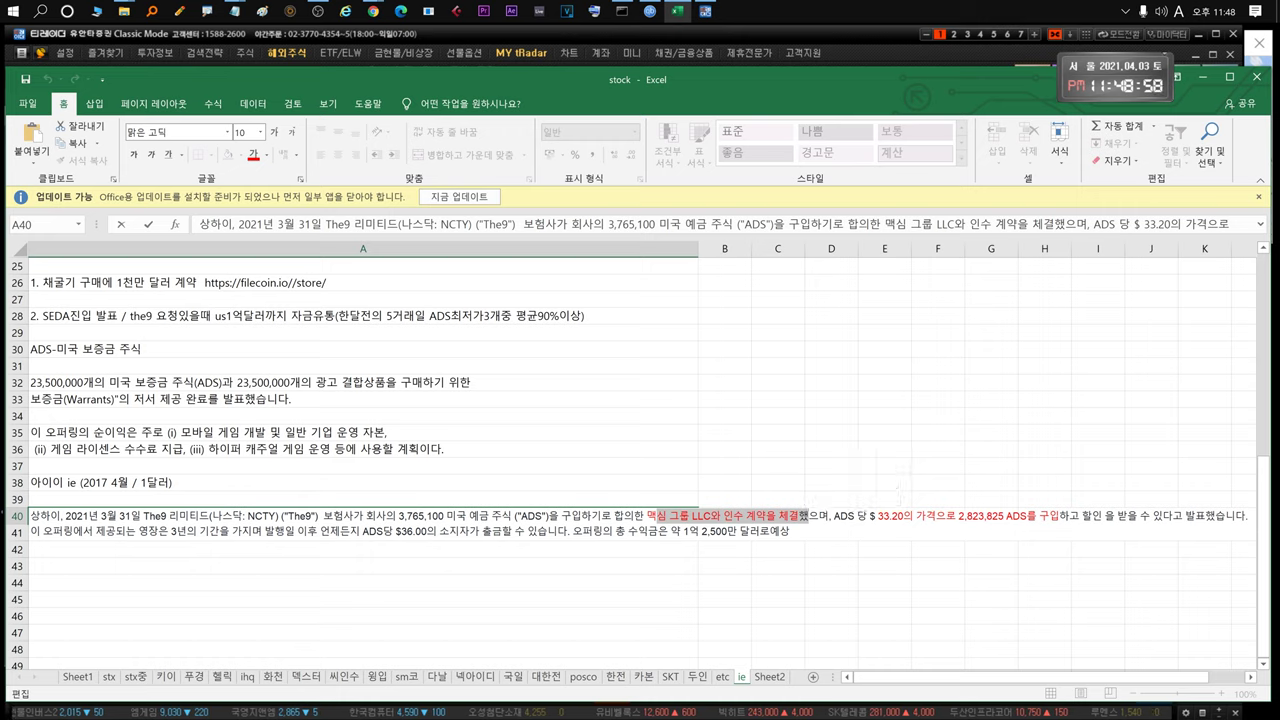
drag(445, 516, 601, 516)
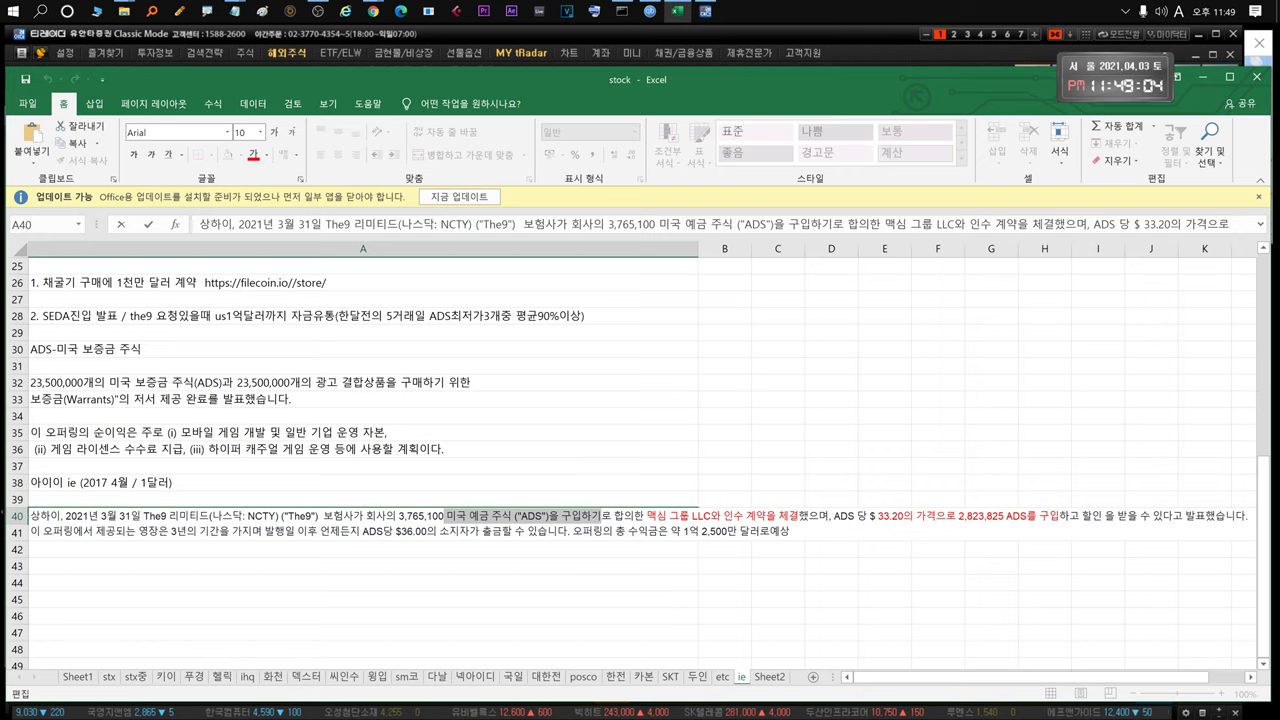
Read the rest of the A40 note, highlighting the price per ADS and the three-year warrant terms
drag(834, 516, 900, 517)
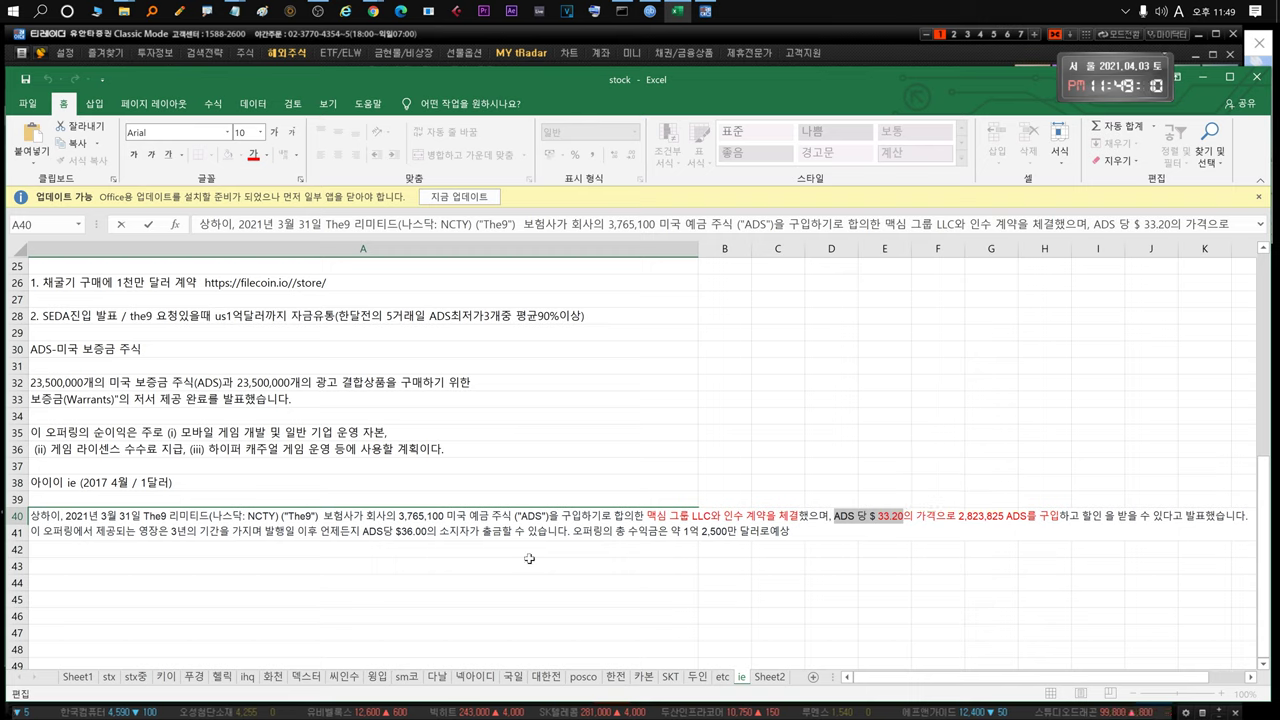
click(959, 516)
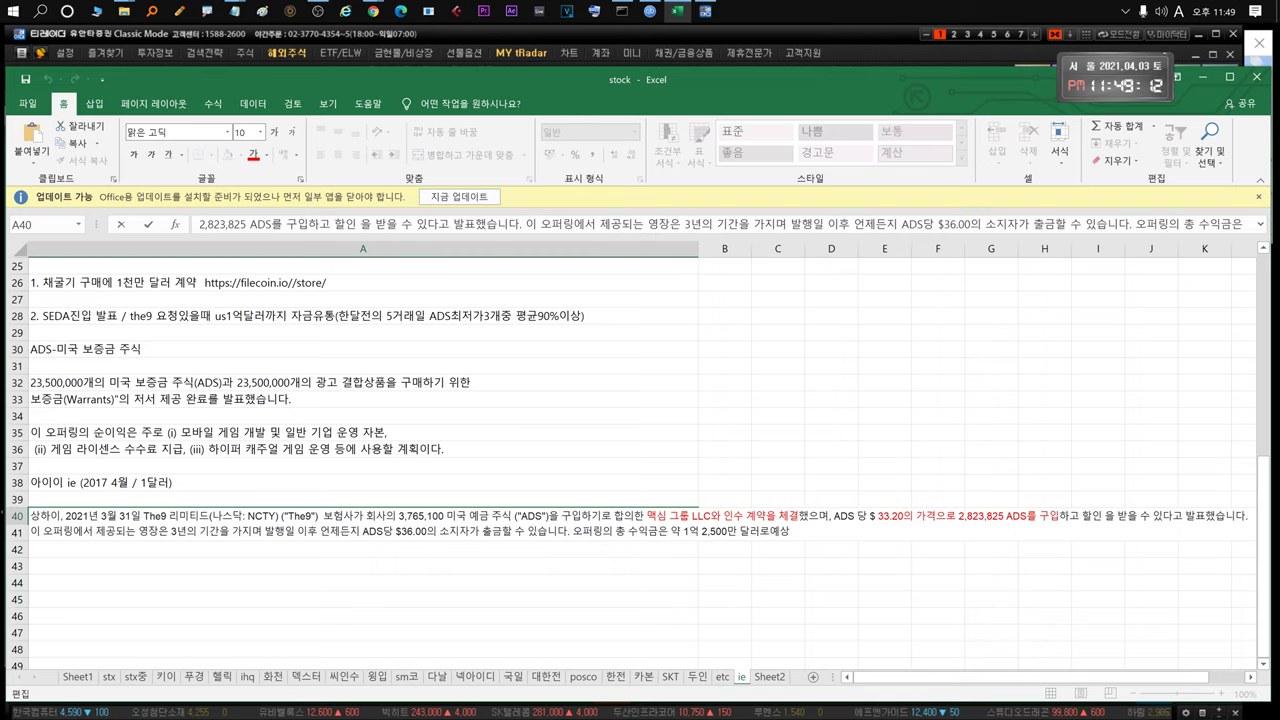
drag(148, 531, 484, 531)
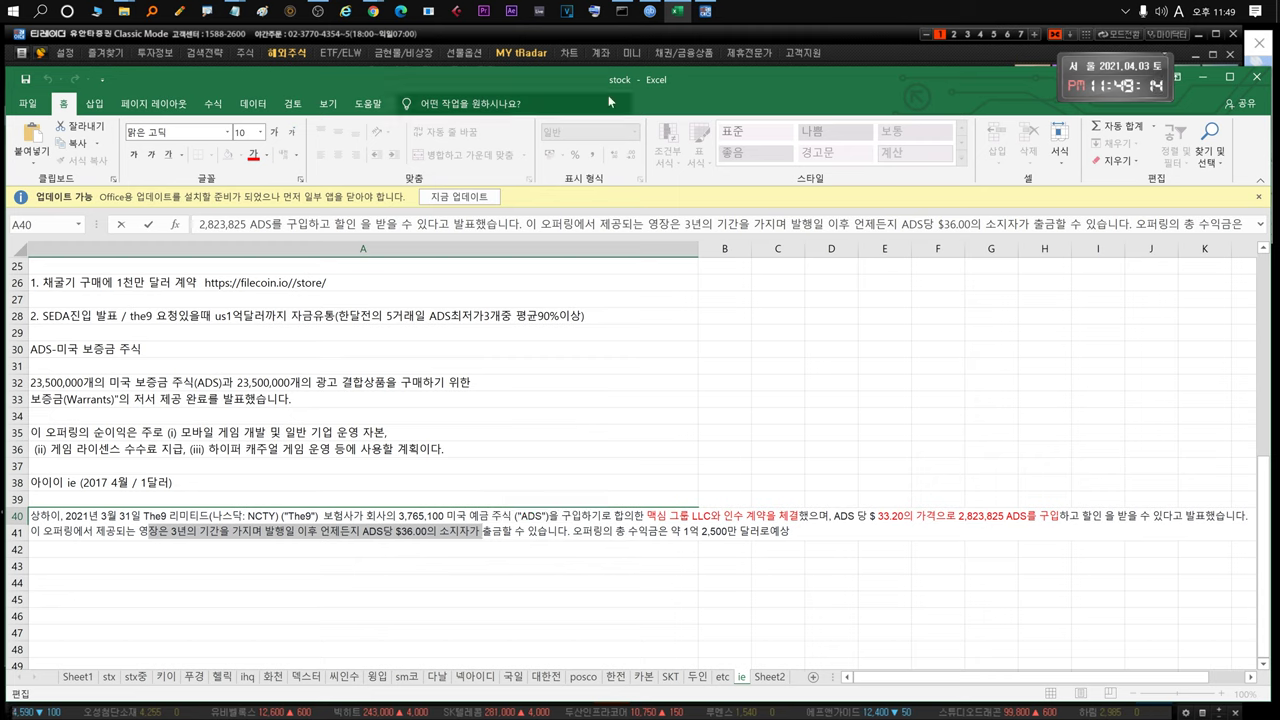
Check 더 나인 in the tRadar watchlist, then reread the ADS purchase price and 맥심 그룹 LLC parts of the A40 note in Excel
click(558, 33)
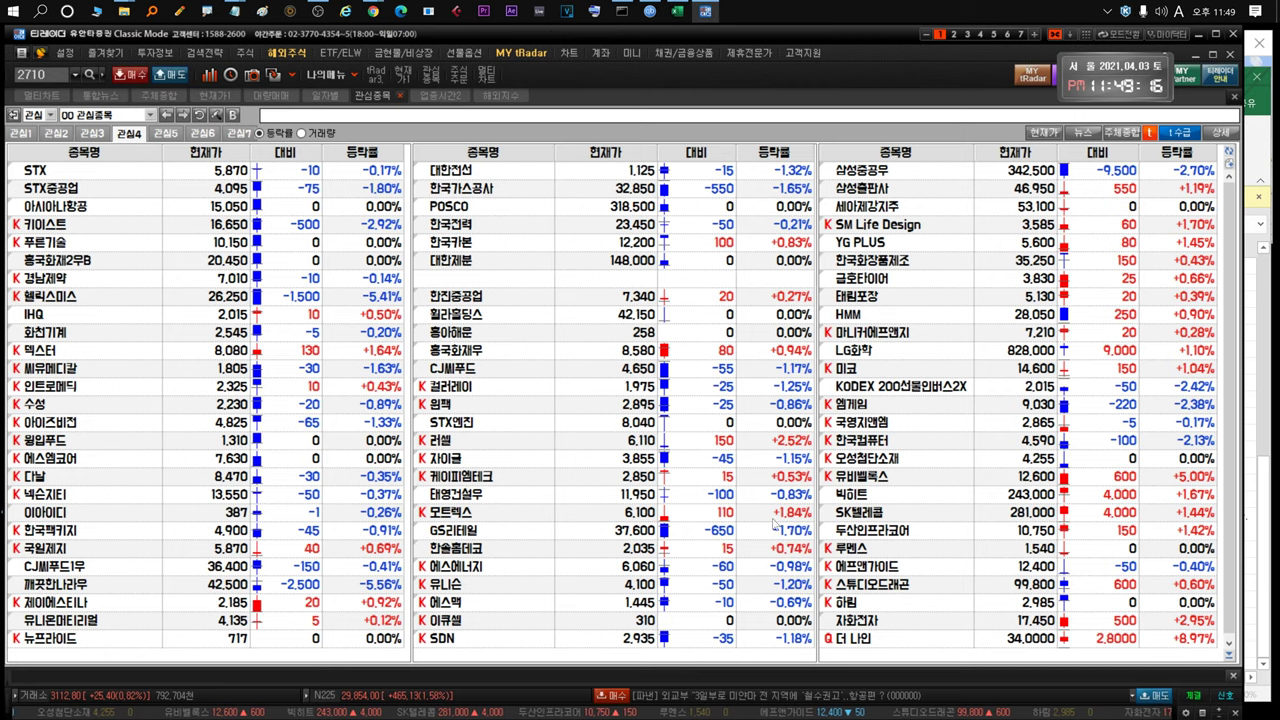
click(870, 645)
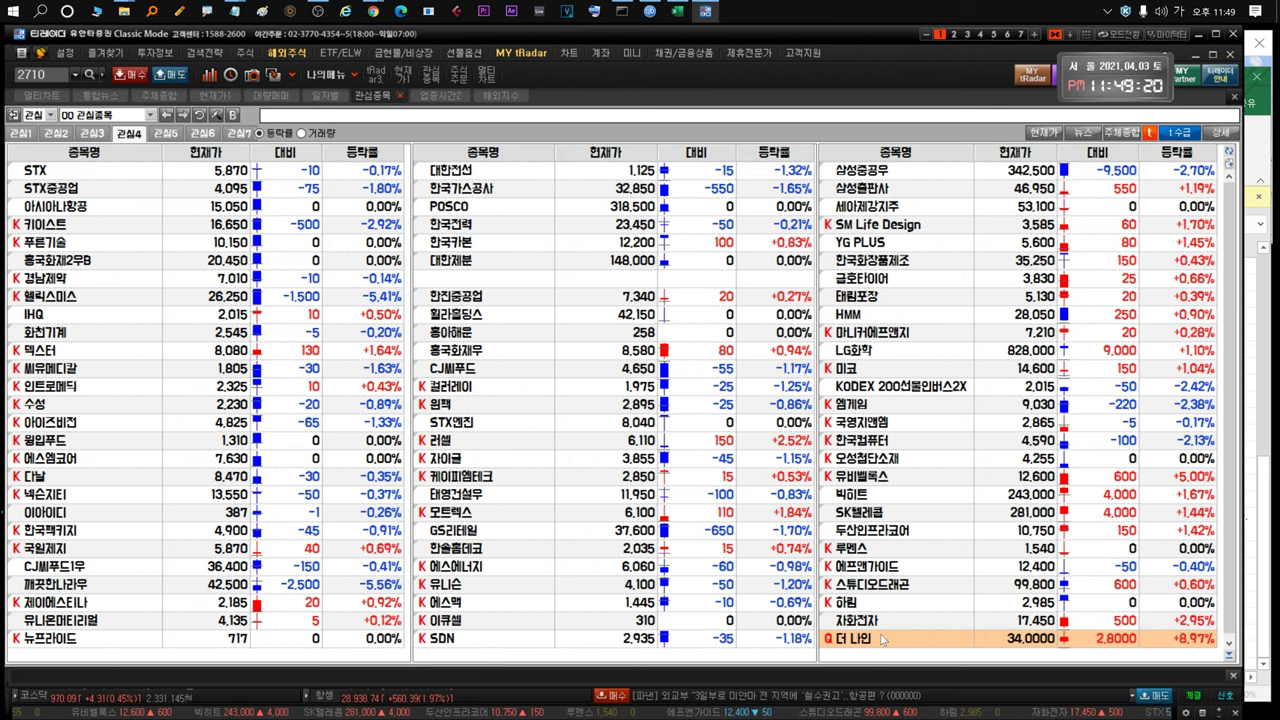
click(1268, 480)
drag(878, 516, 1150, 516)
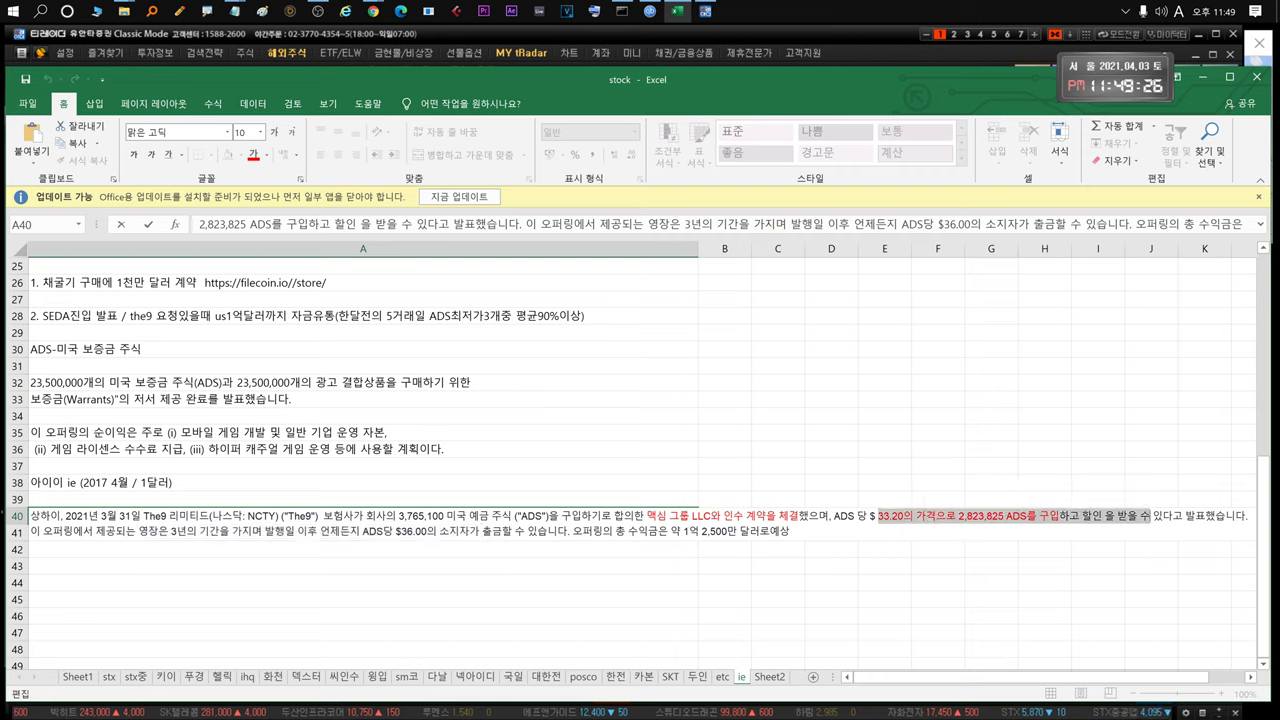
drag(656, 516, 870, 516)
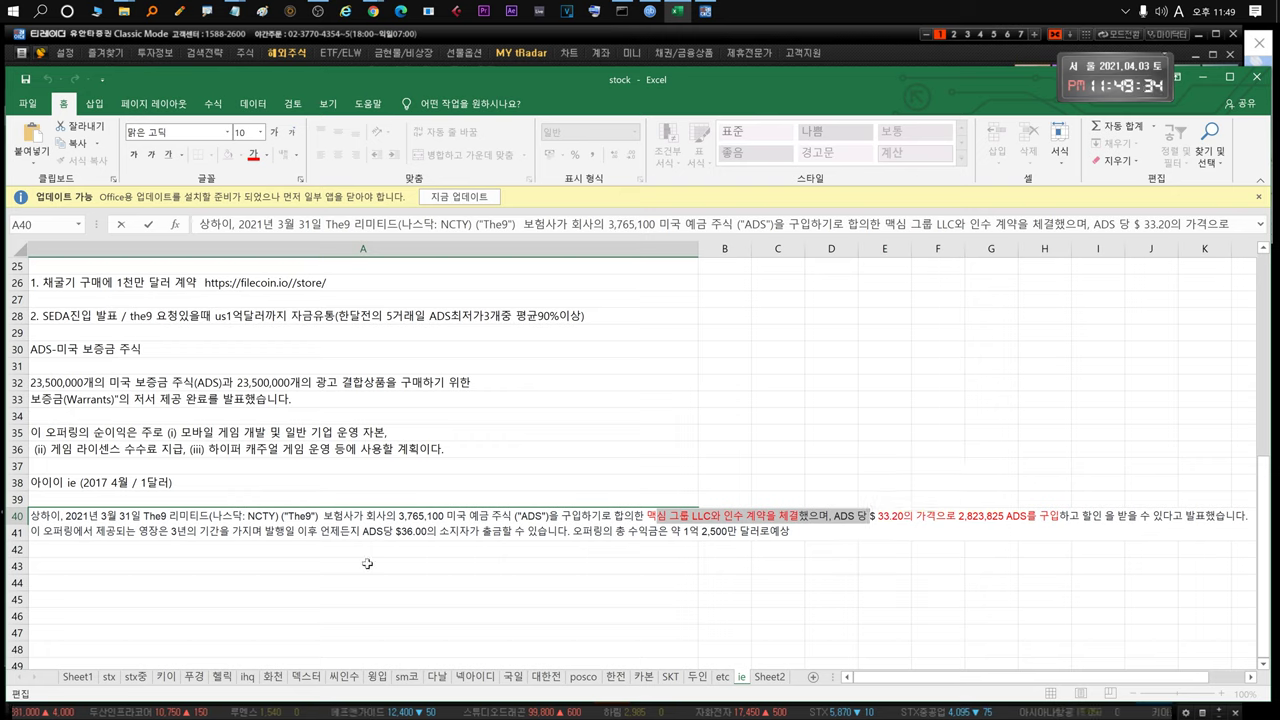
Switch back to the tRadar watchlist and select 더 나인
click(562, 43)
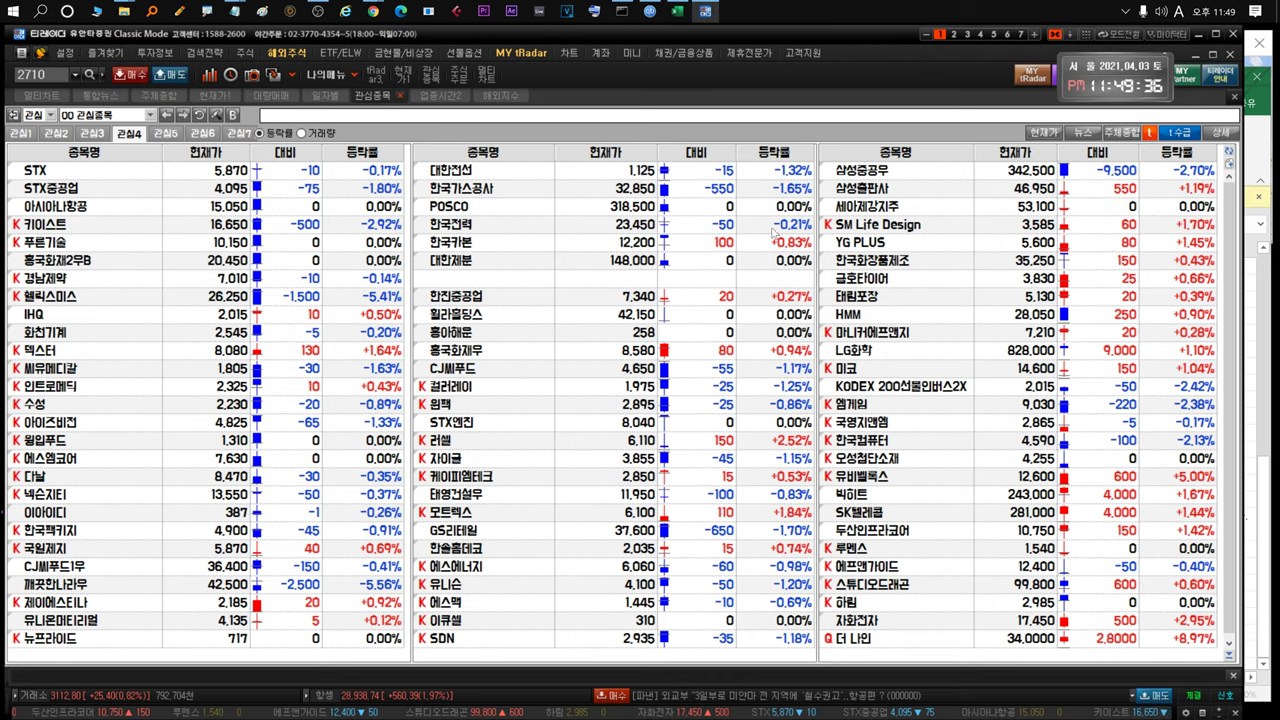
click(904, 636)
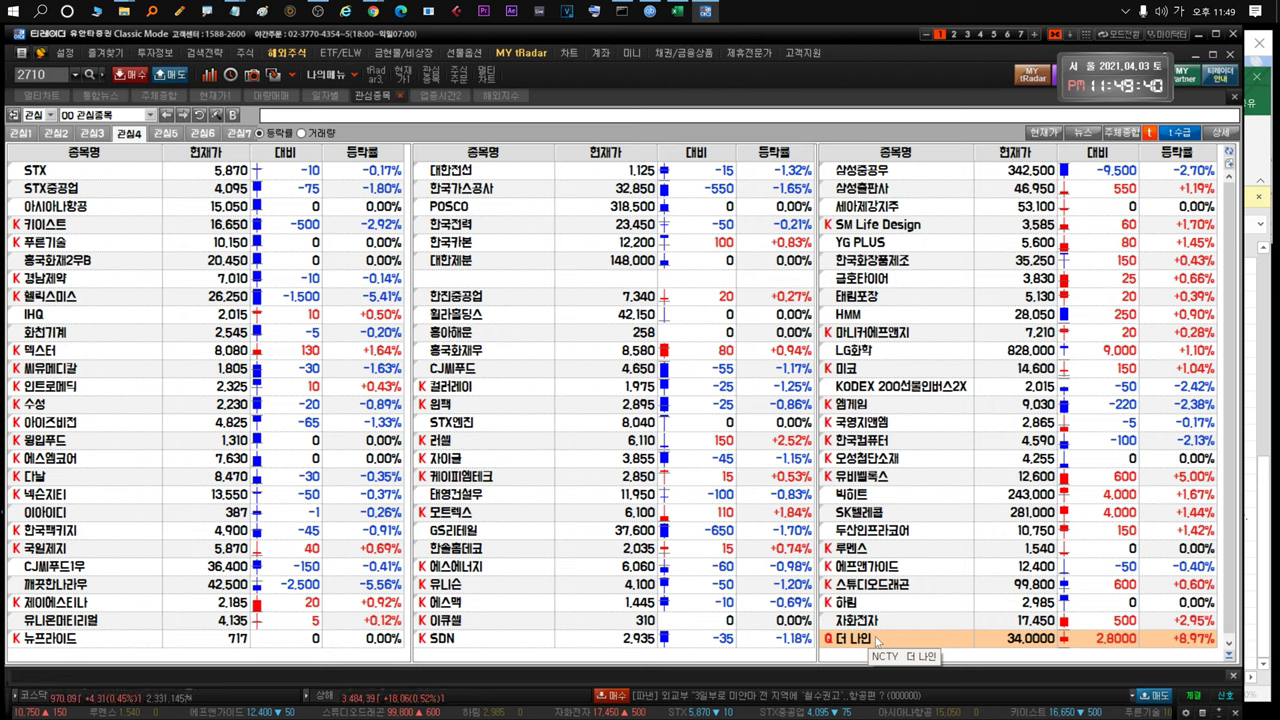